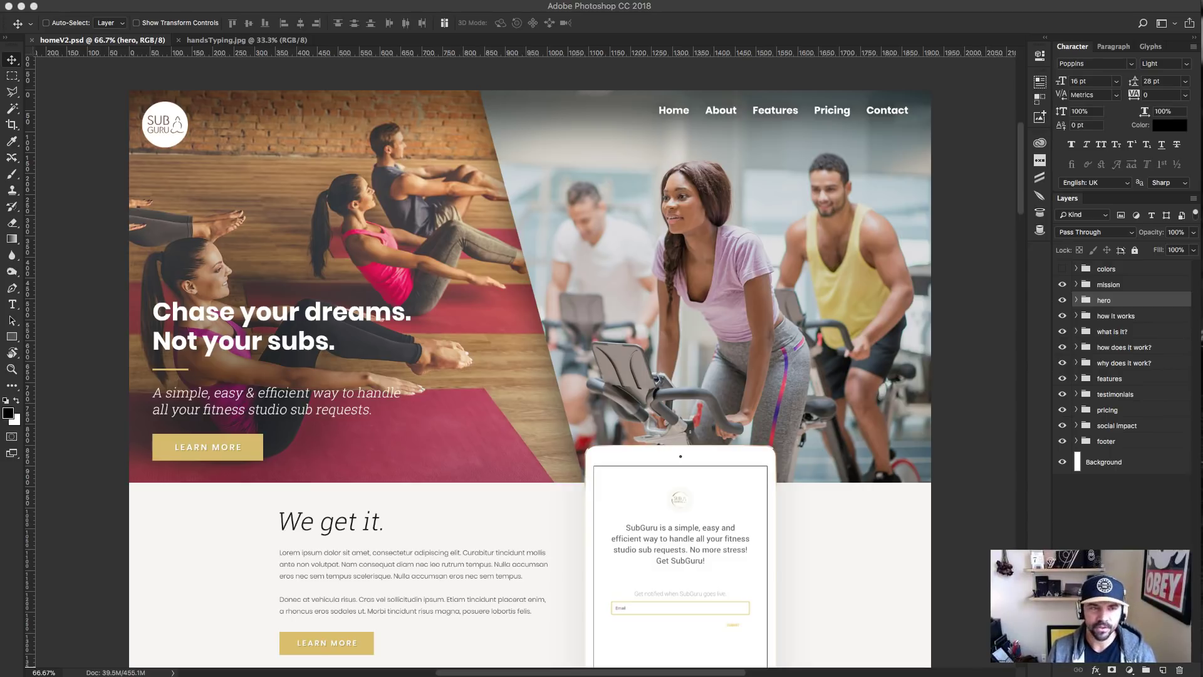
Look over the homepage's hero, "We get it." and three-column sections at 66.7% and 100% zoom.
click(13, 175)
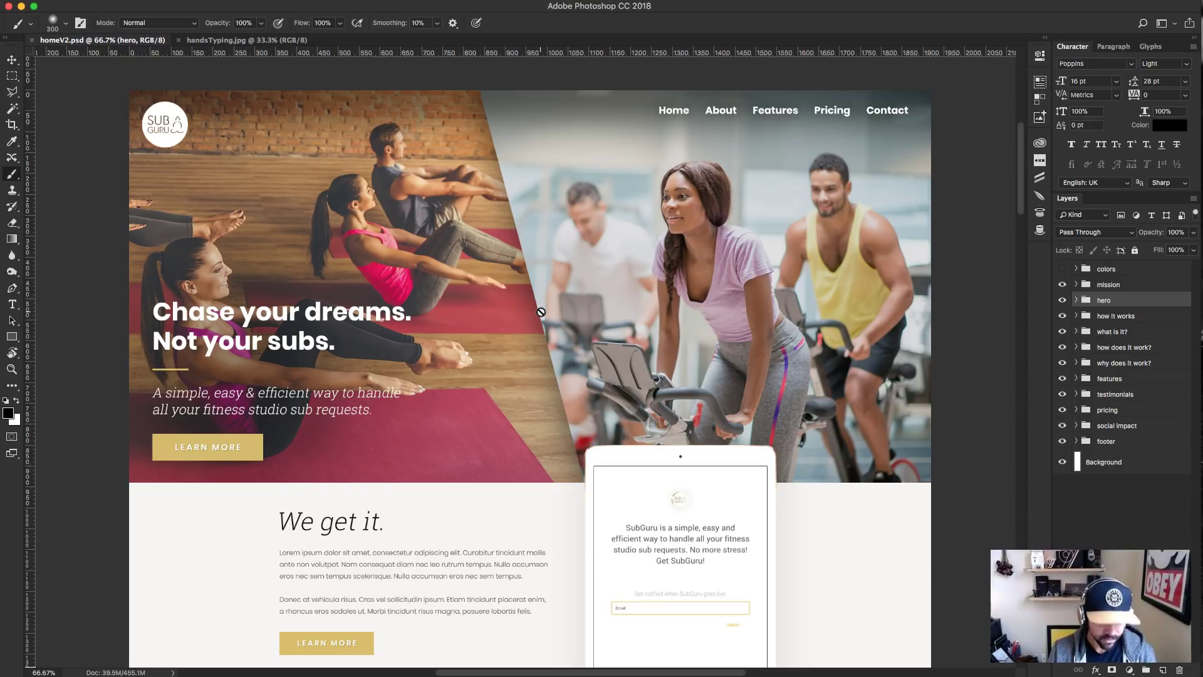
key(v)
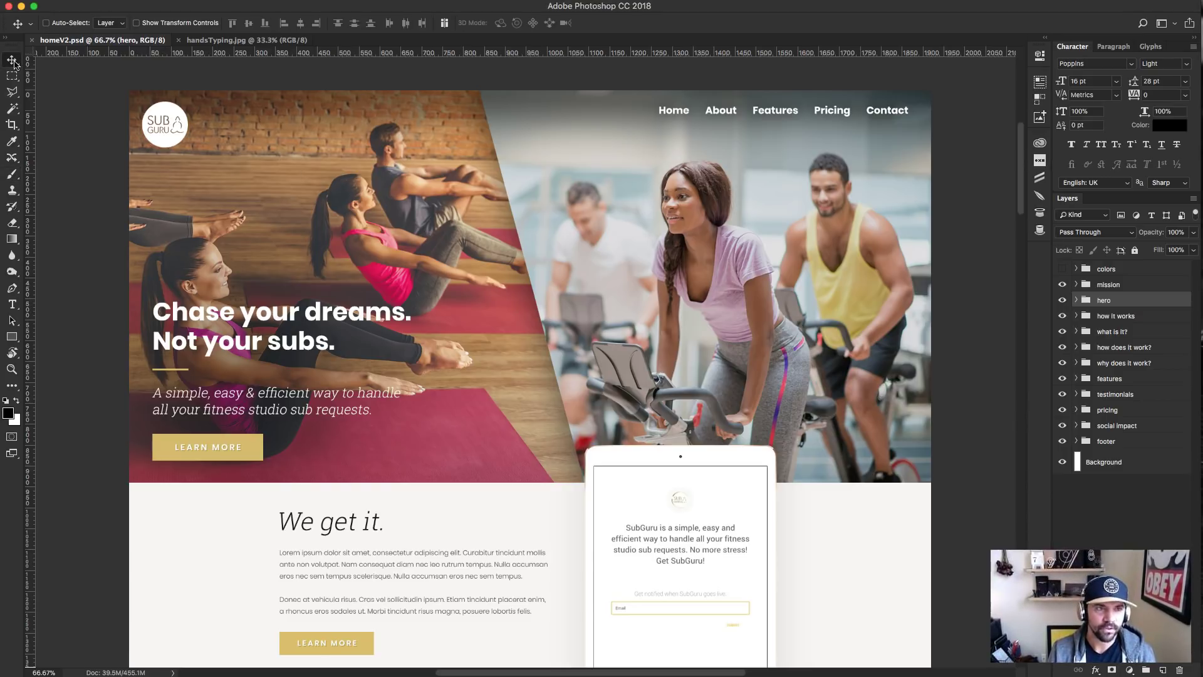
scroll(676, 339, down, 10)
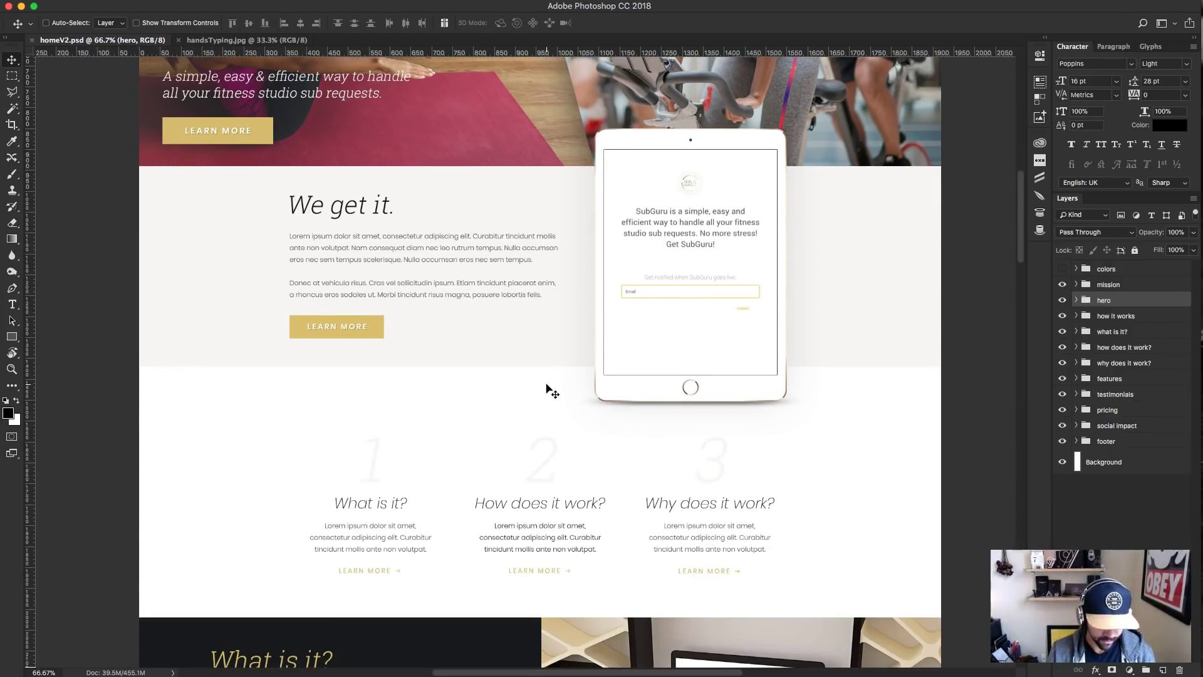
key(super+equal)
scroll(551, 390, up, 5)
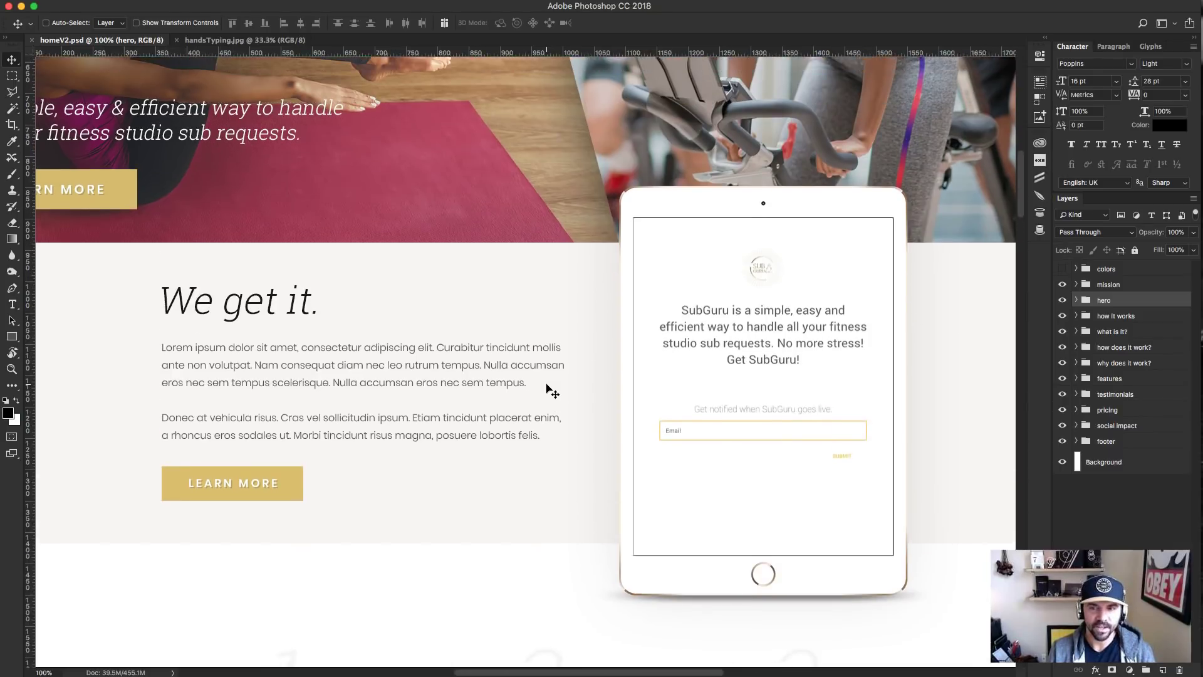
scroll(552, 391, up, 2)
key(super+minus)
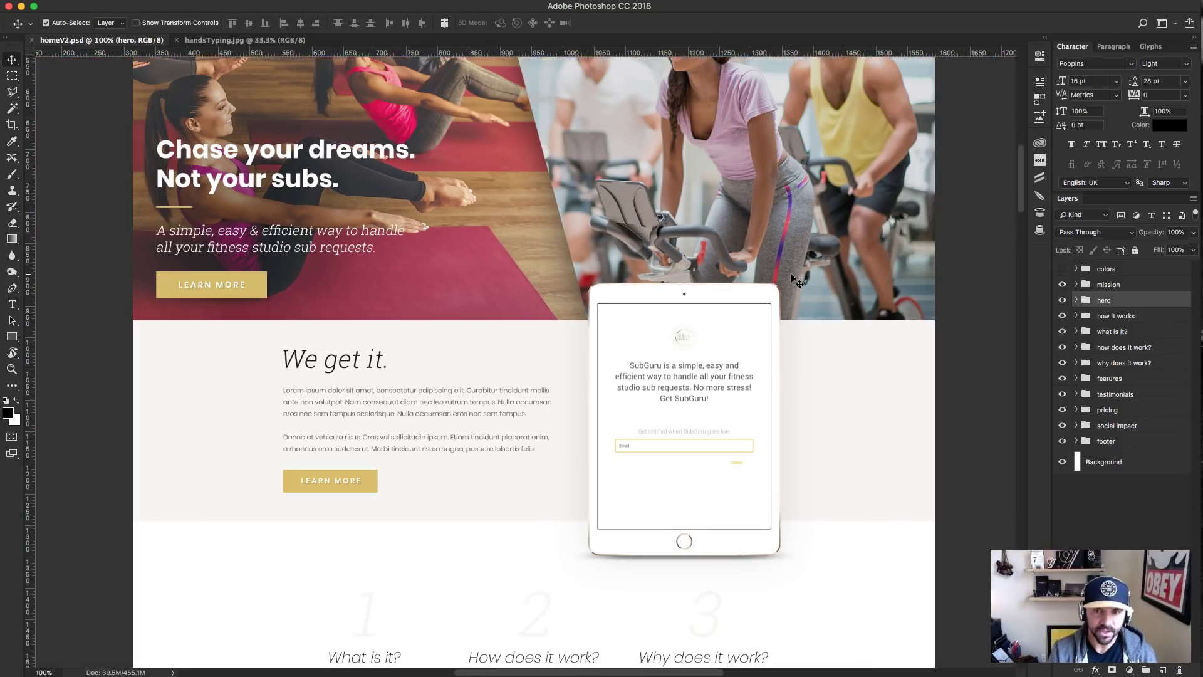
scroll(689, 217, down, 2)
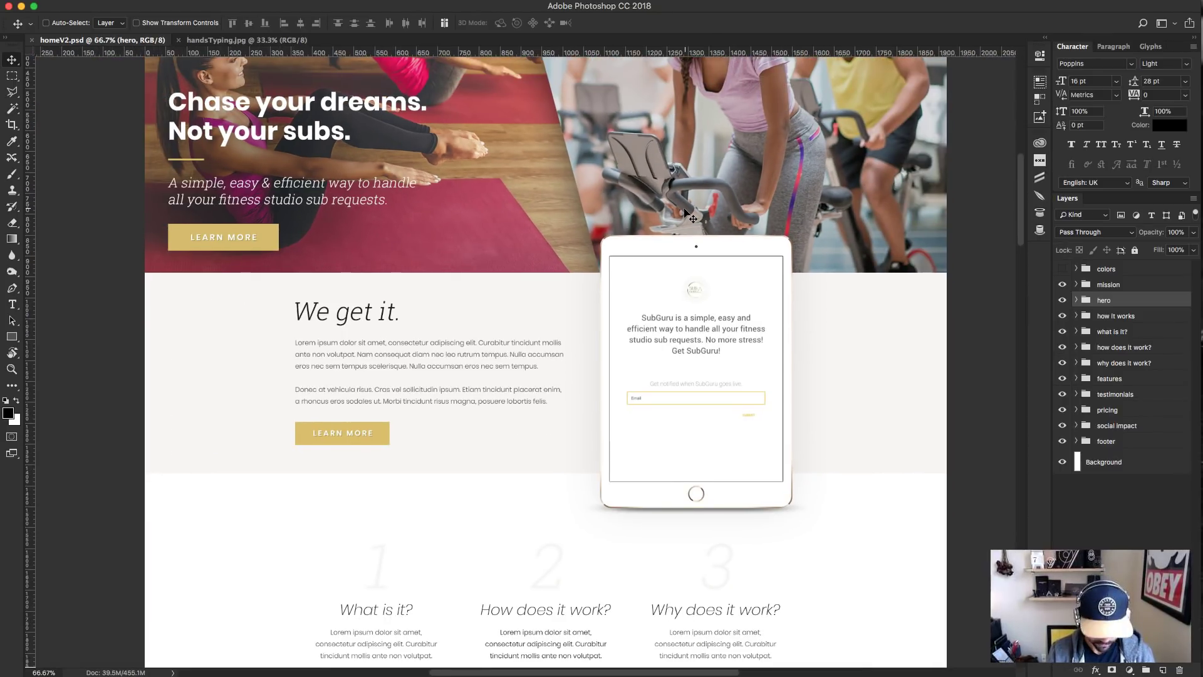
key(super+equal)
scroll(451, 314, down, 5)
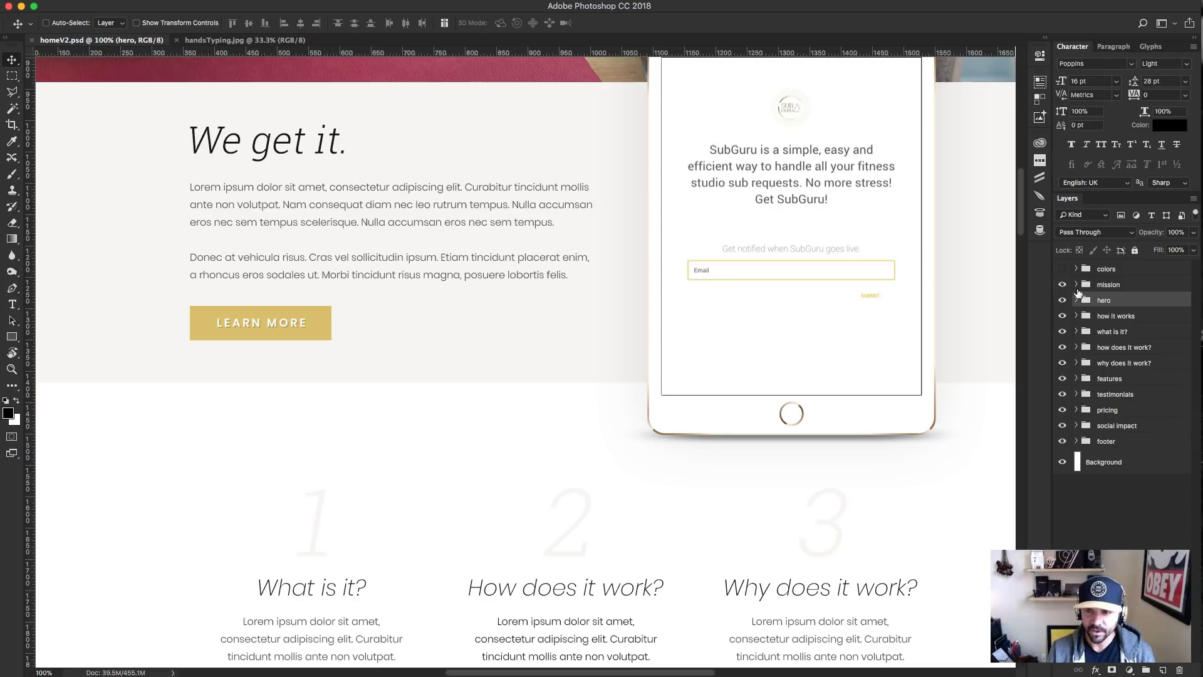
scroll(645, 295, right, 10)
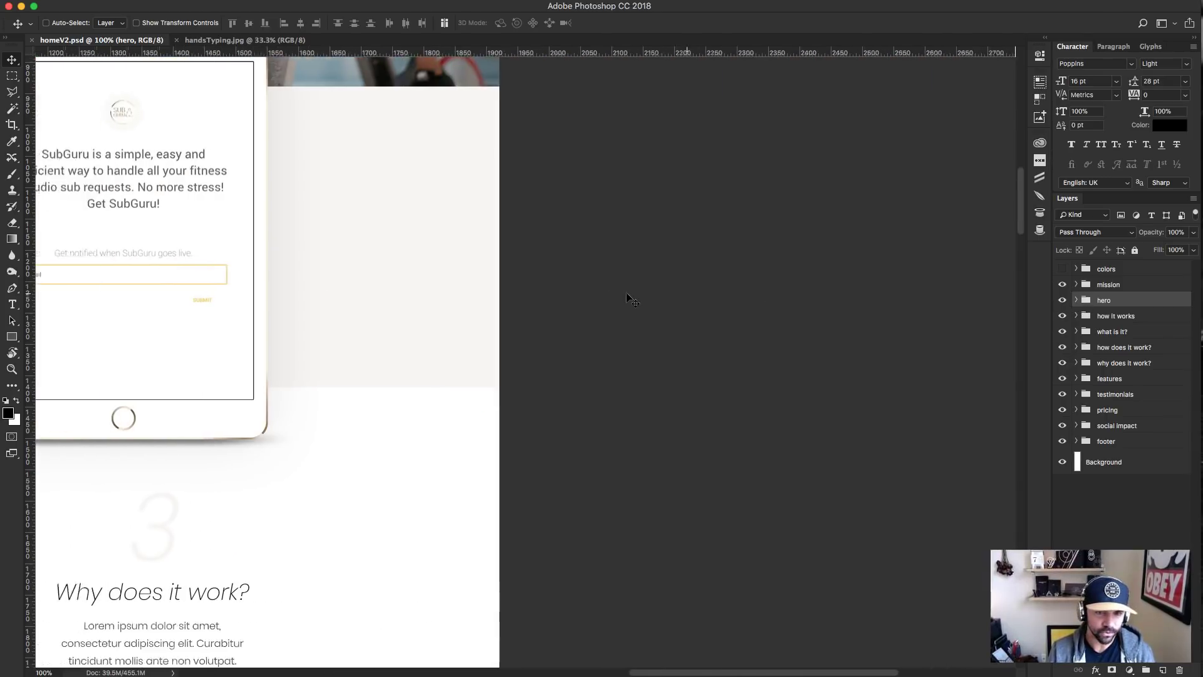
scroll(630, 299, left, 10)
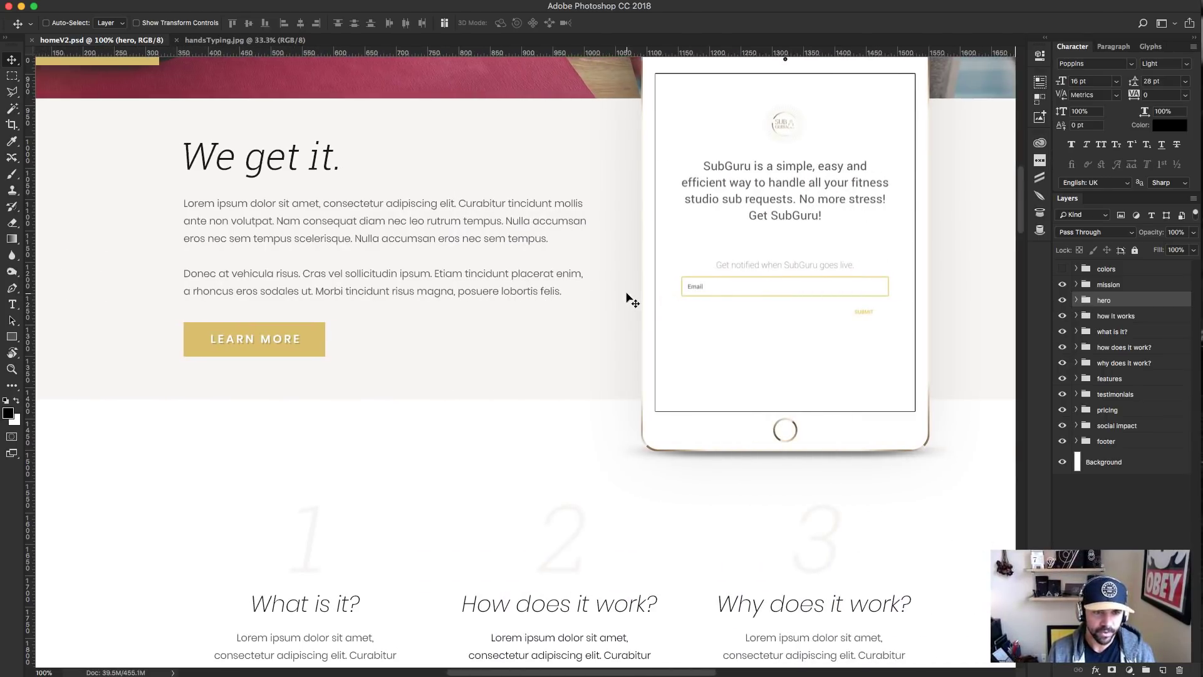
Turn on Auto-Select for layers and select the "We get it." heading, followed by the section's background, on the canvas.
key(super)
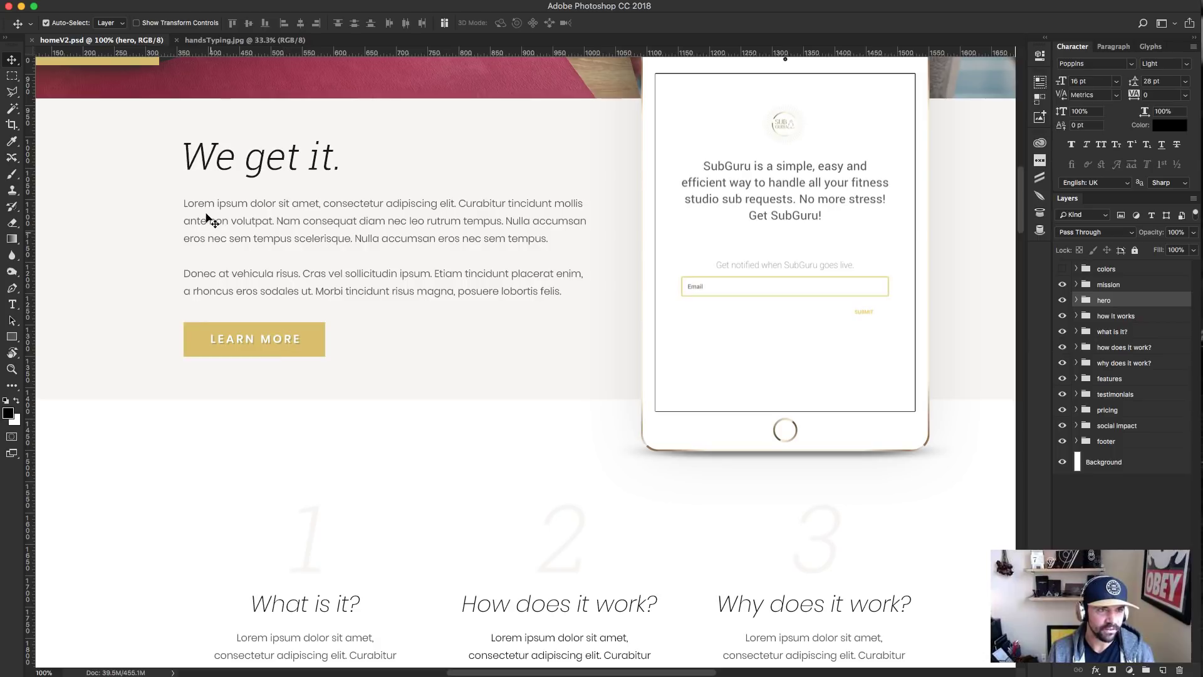
click(47, 24)
click(47, 23)
click(109, 24)
click(108, 24)
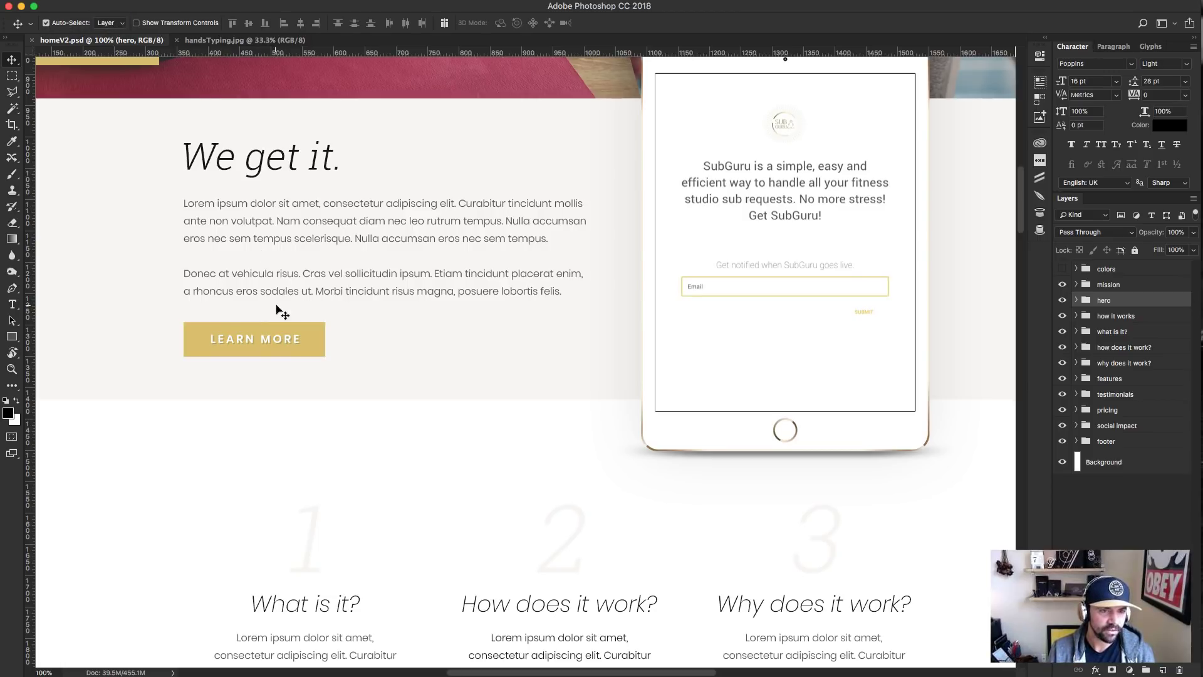
click(299, 164)
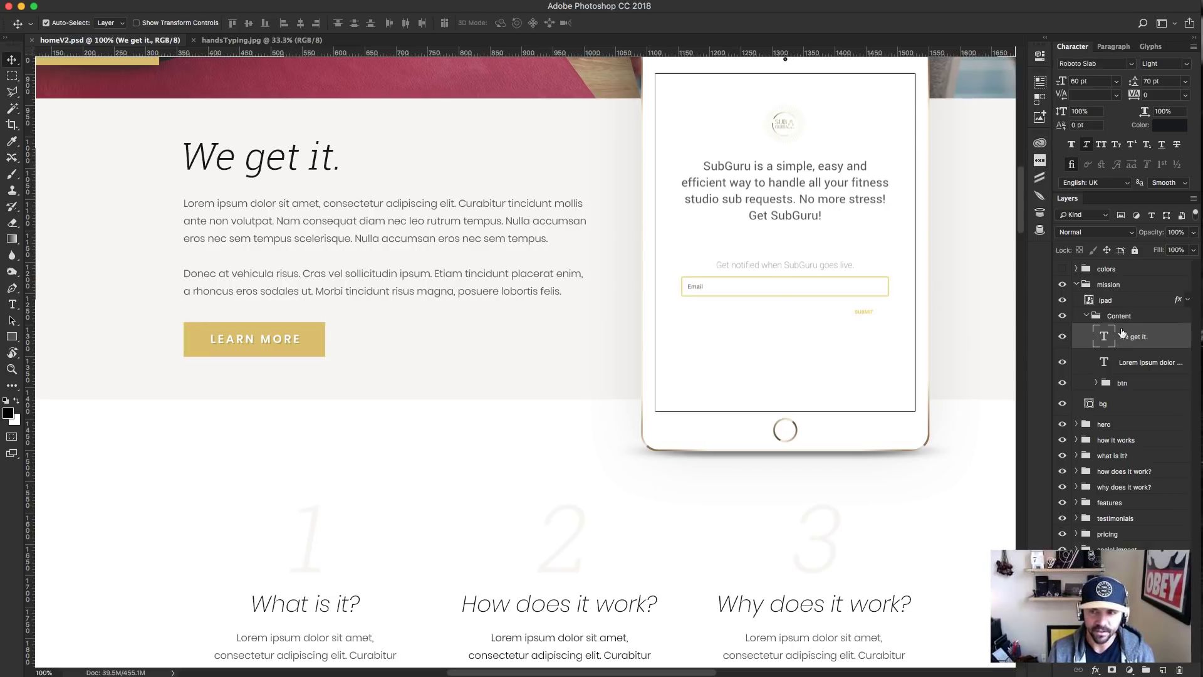
click(98, 147)
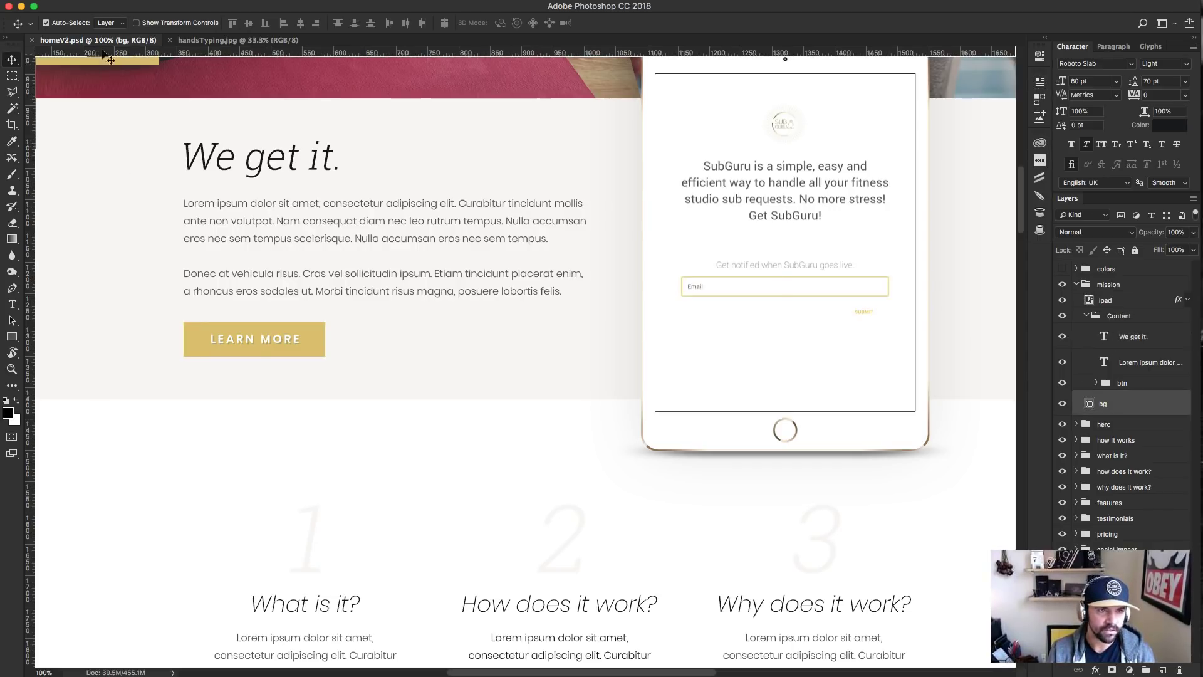
Turn off Auto-Select and pick the "Learn more" button text layer on the canvas with temporary auto-selection.
click(46, 23)
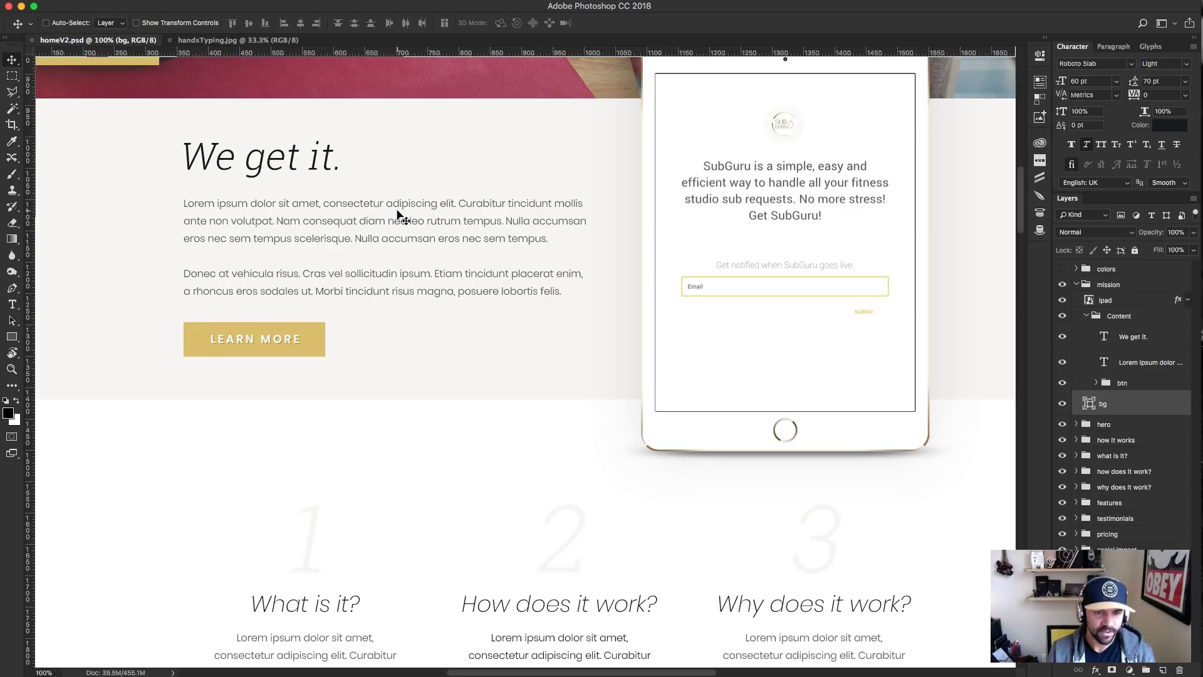
super+click(294, 341)
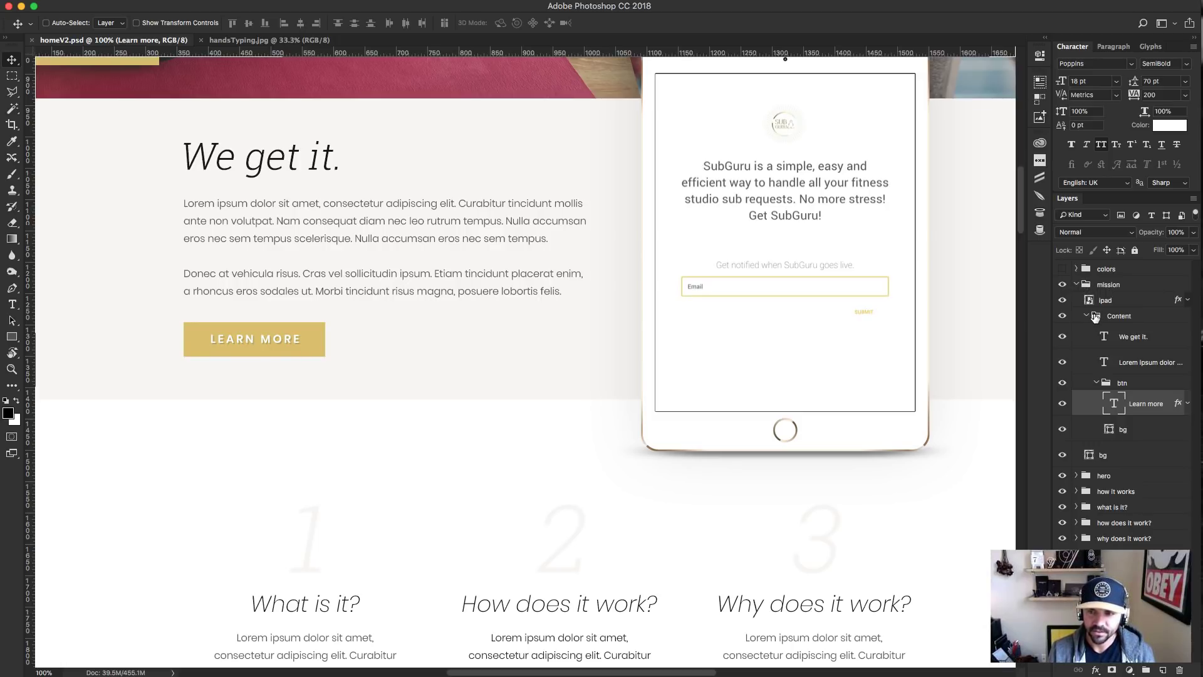
Collapse the mission group together with all its nested groups and layer effects.
click(1076, 287)
alt+click(1076, 287)
click(1077, 286)
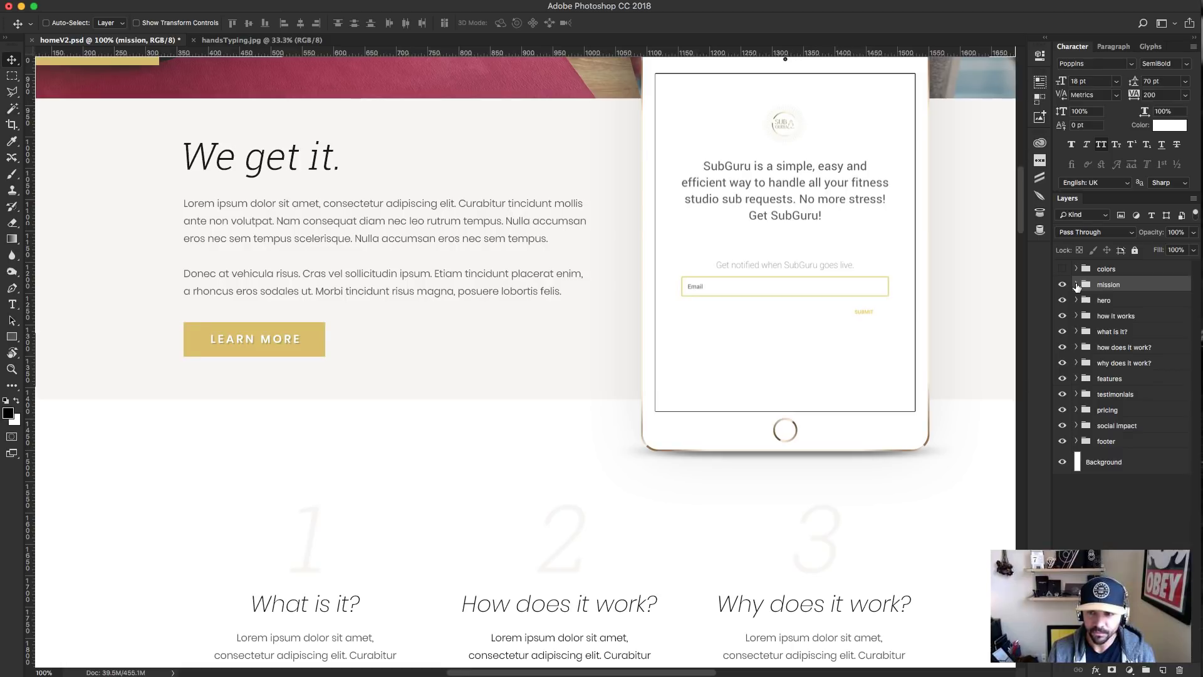
alt+click(1076, 286)
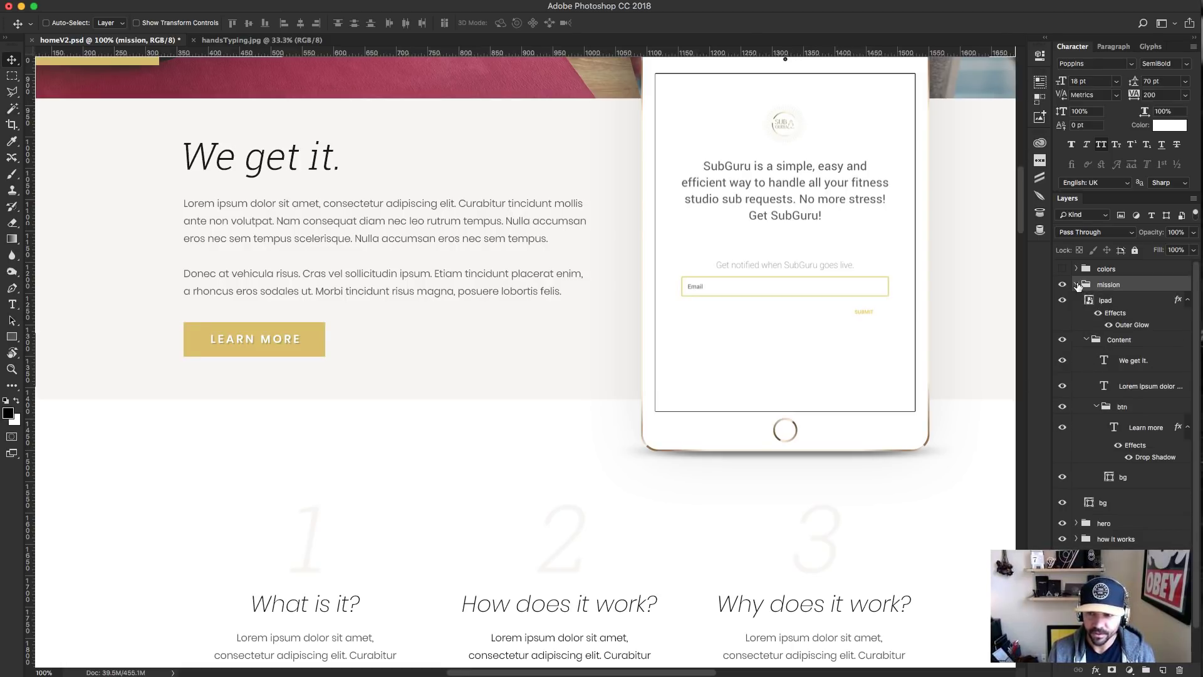
click(1077, 286)
click(1077, 286)
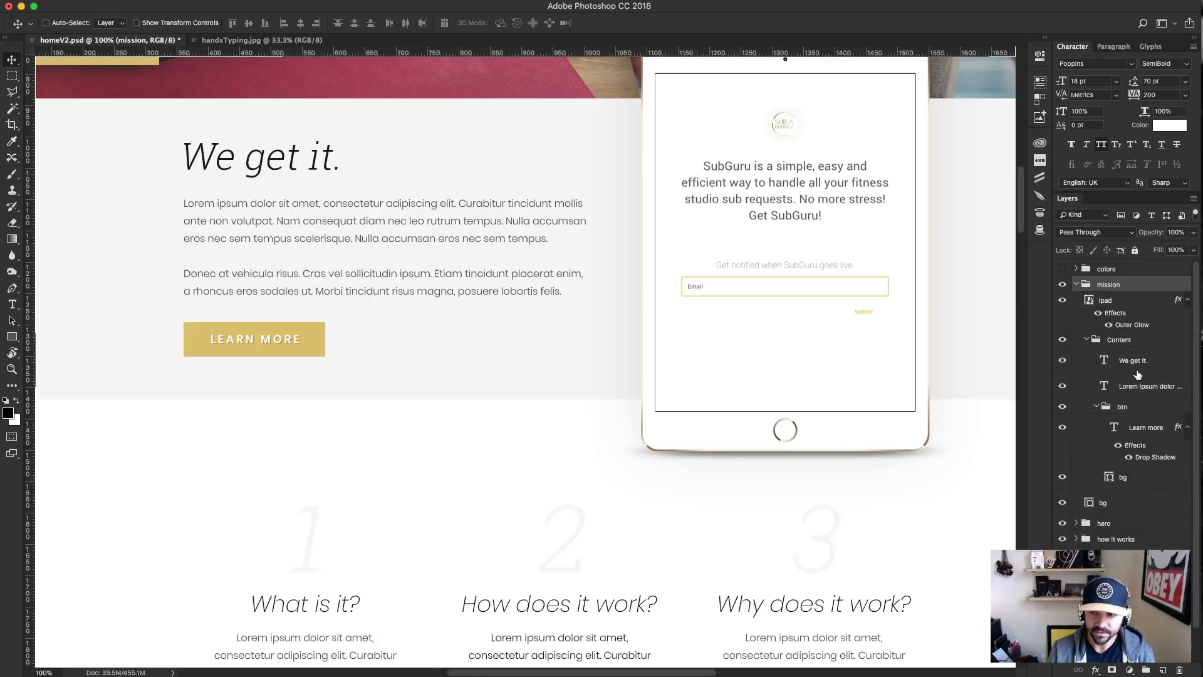
click(1077, 286)
click(1076, 286)
click(1077, 286)
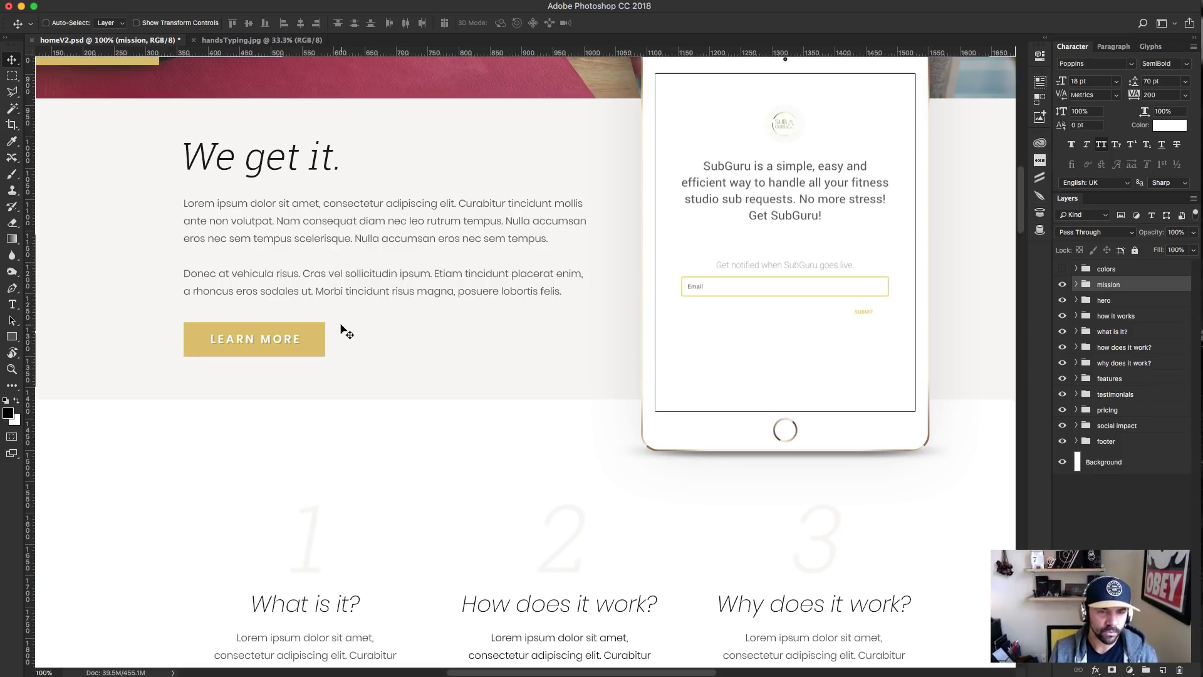
Try moving the iPad mockup slightly upward, undo the move and collapse the mission group.
key(super)
super+click(708, 423)
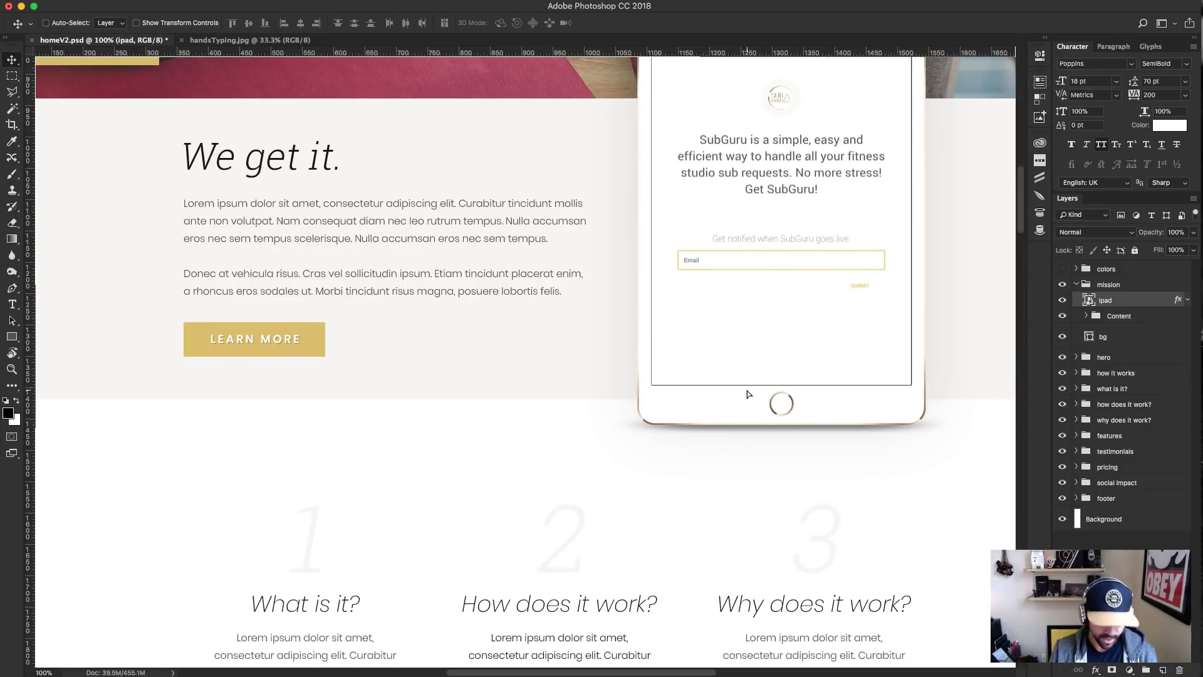
click(1077, 285)
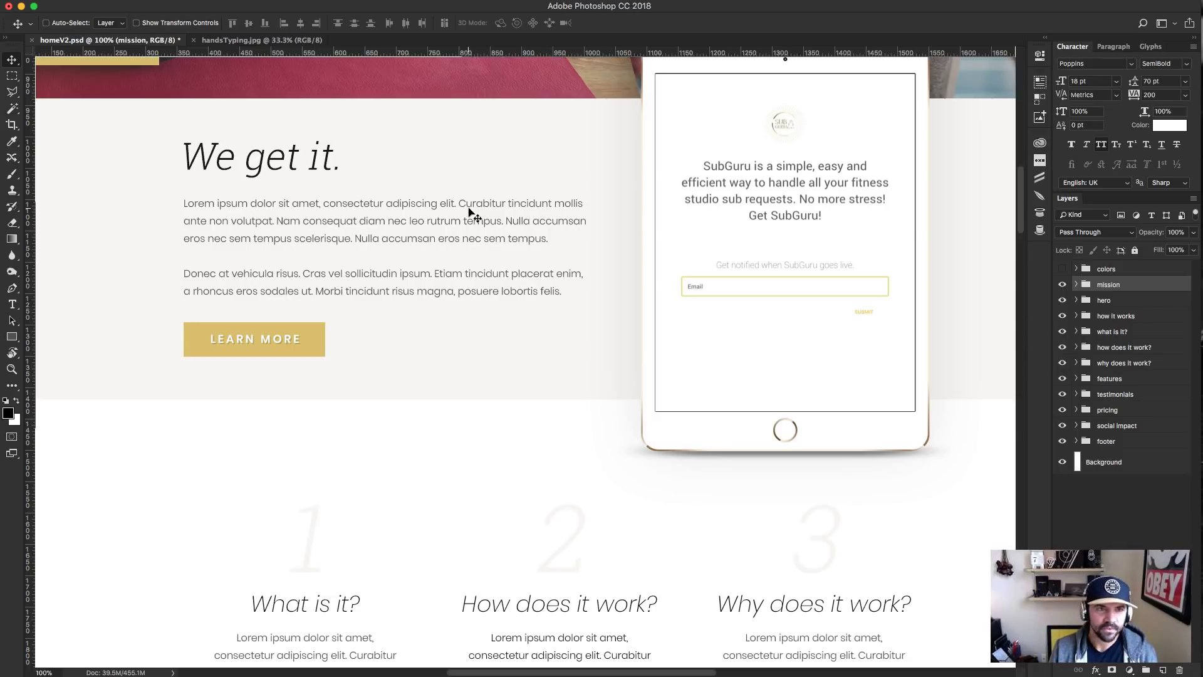
Resize the handsTyping.jpg photo to a resolution of 72 pixels/inch and a width of 1200 pixels.
click(248, 41)
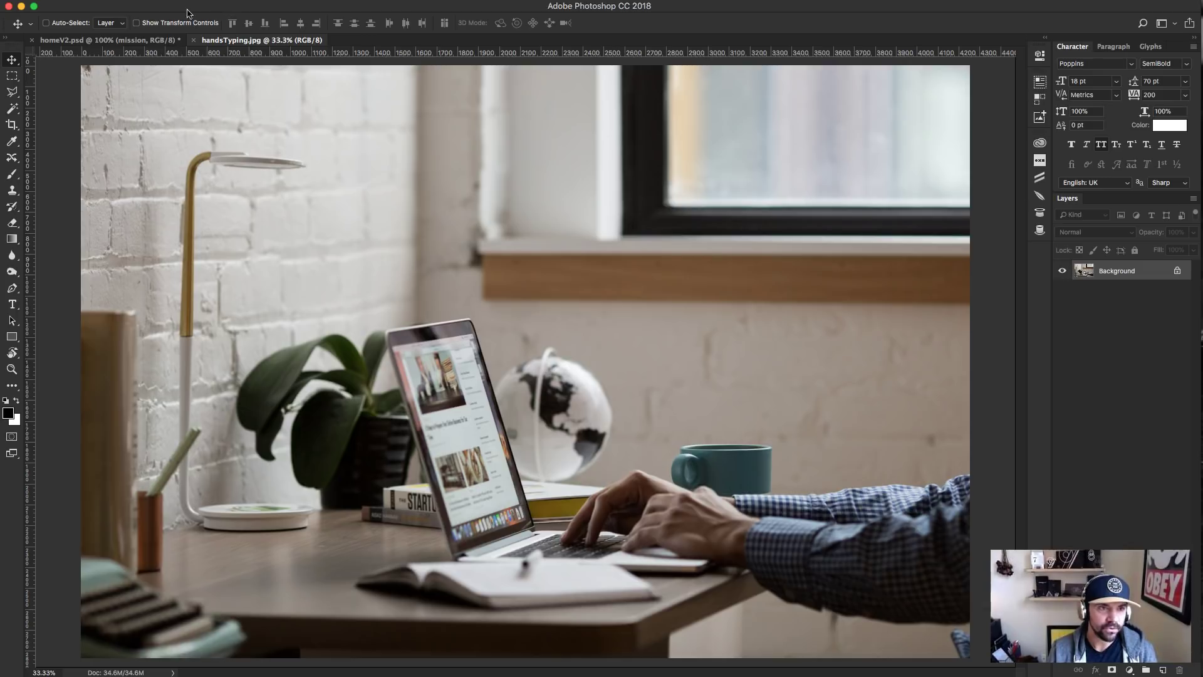
key(super+alt+i)
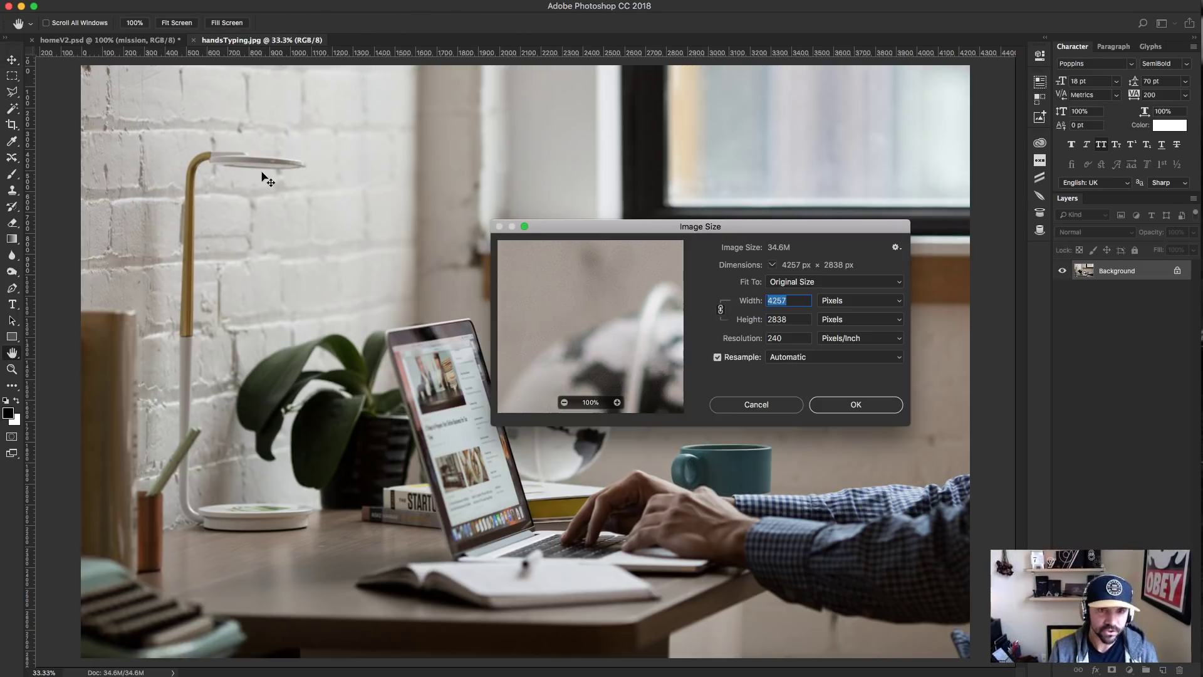
drag(794, 229, 669, 212)
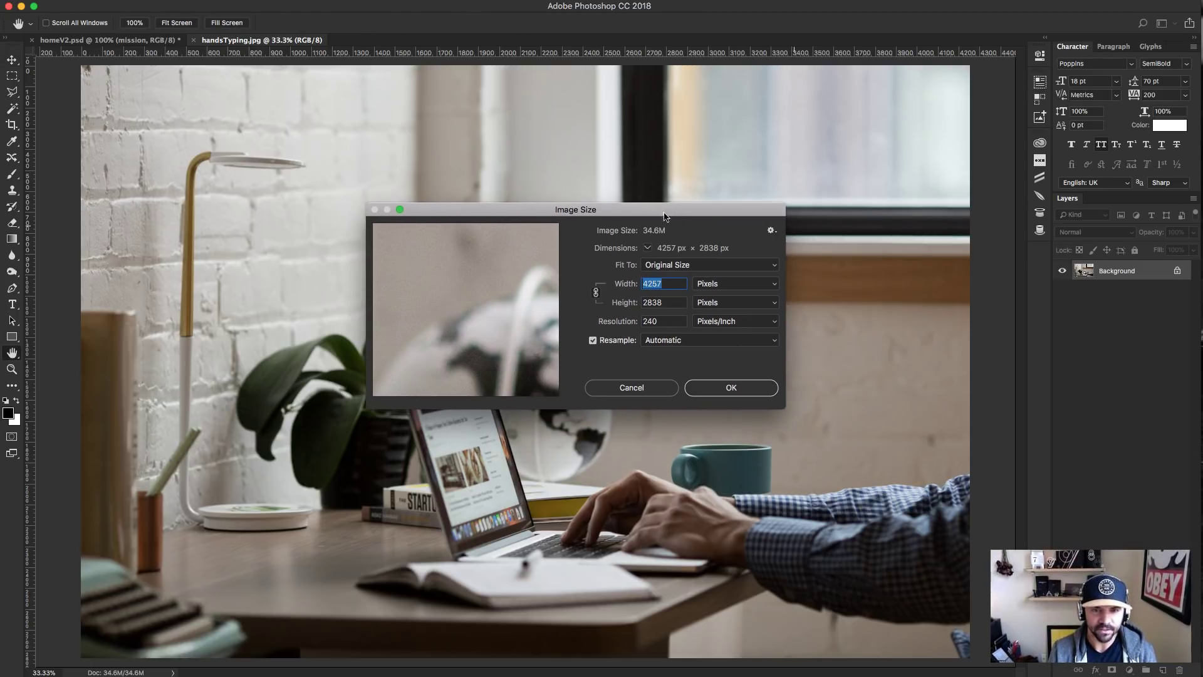
click(600, 322)
text(72)
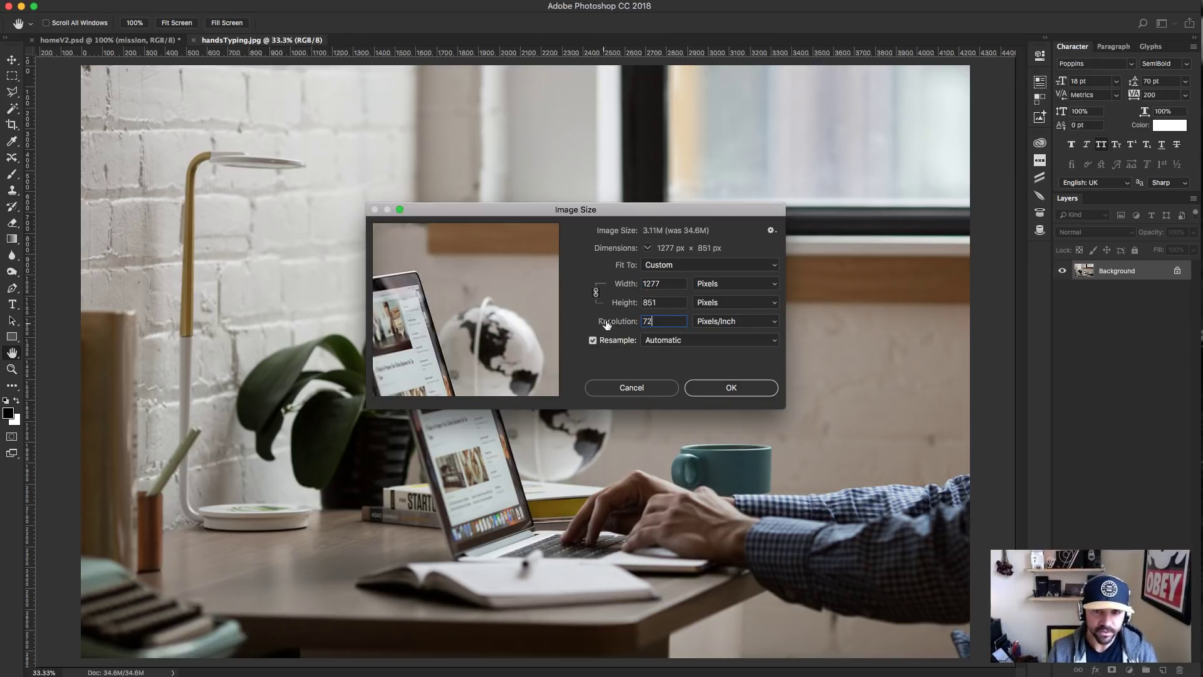
double_click(672, 283)
text(1200)
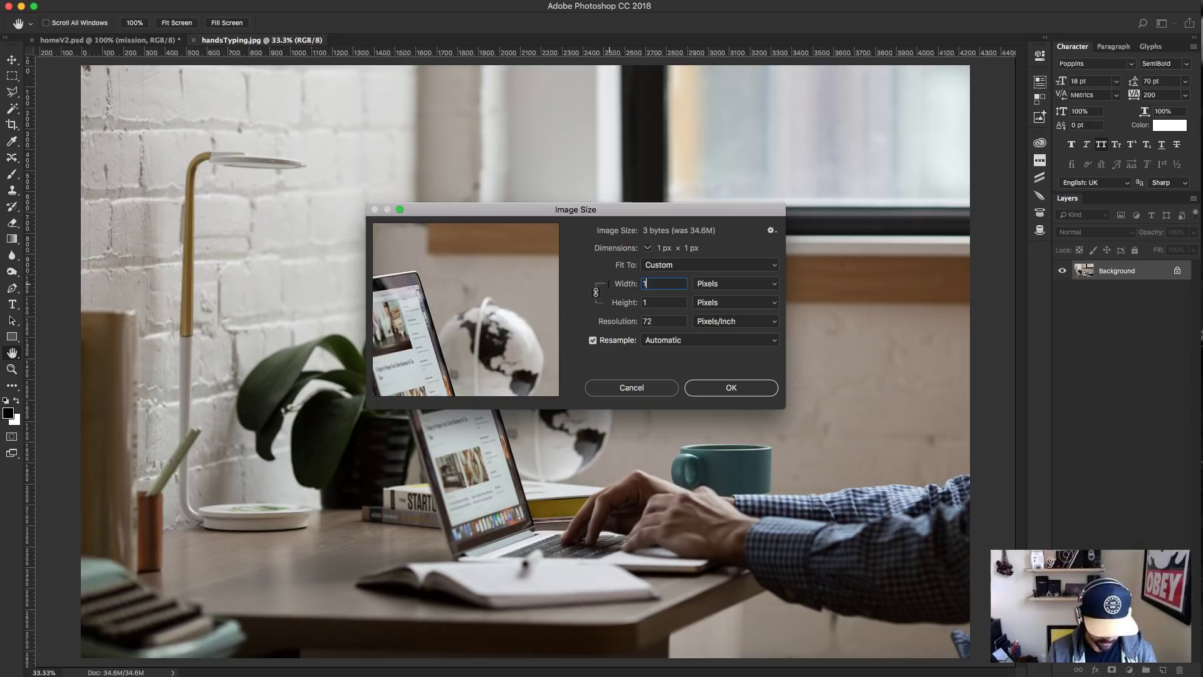
click(721, 392)
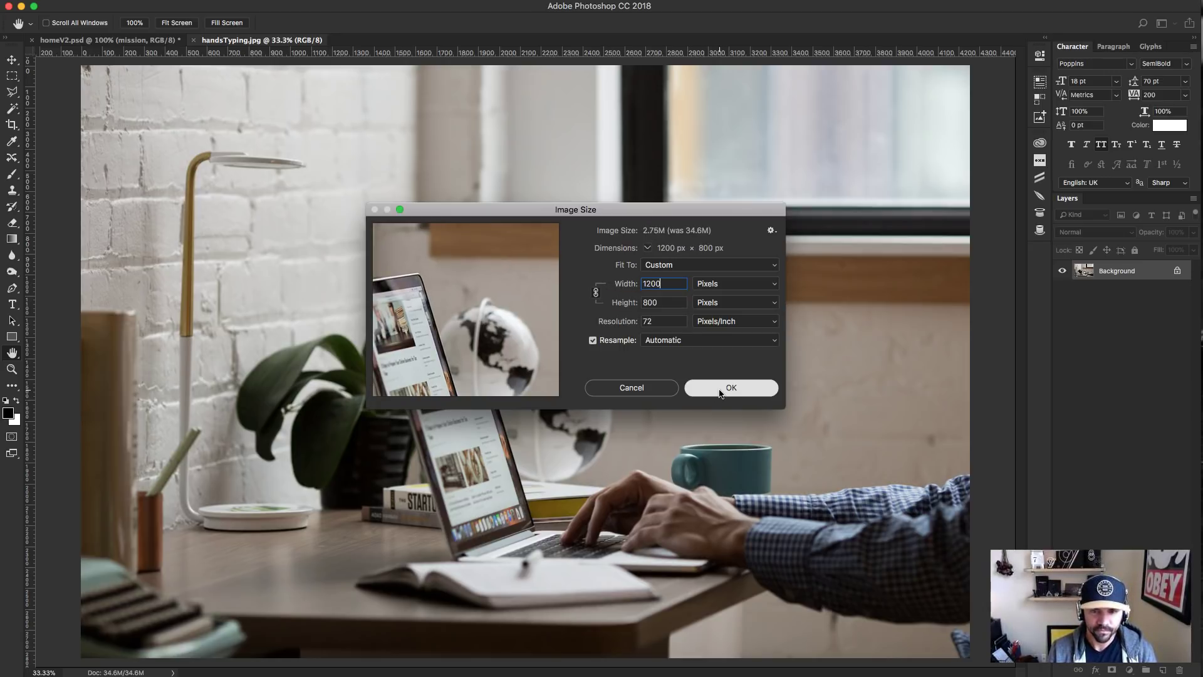
Brighten the photo with a Levels adjustment, setting the RGB input levels to 6, 1.18 and 243.
key(v)
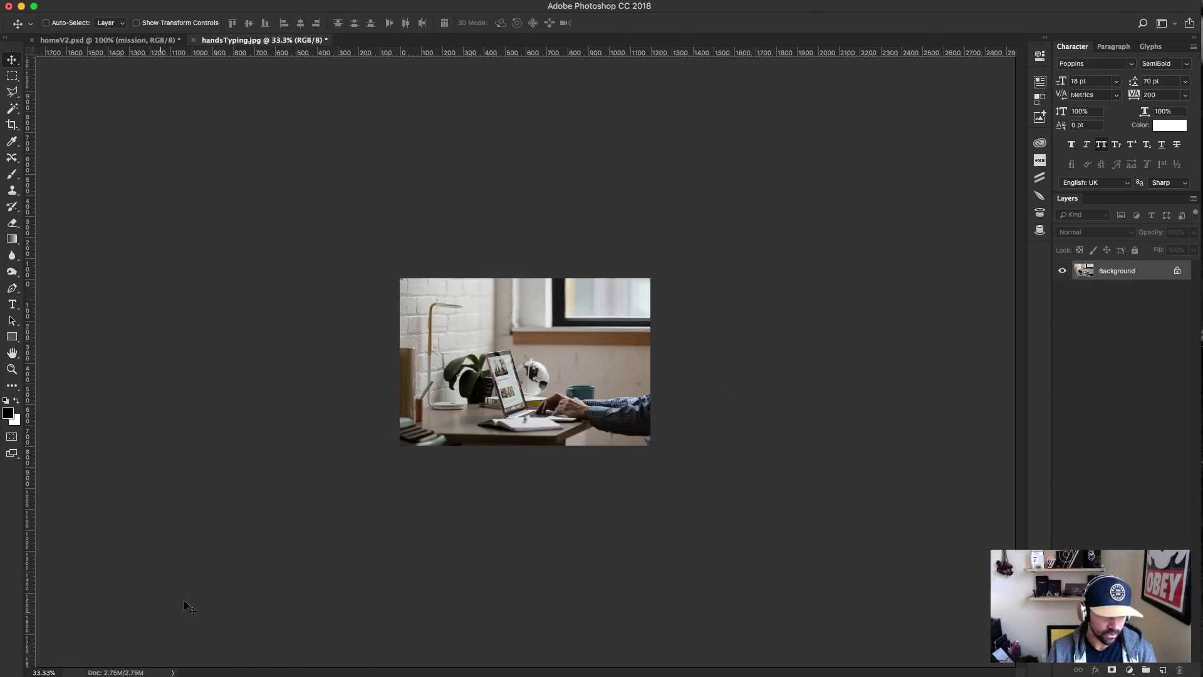
key(super+1)
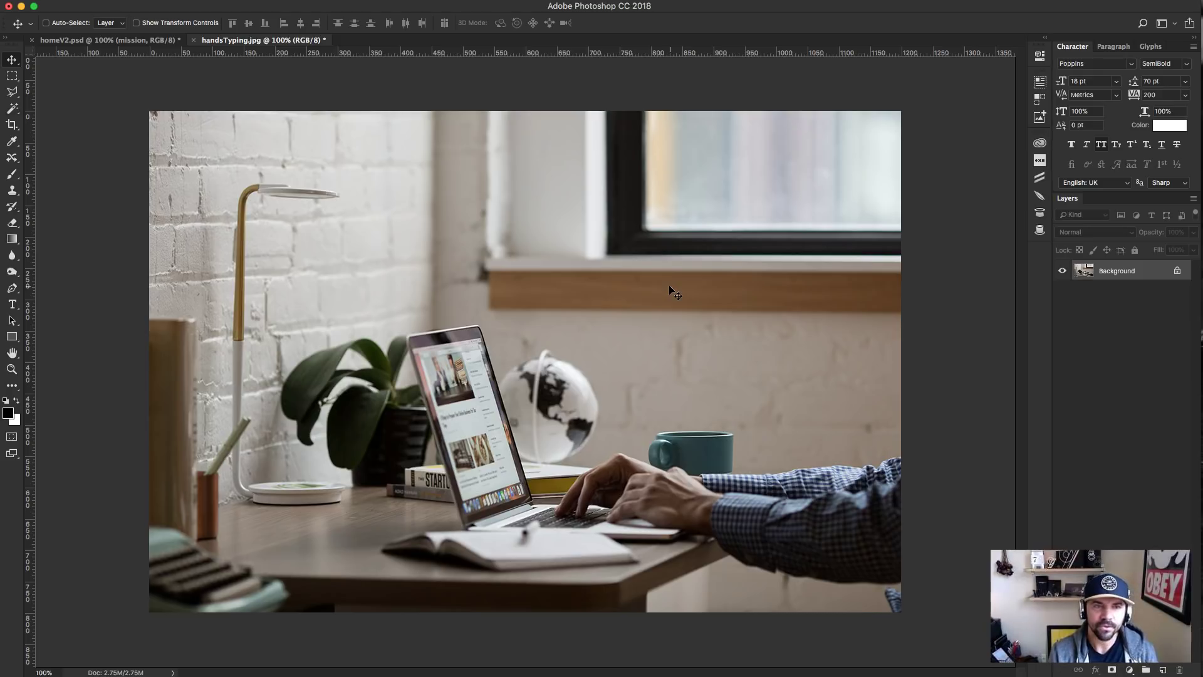
click(37, 2)
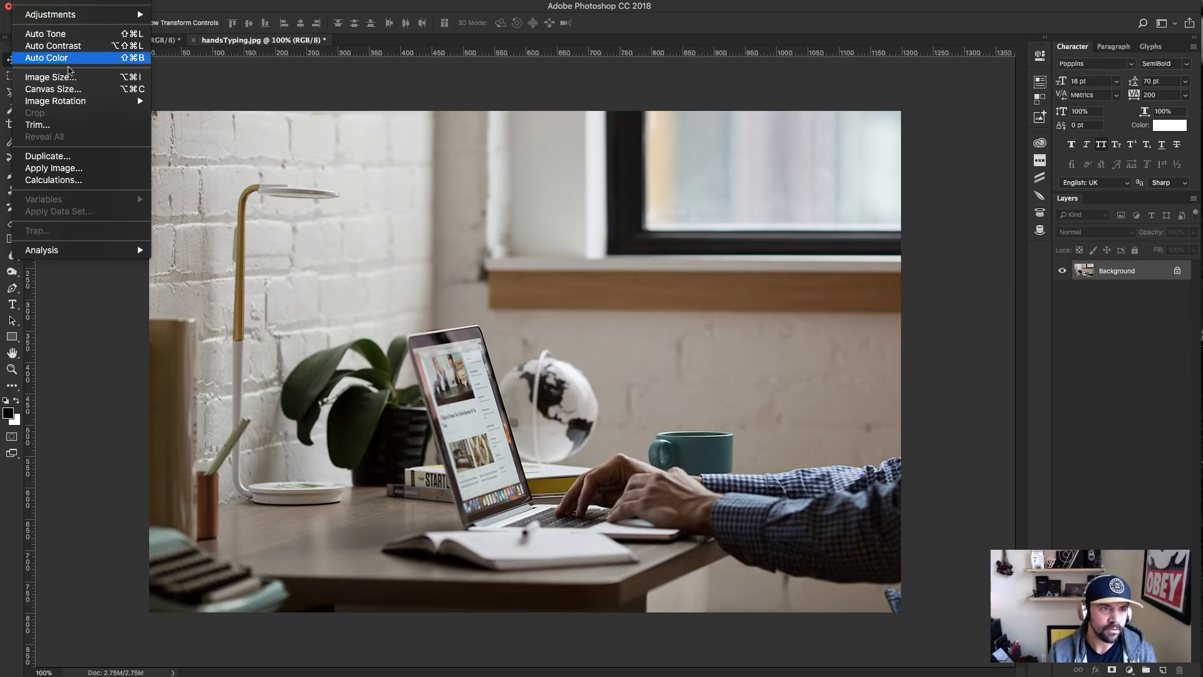
mouse_move(134, 15)
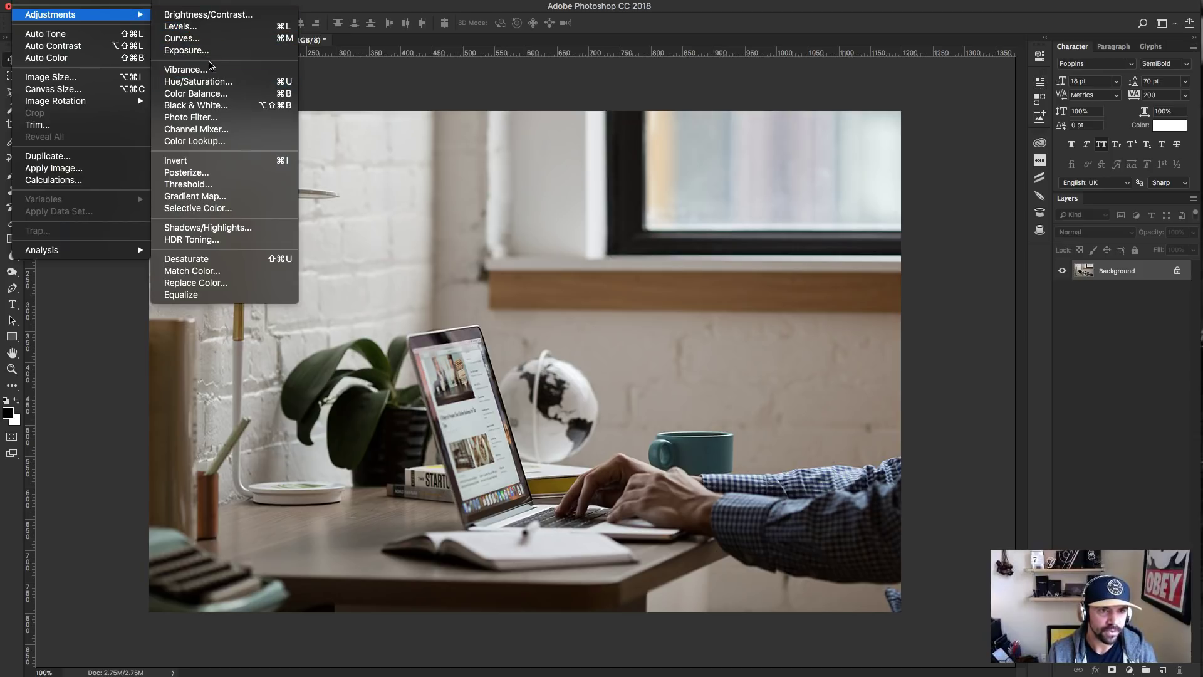
click(218, 82)
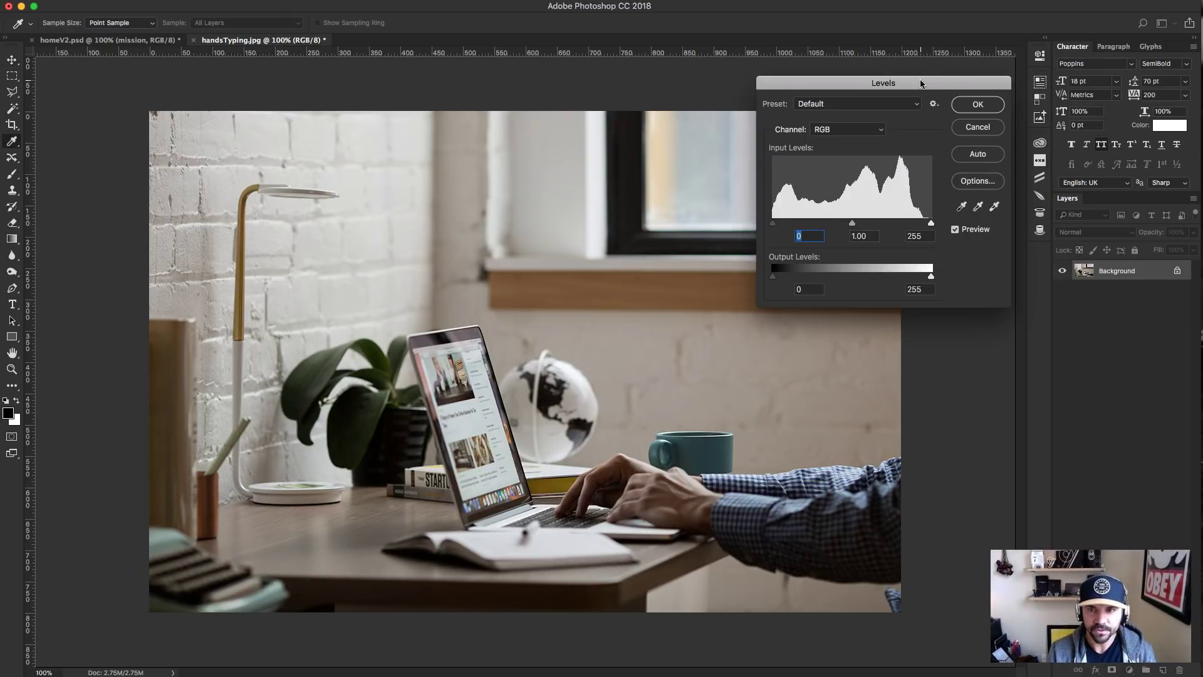
drag(940, 83, 905, 143)
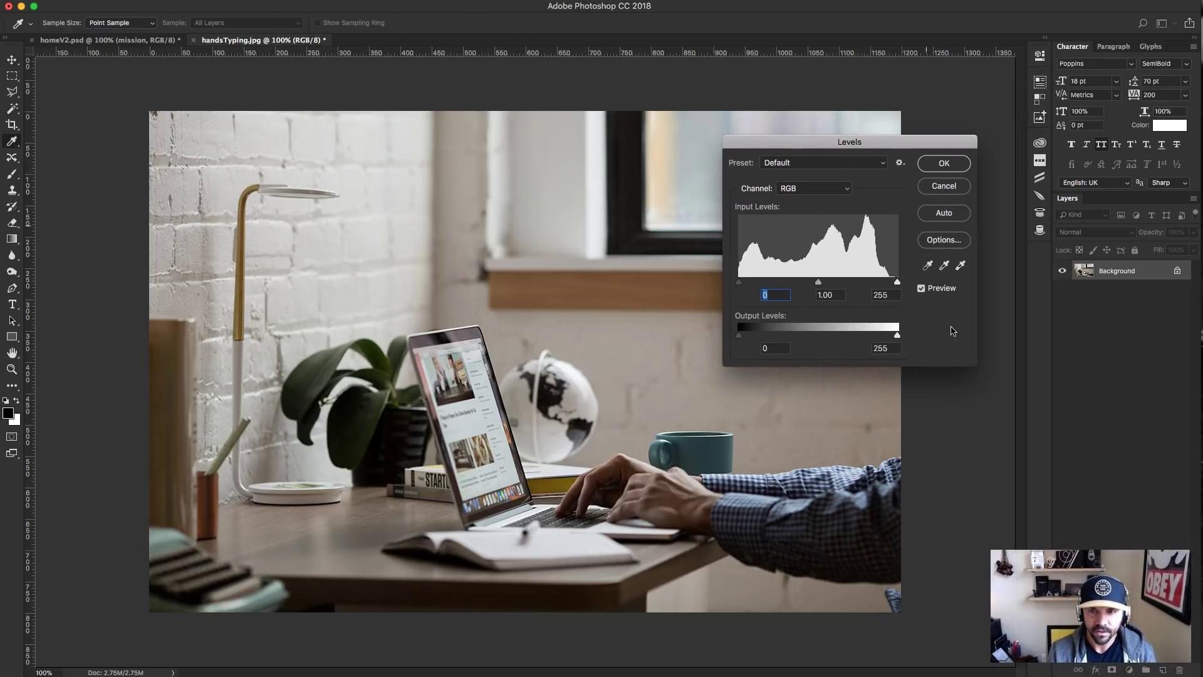
drag(897, 282, 890, 285)
drag(740, 285, 808, 286)
Compare the photo with and without the Levels adjustment, leaving the preview on.
click(922, 289)
click(922, 289)
click(922, 289)
click(923, 289)
click(922, 289)
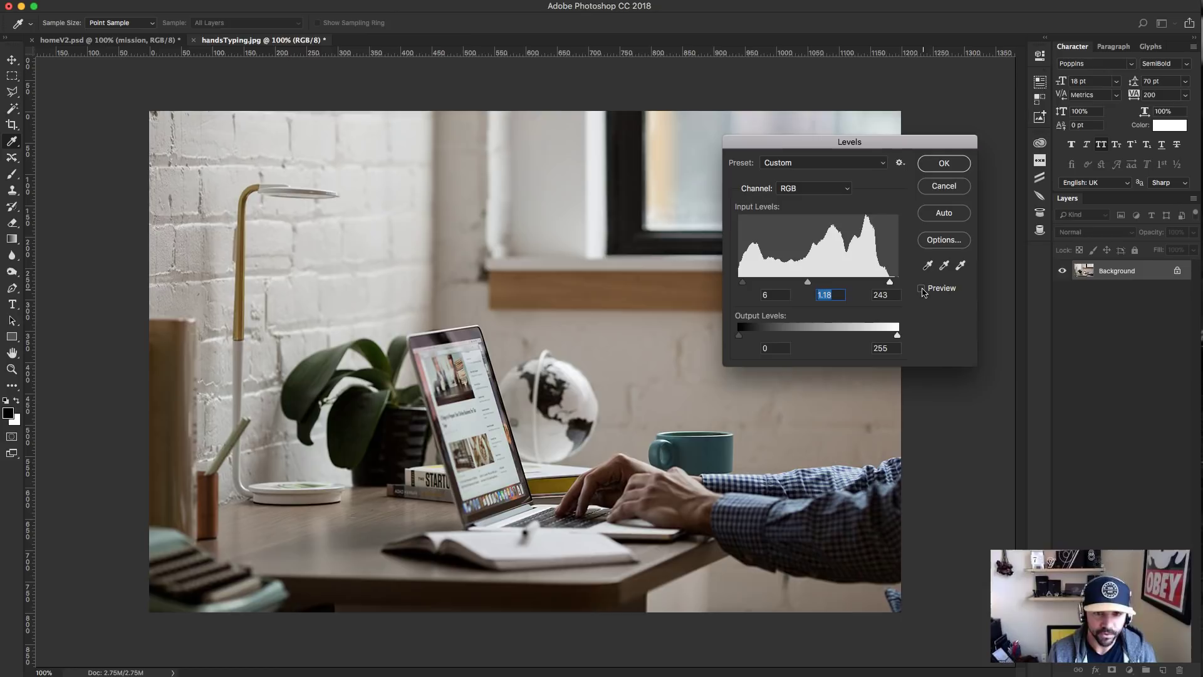
click(922, 289)
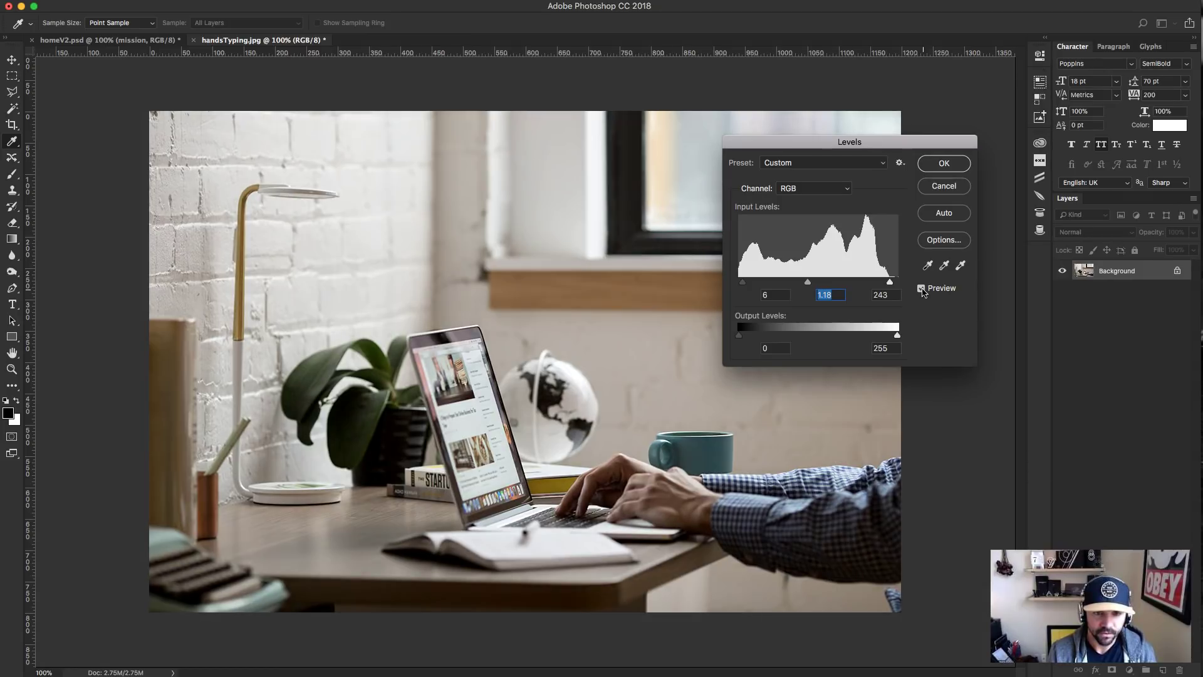
Apply the Levels adjustment and raise the photo's saturation to +21 with Hue/Saturation.
click(946, 169)
key(super+u)
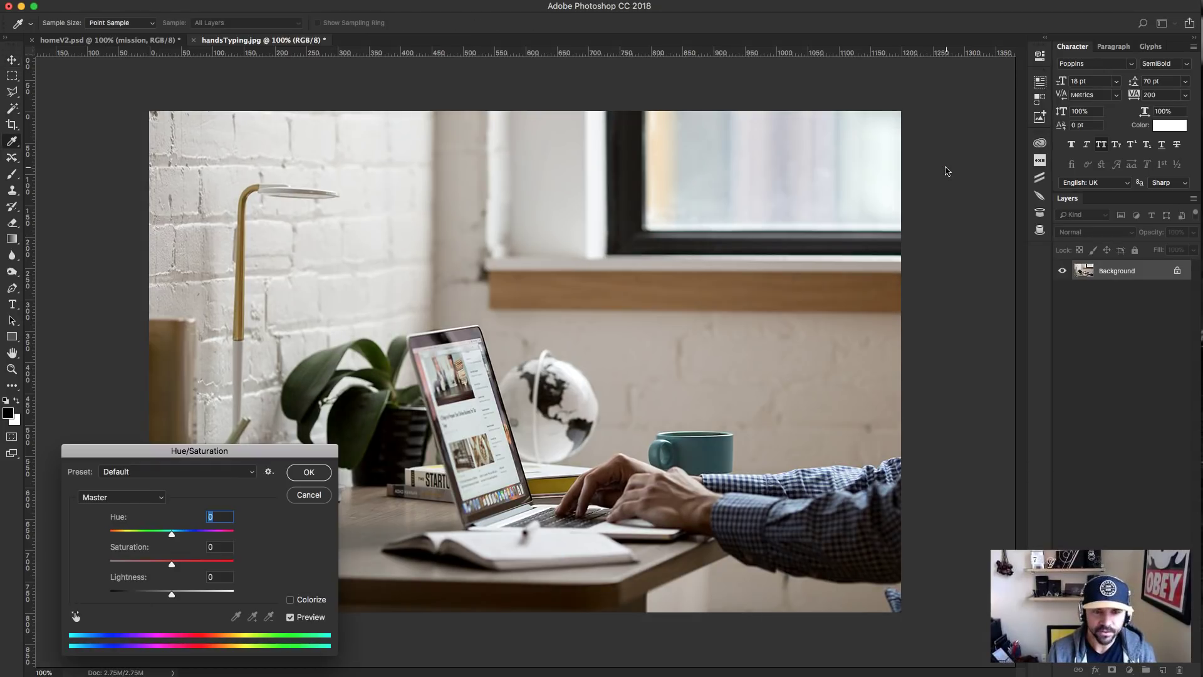
drag(241, 445, 286, 354)
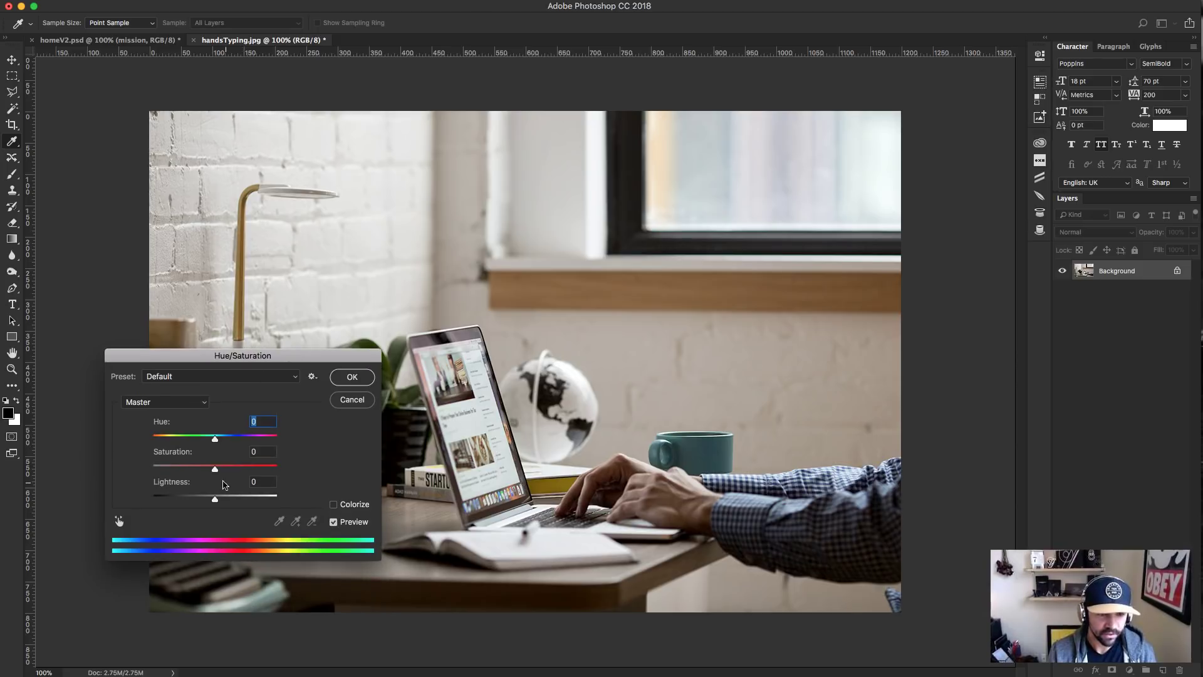
drag(215, 469, 229, 472)
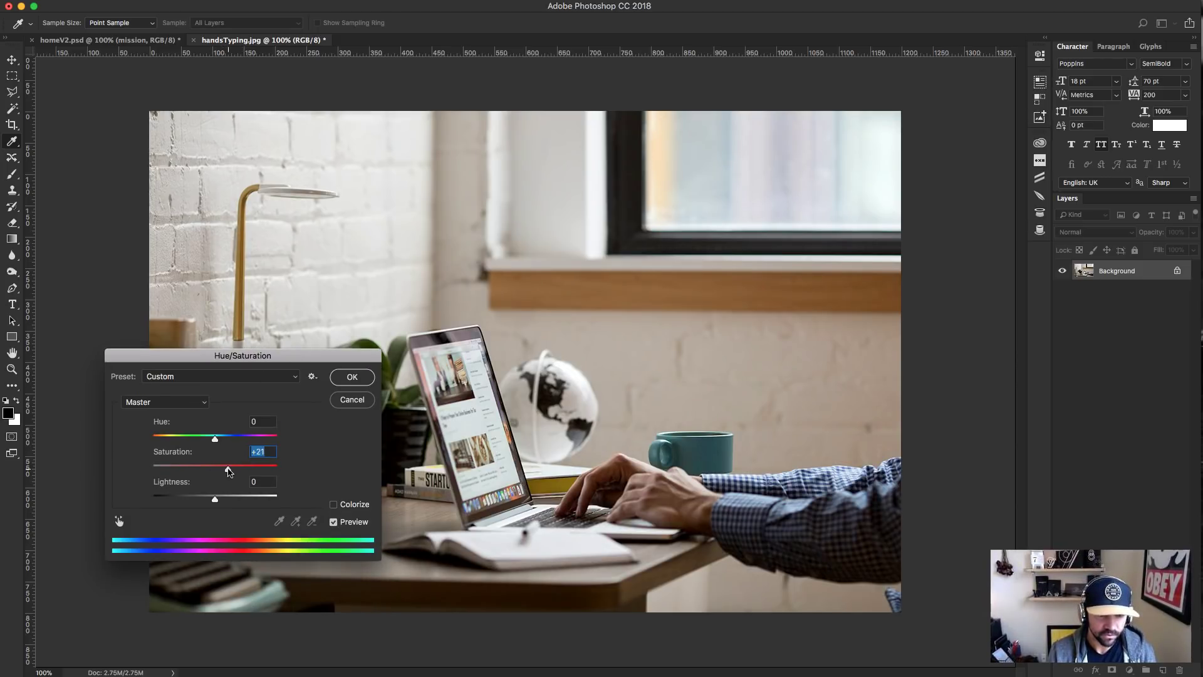
drag(229, 472, 229, 472)
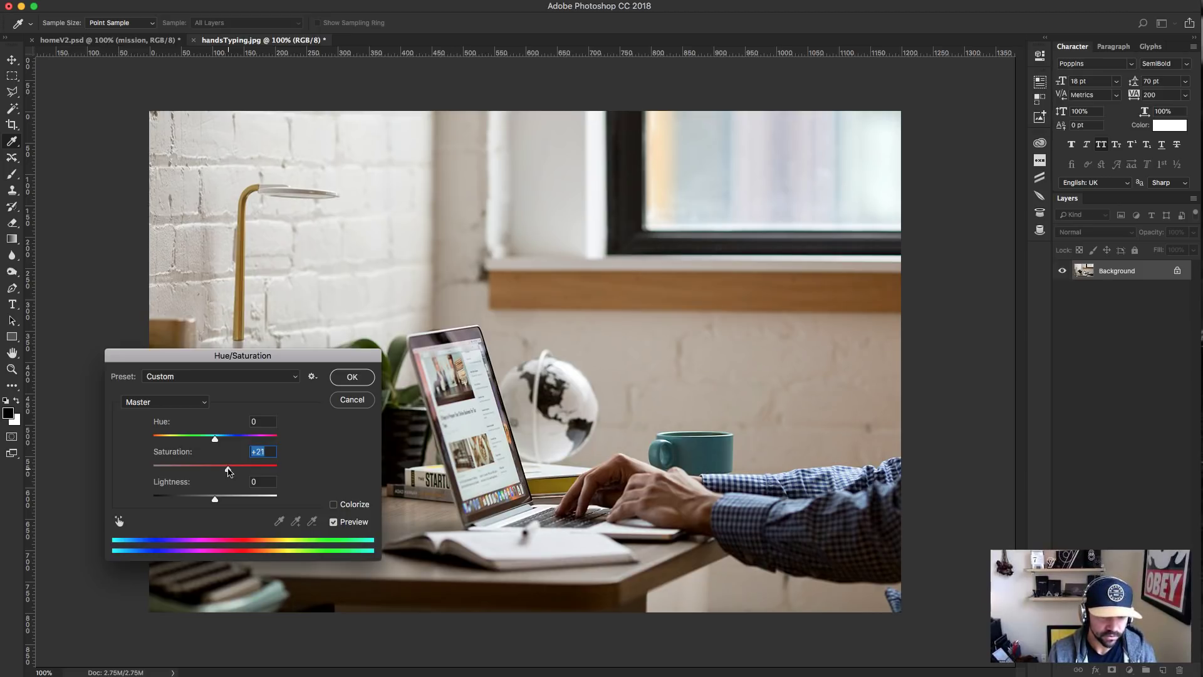
Compare the photo with and without the saturation boost and apply the Hue/Saturation adjustment.
click(334, 523)
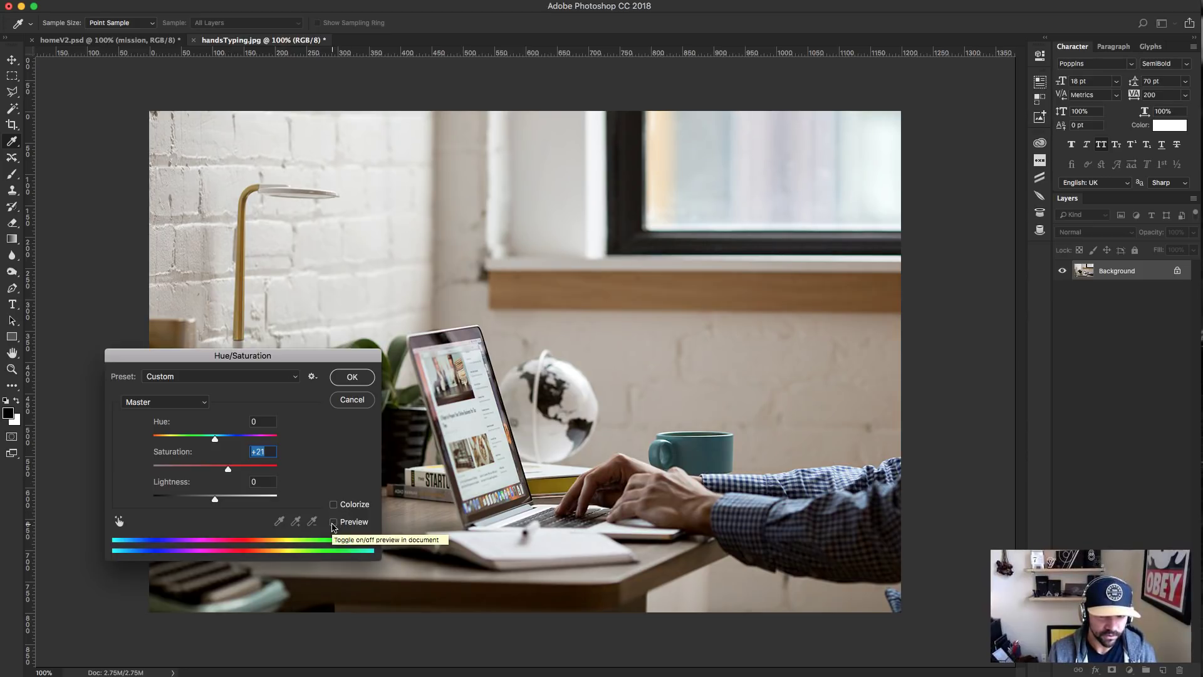
drag(348, 362, 911, 126)
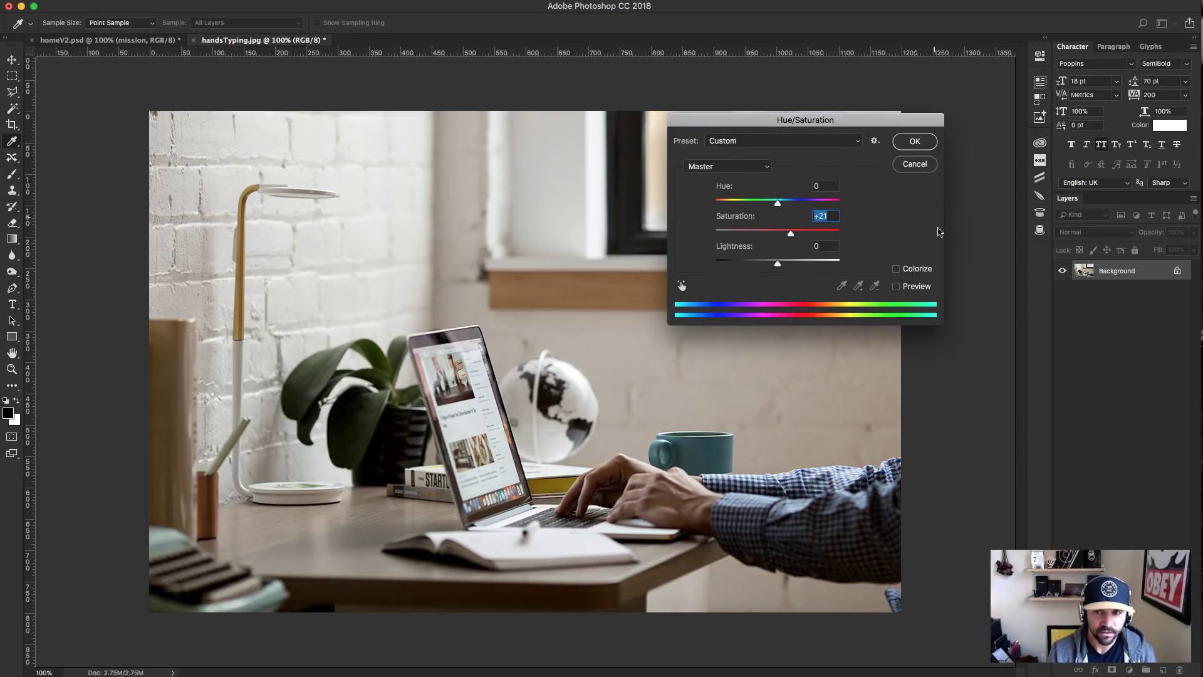
click(897, 287)
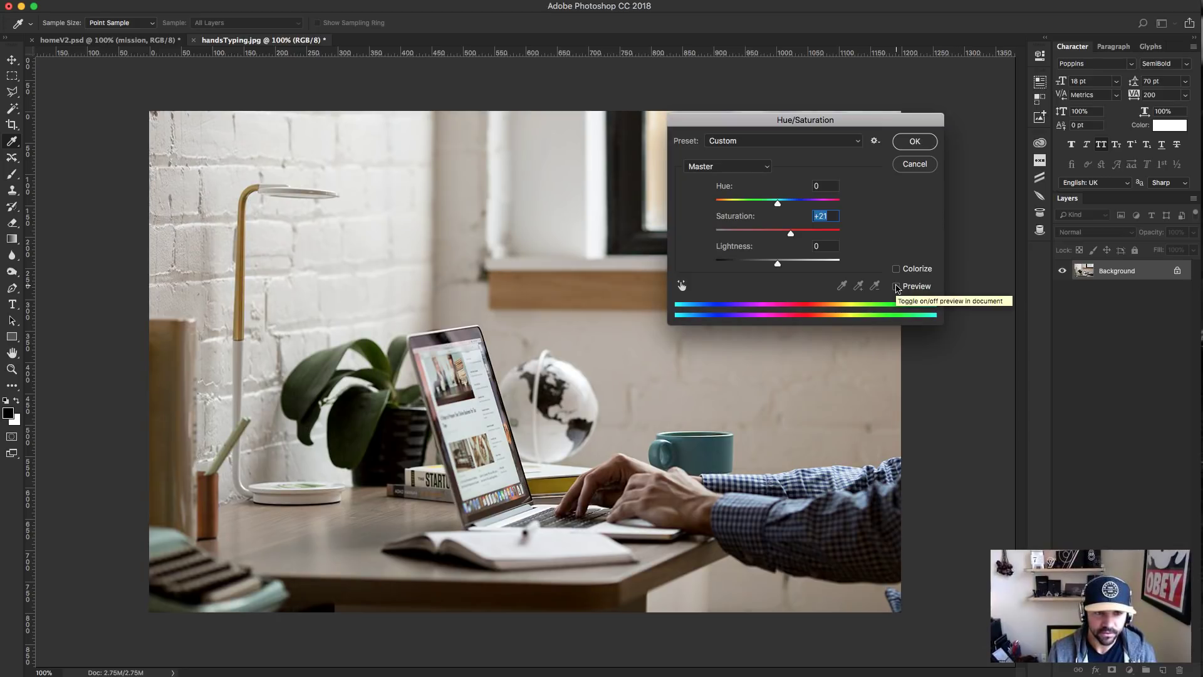
click(926, 141)
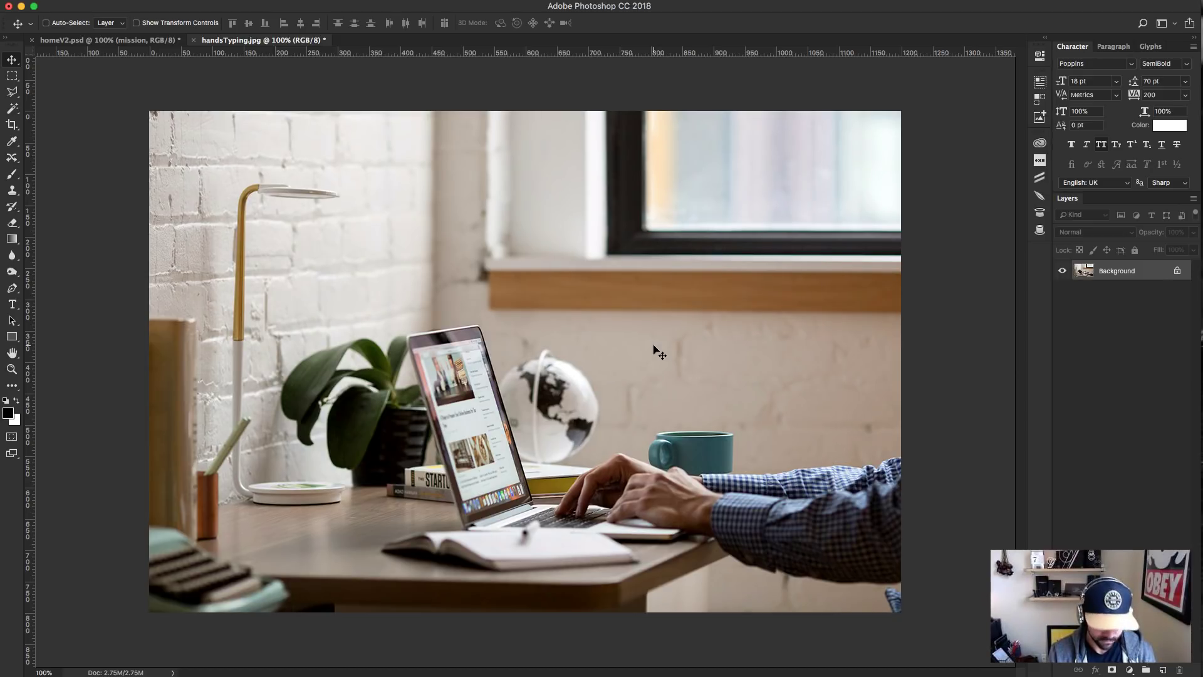
Try desaturating the photo and undo it, and reopen Levels with the last-used settings but cancel.
key(super+shift+u)
key(super+z)
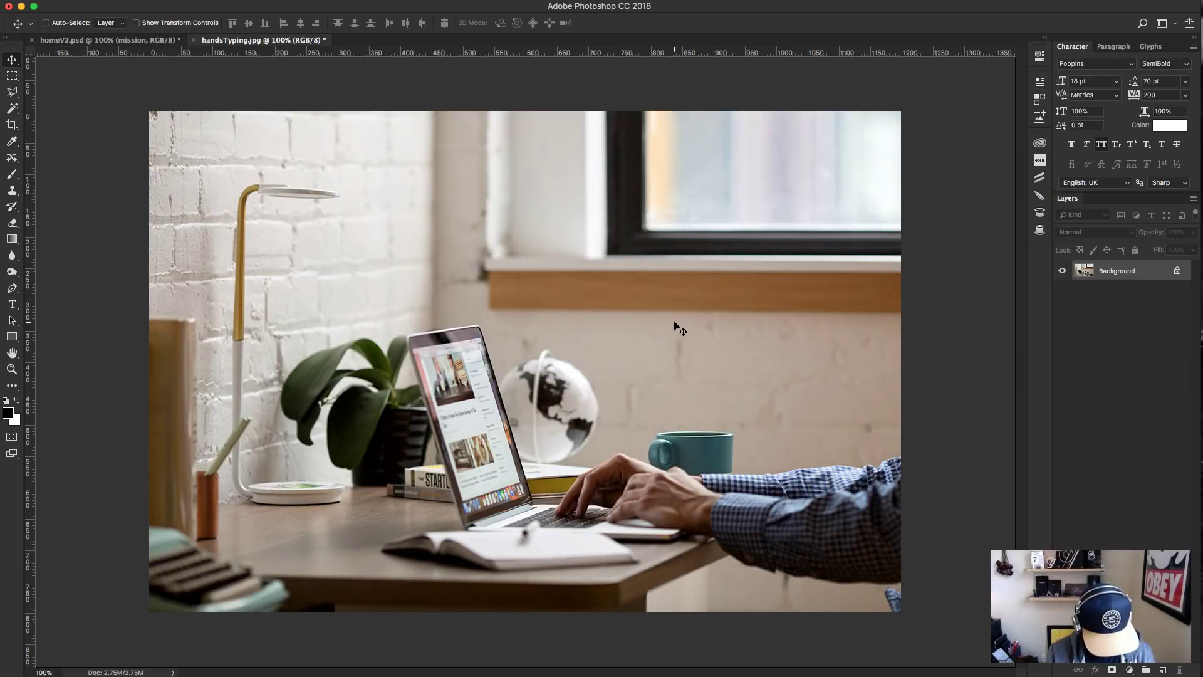
key(super+l)
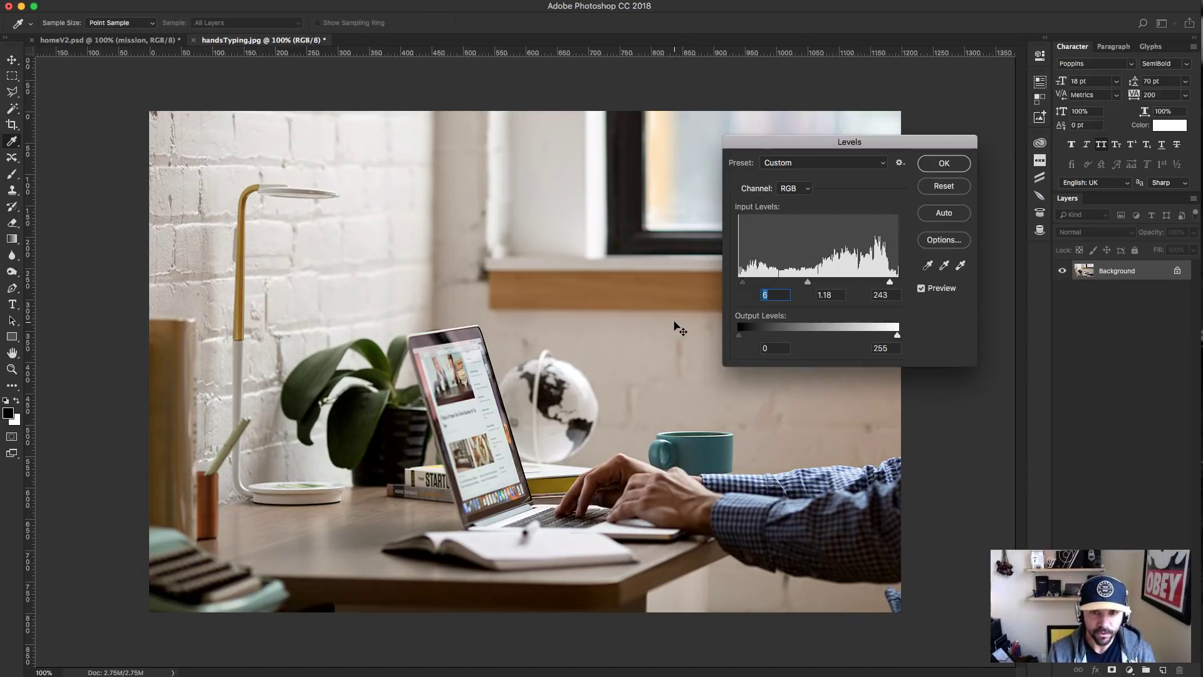
click(940, 199)
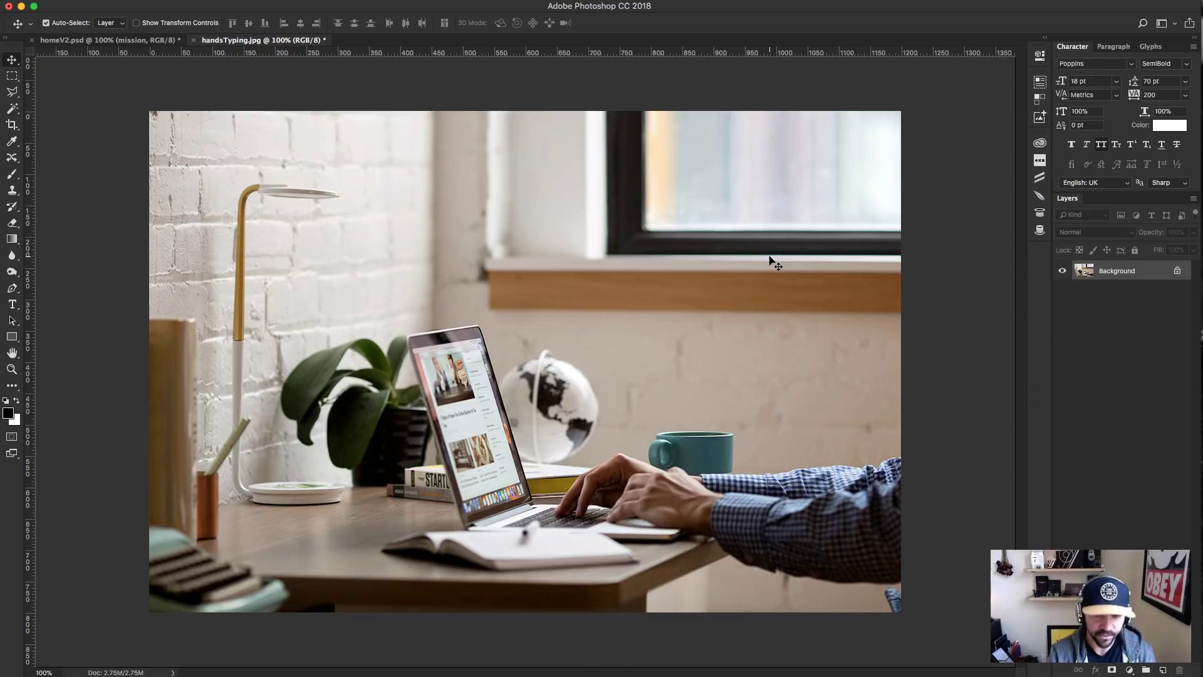
Apply Hue/Saturation again starting from the last-used settings, with the saturation set to +5.
key(super+u)
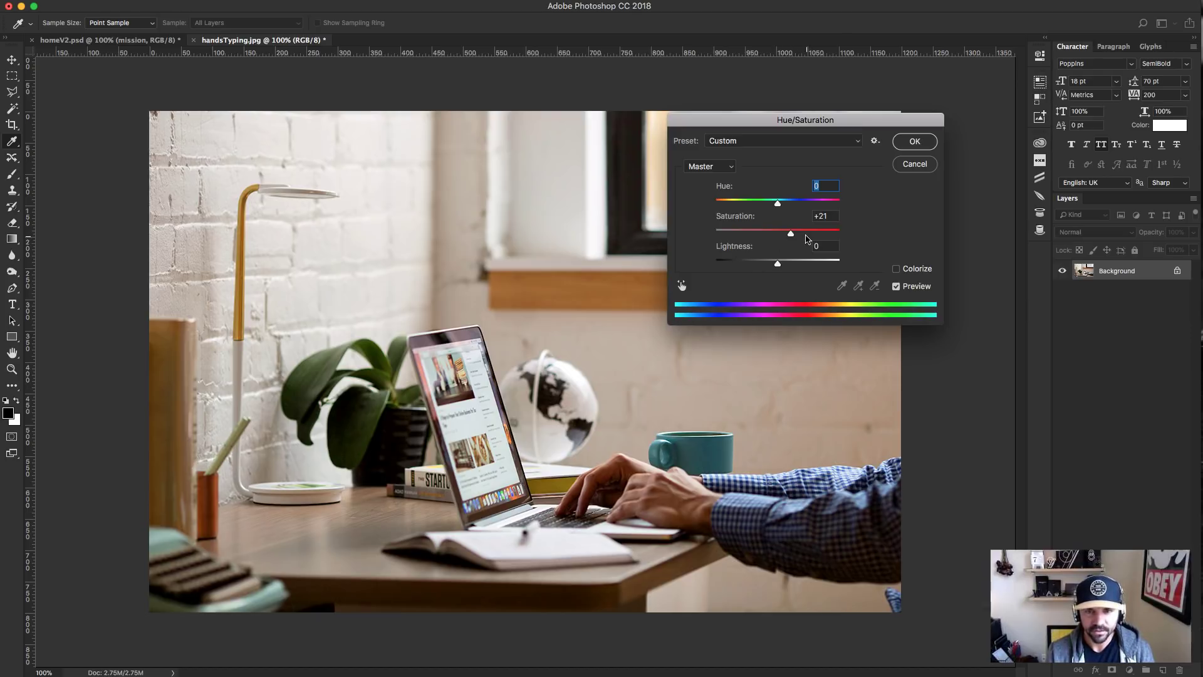
drag(791, 234, 781, 238)
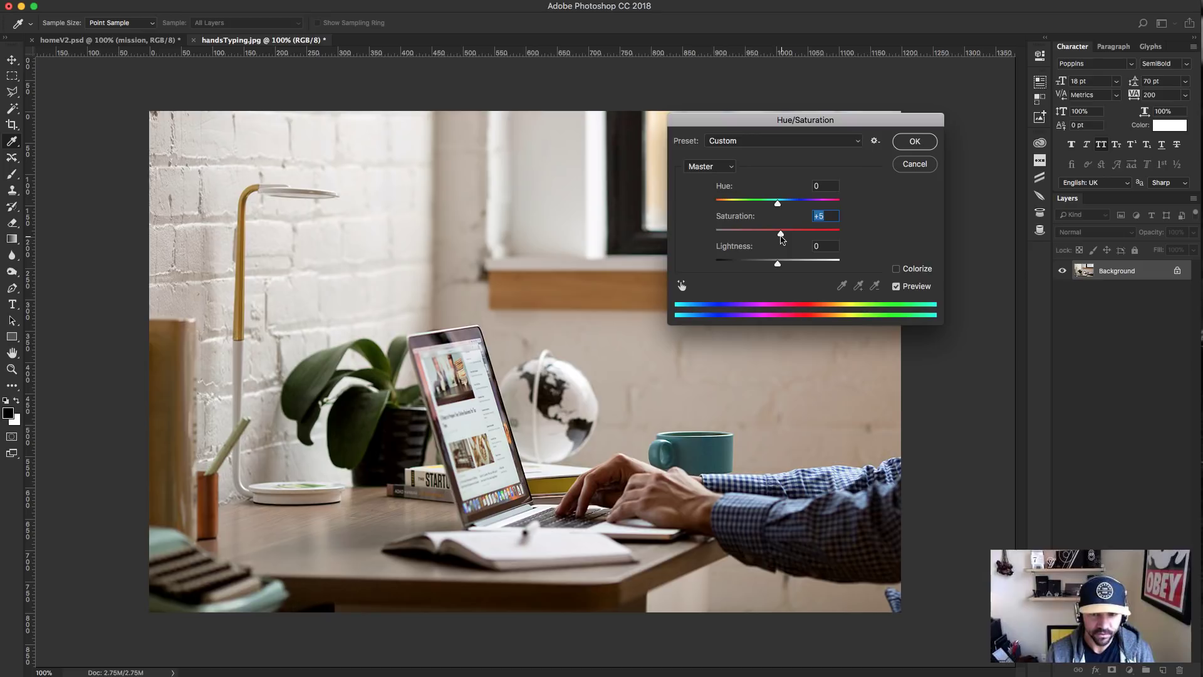
key(Return)
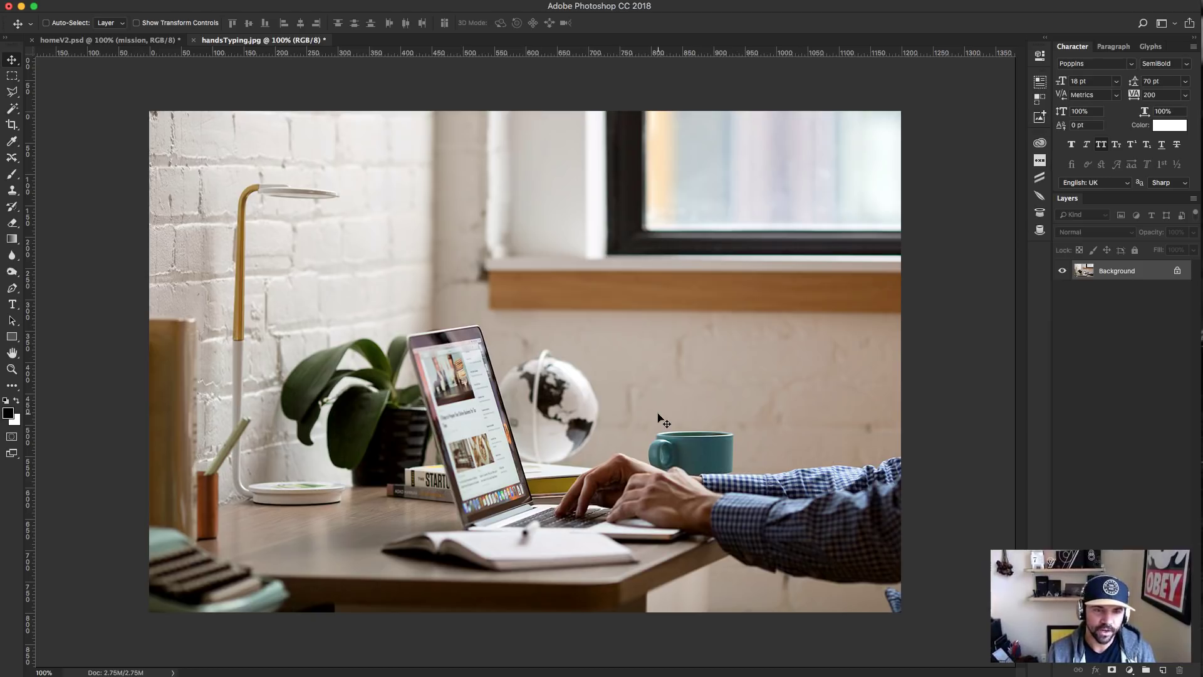
Convert the locked Background into a regular layer with the default name Layer 0.
double_click(1151, 271)
key(Return)
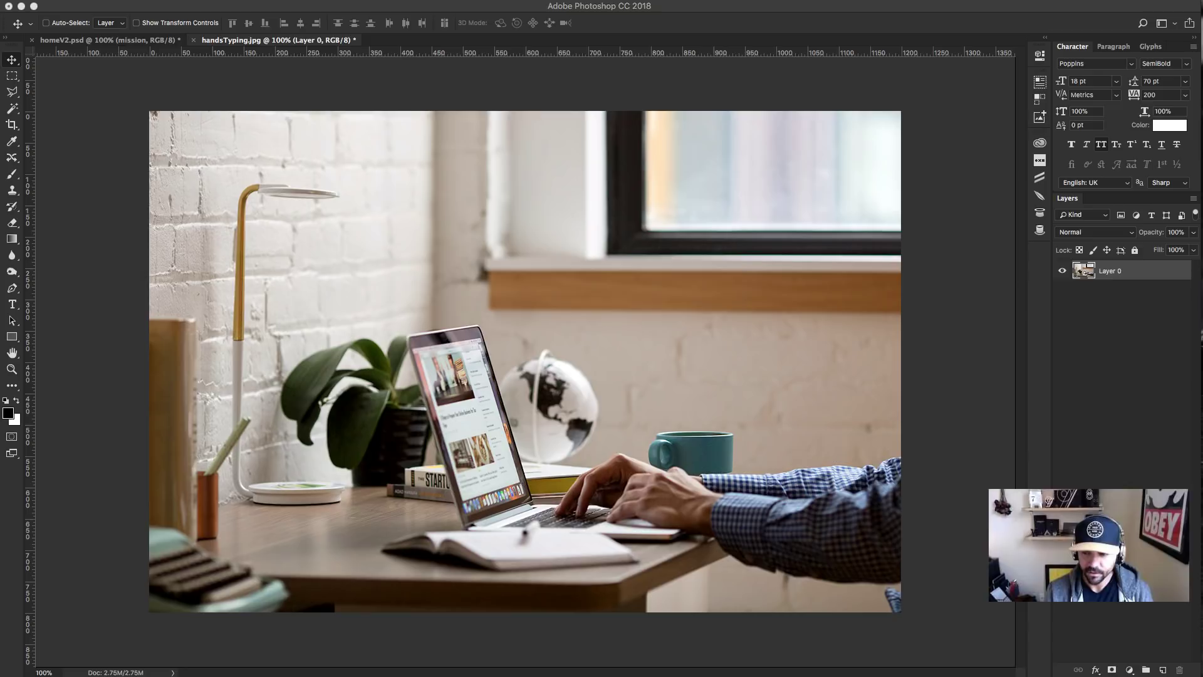
Duplicate Layer 0 and turn the upper copy black and white by removing all saturation with Hue/Saturation.
click(1147, 277)
drag(1142, 282, 1163, 668)
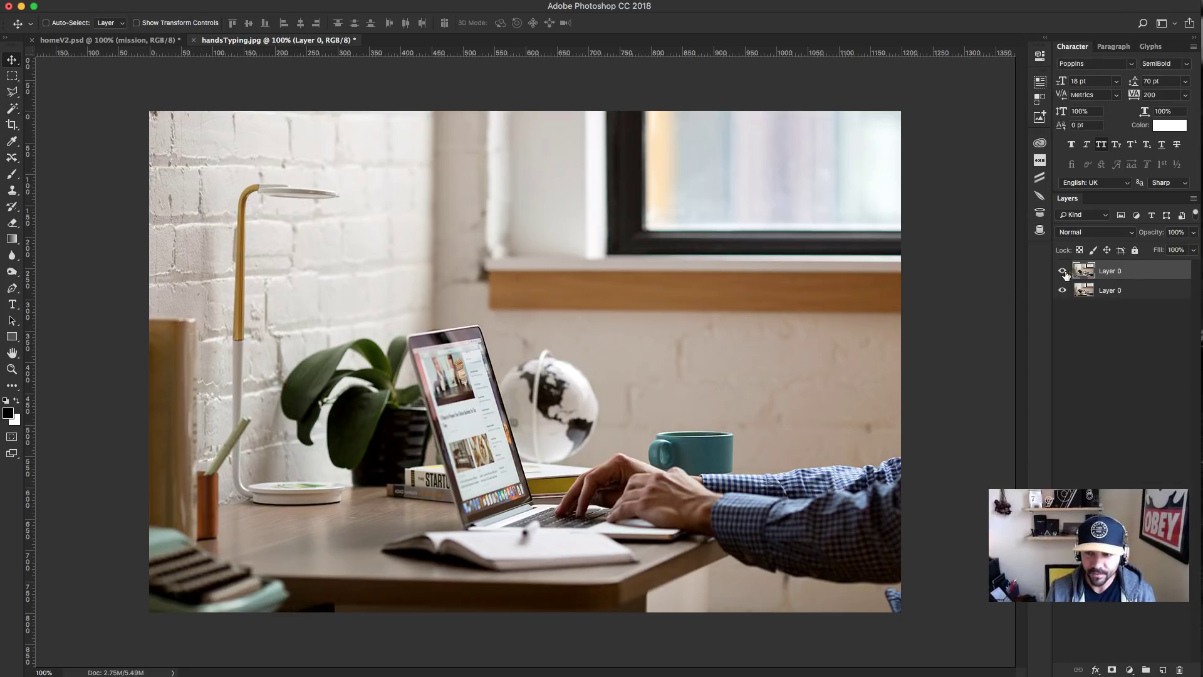
key(super+u)
drag(783, 238, 702, 240)
click(903, 143)
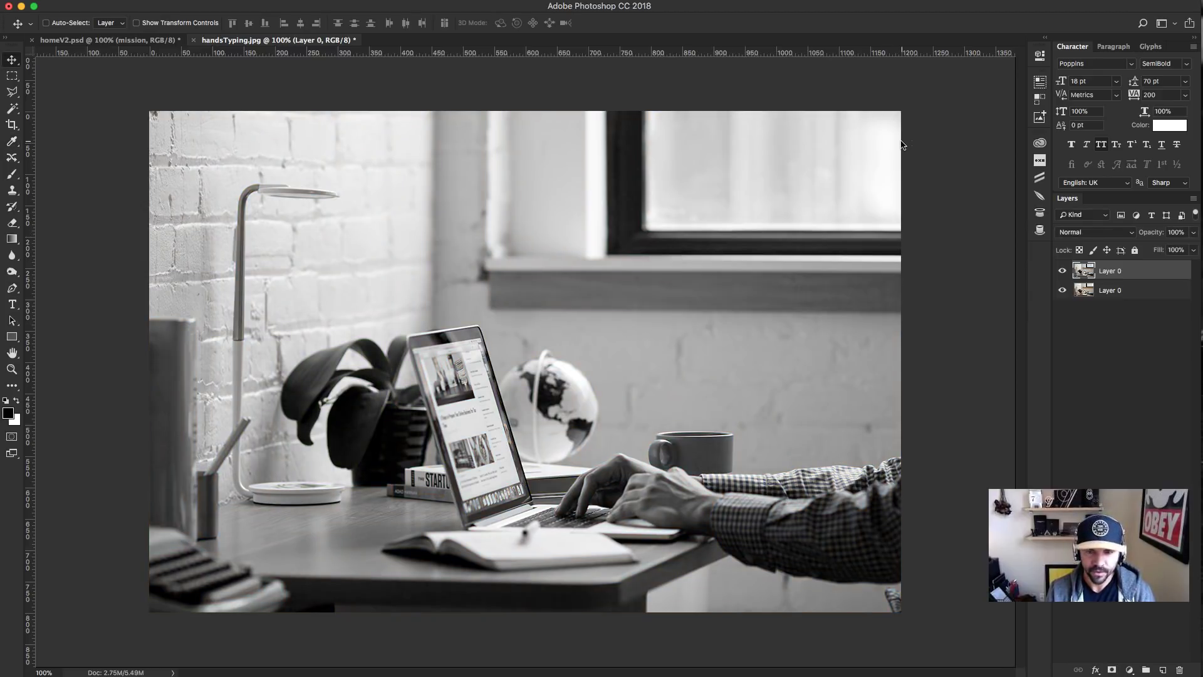
Increase the black-and-white copy's contrast with Levels, setting the RGB input levels to 8, 1.00 and 245.
key(super+l)
drag(741, 284, 746, 284)
drag(897, 284, 891, 284)
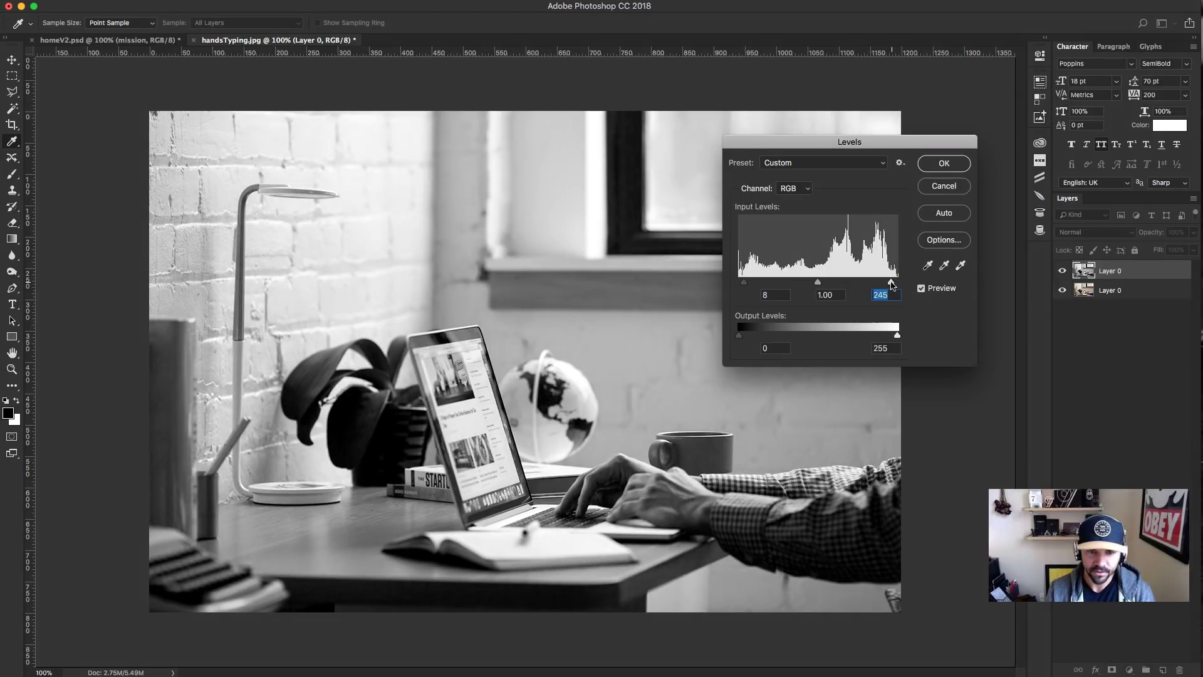
click(944, 163)
Set the black-and-white copy's blend mode to Soft Light at 77% opacity.
click(1115, 233)
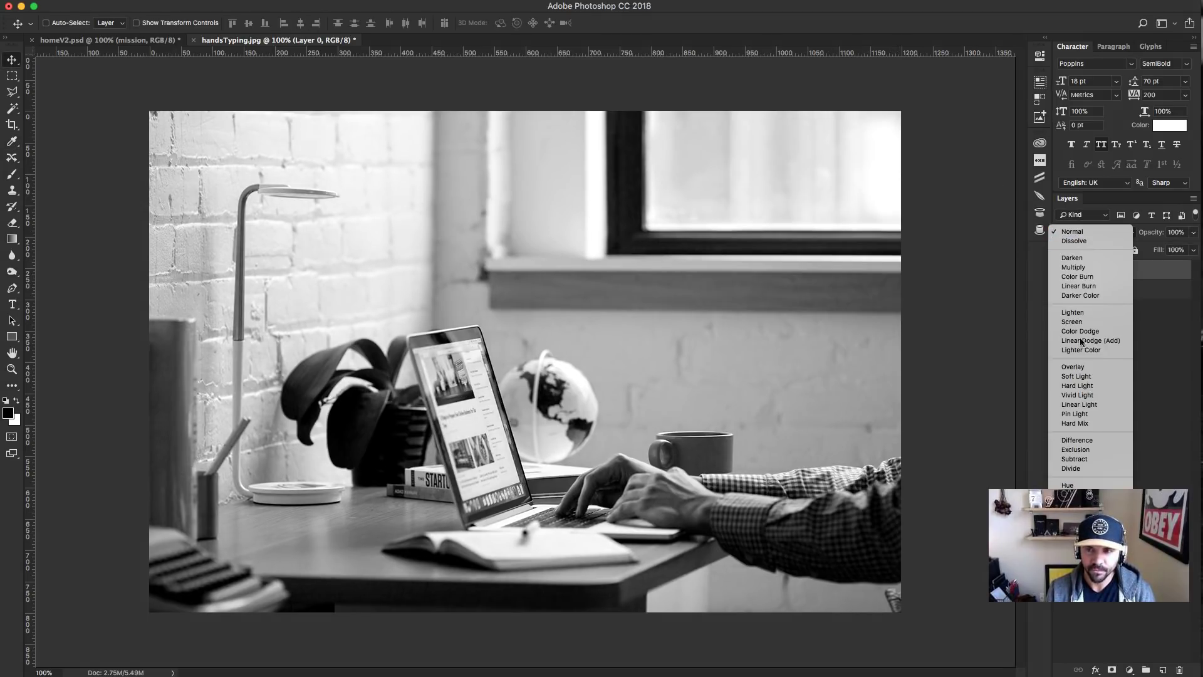
click(1082, 376)
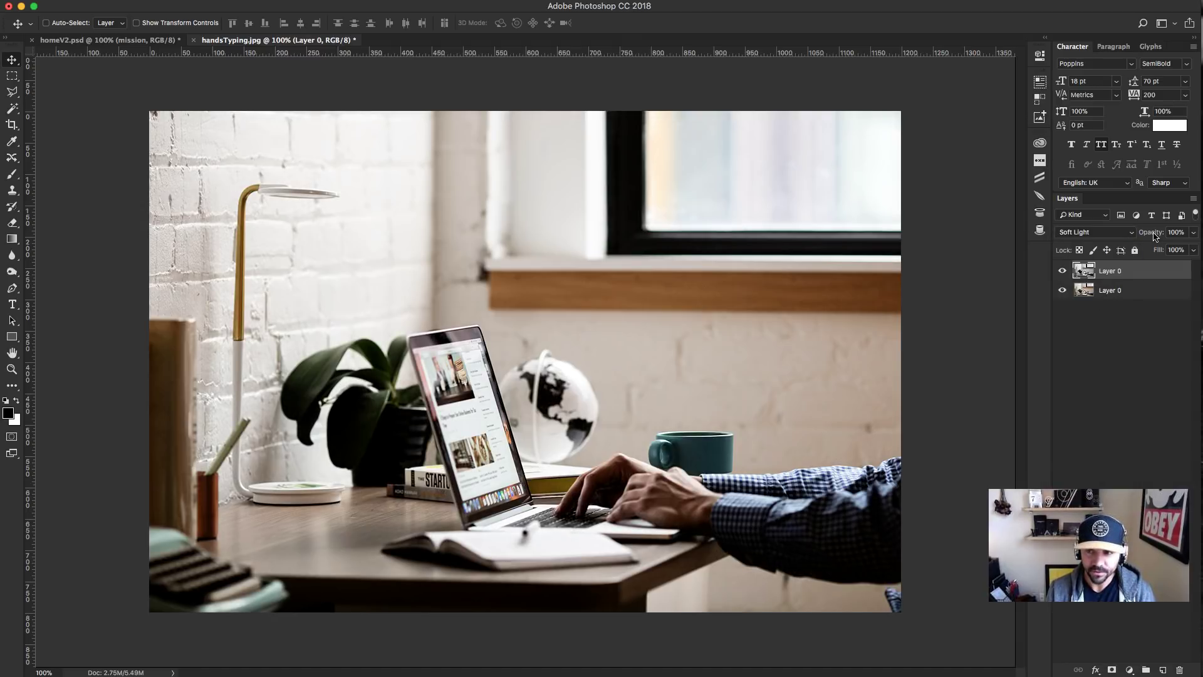
mouse_move(1155, 236)
mouse_down()
mouse_move(1113, 248)
mouse_move(1140, 246)
mouse_up()
Try the Overlay blend mode with reduced opacity on the black-and-white copy and delete that layer.
click(1115, 233)
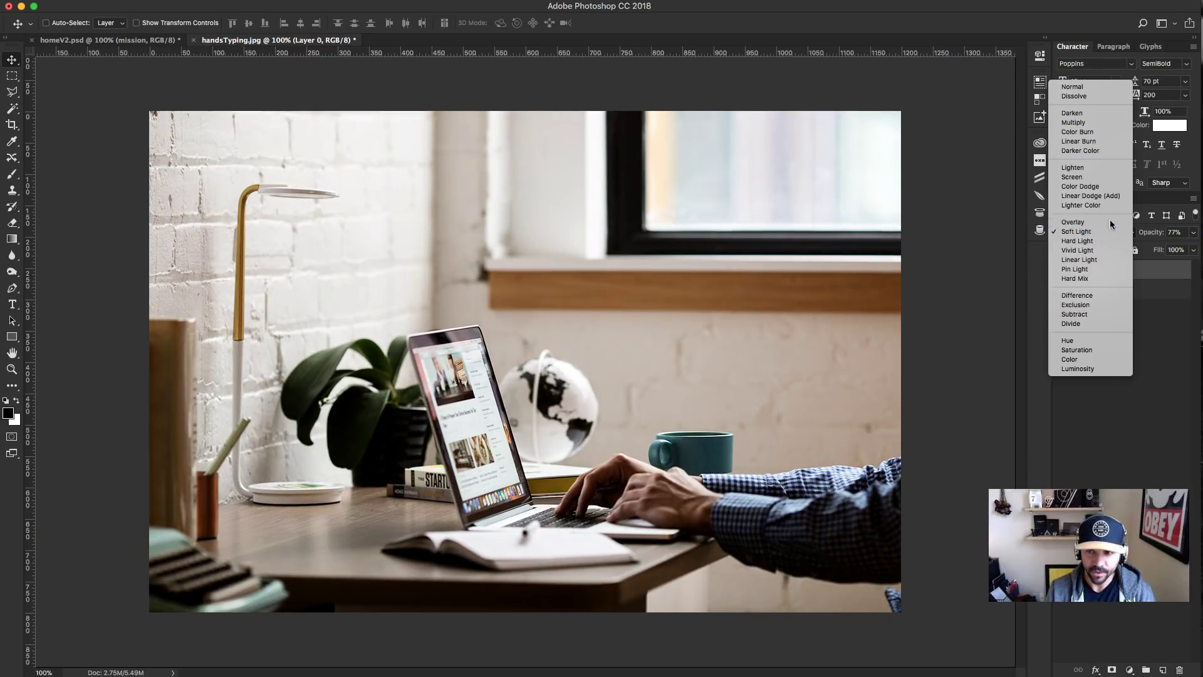
click(1116, 224)
drag(1151, 234, 1113, 242)
click(1062, 270)
key(BackSpace)
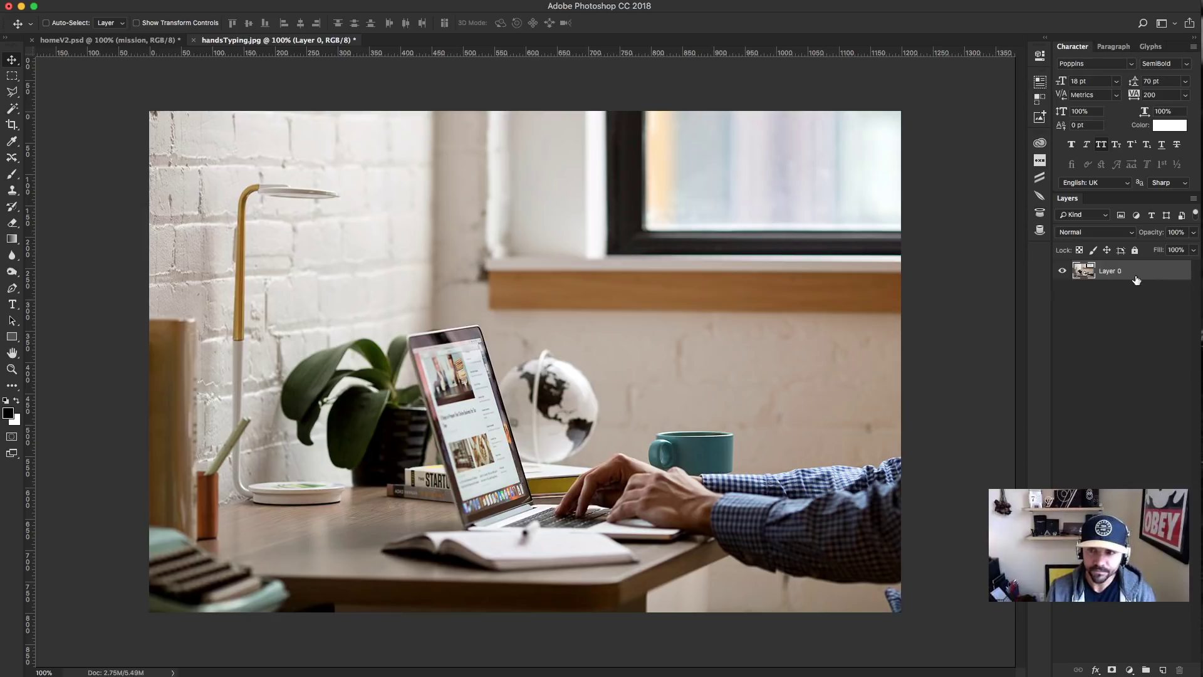
Duplicate the colour Layer 0 and set the upper copy's blend mode to Soft Light.
drag(1148, 281, 1162, 670)
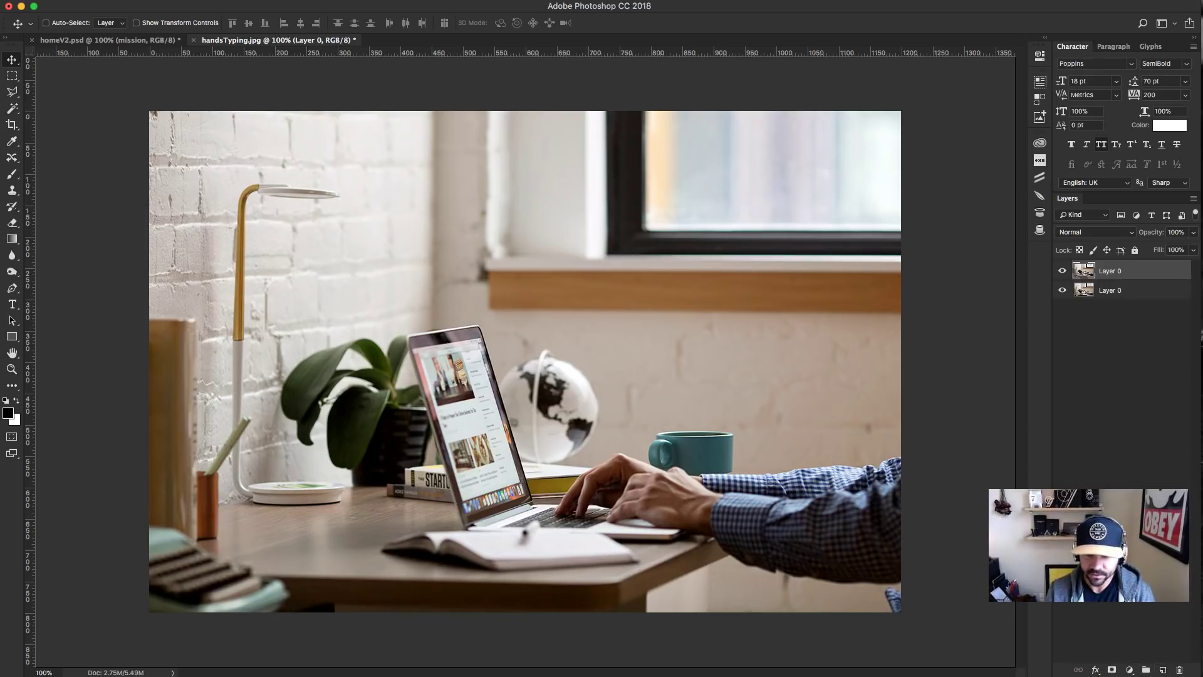
click(1125, 232)
click(1088, 376)
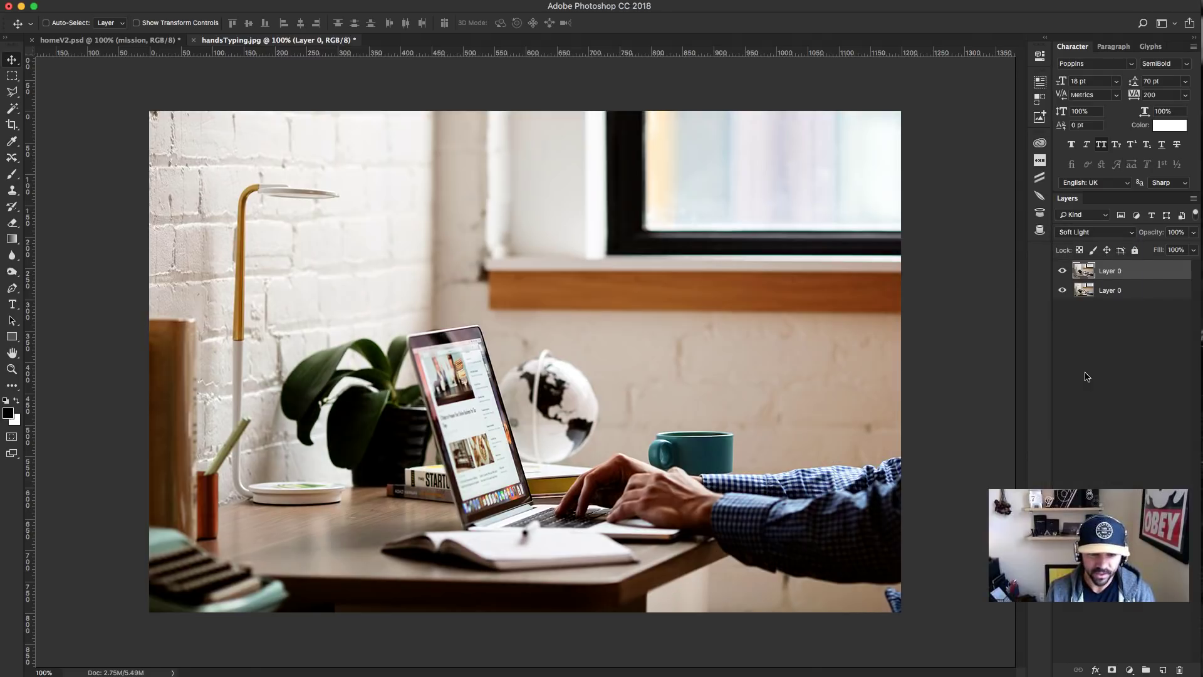
Try the Overlay blend mode at 37% opacity on the upper copy.
click(1130, 233)
click(1127, 222)
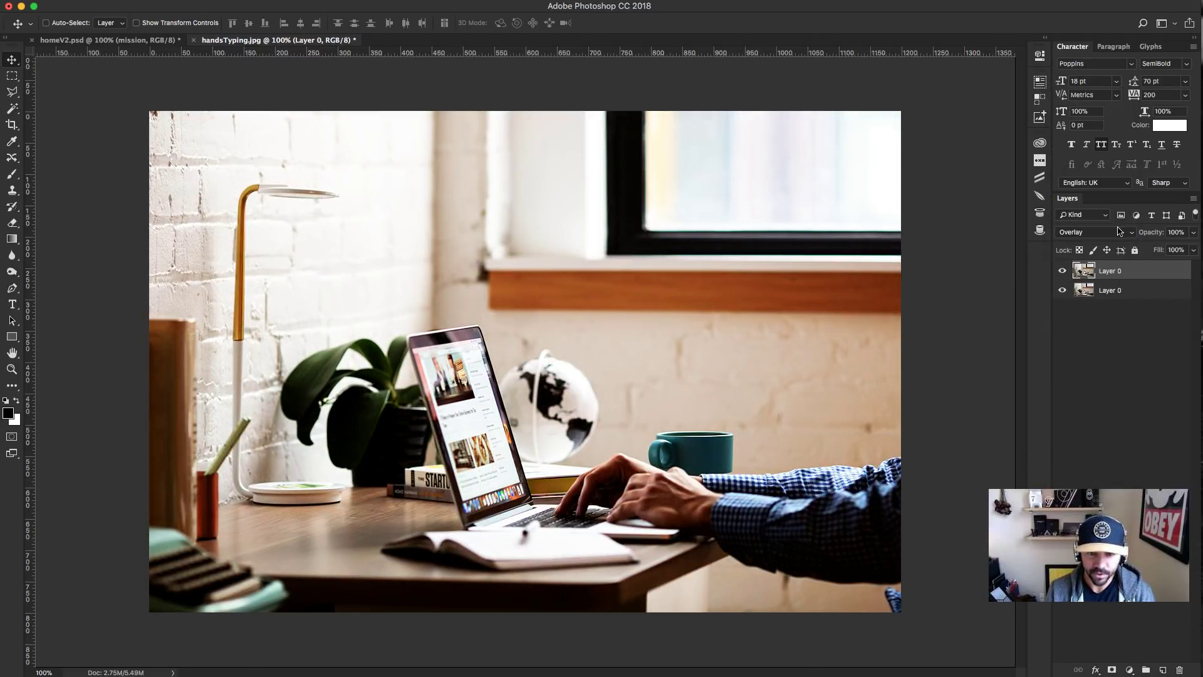
drag(1160, 231, 1116, 239)
Compare the photo with and without the upper copy by toggling its visibility, leaving it shown.
click(1063, 272)
click(1063, 272)
click(1063, 272)
click(1063, 272)
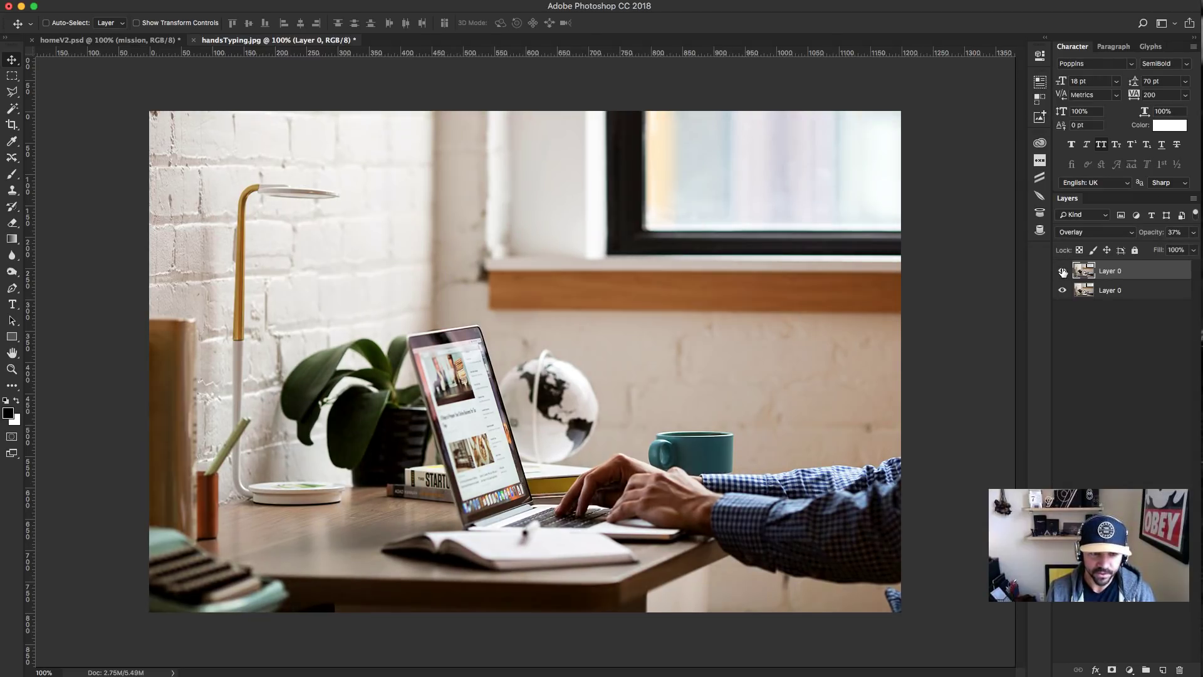
click(1063, 271)
click(1063, 271)
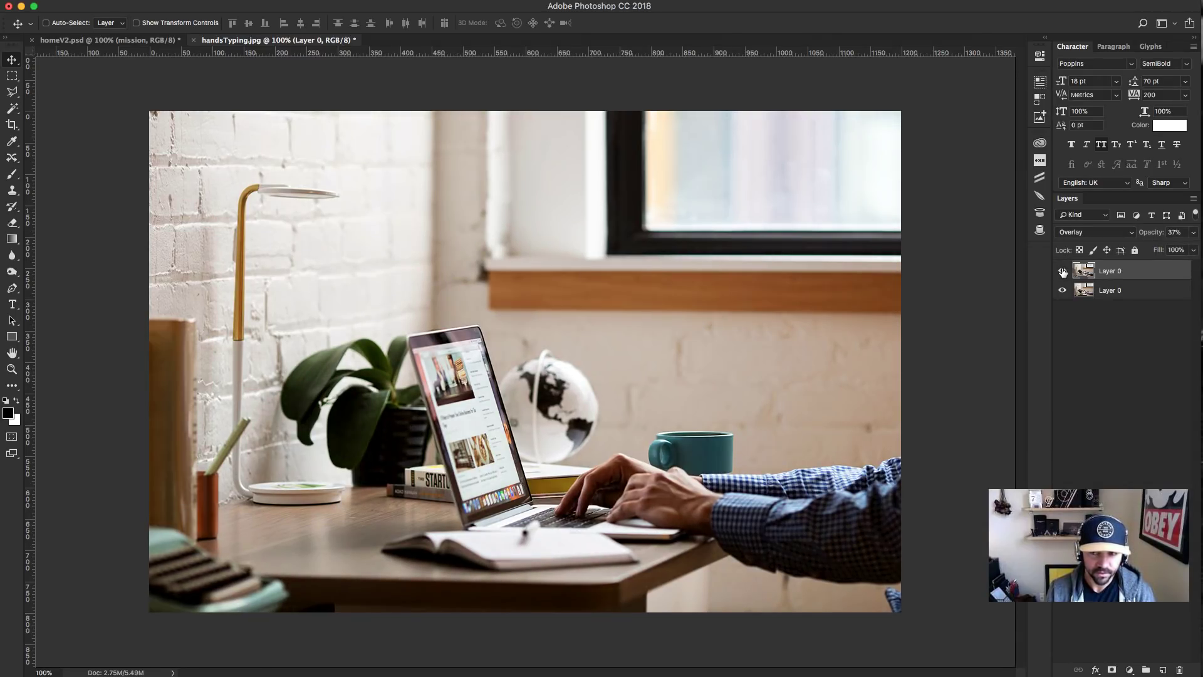
Set the upper copy's blend mode to Soft Light and its opacity to 30%.
click(1107, 232)
click(1107, 243)
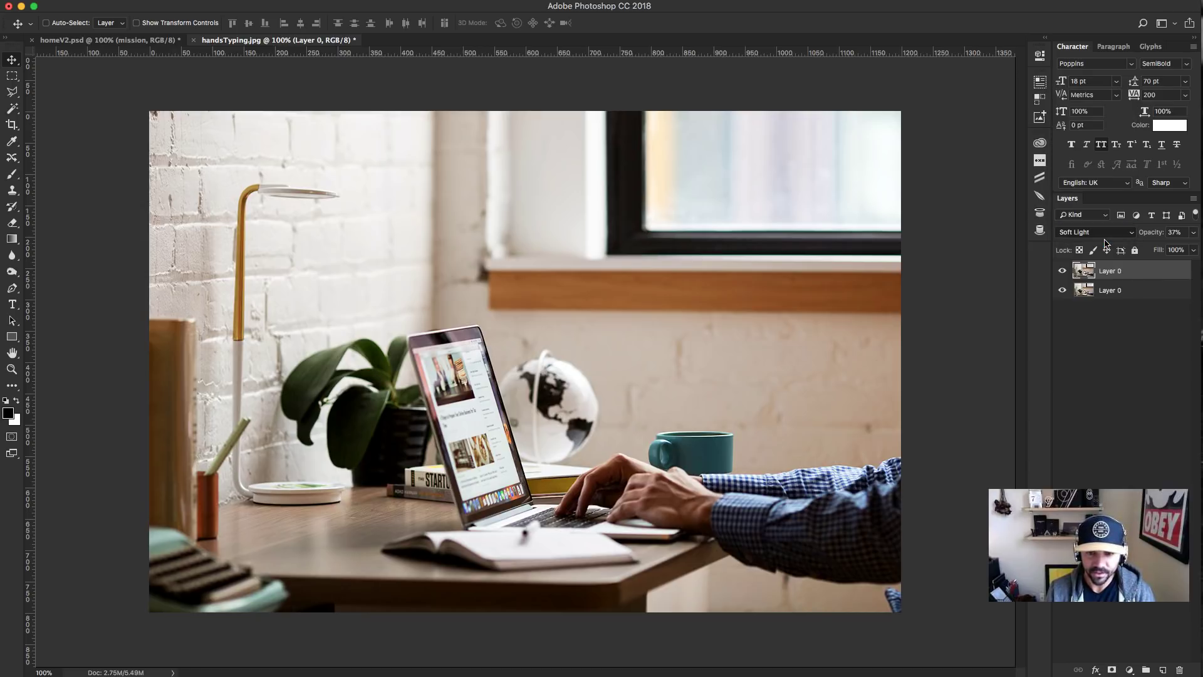
drag(1148, 237, 938, 354)
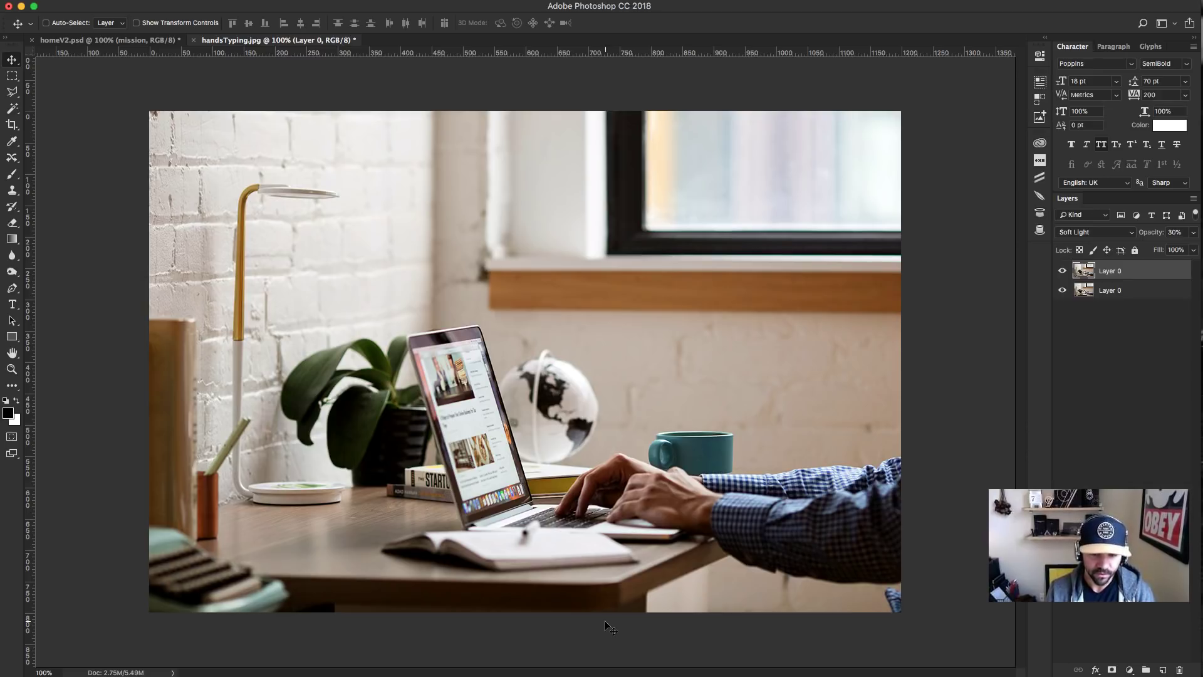
Place the original handsTyping.jpg from the desktop into the document as a new top layer.
key(super+h)
drag(810, 49, 677, 676)
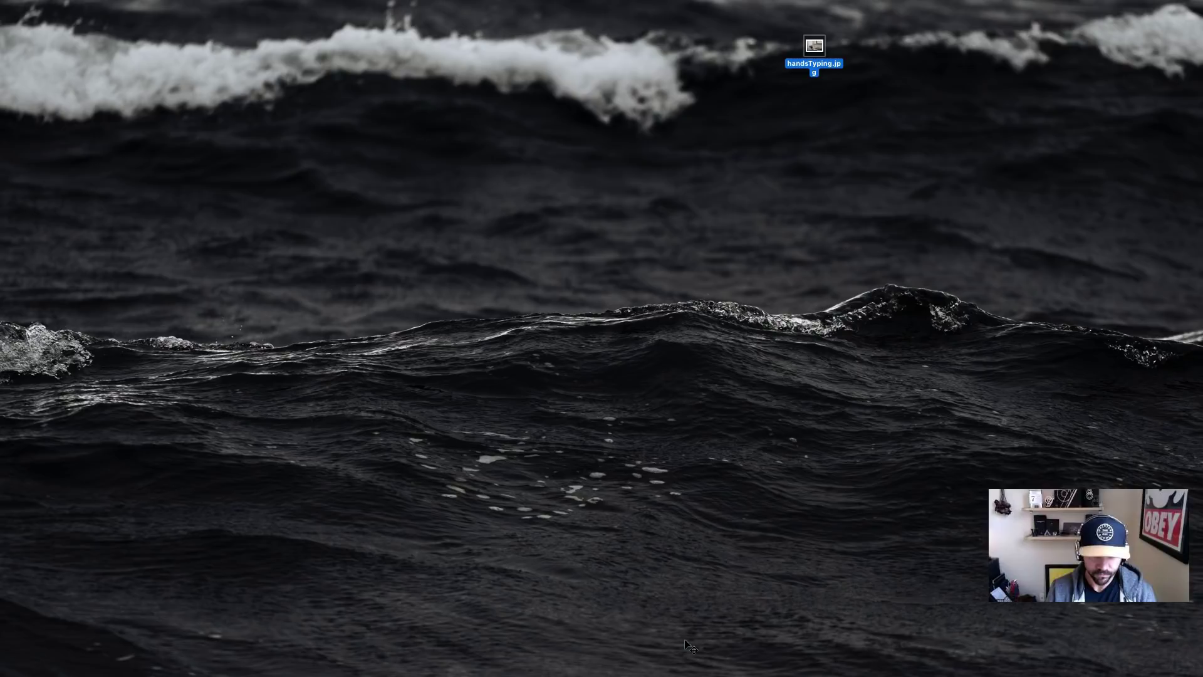
key(super+h)
drag(814, 47, 1191, 88)
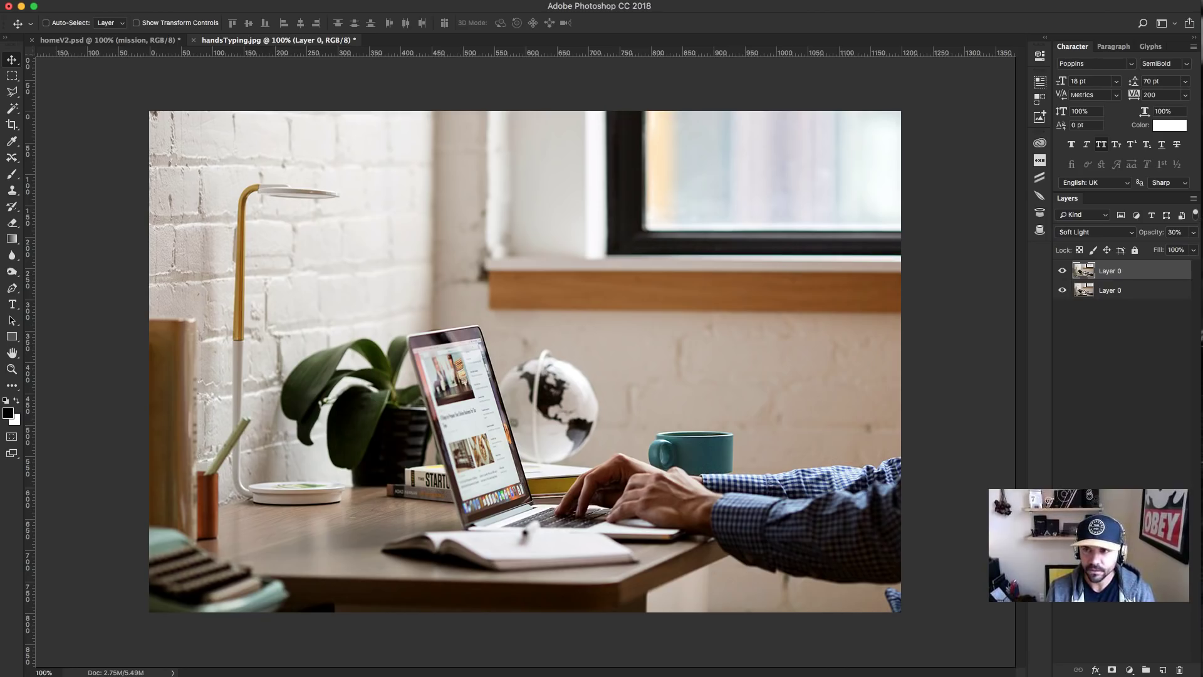
drag(1191, 87, 756, 292)
key(Return)
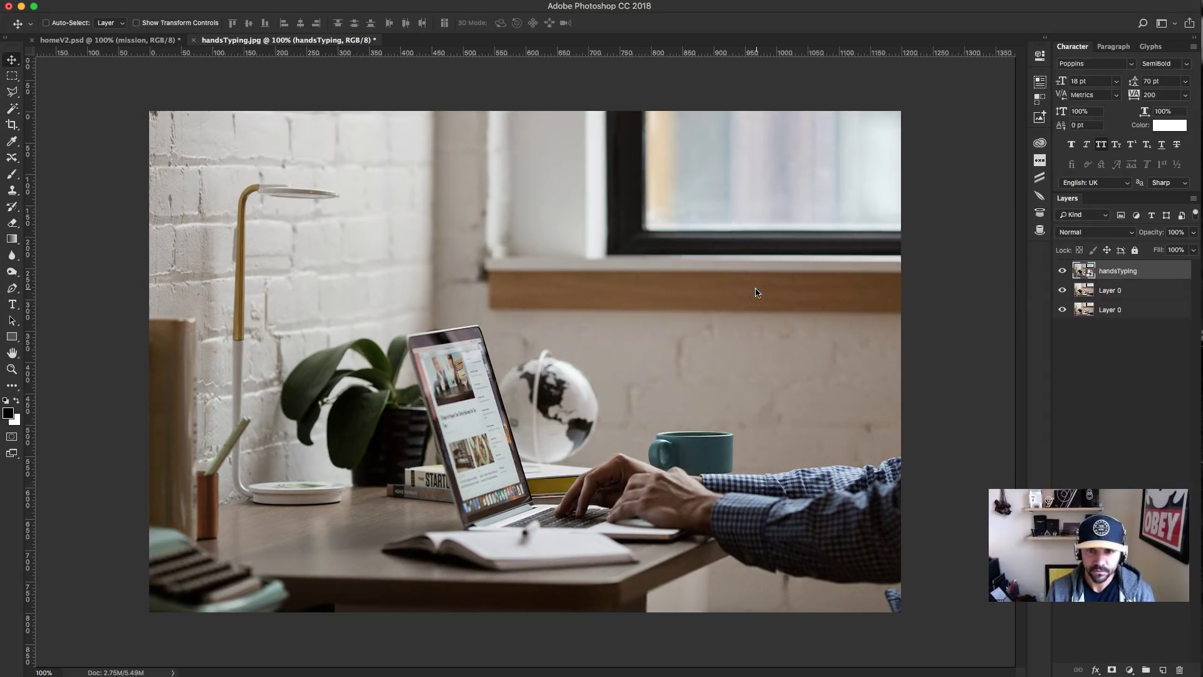
Hide the placed handsTyping layer and select the upper Layer 0 below it.
click(1062, 271)
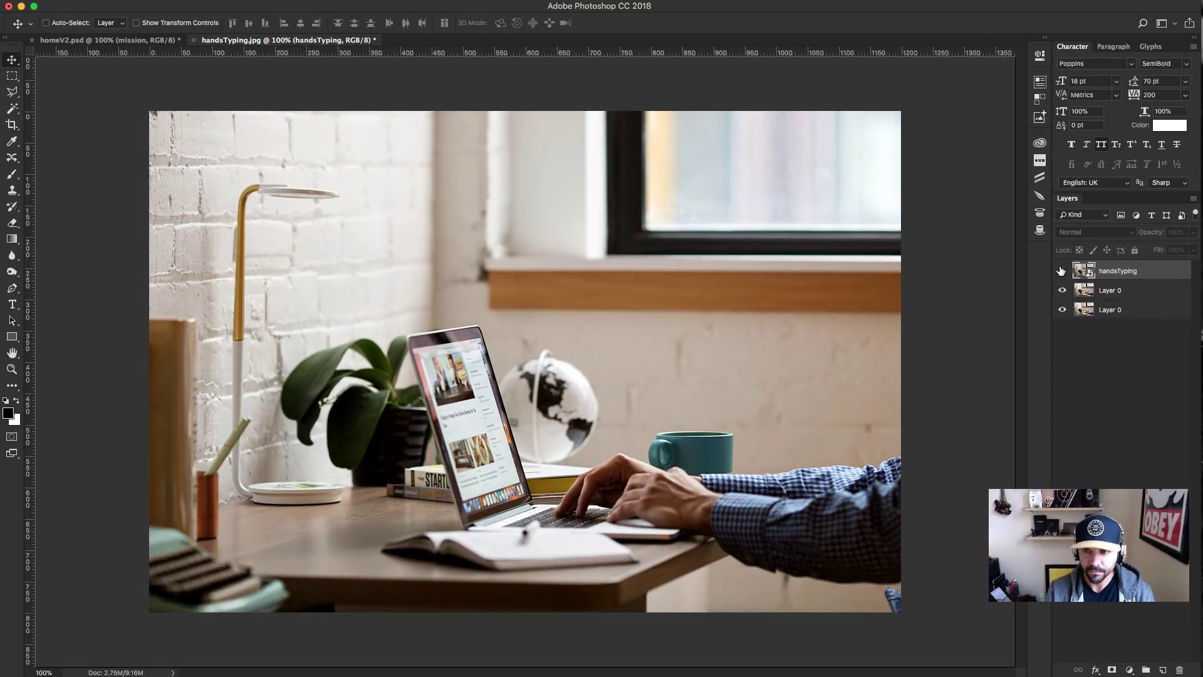
click(1136, 293)
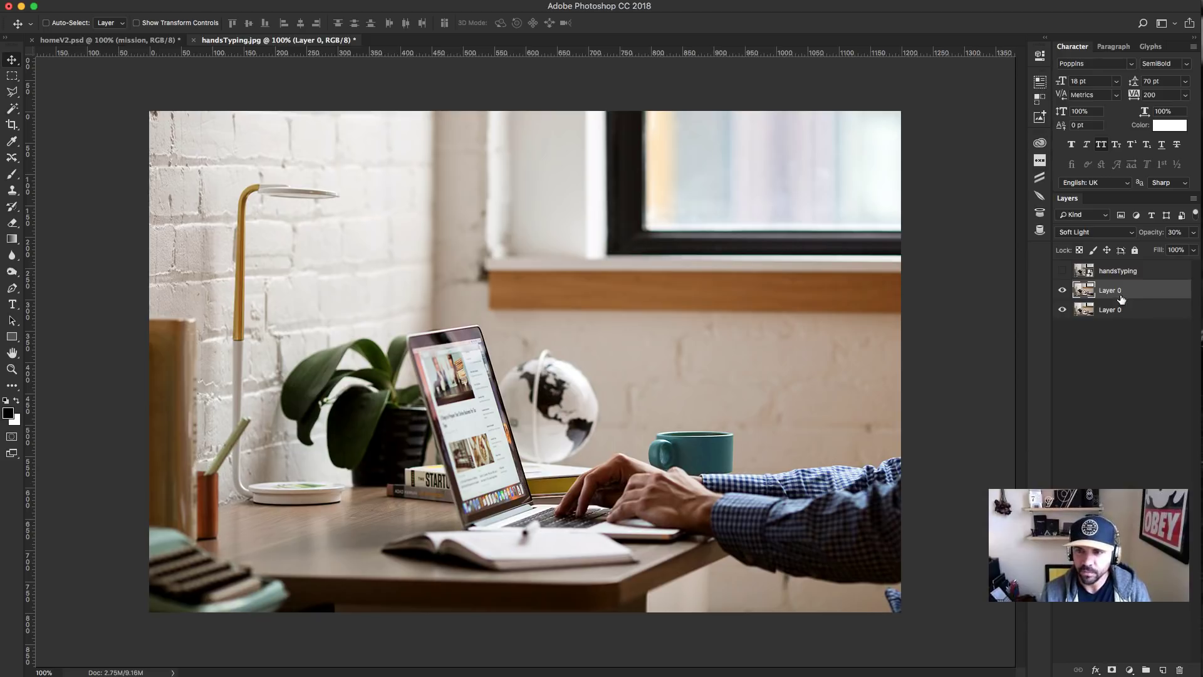
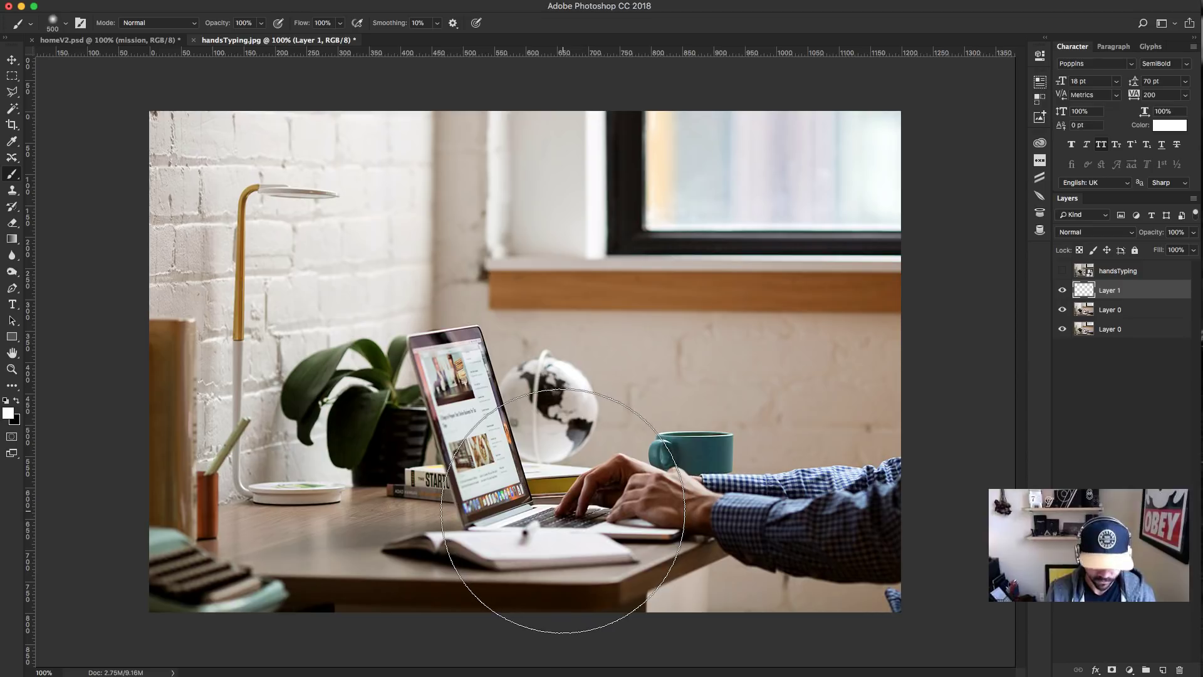
Paint a large soft white glow on Layer 1 over the laptop keyboard and typing hands.
click(562, 524)
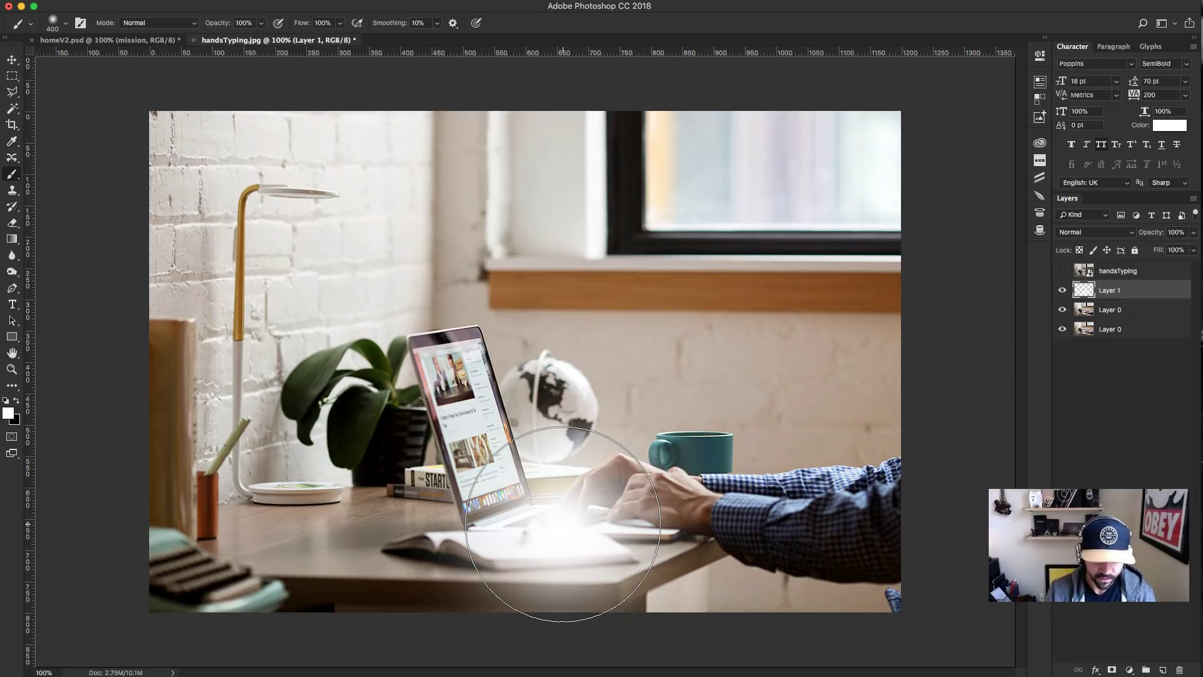
click(563, 524)
key(v)
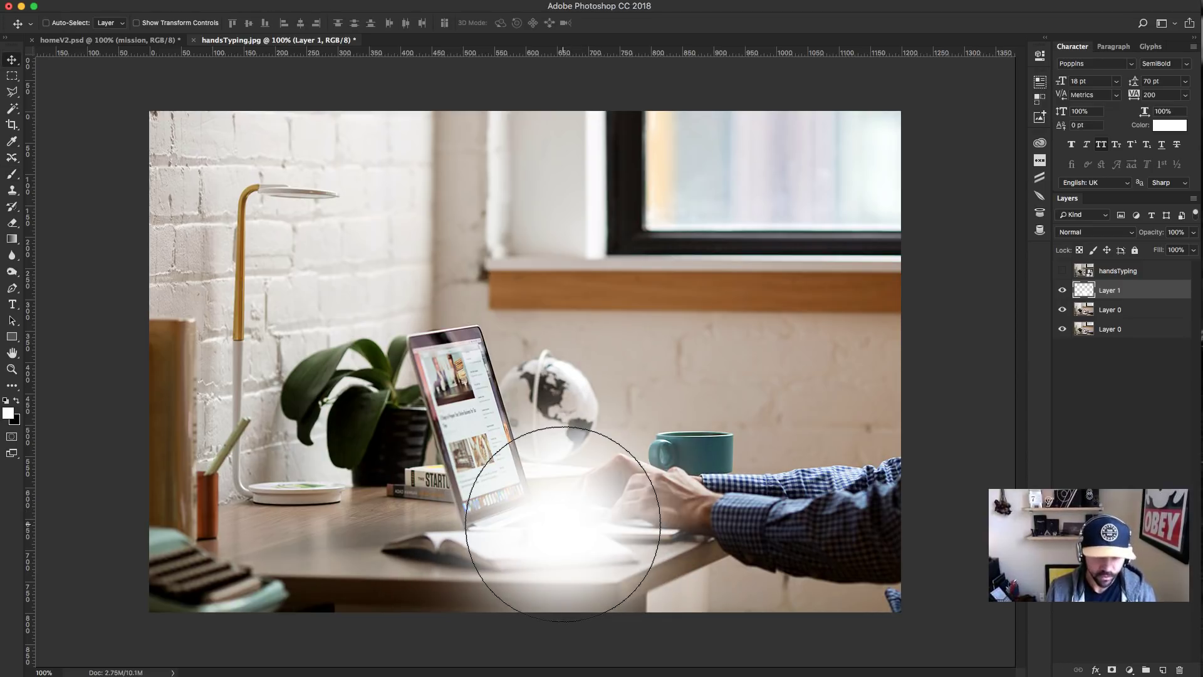
Set the glow layer's blend mode to Soft Light and lower its opacity to 60%.
click(1094, 232)
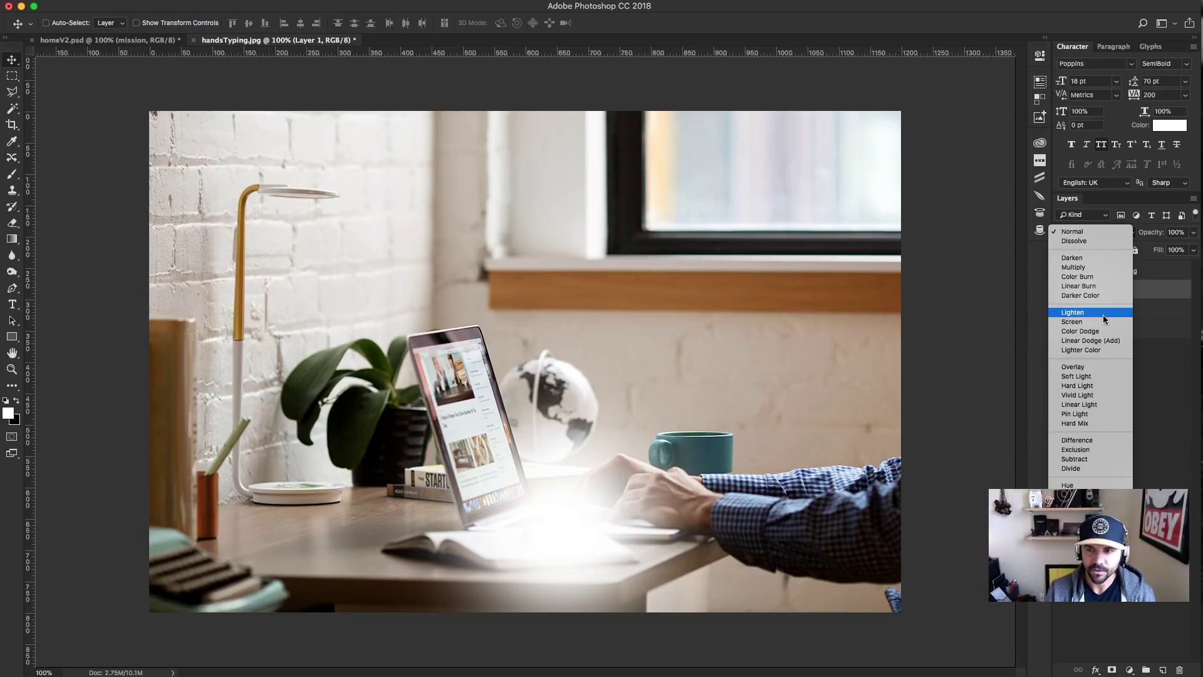
click(1091, 377)
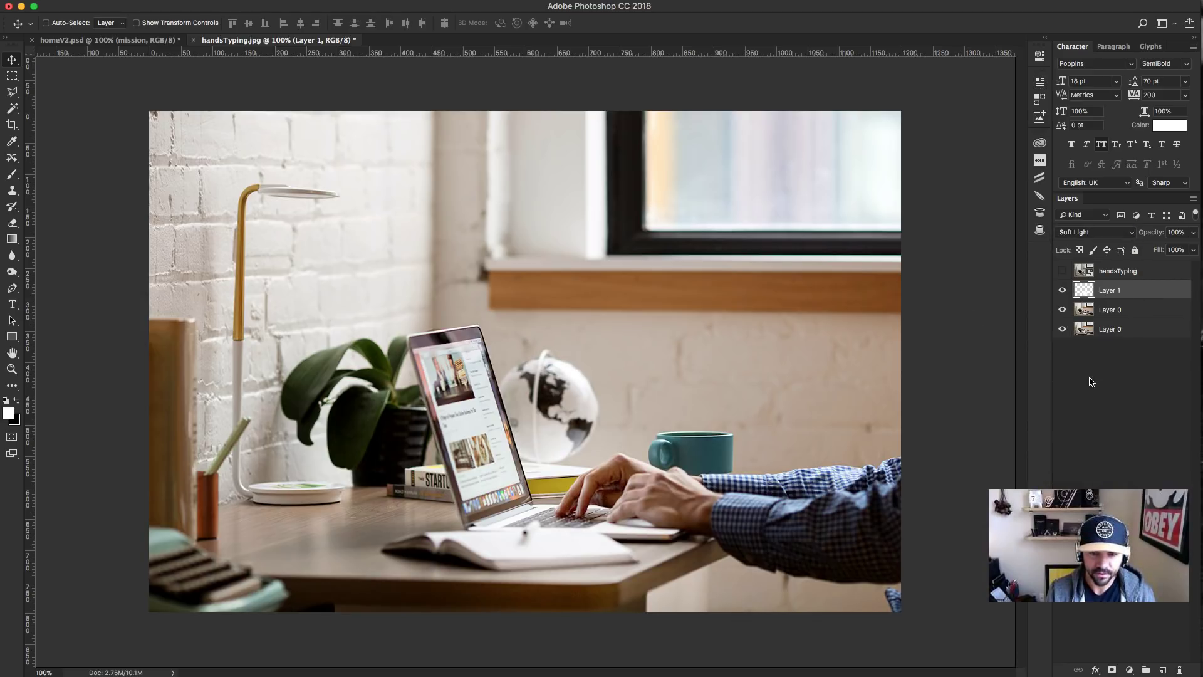
drag(1159, 236, 1130, 241)
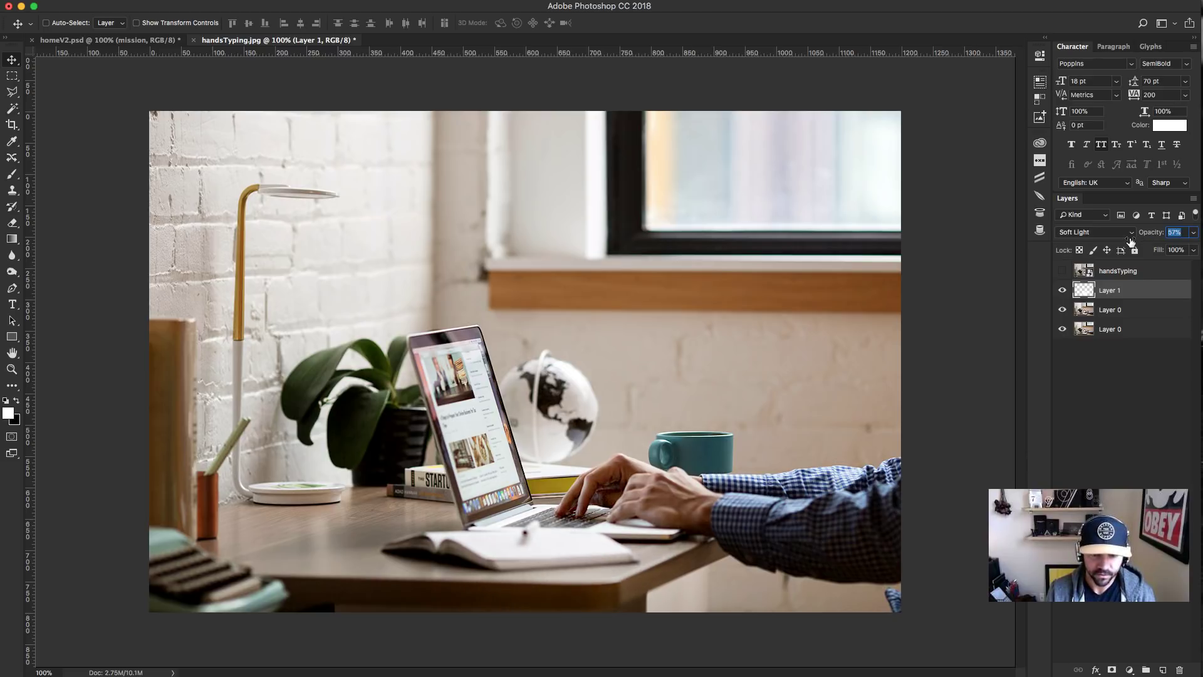
Compare the photo with and without the glow by toggling Layer 1's visibility, leaving it shown.
click(1063, 291)
click(1063, 291)
click(1063, 291)
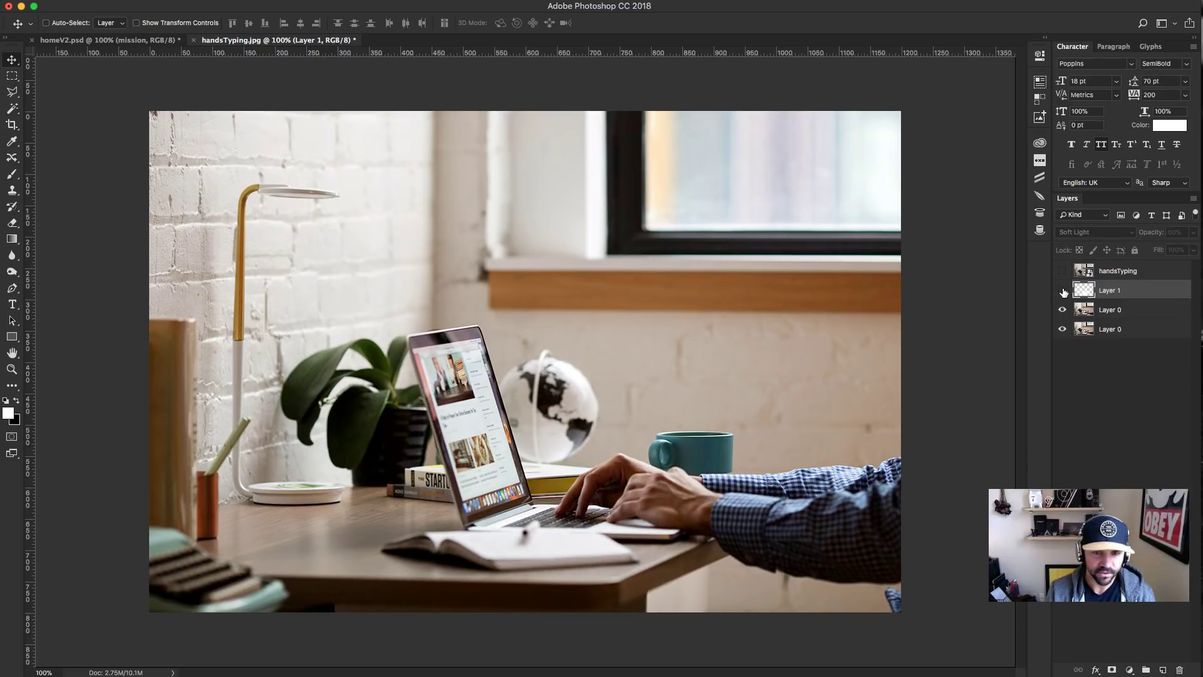
click(1063, 292)
Enlarge the glow on Layer 1 with Free Transform and set its blend mode to Overlay at 60% opacity.
key(super)
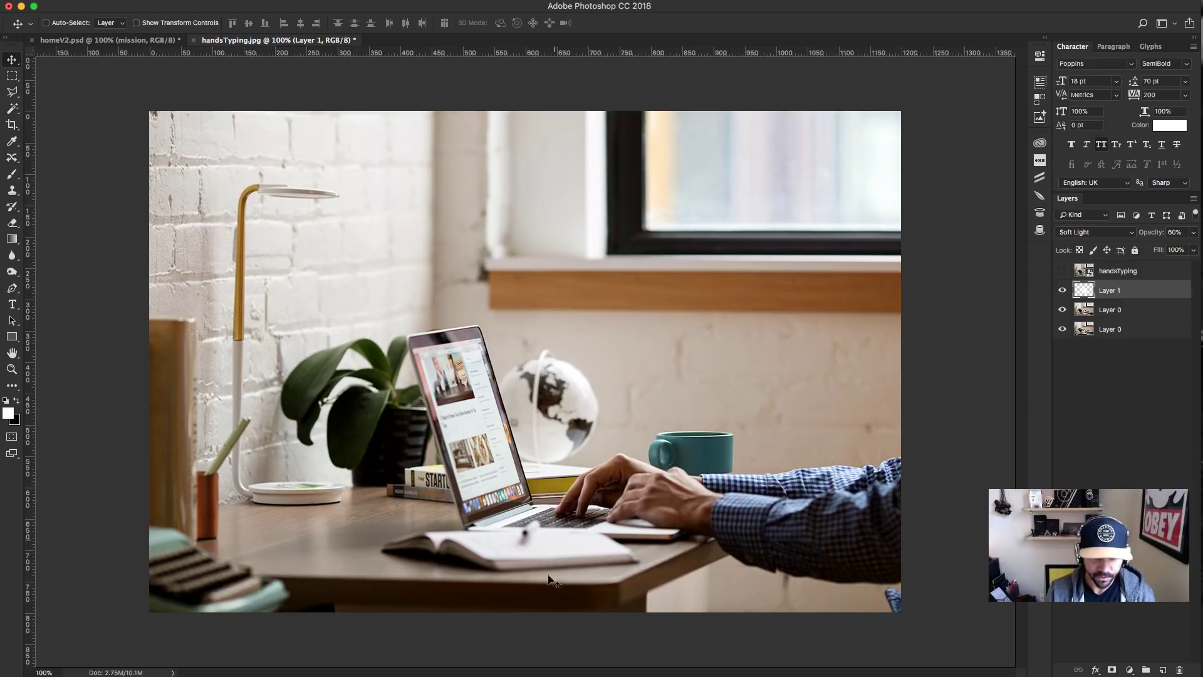
key(super)
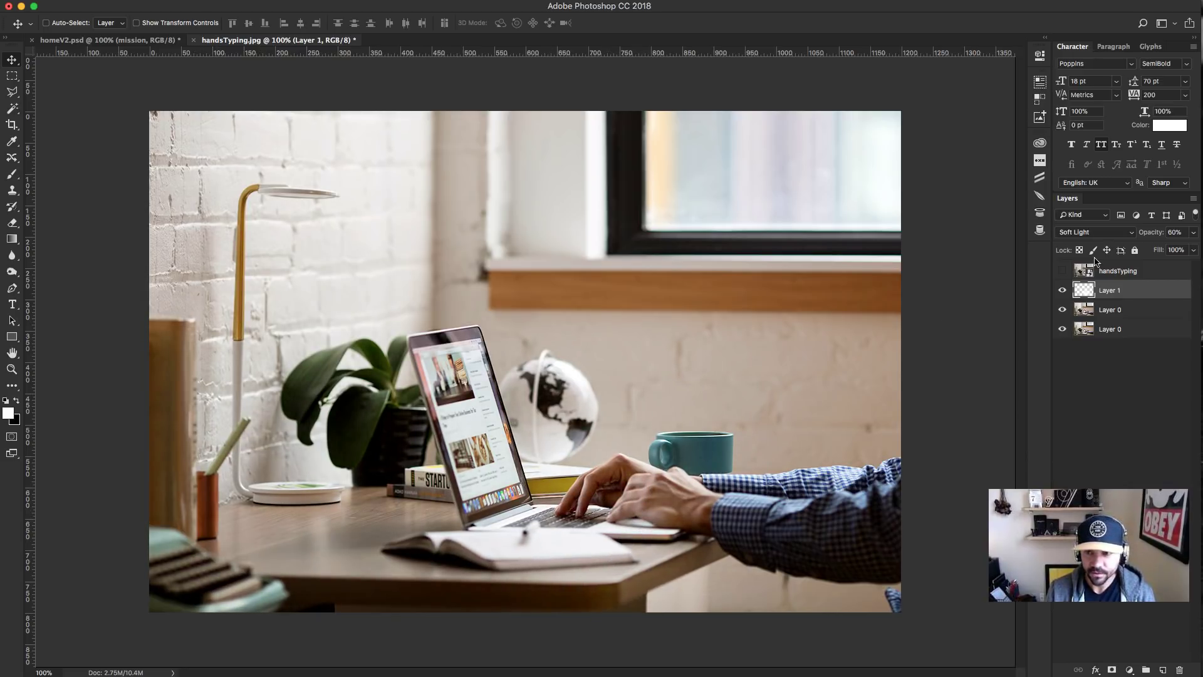
click(1097, 232)
click(1100, 222)
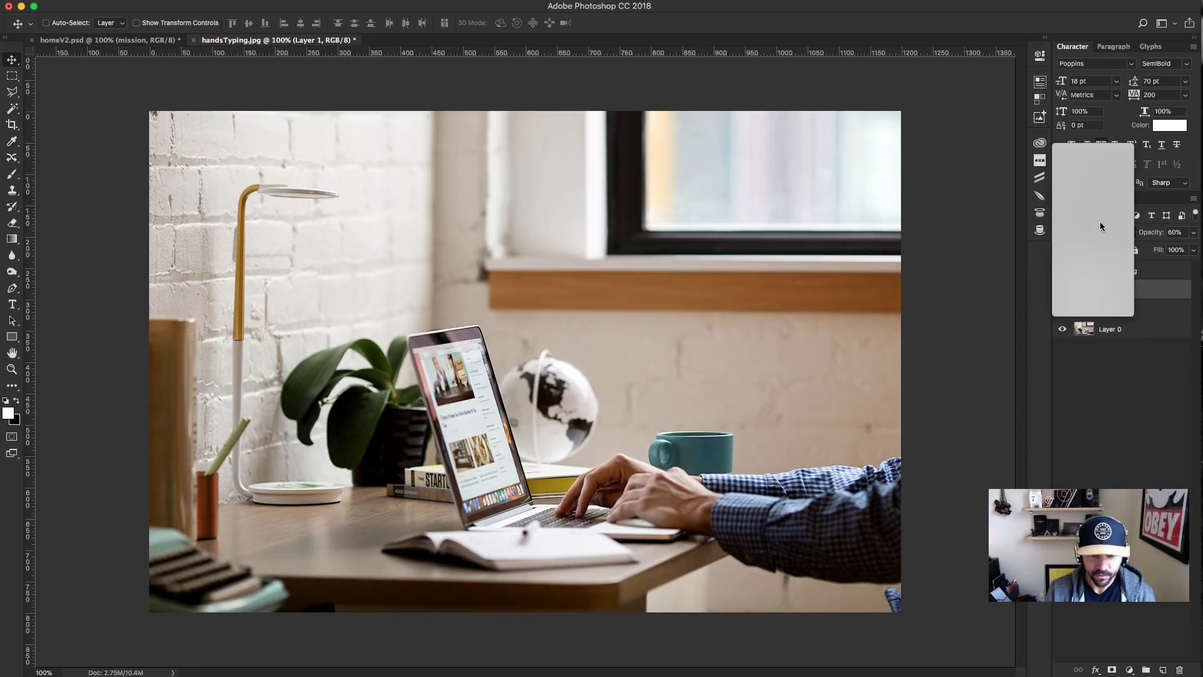
drag(1147, 233, 1191, 233)
mouse_move(601, 505)
mouse_down()
mouse_move(586, 507)
mouse_move(578, 432)
mouse_move(586, 509)
mouse_up()
key(6)
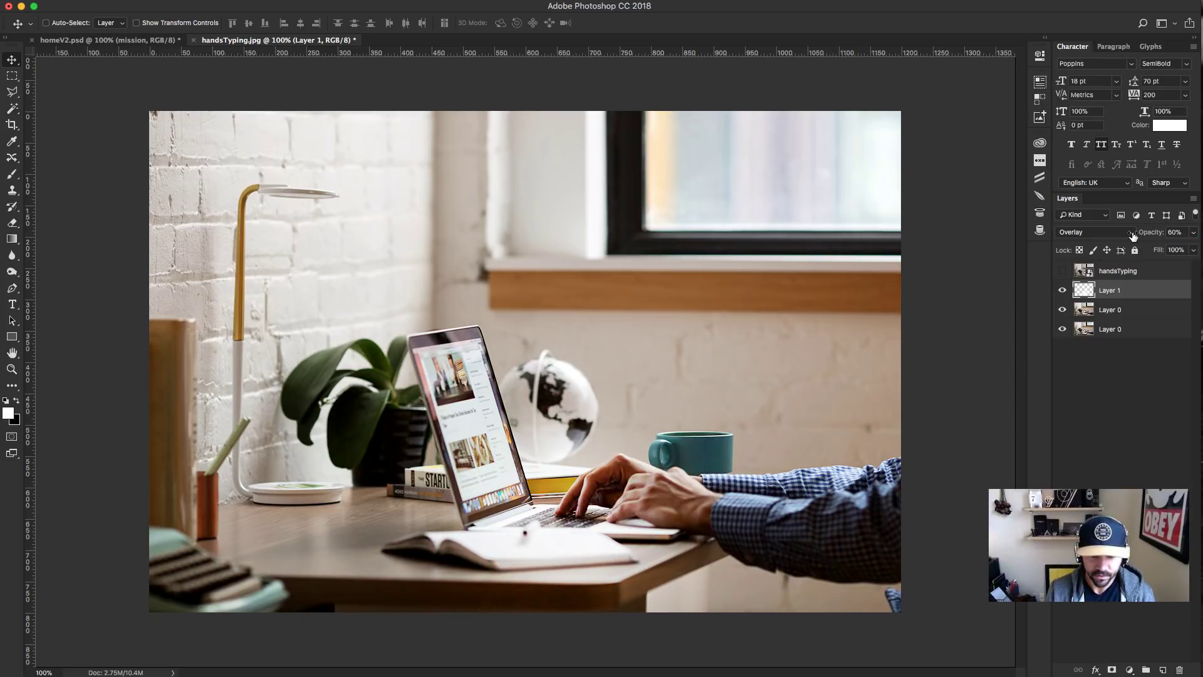
Nudge the glow over the keyboard and adjust its height with Free Transform.
drag(598, 525, 592, 511)
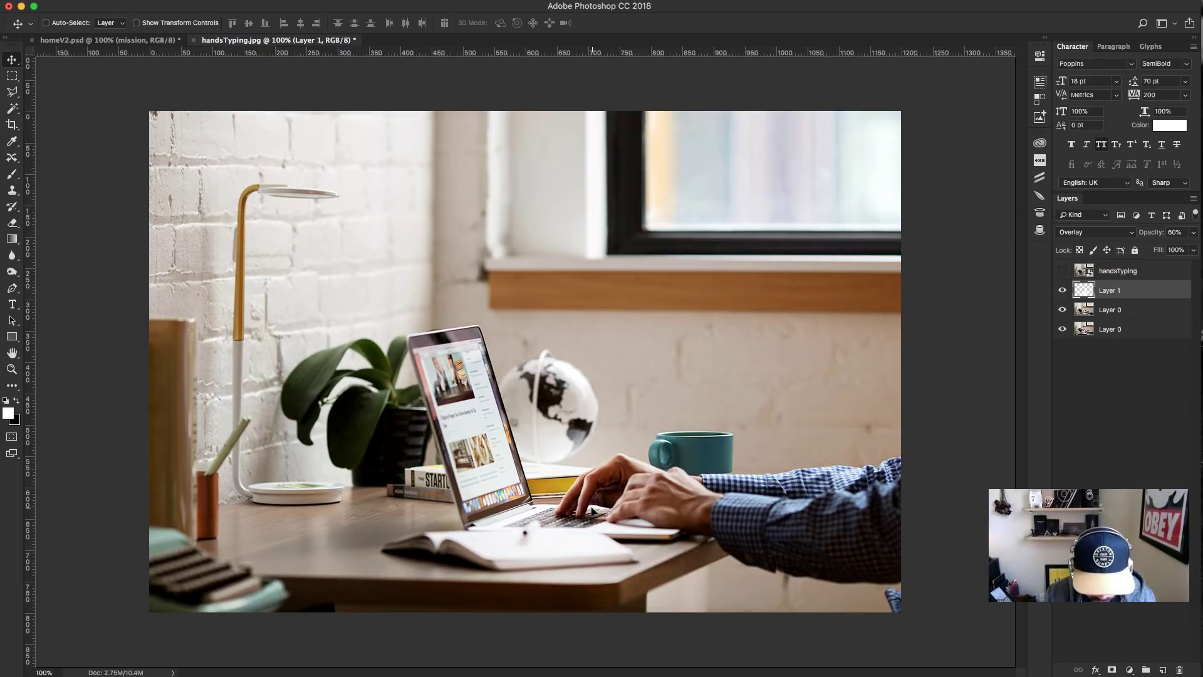
key(super+t)
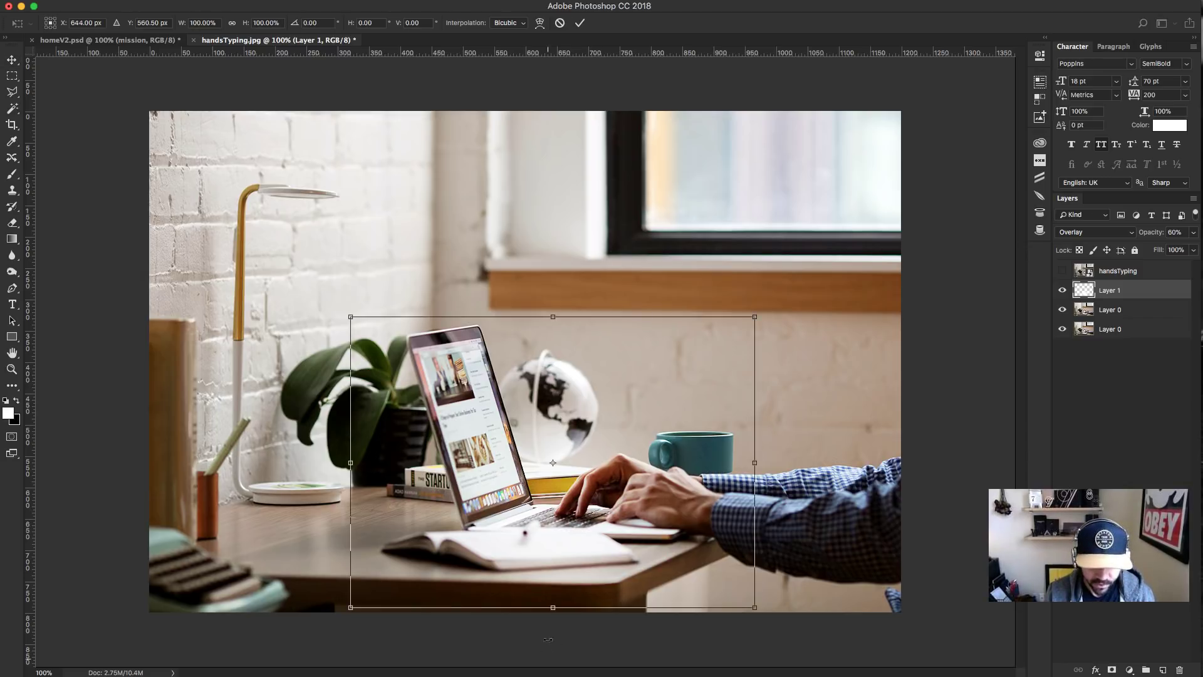
drag(553, 605, 553, 612)
key(Return)
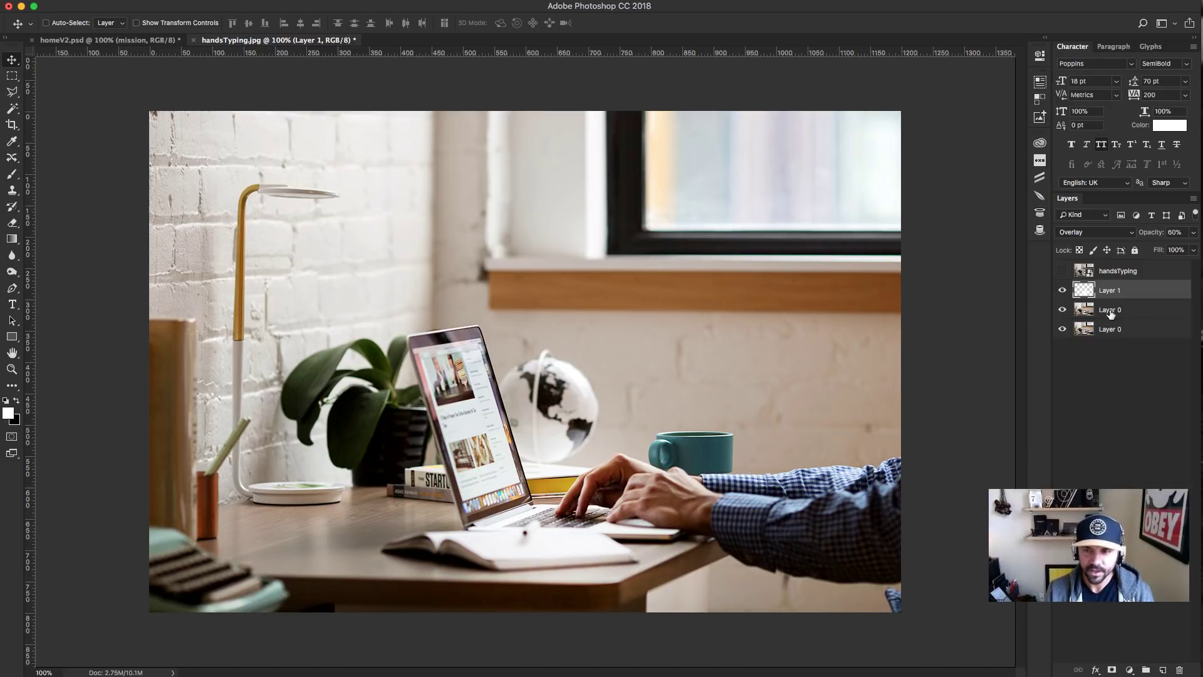
Duplicate the glow layer, move the copy to the left part of the desk and compare the photo with and without it.
drag(1145, 299, 1163, 668)
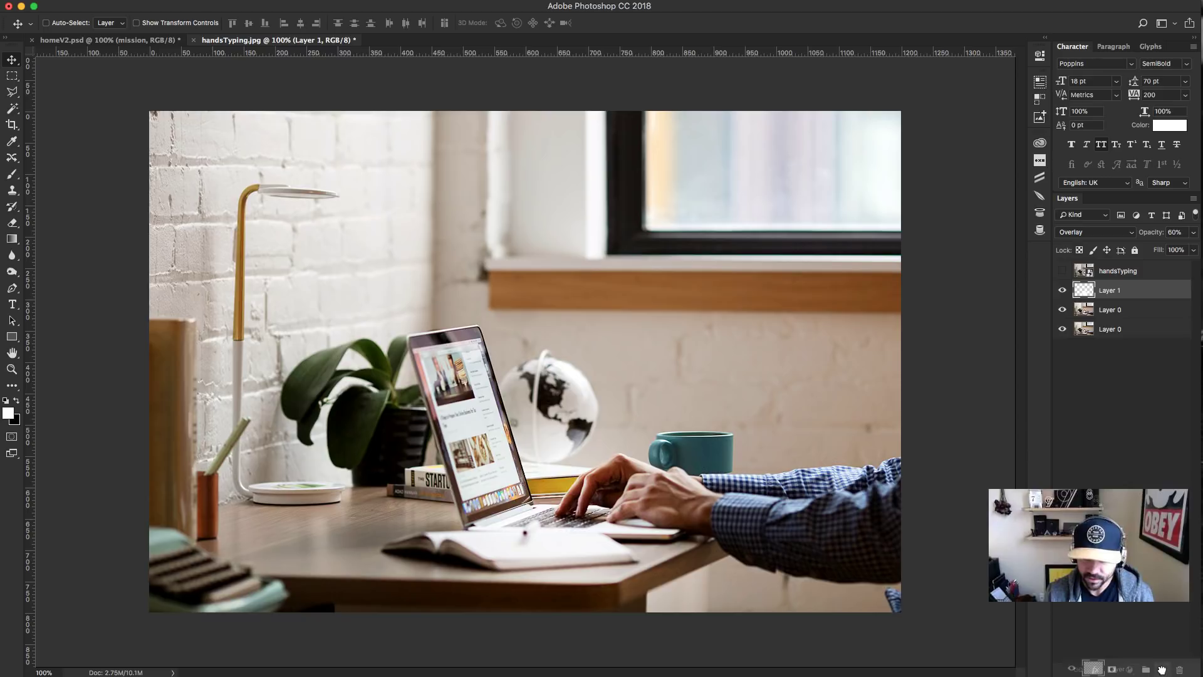
drag(518, 518, 220, 514)
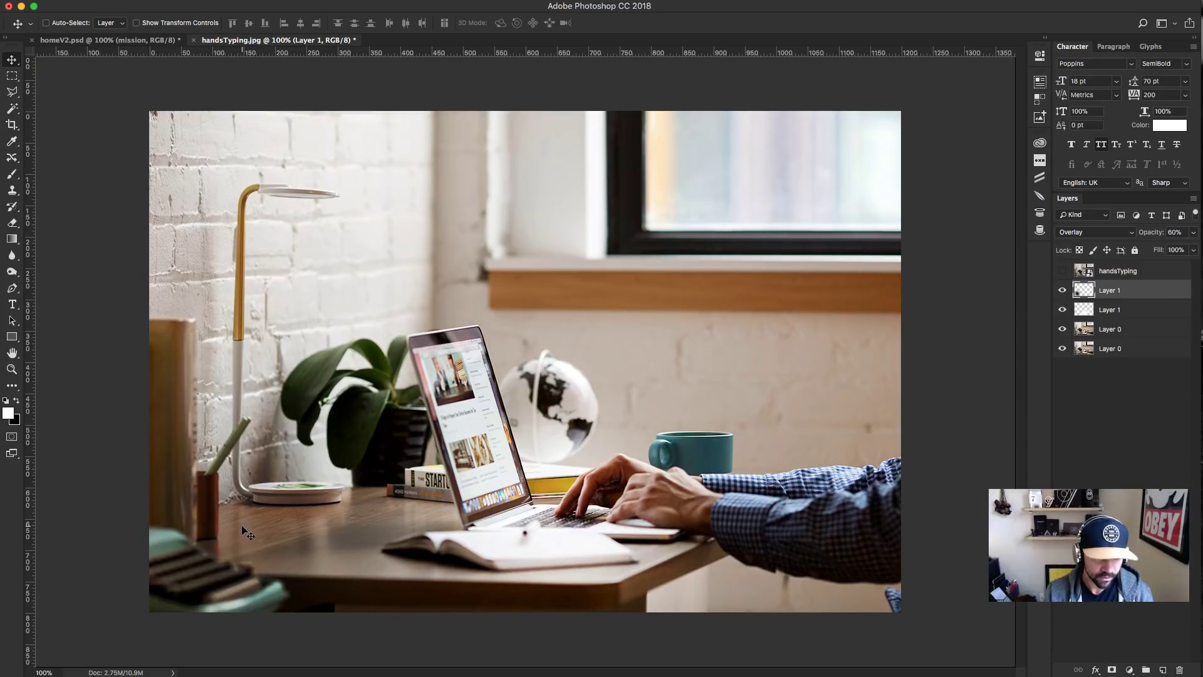
click(1063, 291)
click(1063, 291)
click(1063, 291)
click(1063, 290)
Lower the copied glow's opacity to 42%, keeping the layer shown.
drag(1147, 238, 1140, 238)
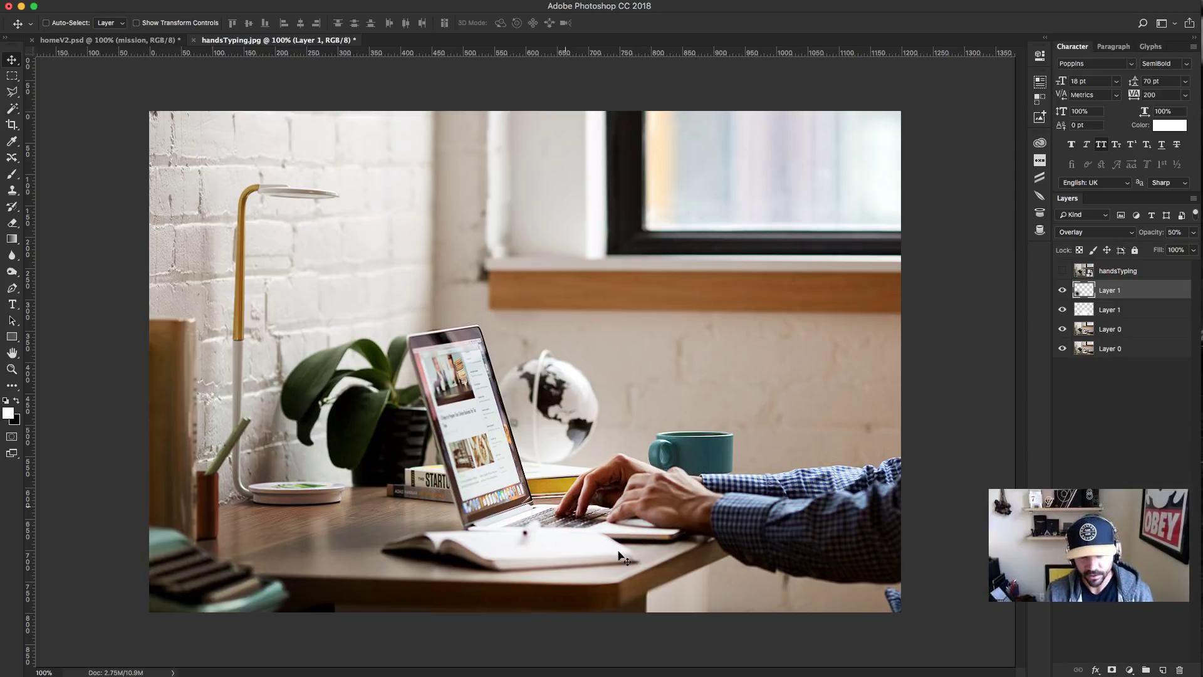
click(1063, 291)
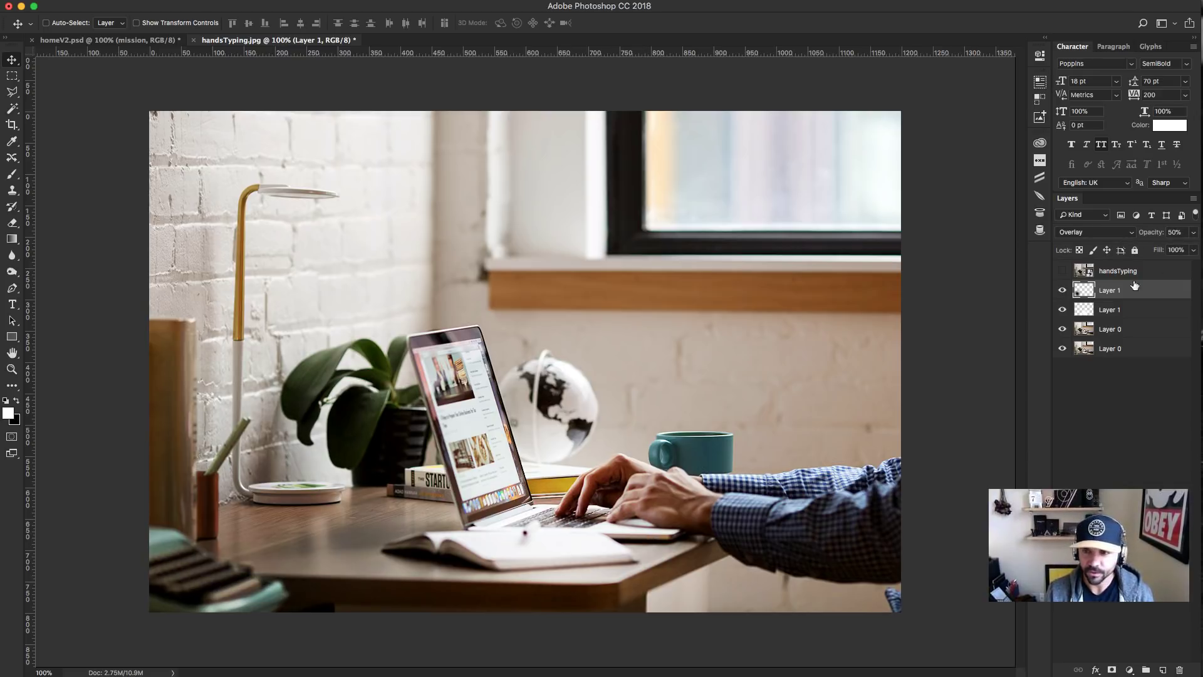
drag(1155, 237, 1149, 238)
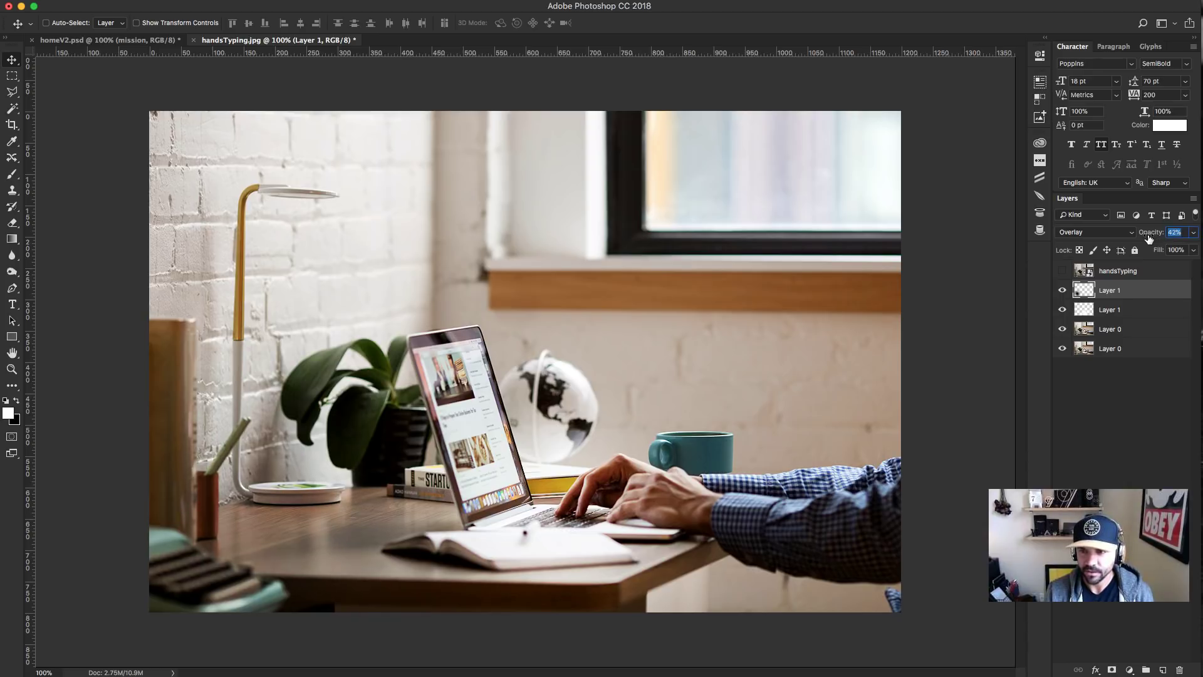
Group the two glow layers and name the group glows.
shift+click(1137, 309)
key(super+g)
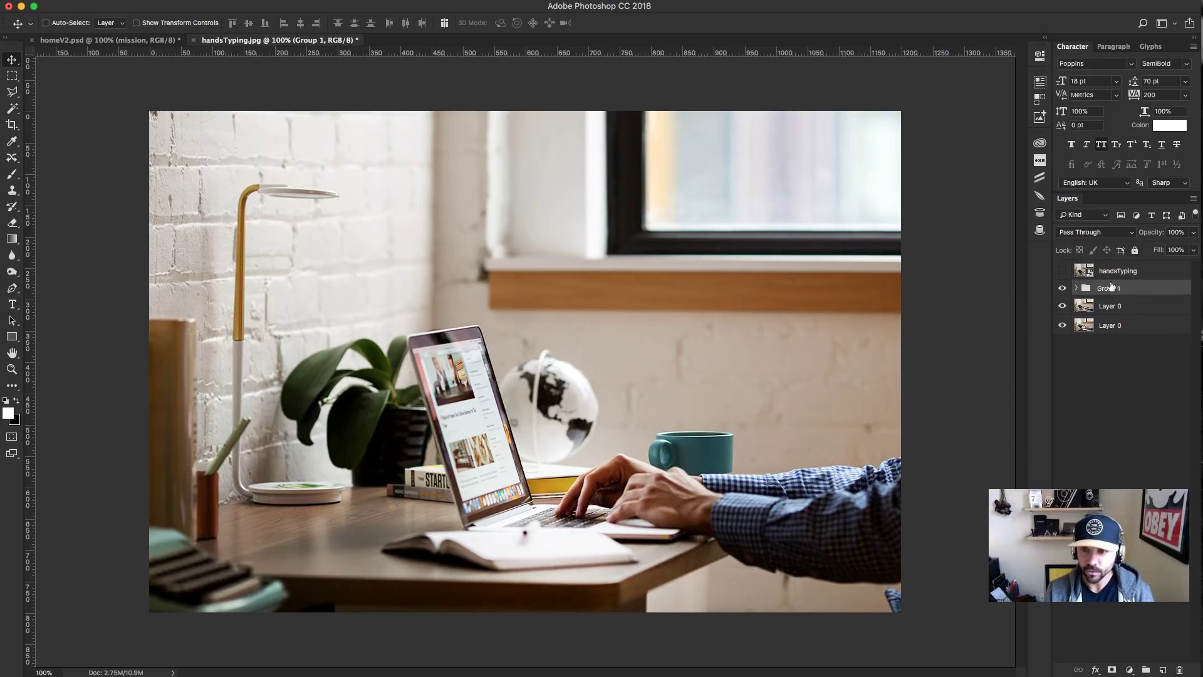
double_click(1106, 289)
text(glows)
key(Return)
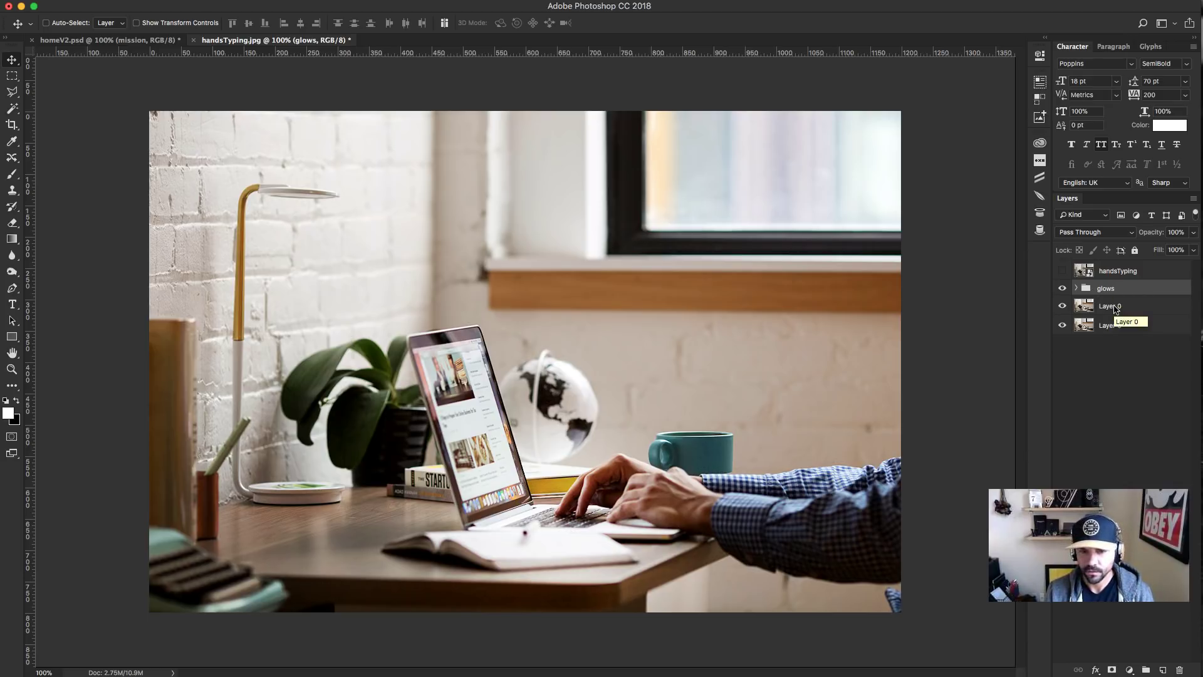
Compare the edited photo with the original by toggling the handsTyping layer's visibility repeatedly, leaving it hidden.
click(128, 42)
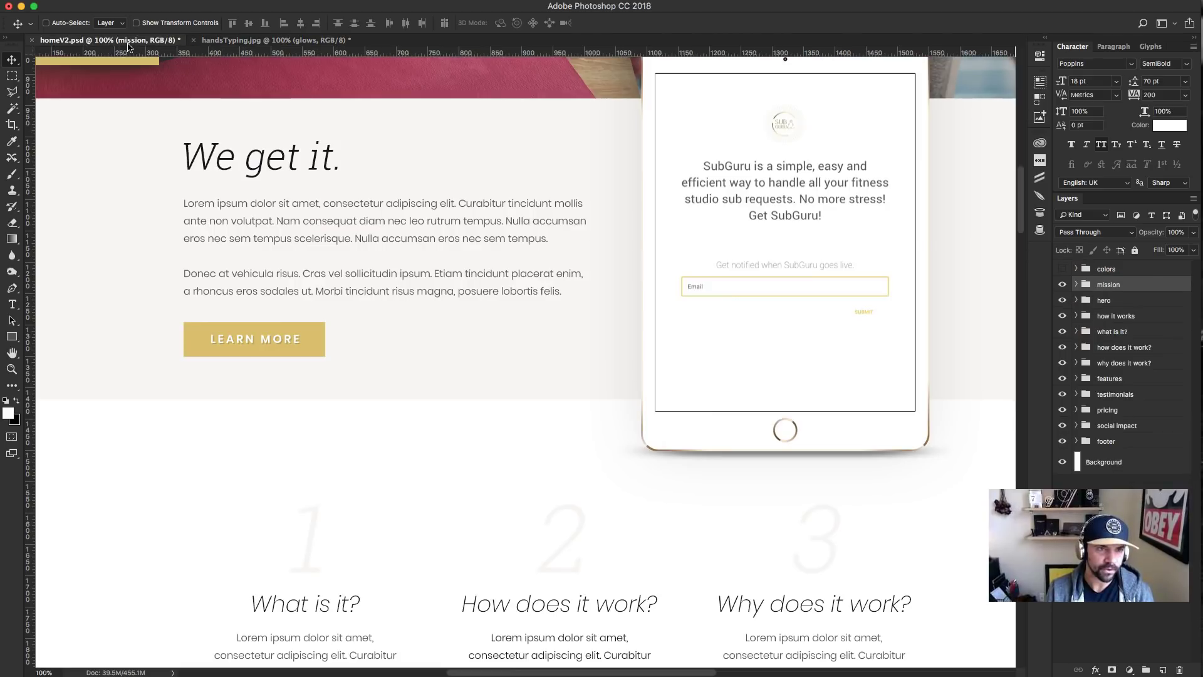
click(293, 42)
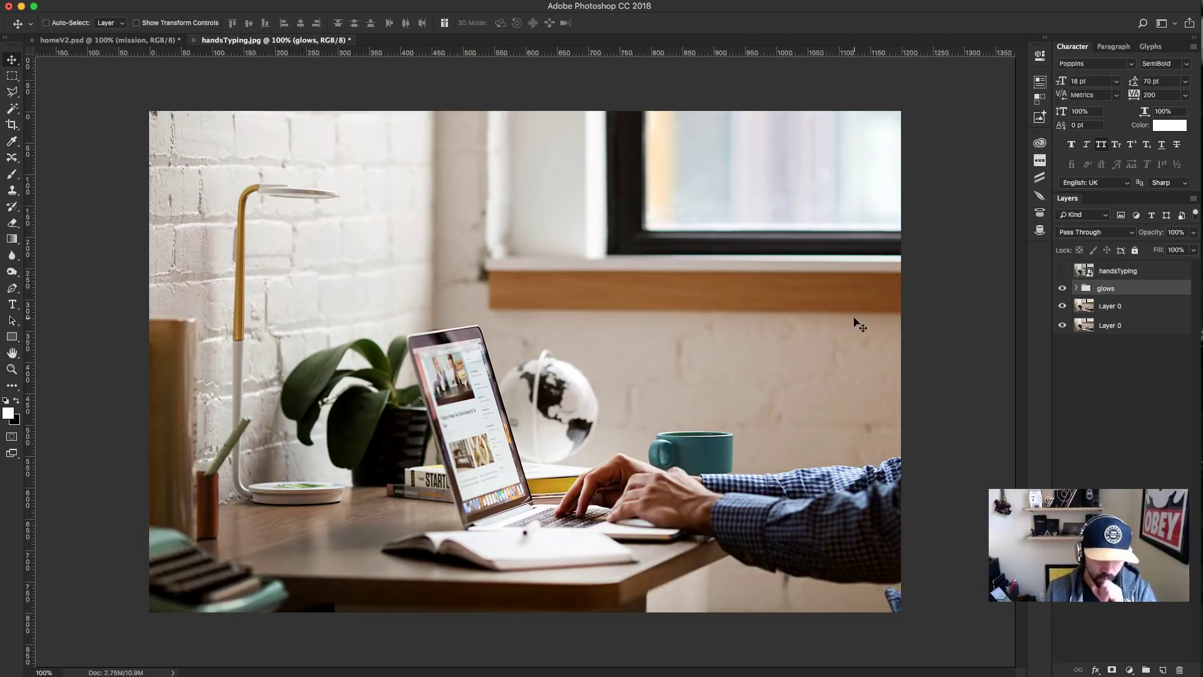
click(1063, 272)
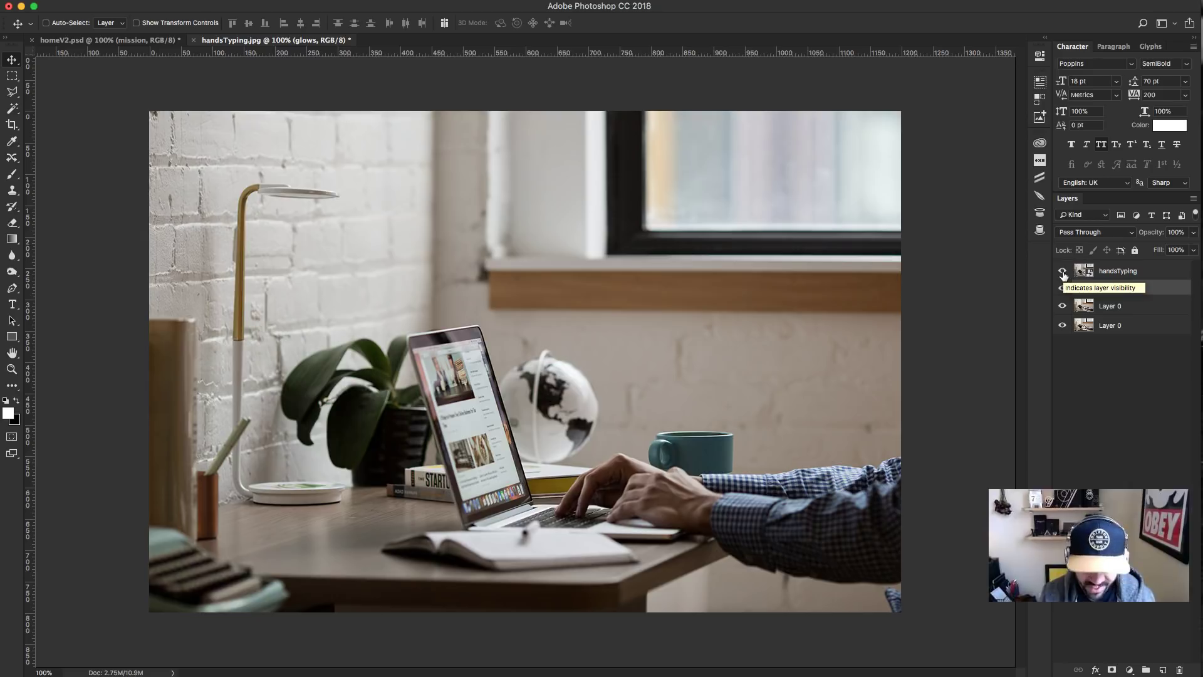
click(1063, 272)
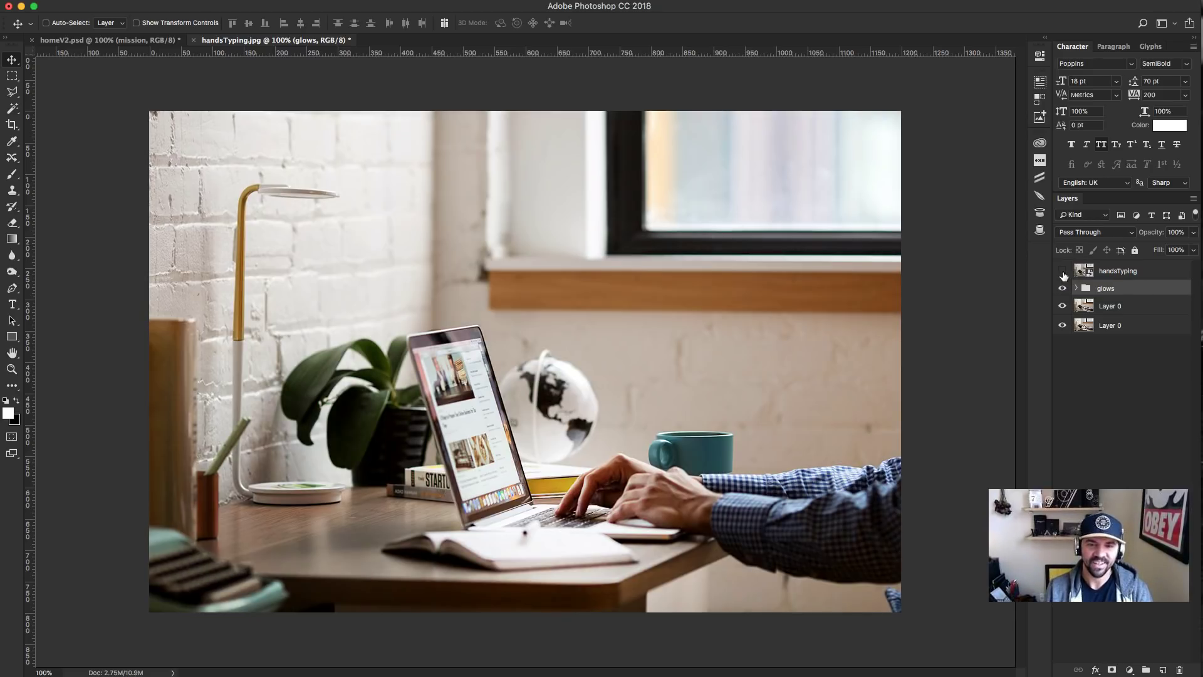
click(1063, 273)
click(1063, 273)
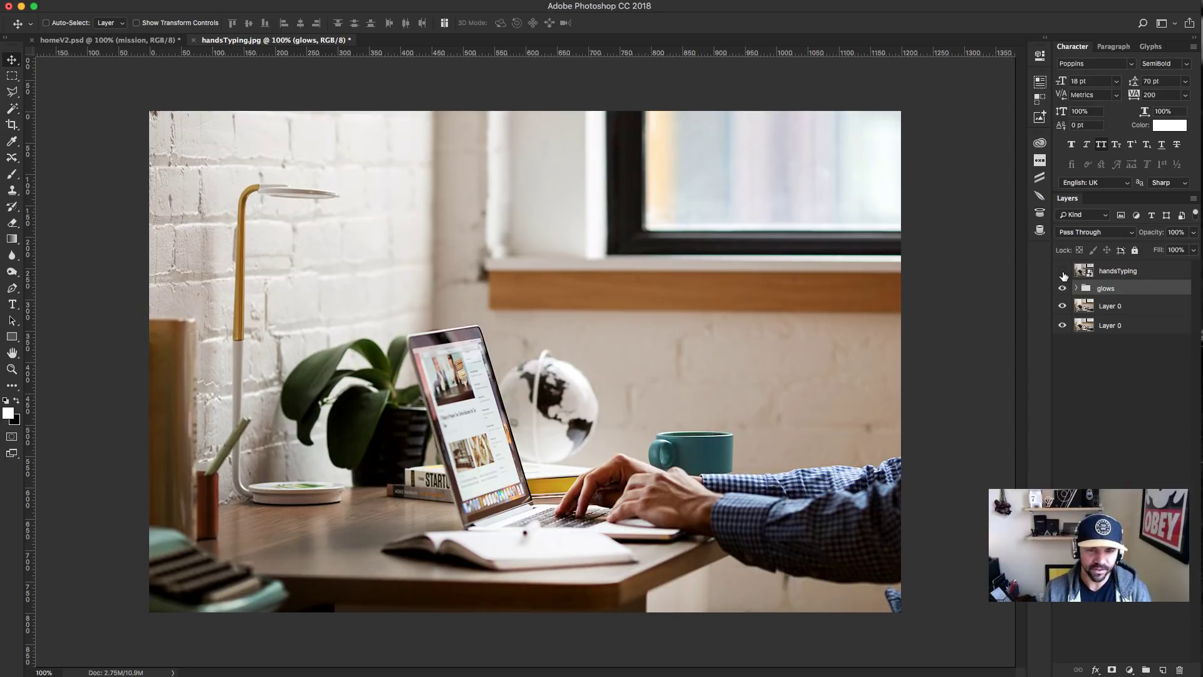
click(1064, 273)
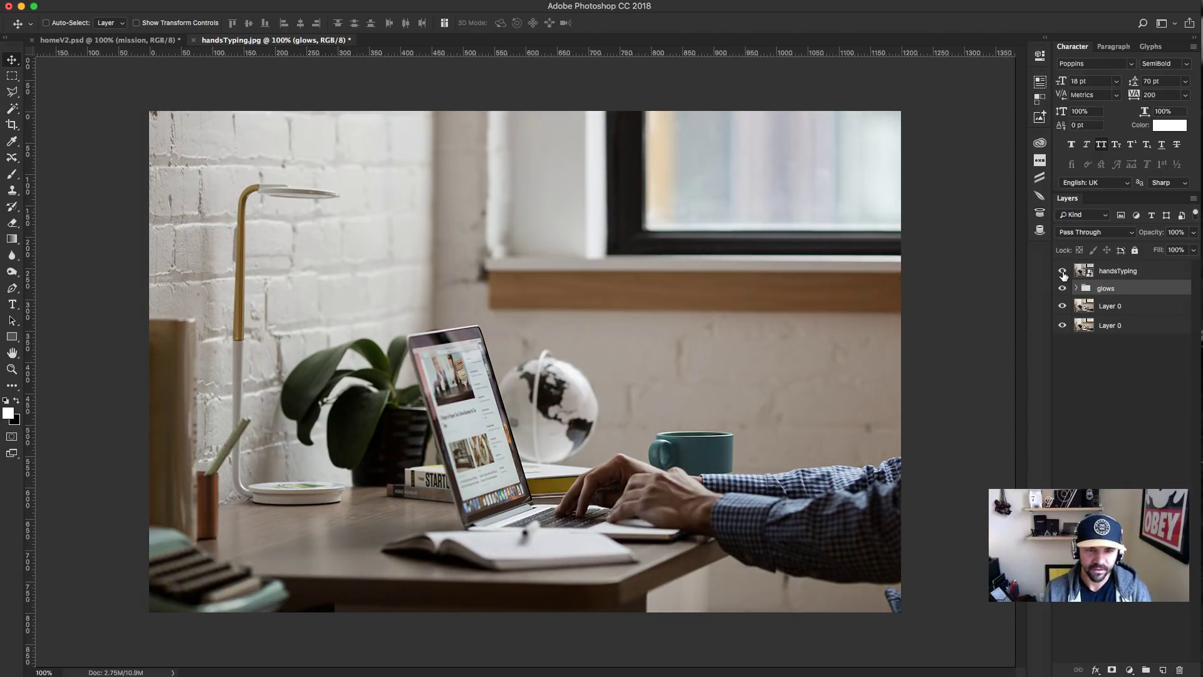
click(1063, 273)
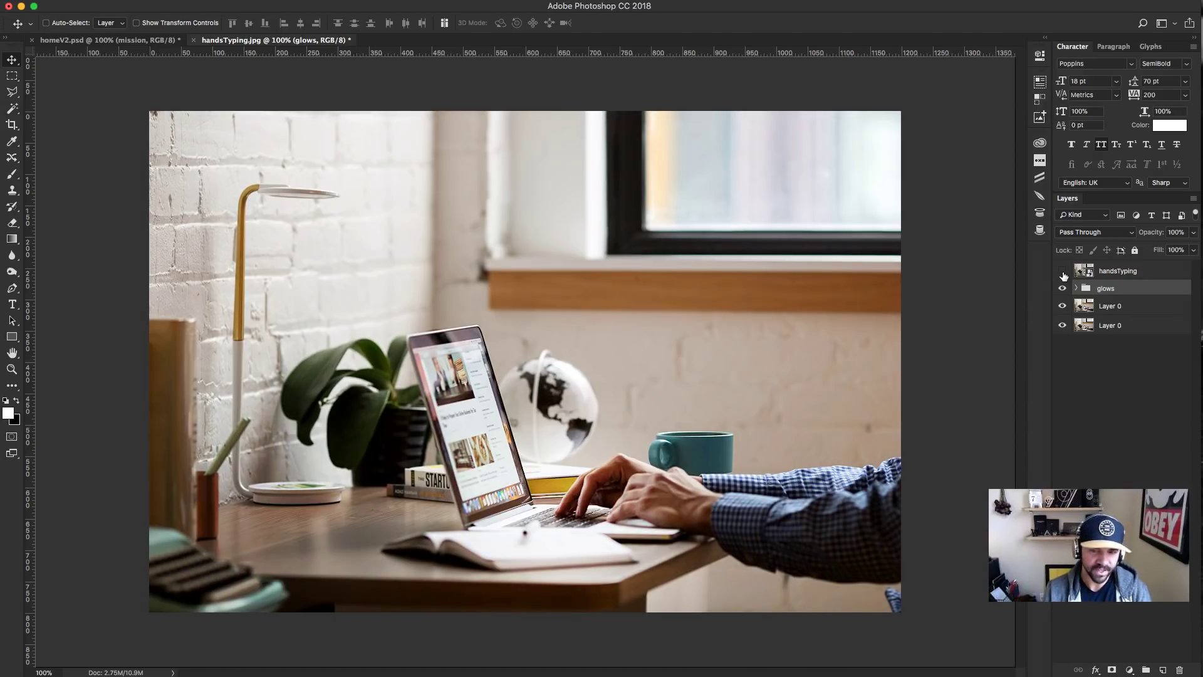
click(1063, 273)
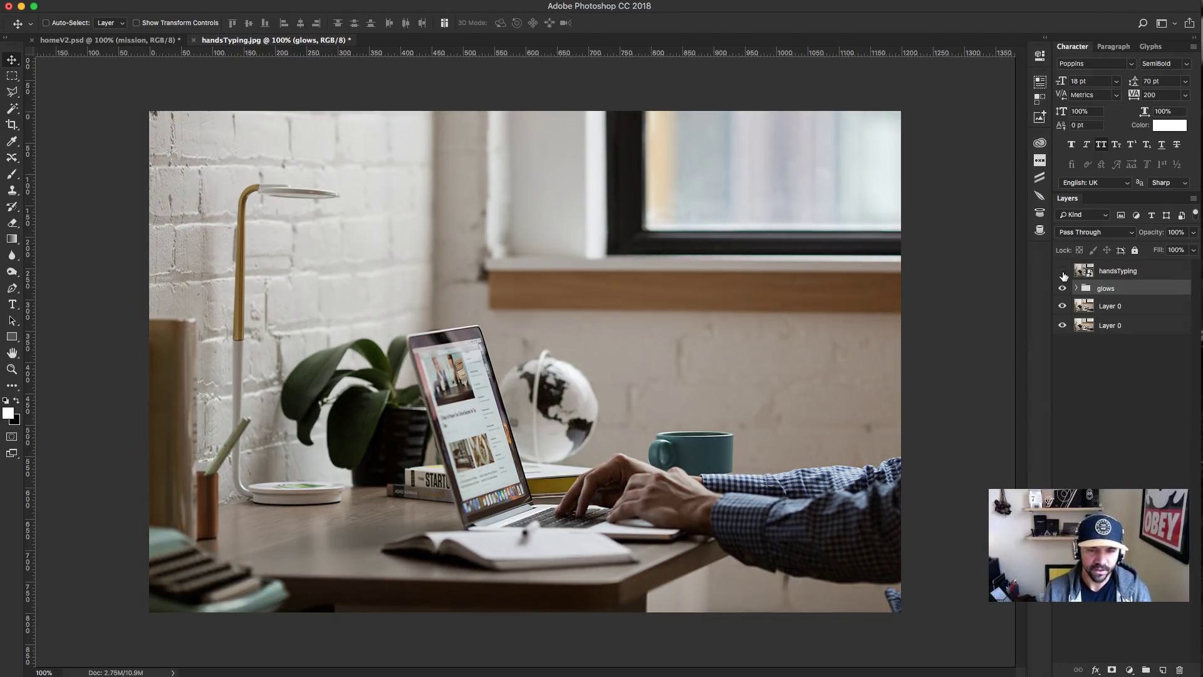
click(1063, 273)
click(1063, 273)
click(1063, 273)
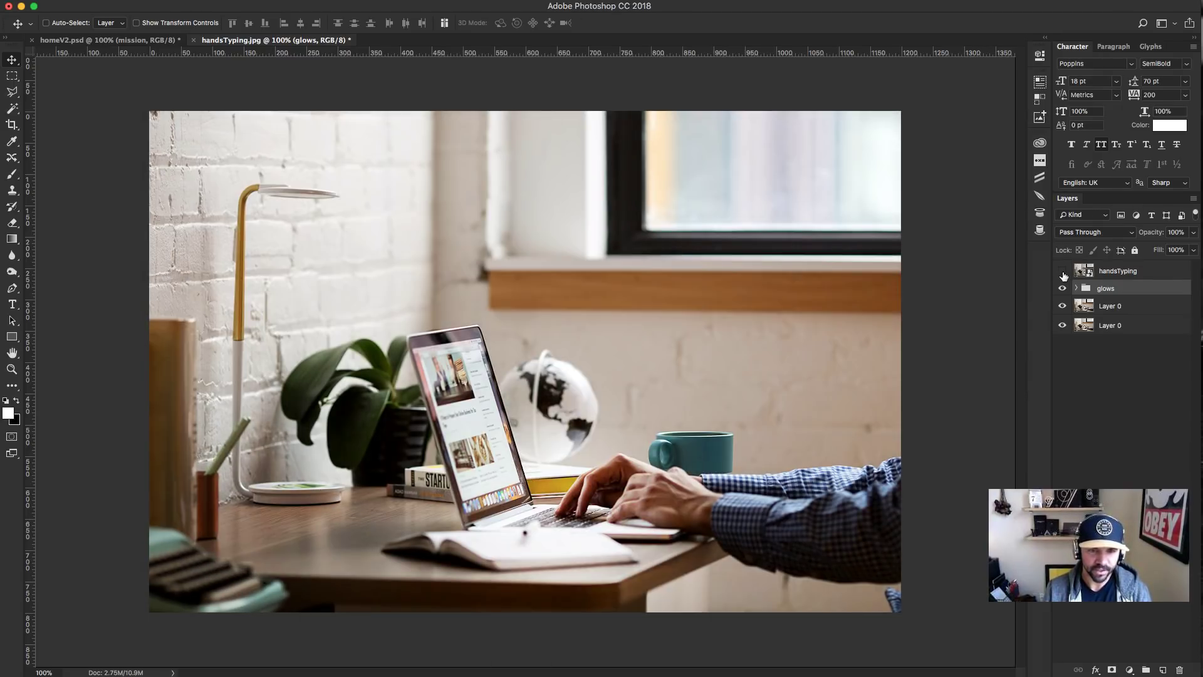
click(1063, 273)
click(1063, 273)
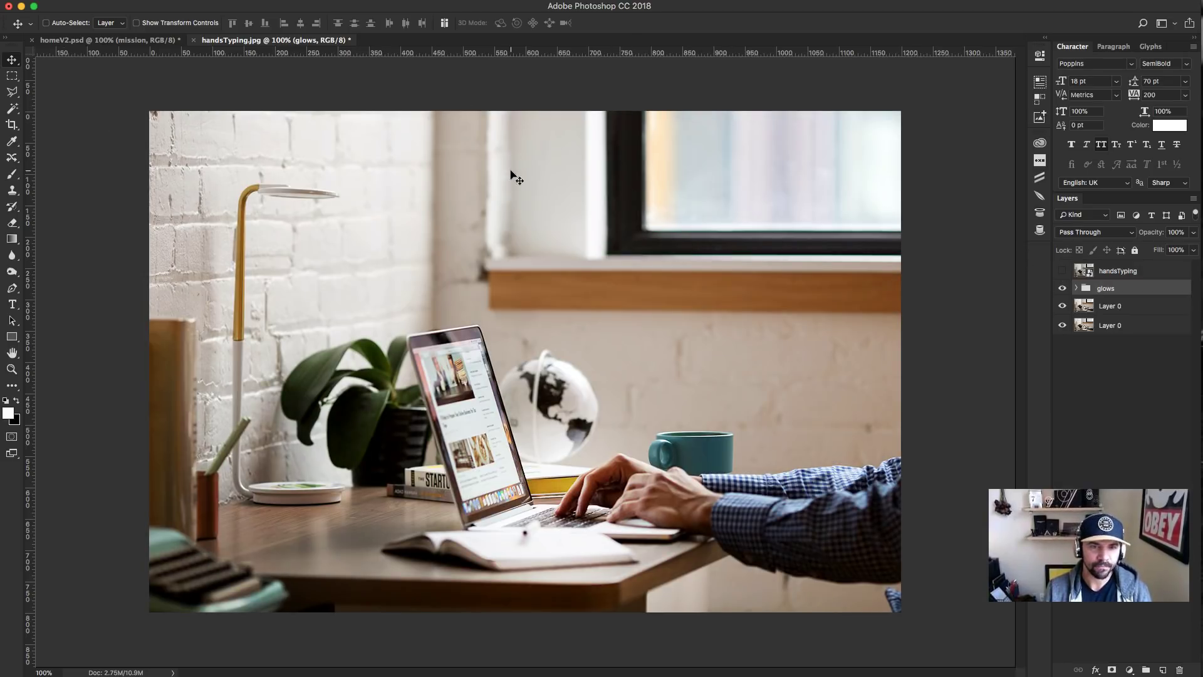
In homeV2.psd, select the text layer of the mission section's LEARN MORE button and clear its layer style.
click(64, 42)
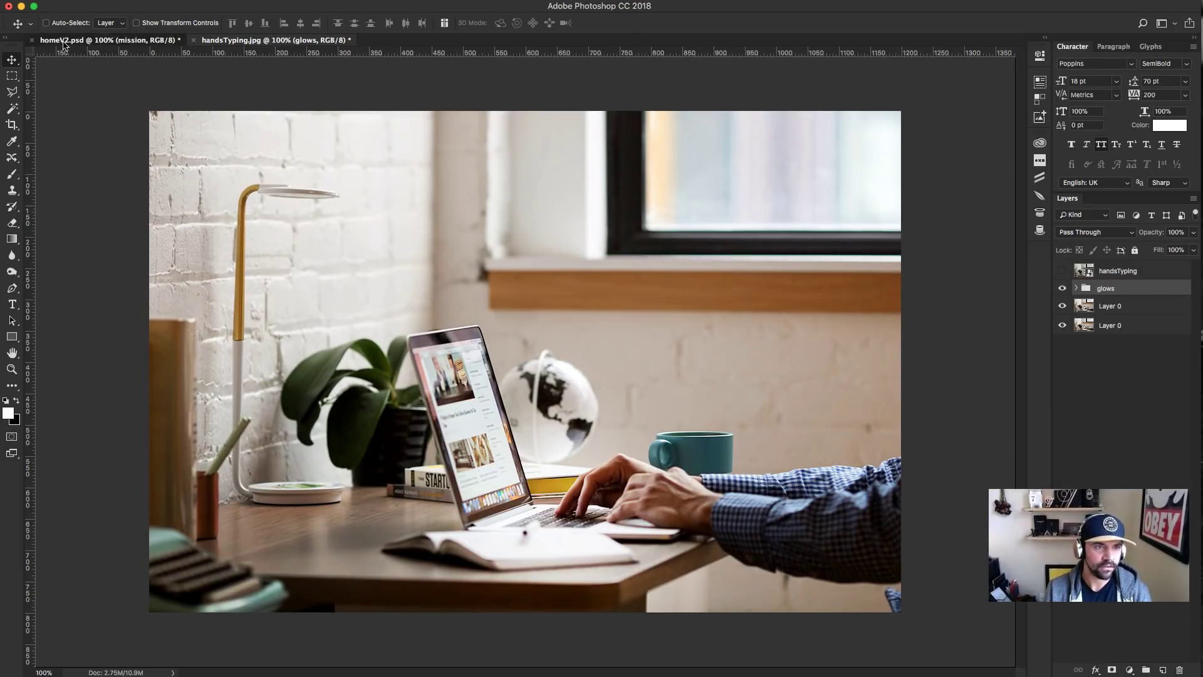
scroll(533, 324, up, 2)
scroll(534, 324, up, 4)
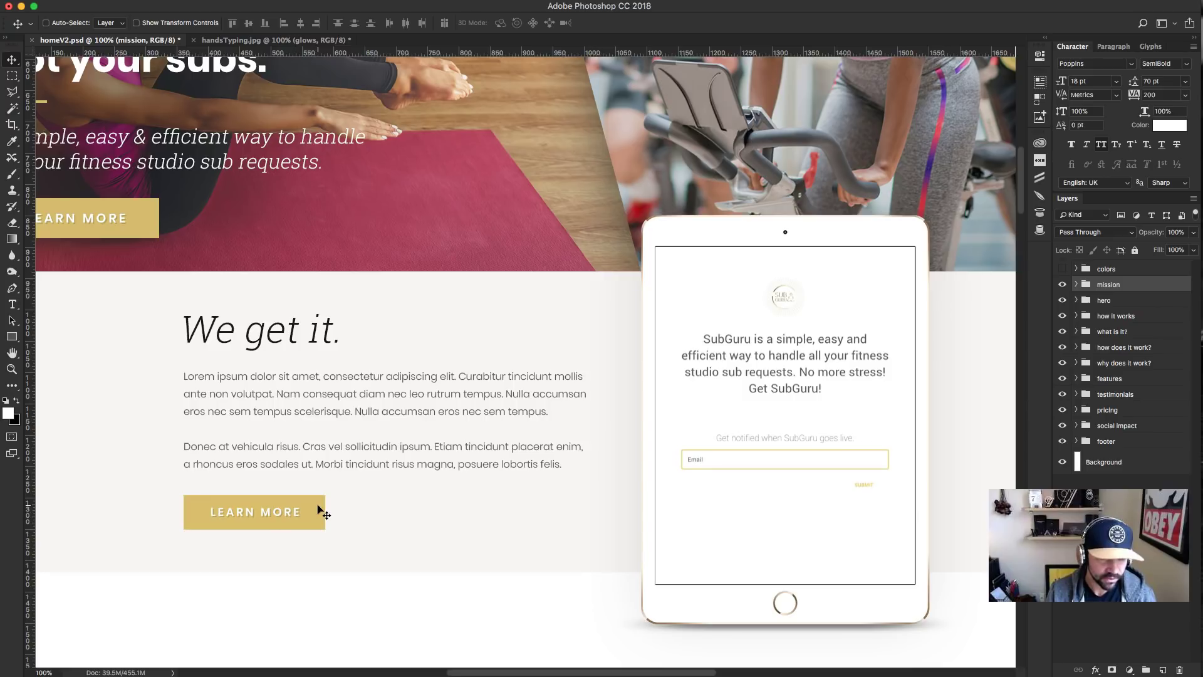
super+click(244, 519)
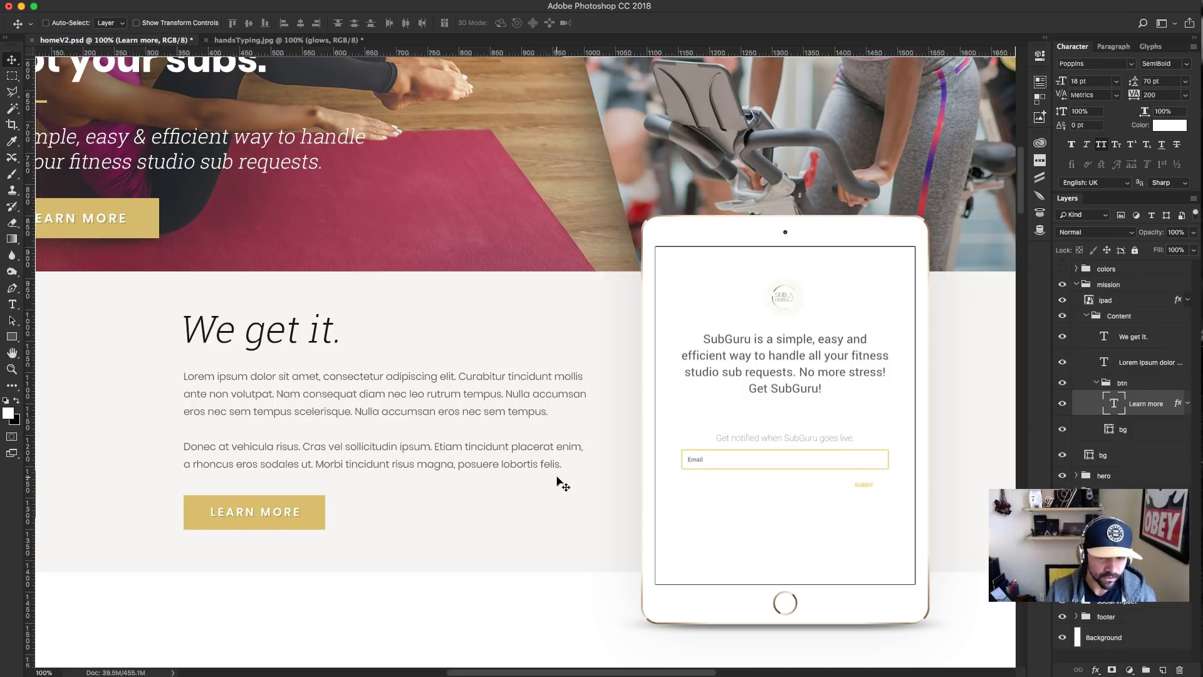
right_click(1154, 399)
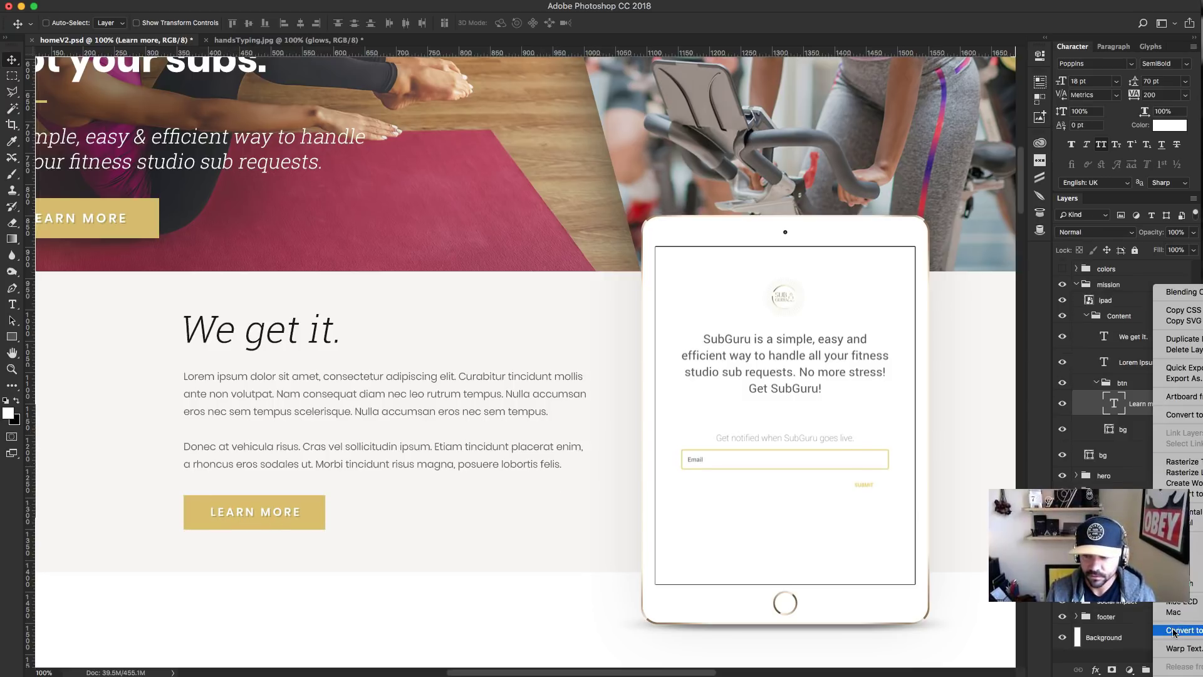
key(Escape)
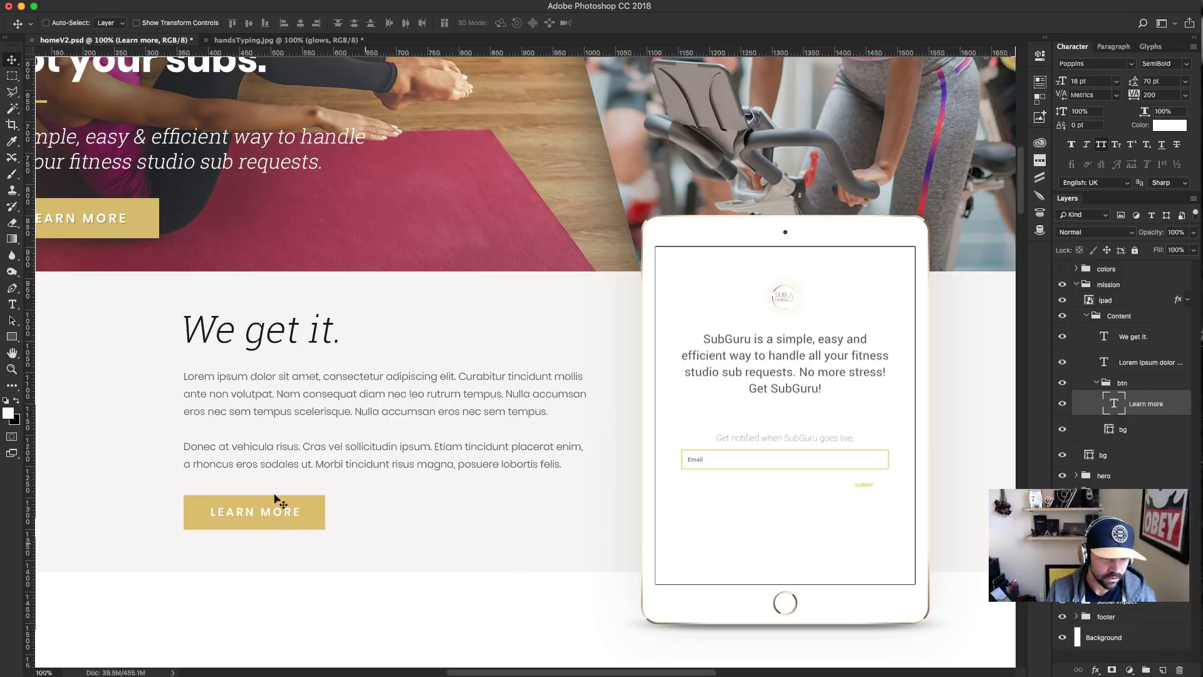
Select the text layer of the hero section's LEARN MORE button and examine its layer effects.
scroll(178, 263, left, 3)
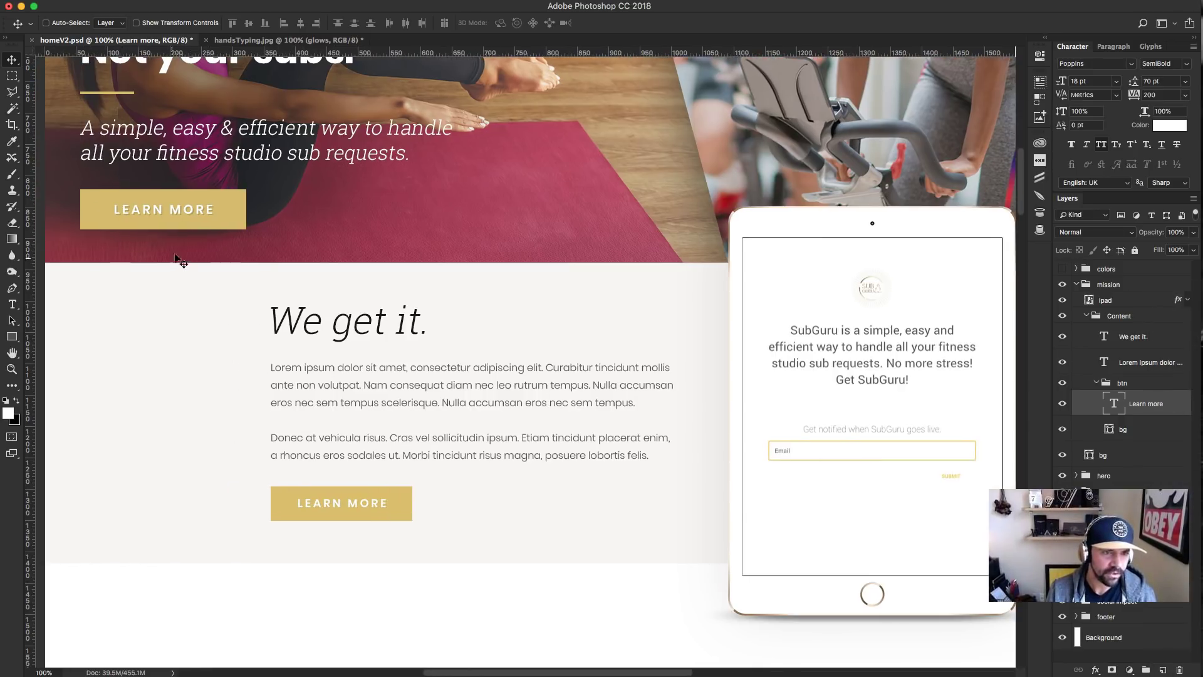
super+click(200, 209)
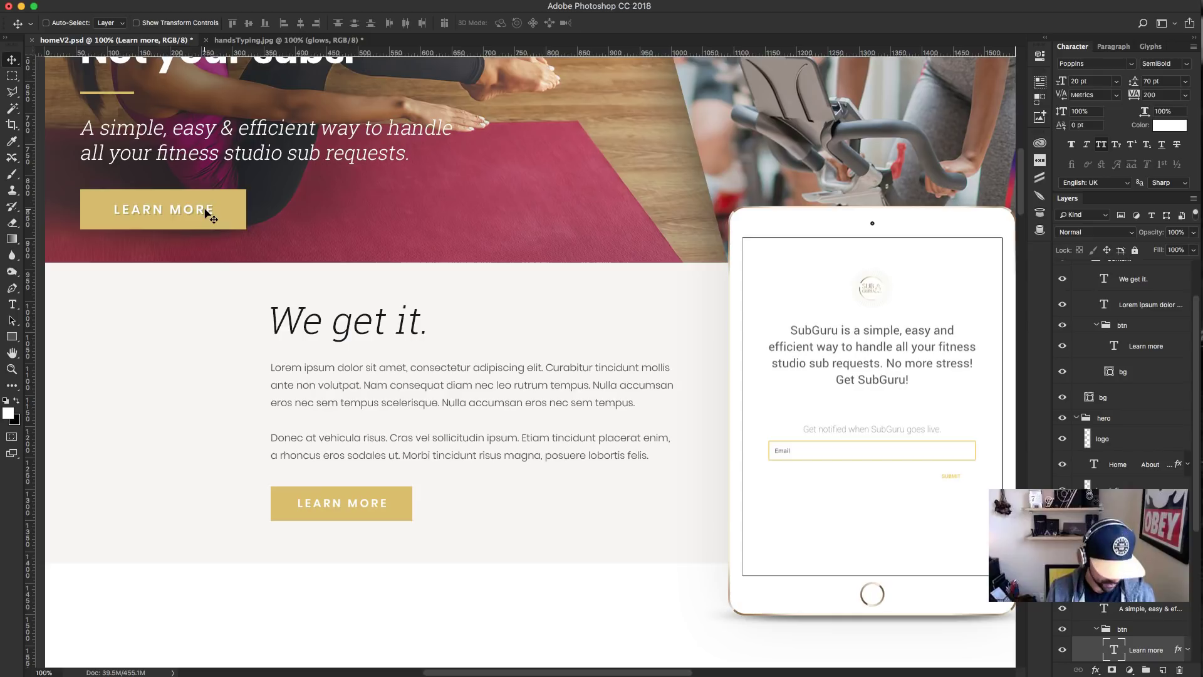
key(super)
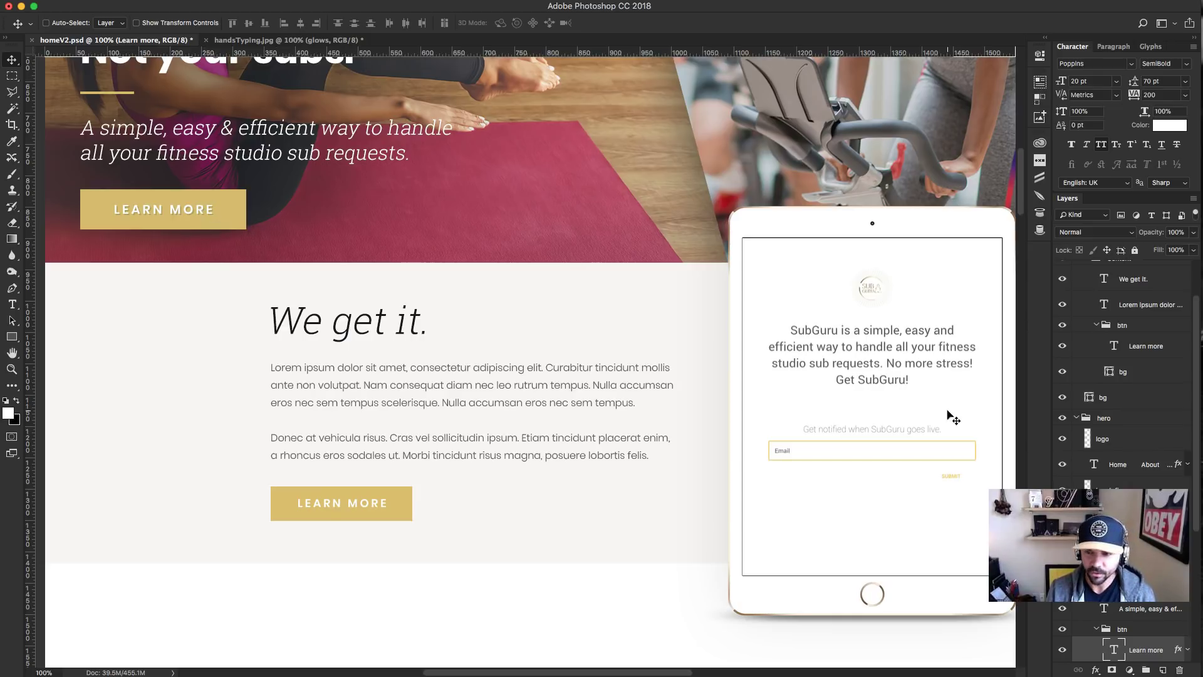
scroll(1129, 652, down, 5)
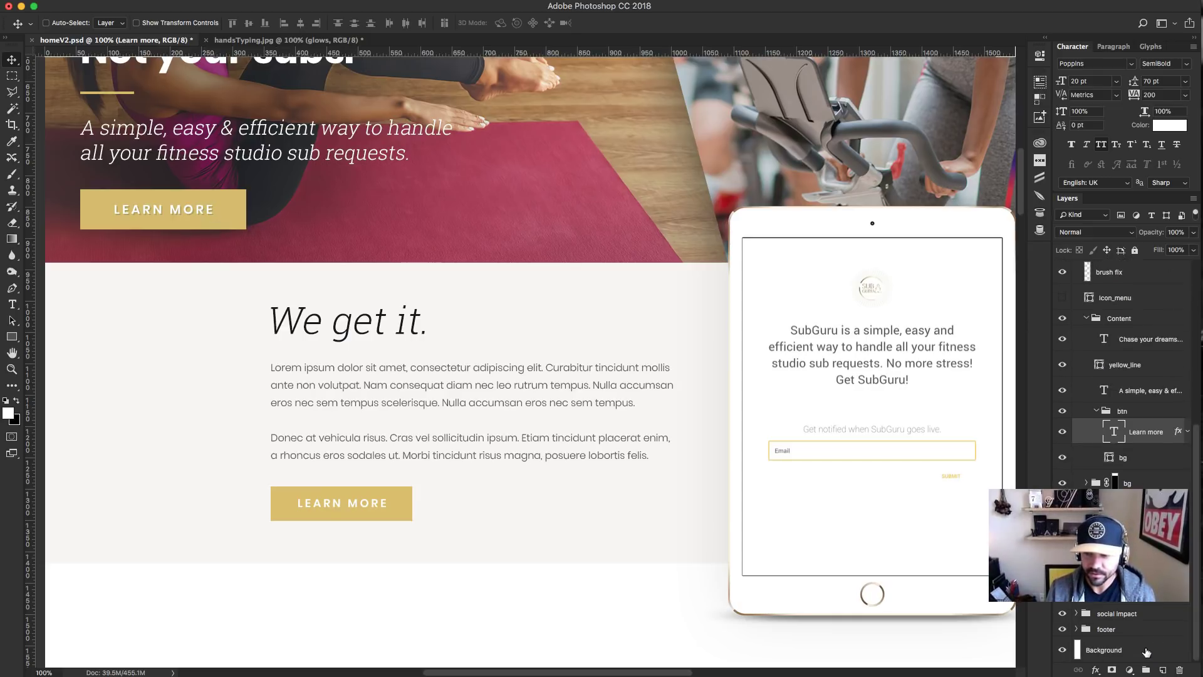
click(1187, 431)
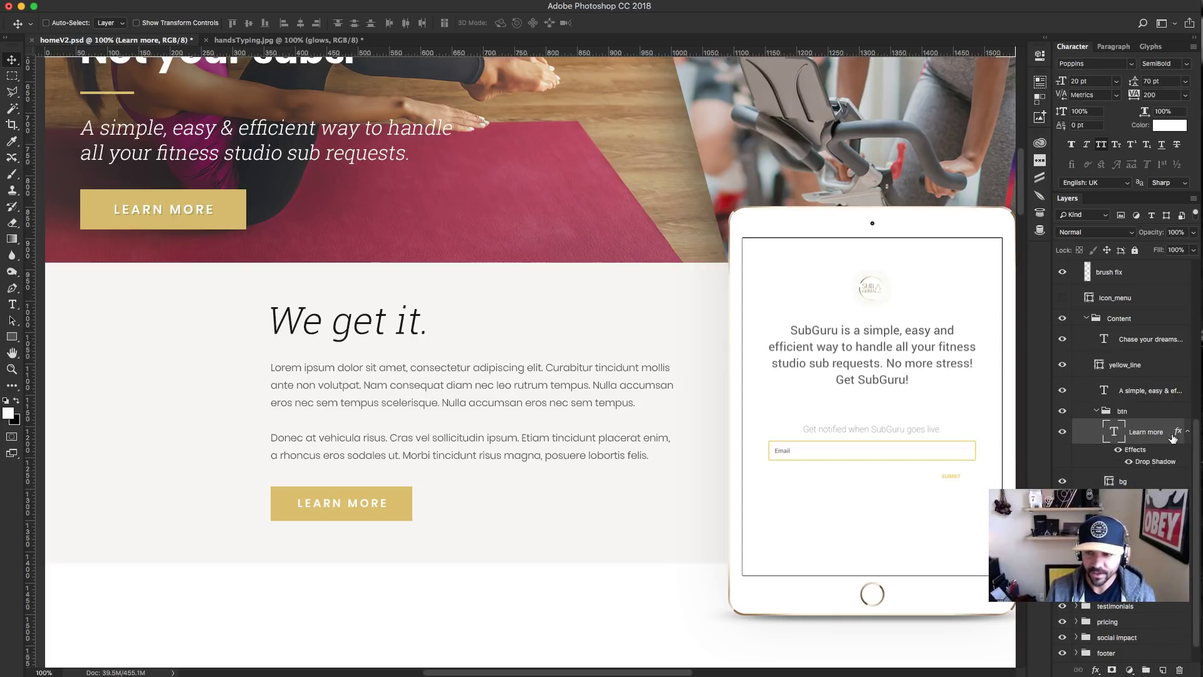
click(1129, 462)
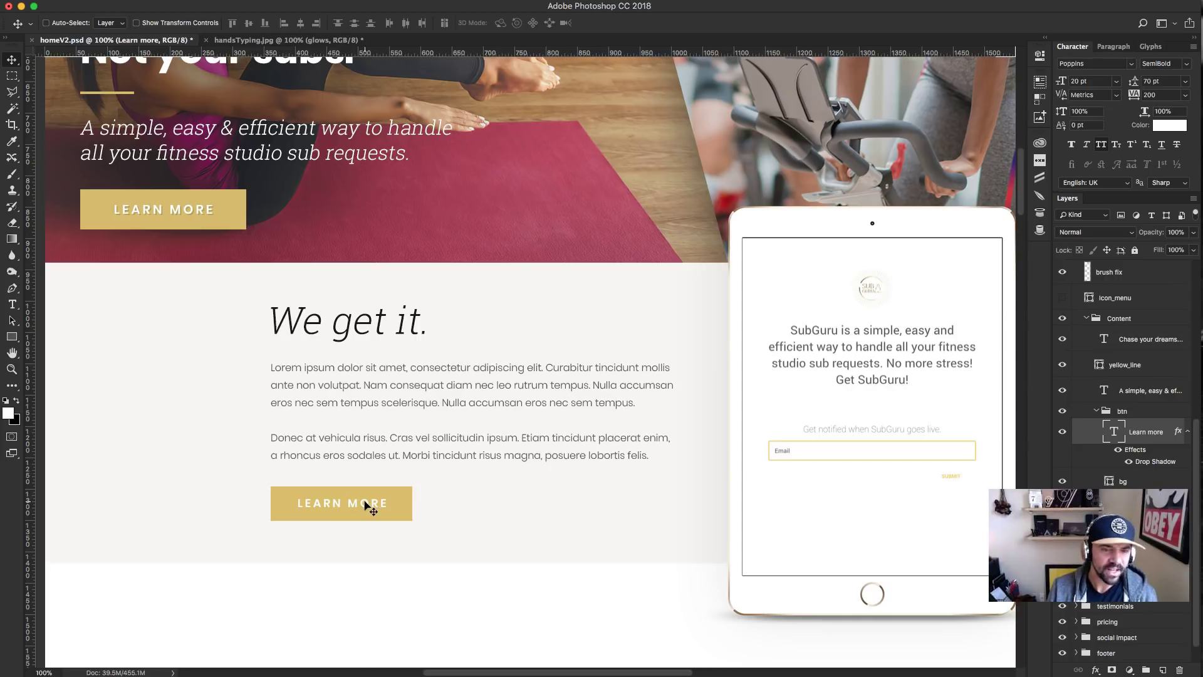
click(1187, 431)
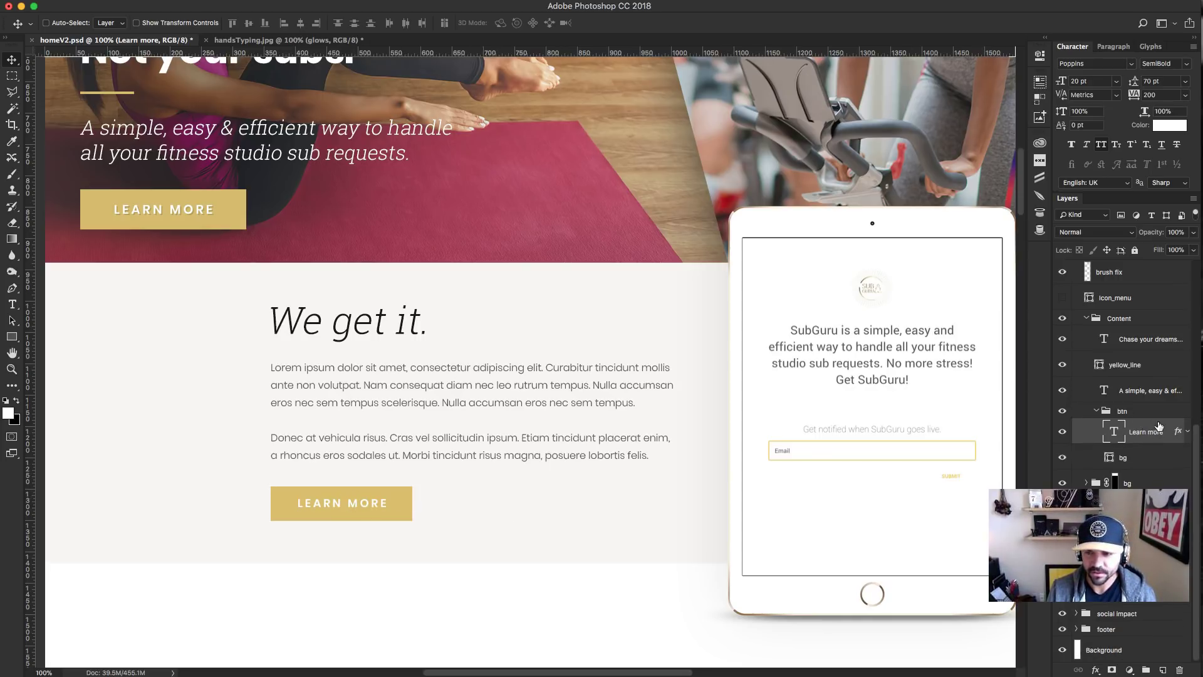
Expand the social impact and footer groups, and copy the layer style of the hero section's Learn more text layer.
right_click(1154, 426)
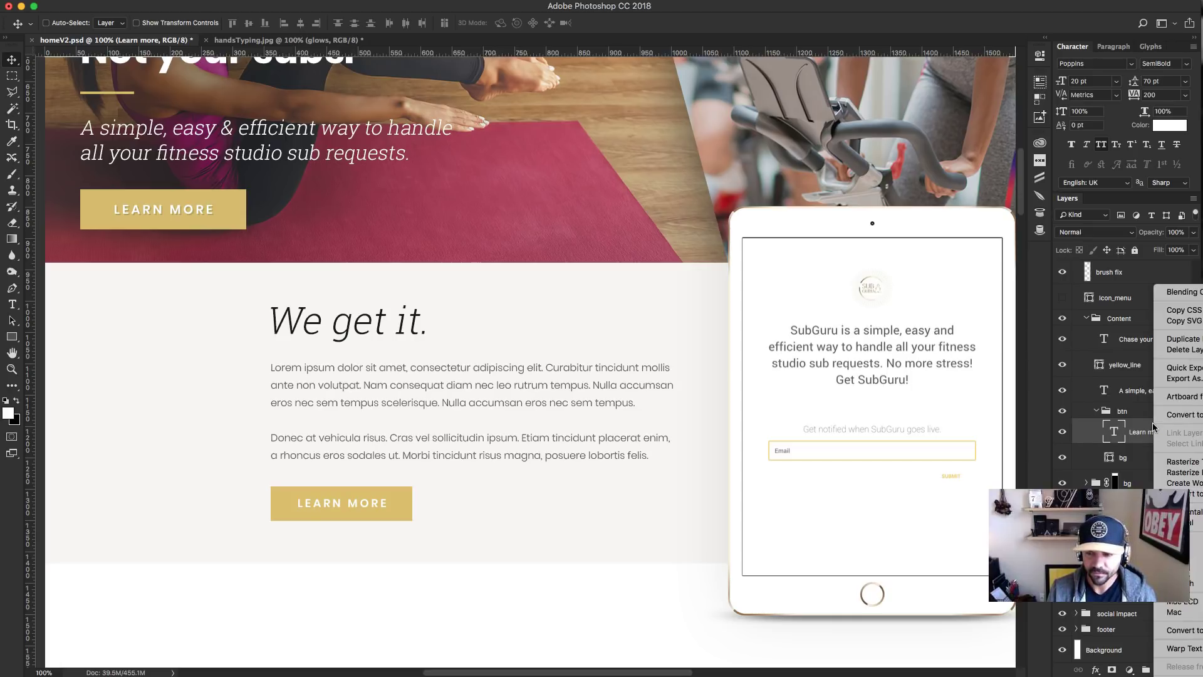
click(1153, 426)
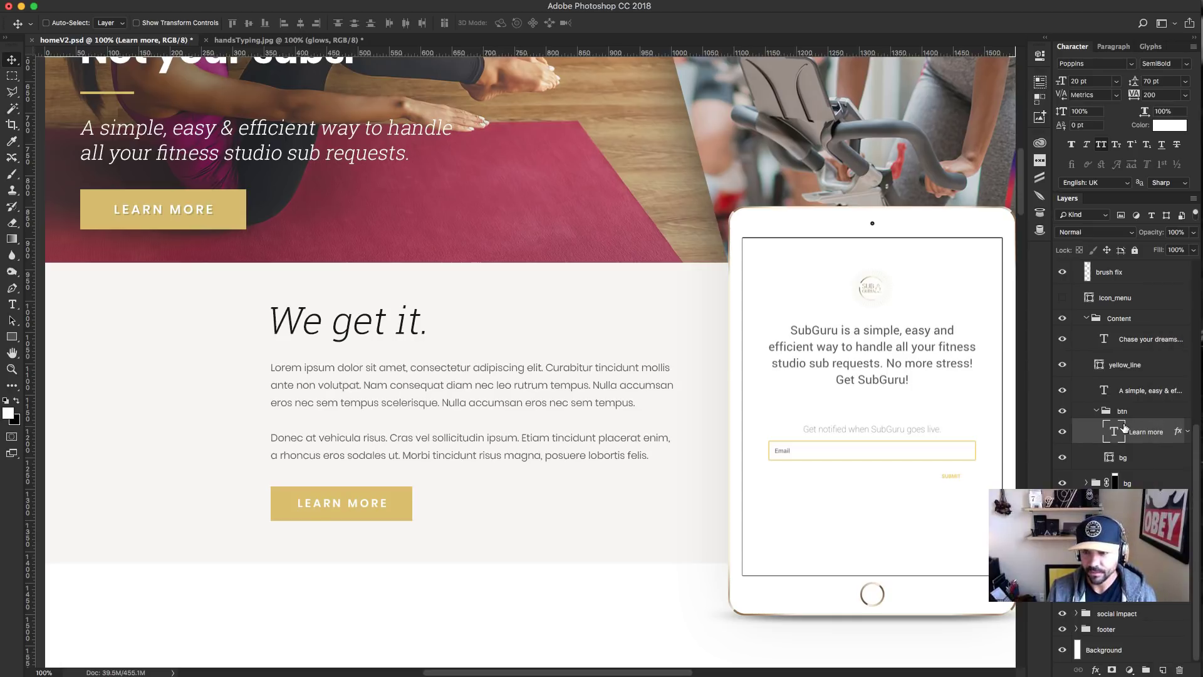
click(1077, 629)
click(1077, 617)
scroll(1137, 419, down, 5)
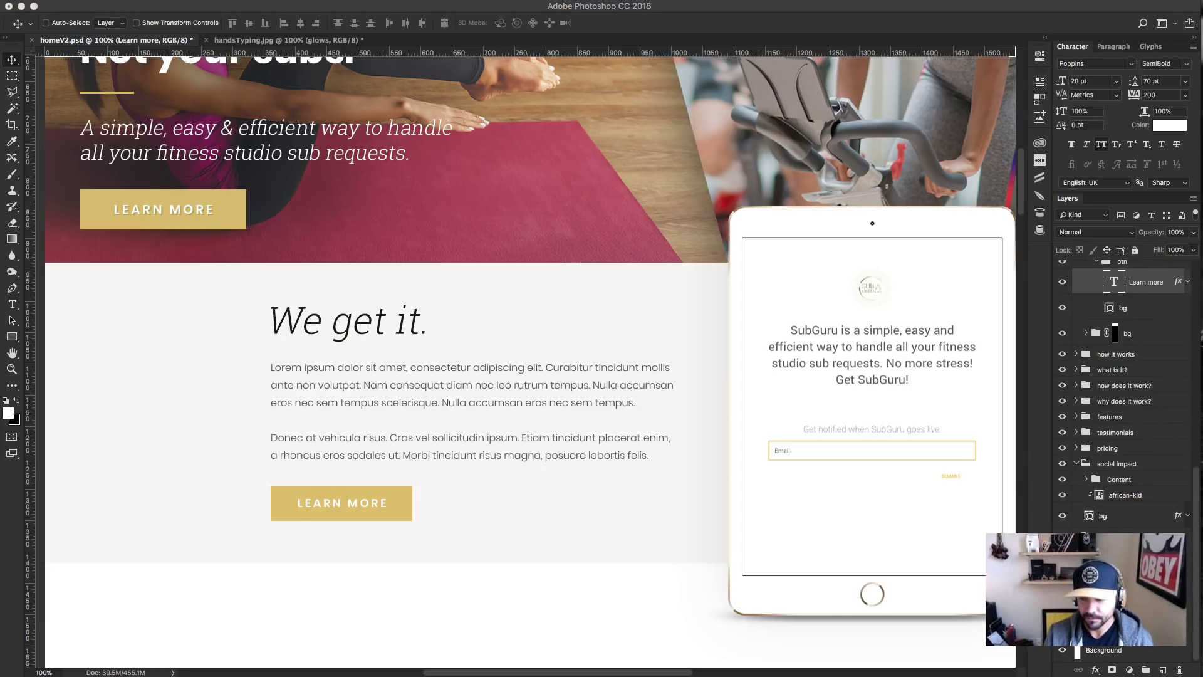
right_click(1140, 290)
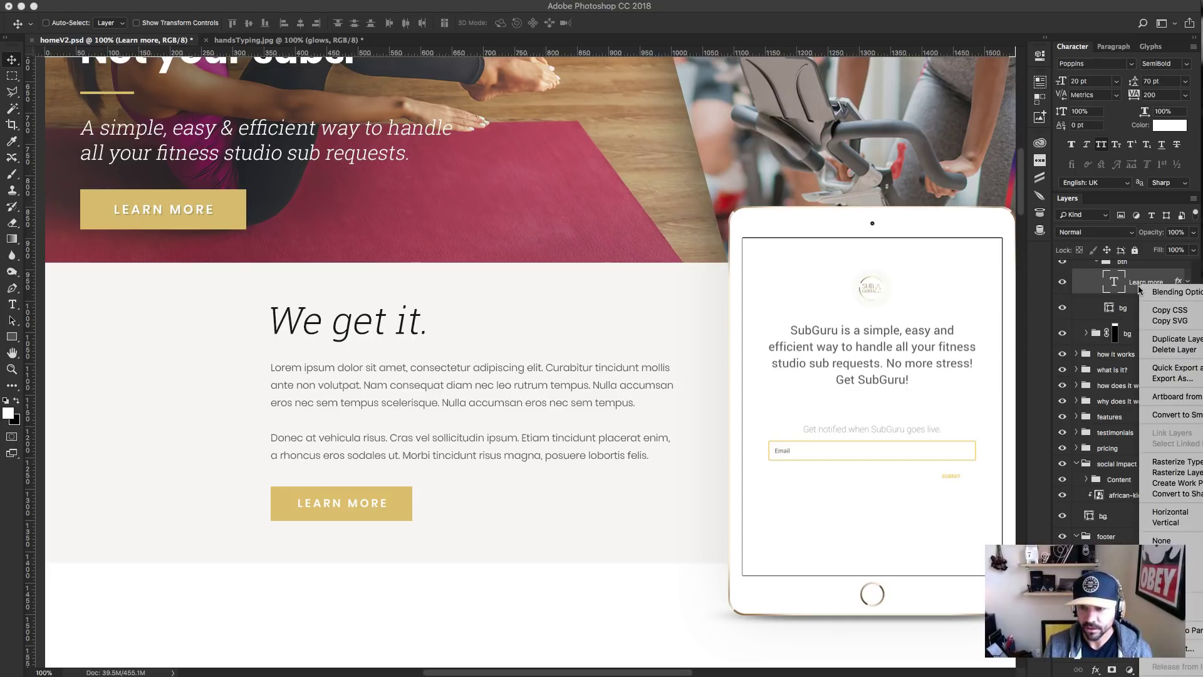
click(1125, 291)
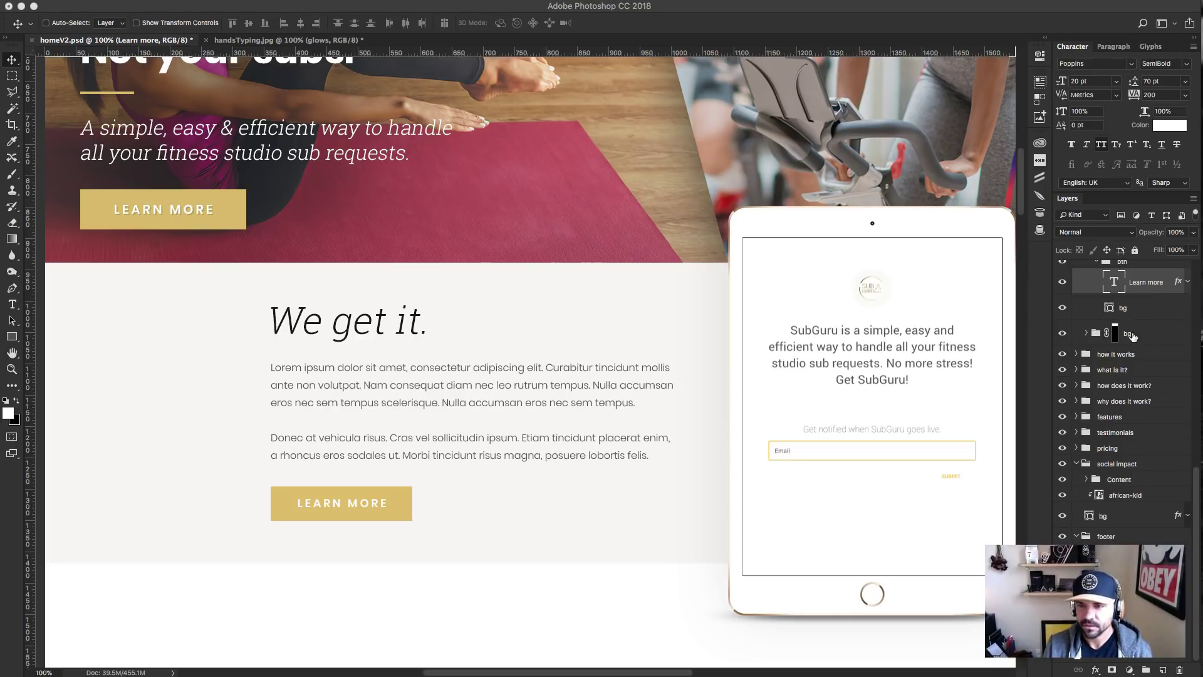
right_click(1155, 292)
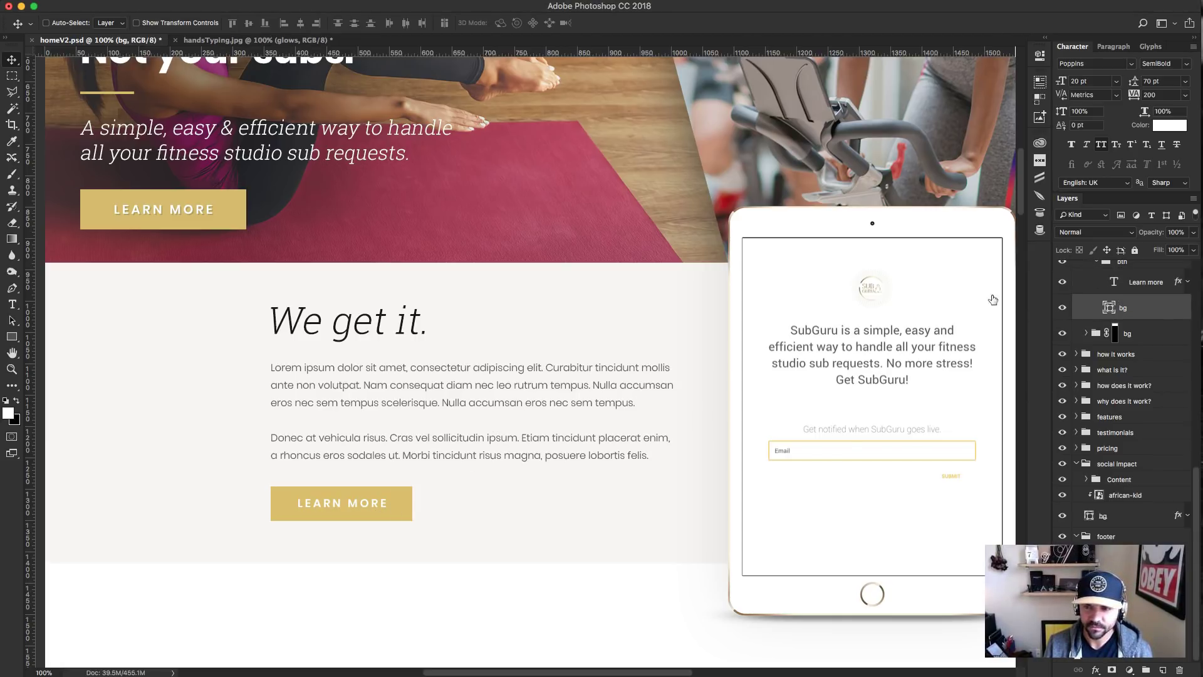
Paste the copied layer style onto the text layer of the mission section's LEARN MORE button.
super+click(378, 506)
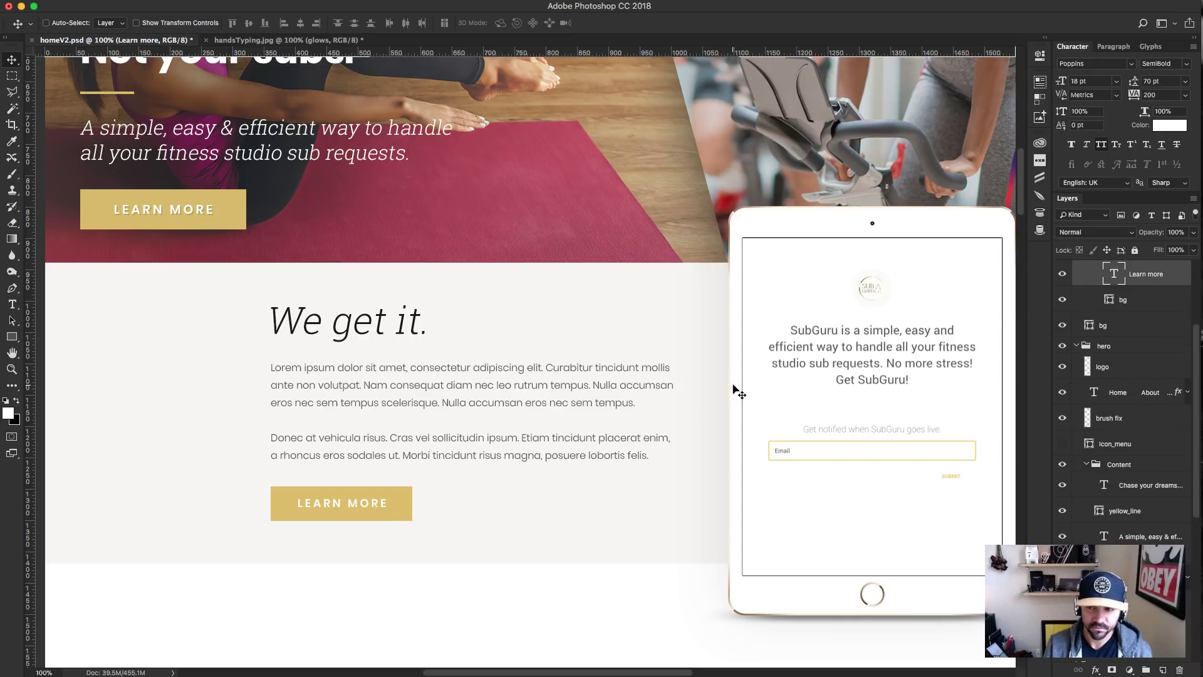
right_click(1140, 287)
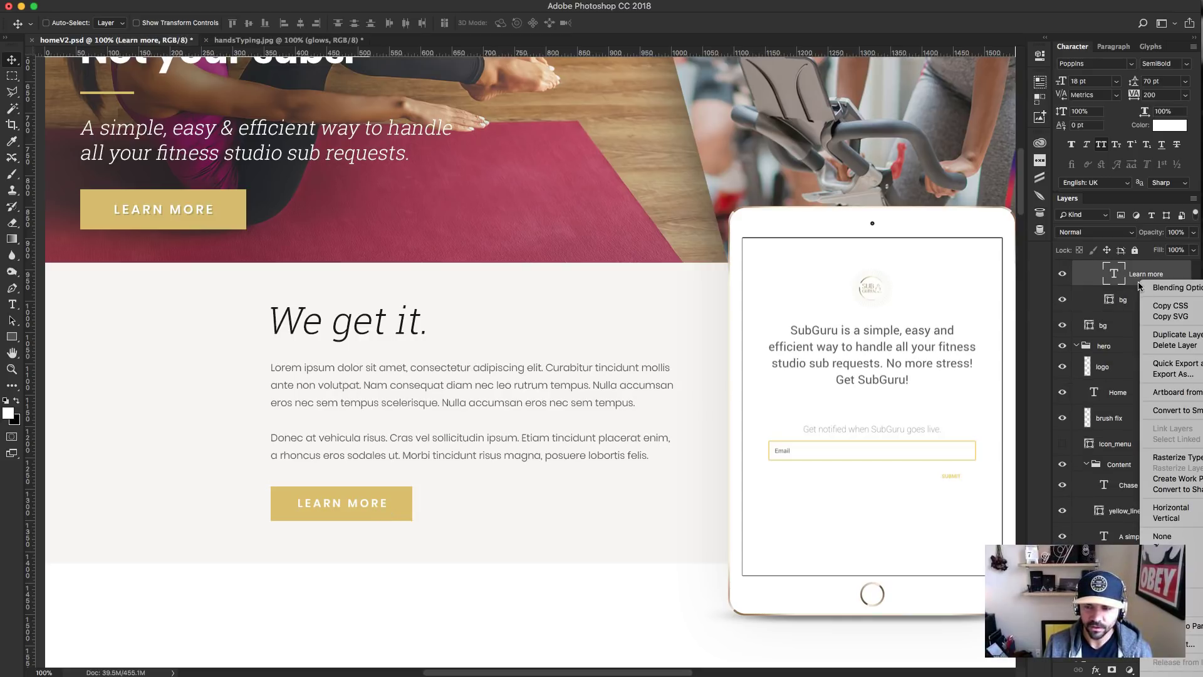
key(Escape)
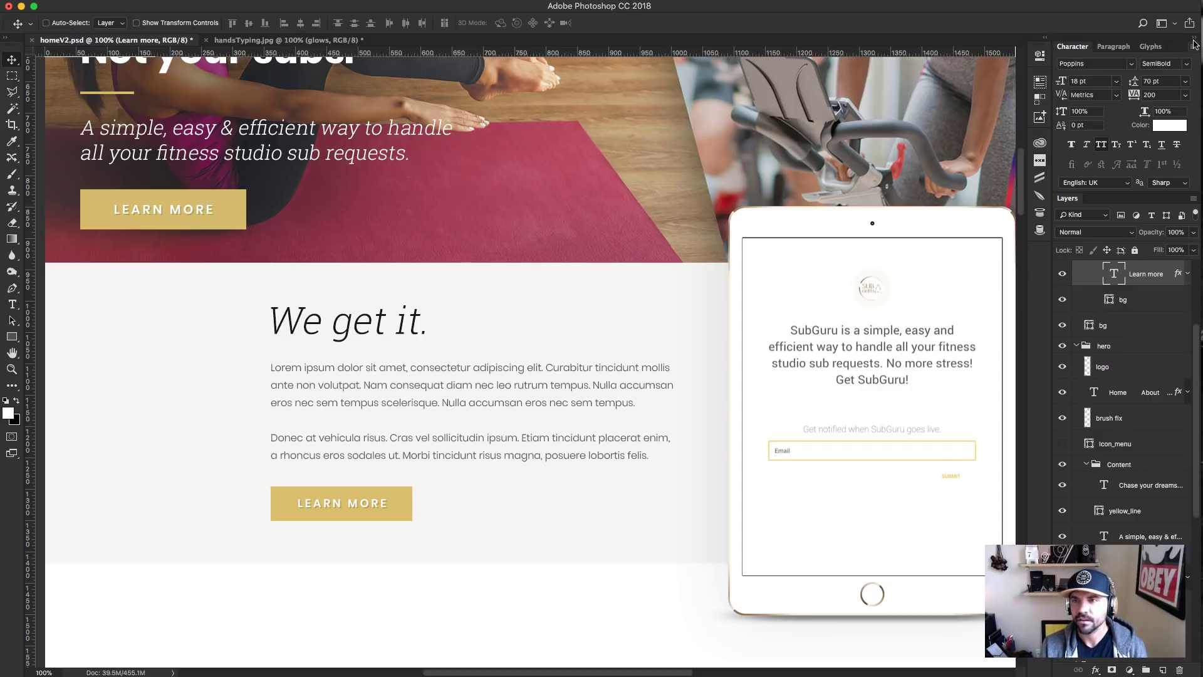
Float the Layers panel over the canvas and clear the mission Learn more text layer's style.
drag(1071, 201, 826, 42)
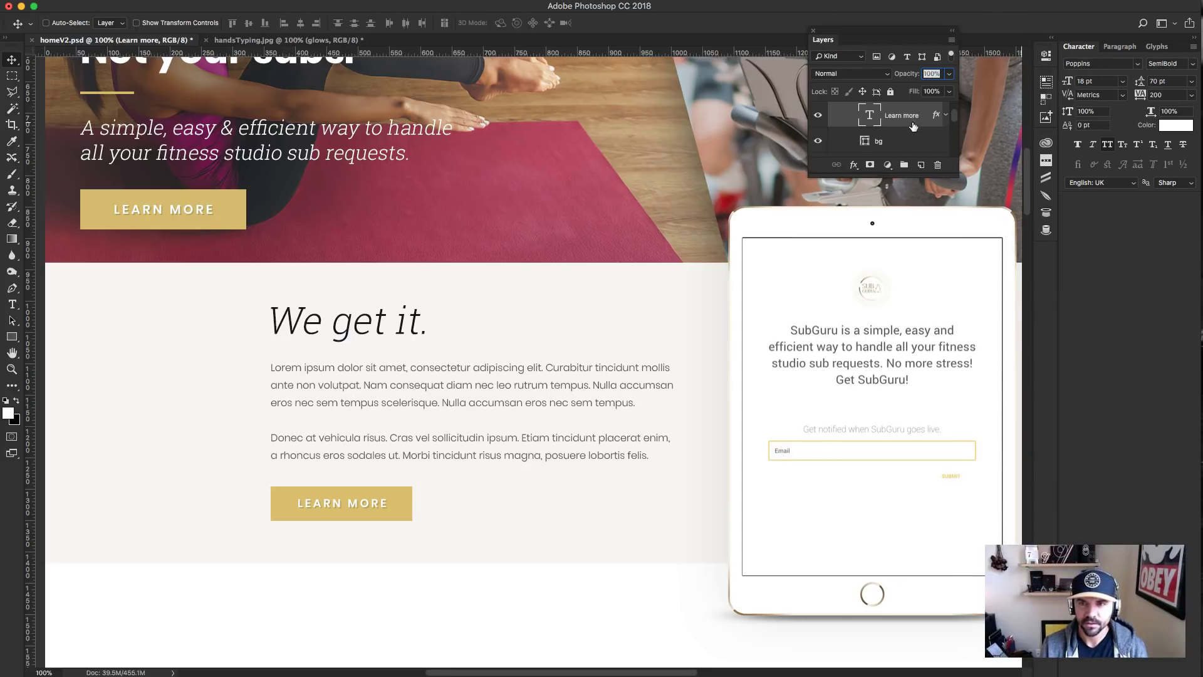
right_click(913, 126)
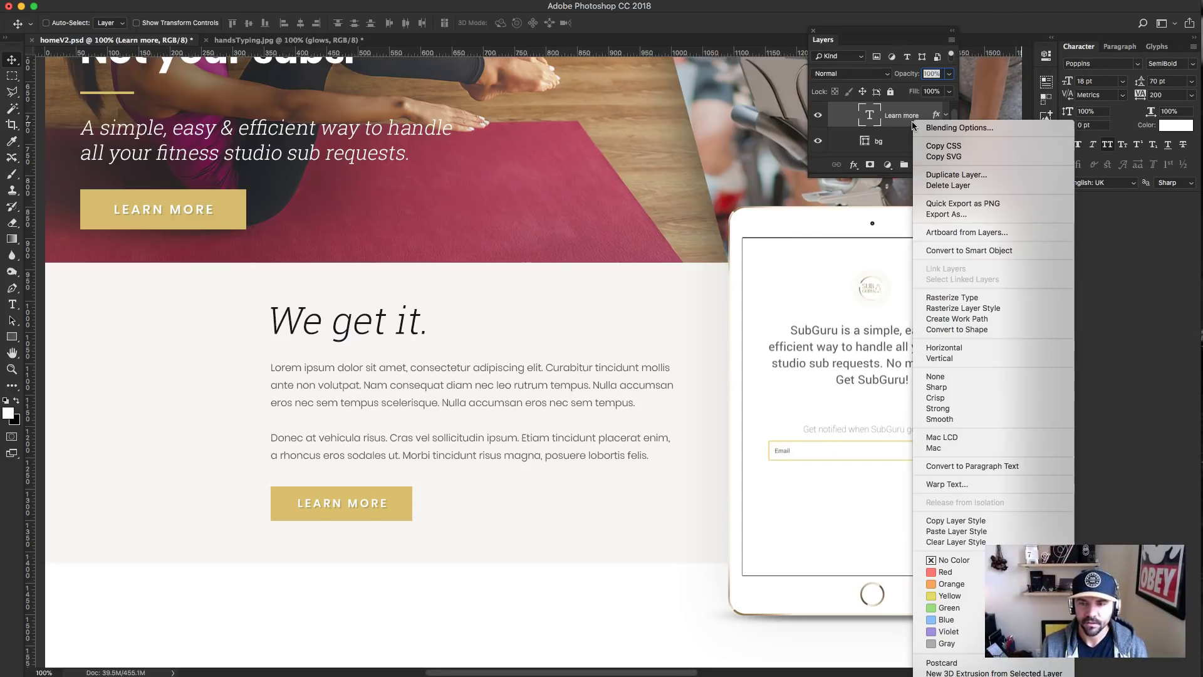
click(949, 541)
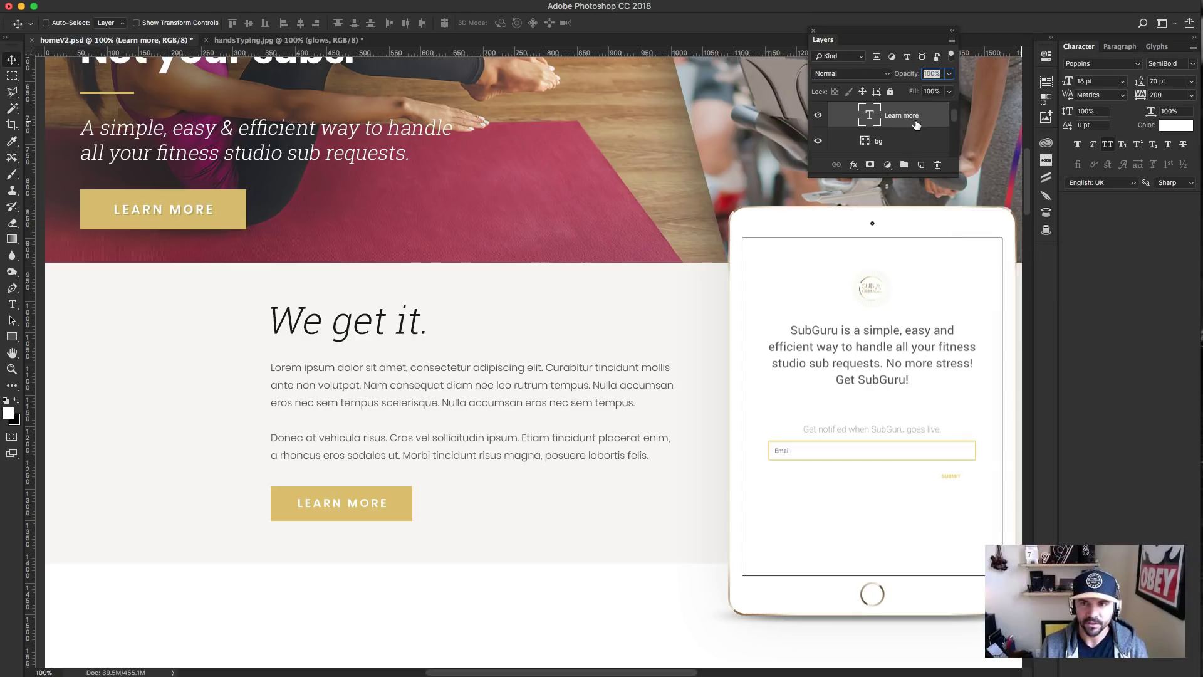
Paste the layer style back onto the mission Learn more text layer and dock the Layers panel again.
right_click(916, 125)
click(965, 534)
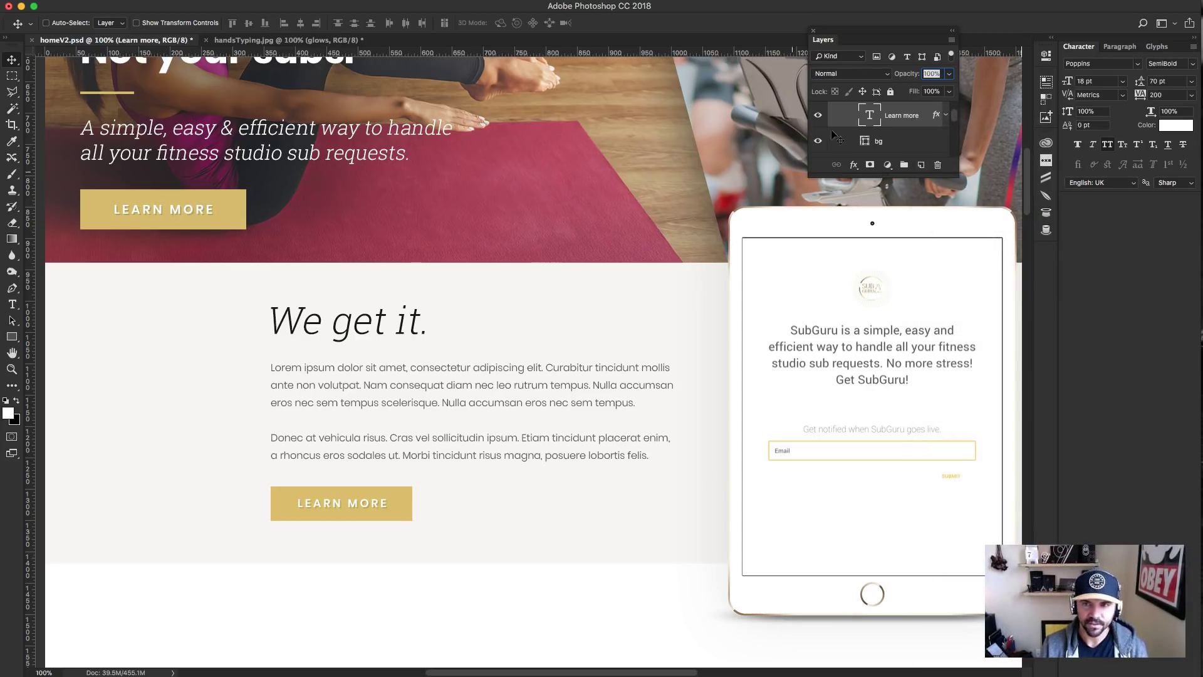
drag(825, 40, 1091, 208)
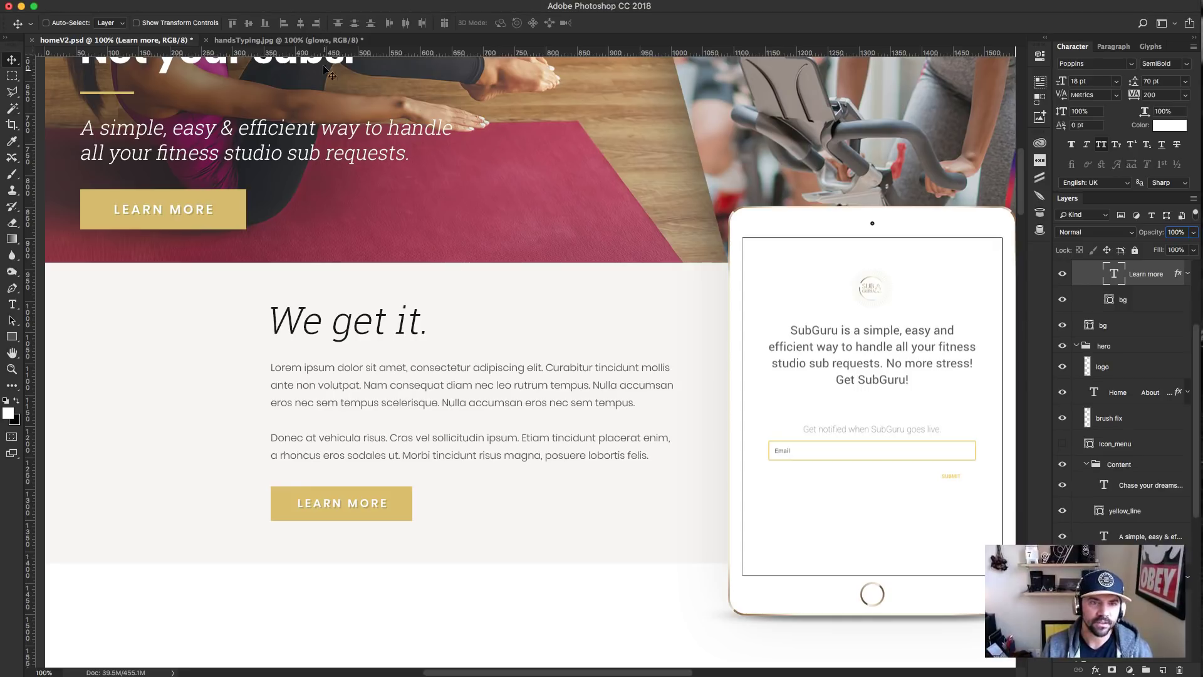
In handsTyping.jpg, toggle the visibility of the upper Layer 0 and the glows group off and back on.
click(314, 40)
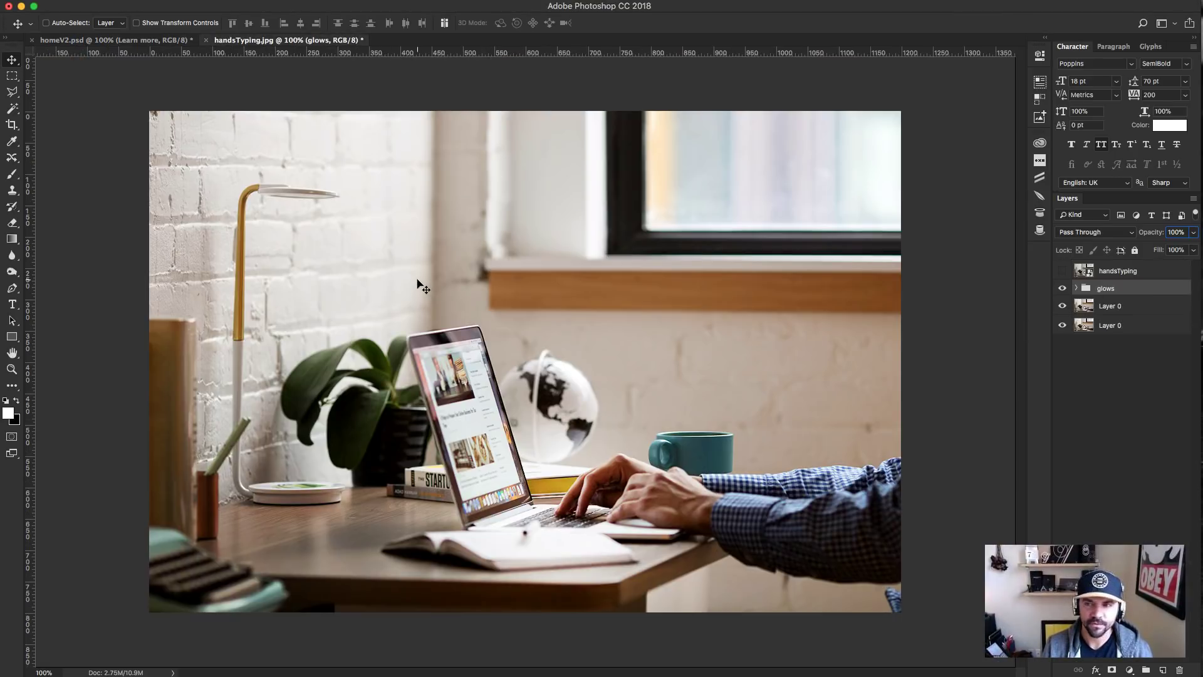
click(1063, 306)
click(1064, 289)
click(1064, 288)
click(1062, 306)
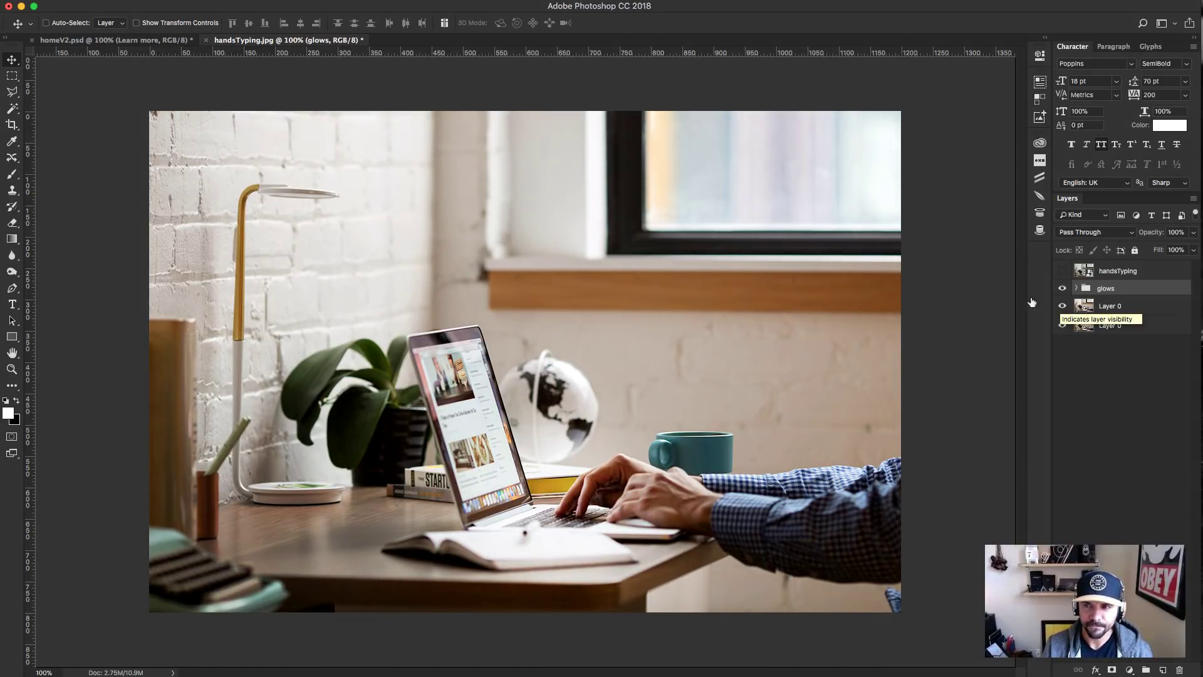
In homeV2.psd, select the ipad layer, toggle its effects off and on, and view its layer style options.
click(150, 41)
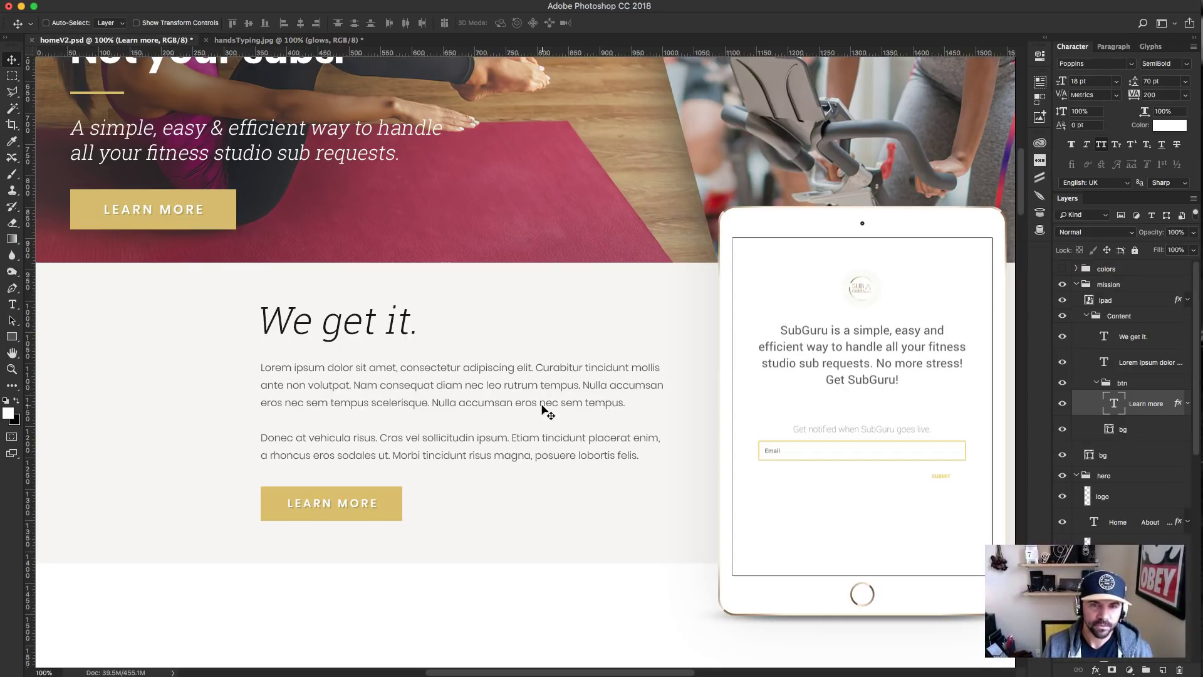
scroll(545, 408, up, 3)
scroll(545, 409, down, 10)
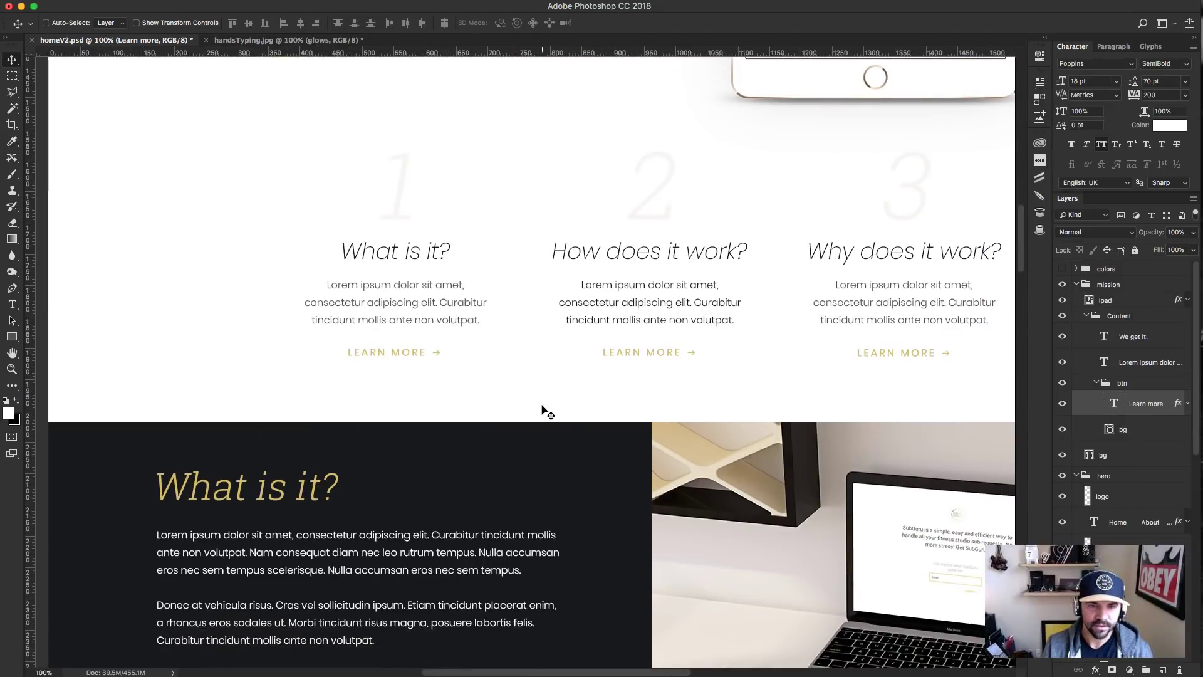
scroll(545, 409, up, 7)
scroll(545, 408, right, 2)
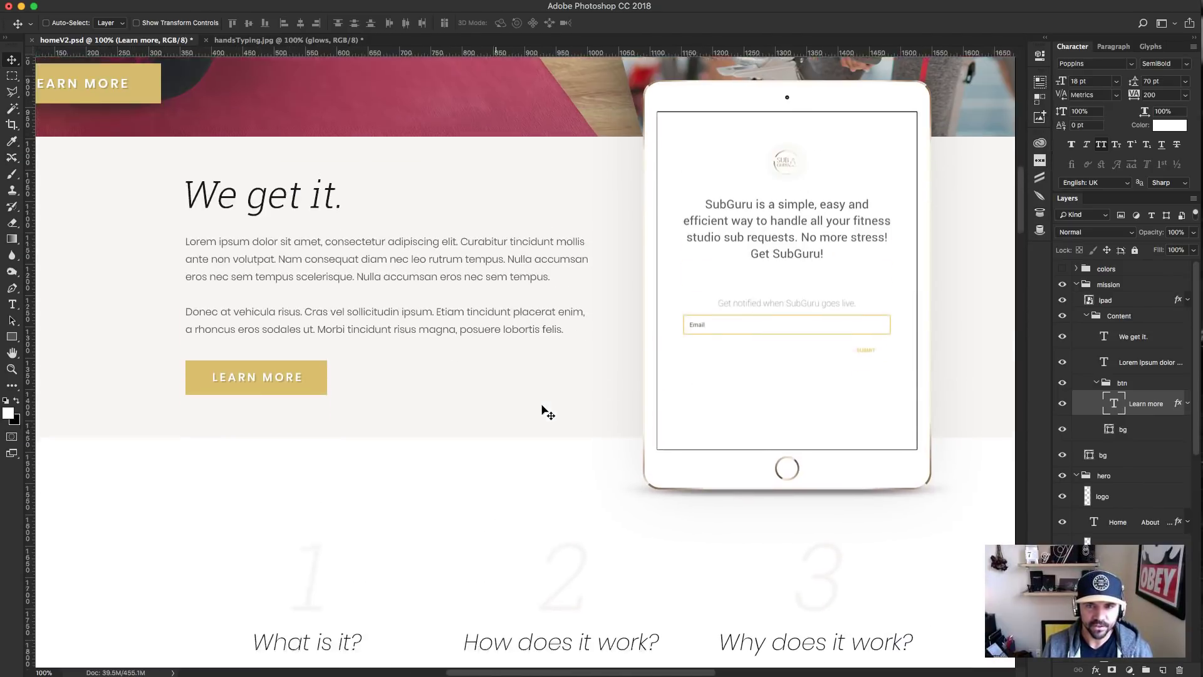
super+click(648, 355)
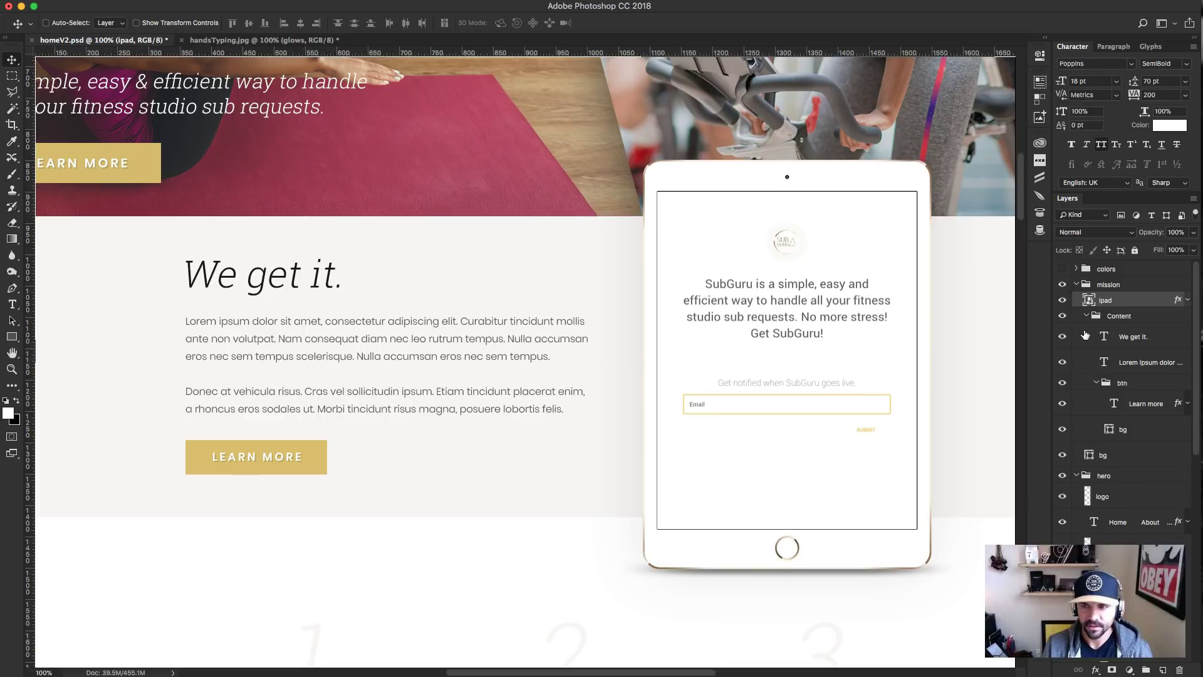
click(1187, 300)
click(1101, 314)
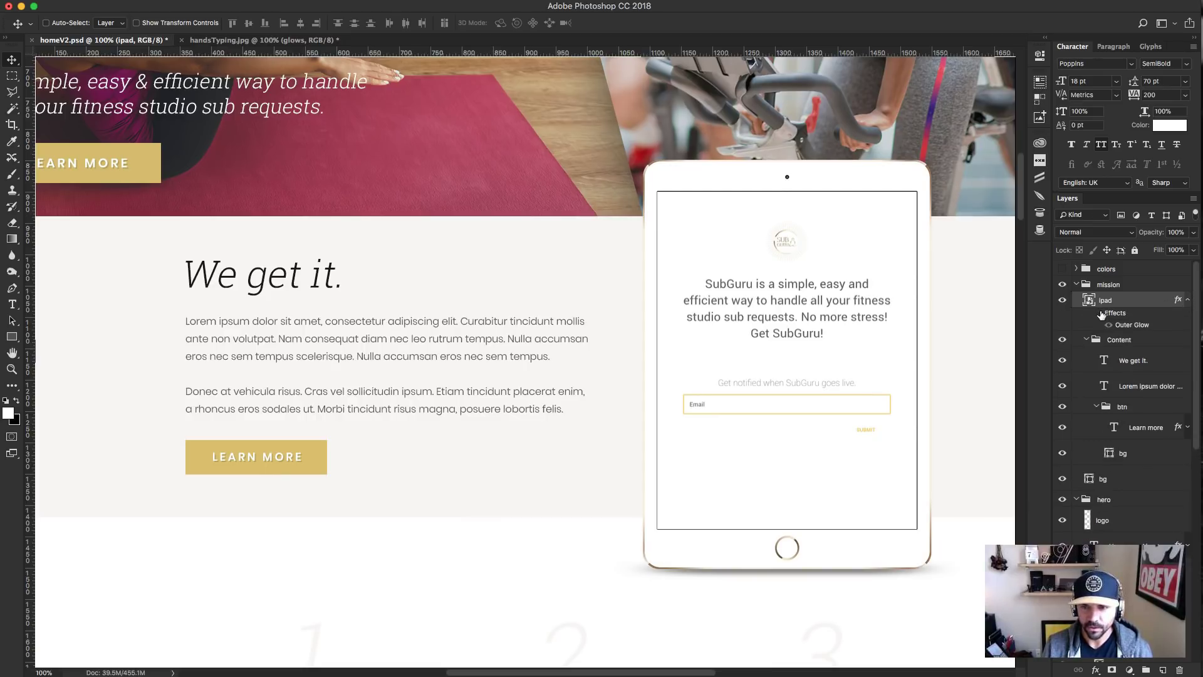
click(1101, 314)
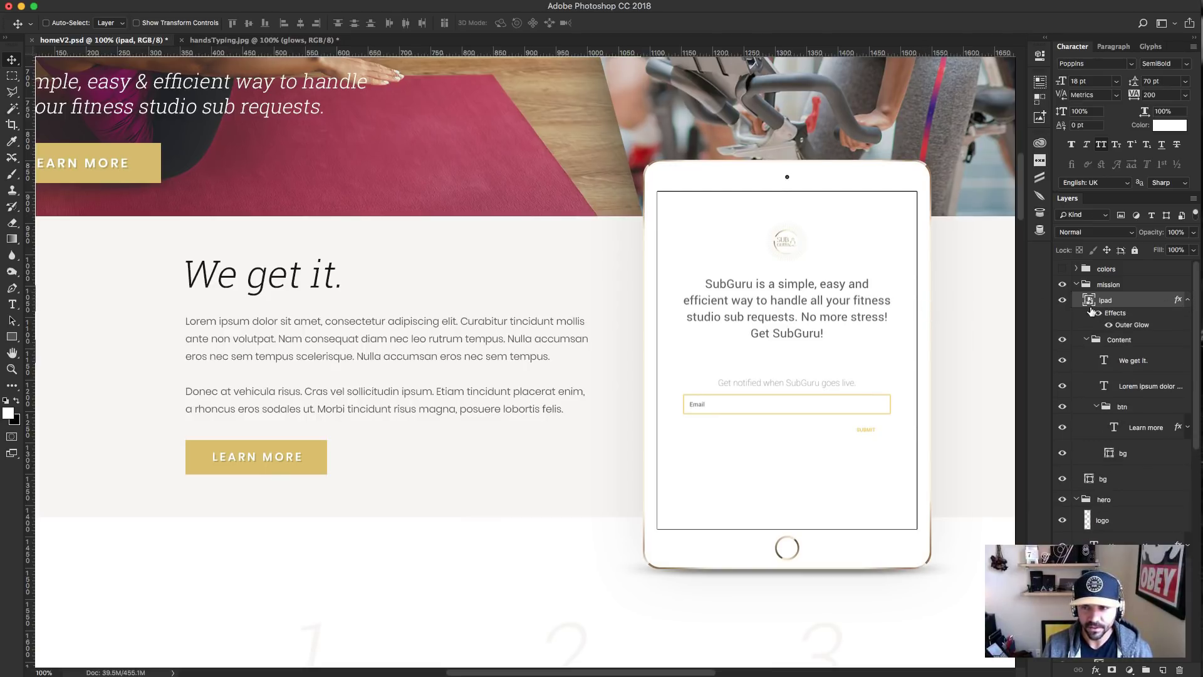
right_click(1136, 306)
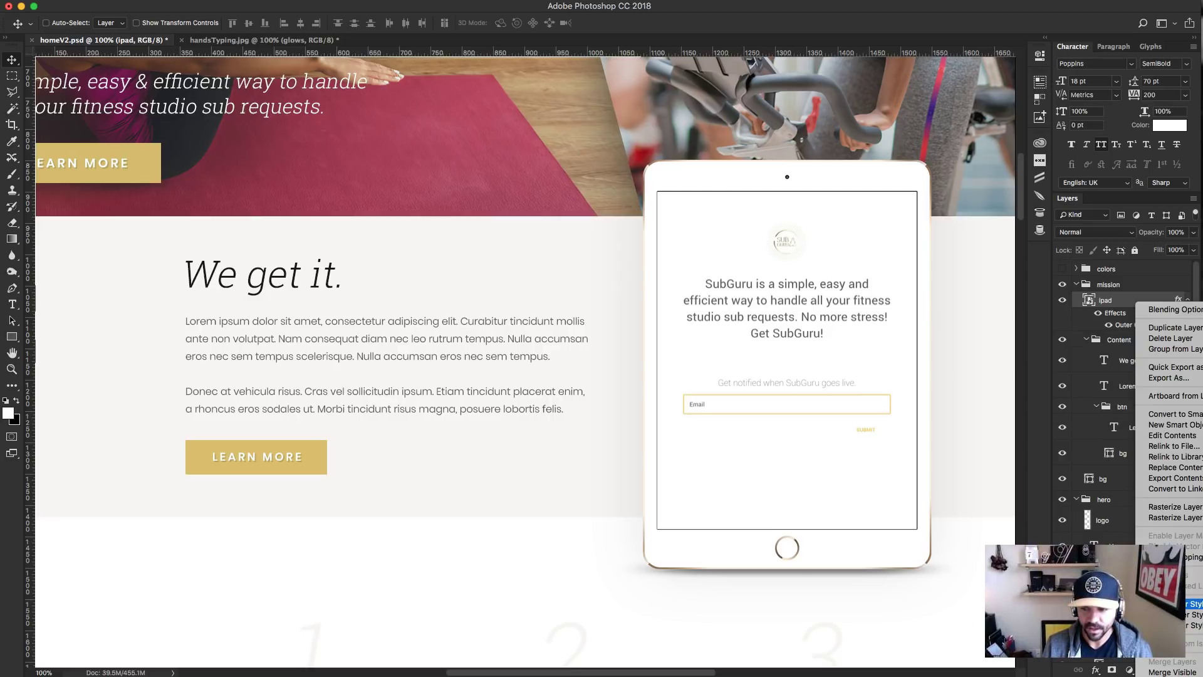
click(964, 524)
Select the dashboard layer in the How does it work? section, hide its effects, and undo the change.
scroll(779, 513, down, 10)
scroll(779, 513, down, 10)
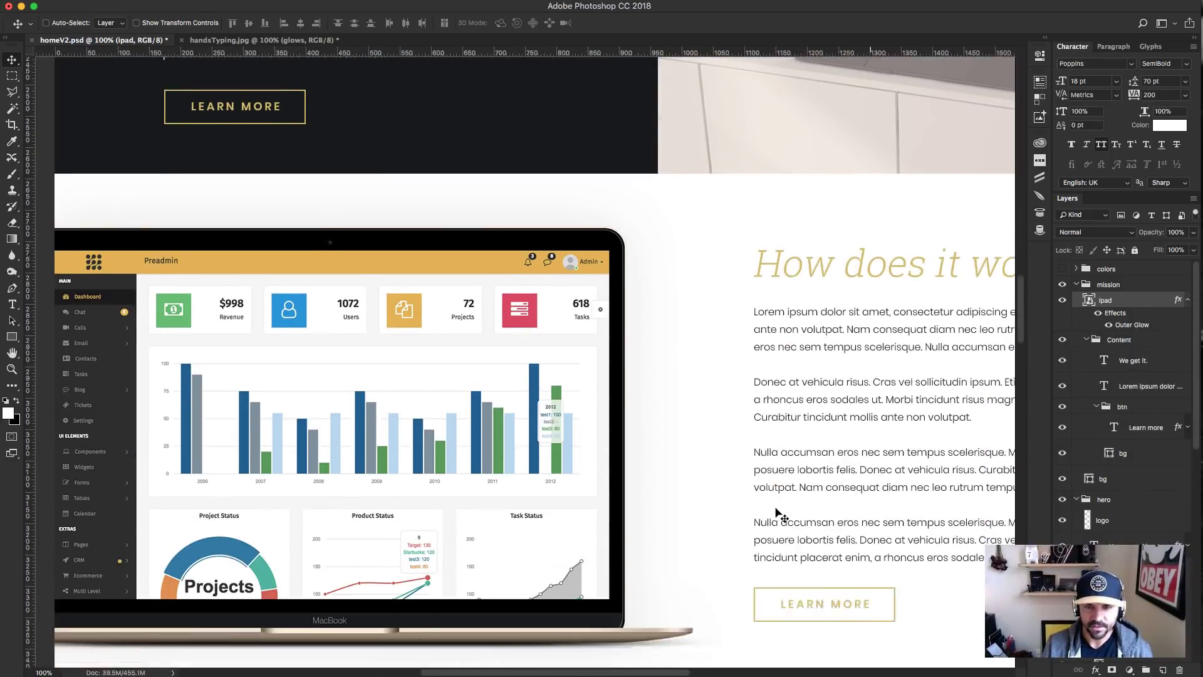
key(super)
super+click(611, 419)
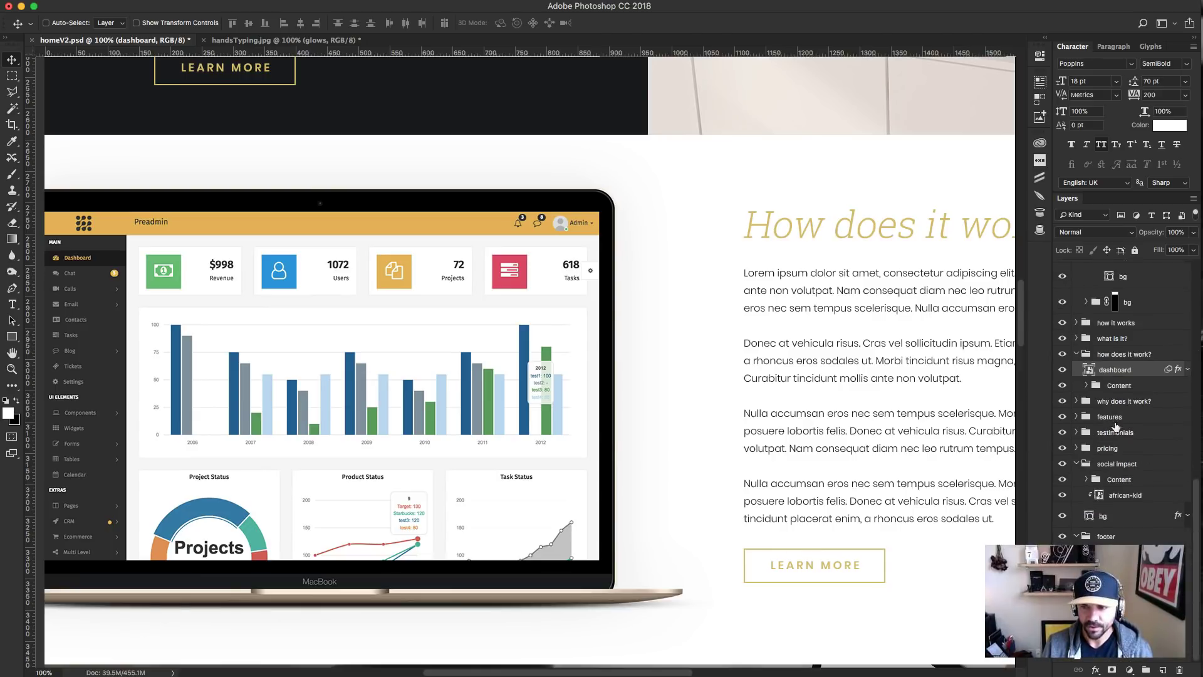
click(1187, 369)
click(1098, 382)
right_click(1152, 370)
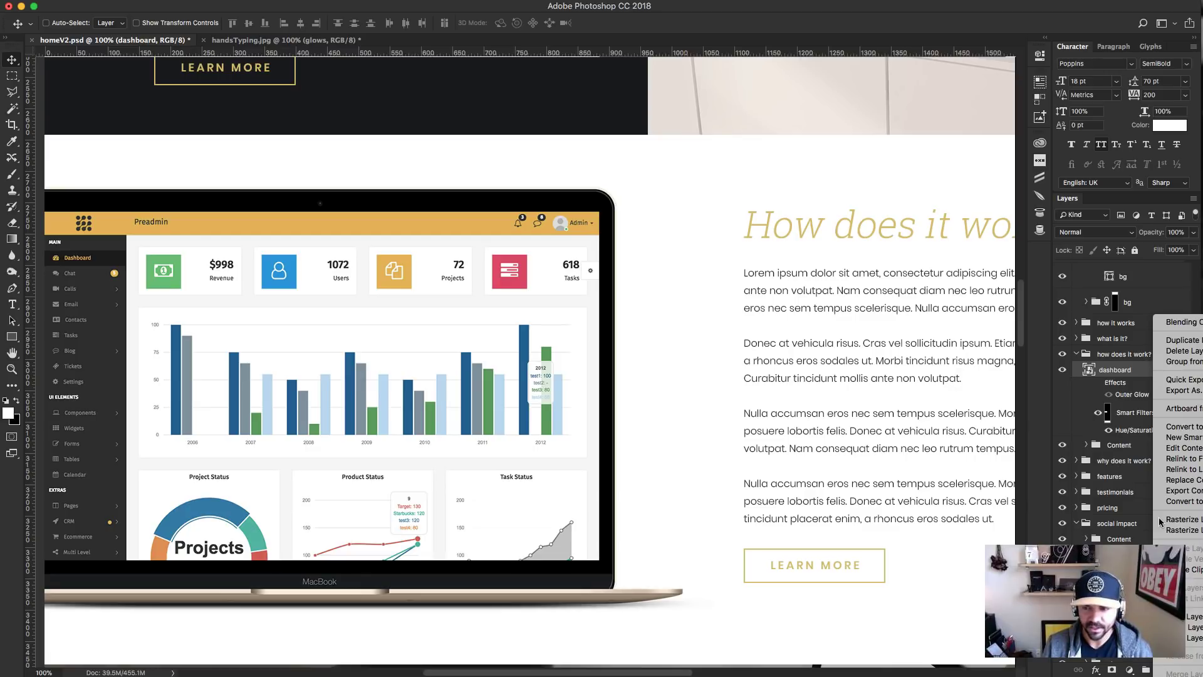
key(Escape)
key(super+z)
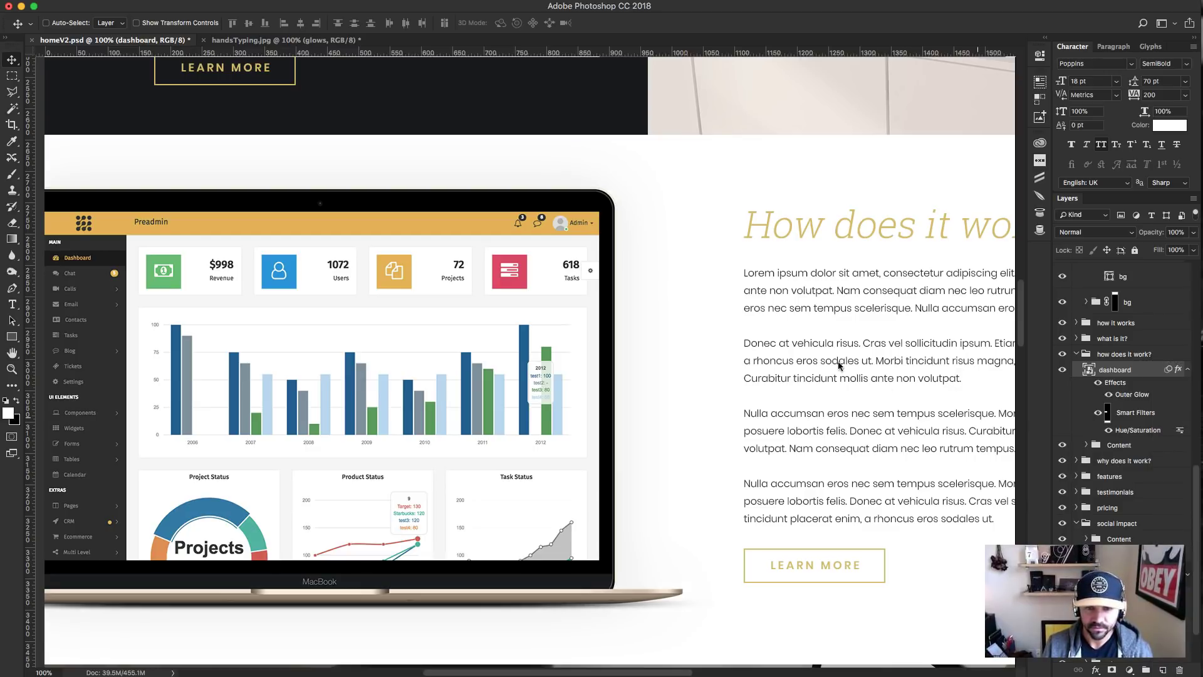
Switch to the handsTyping.jpg document.
click(297, 42)
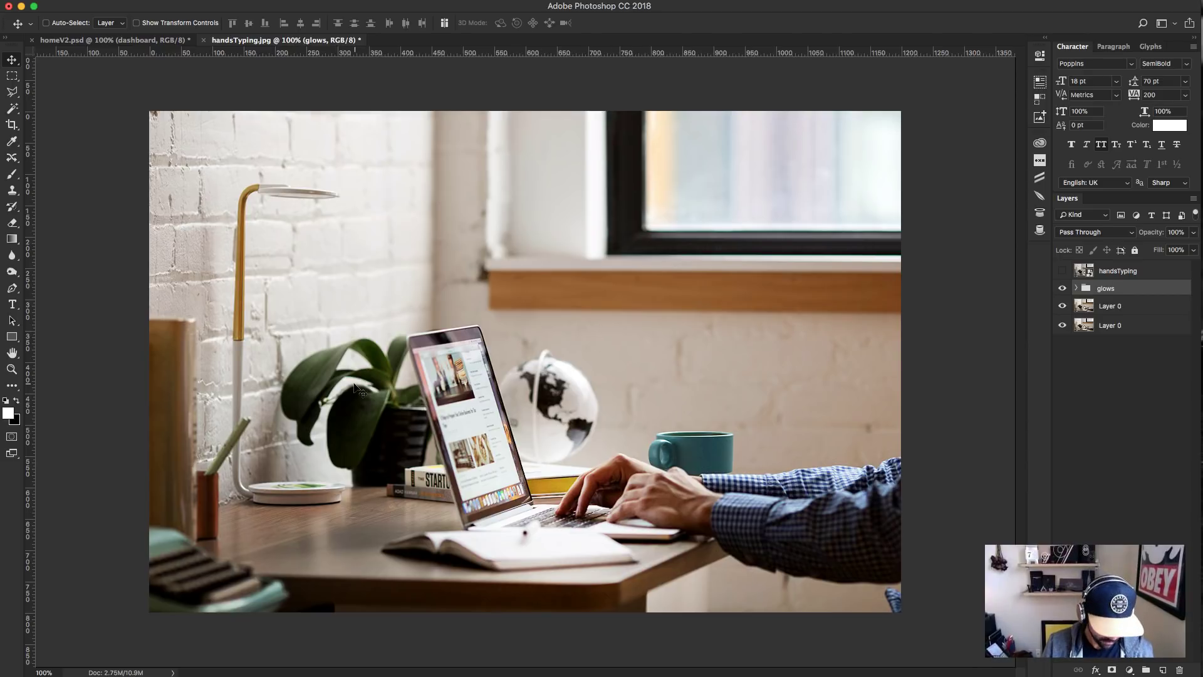
Try an image width of 2000 px for handsTyping.jpg, restore the width to 1200 px, and apply the image size.
key(super+alt+i)
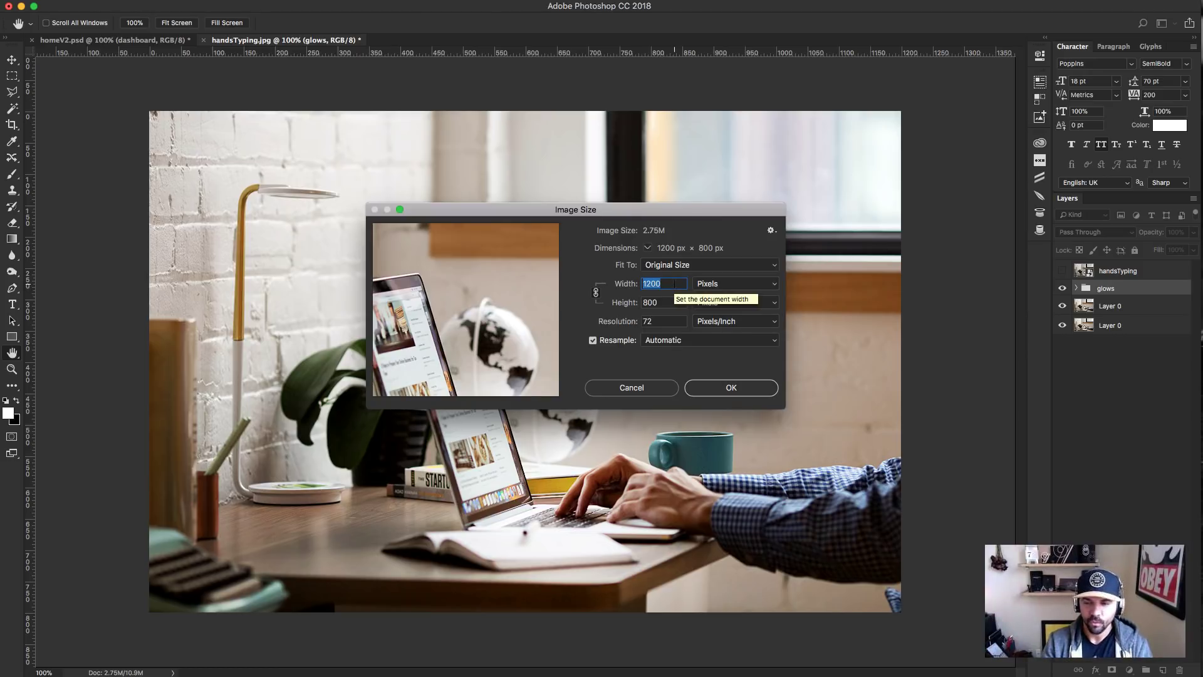
text(2000)
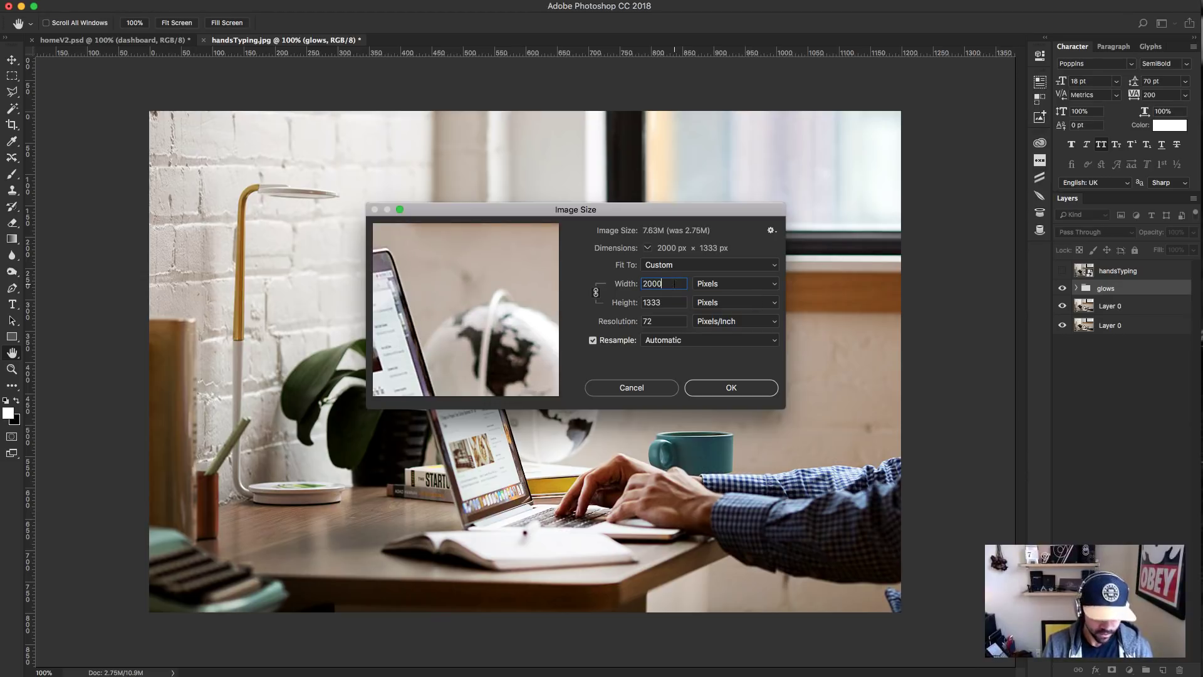
key(BackSpace)
key(BackSpace)
key(BackSpace)
key(BackSpace)
text(1)
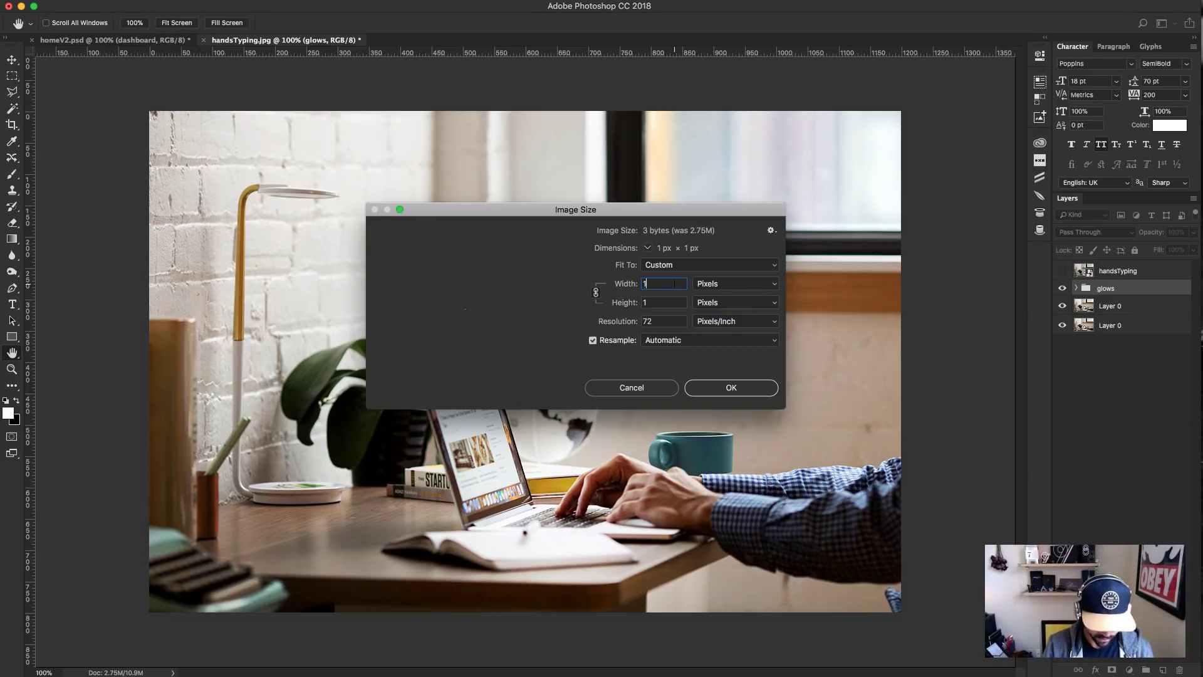
text(200)
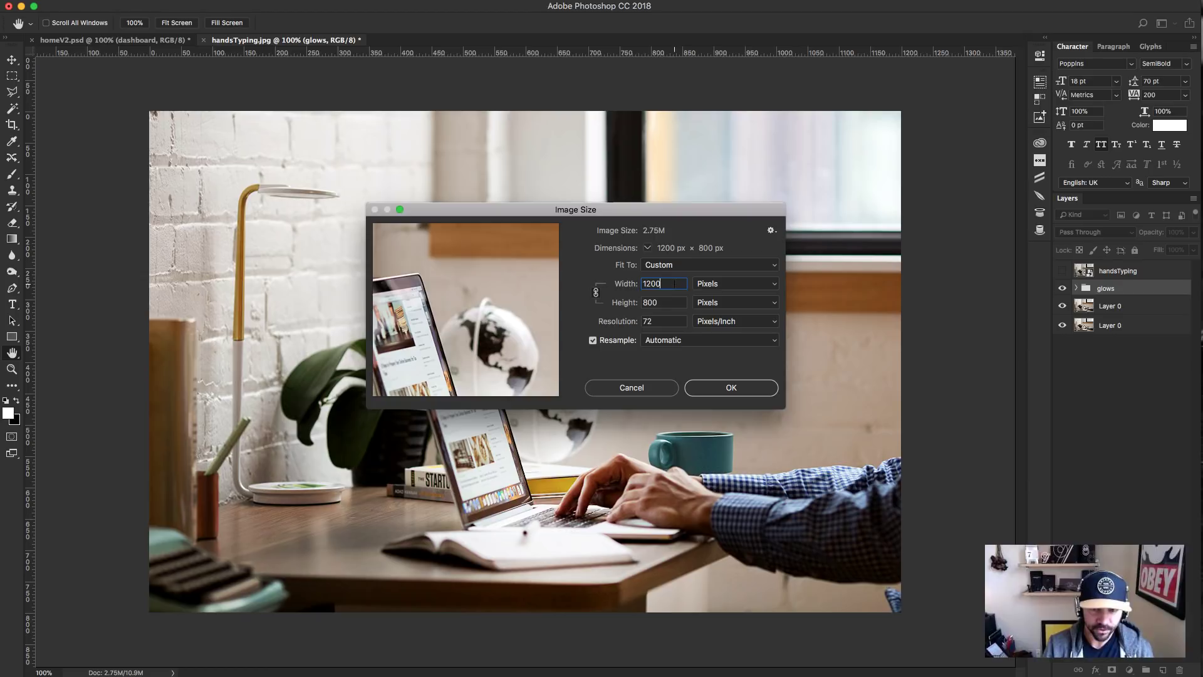
click(743, 389)
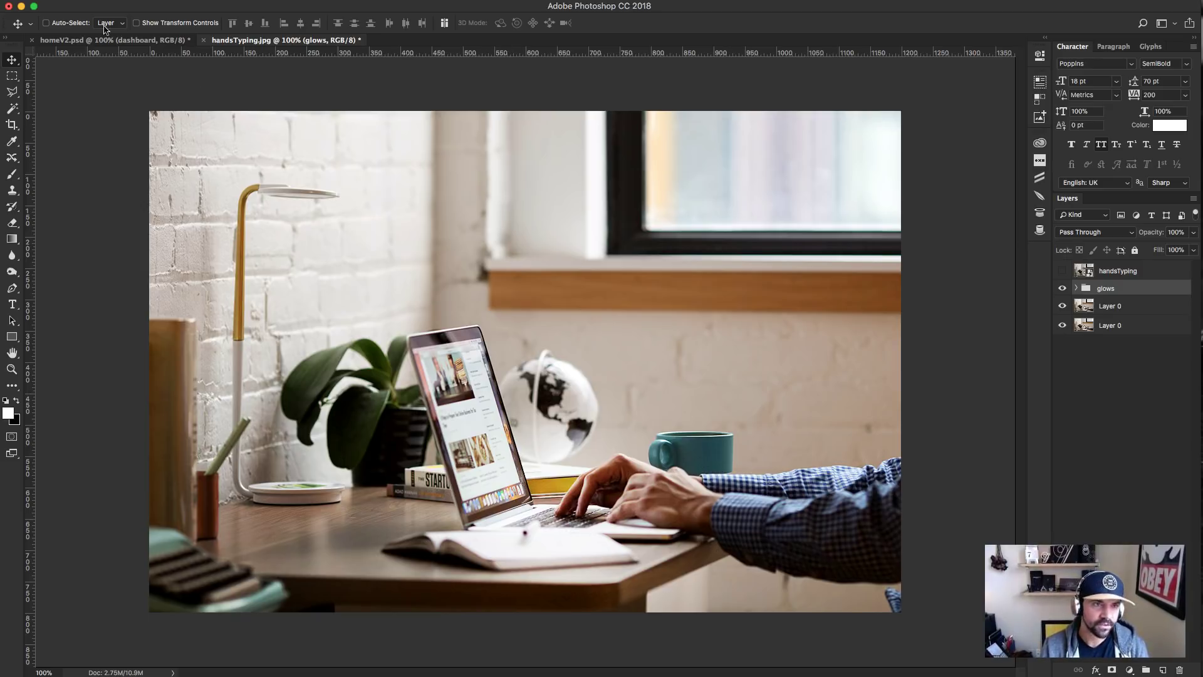
Save a JPEG copy as handsTyping.jpg on the Desktop, replacing the existing file, at Maximum quality 12 with the Baseline ("Standard") format.
key(super+shift+s)
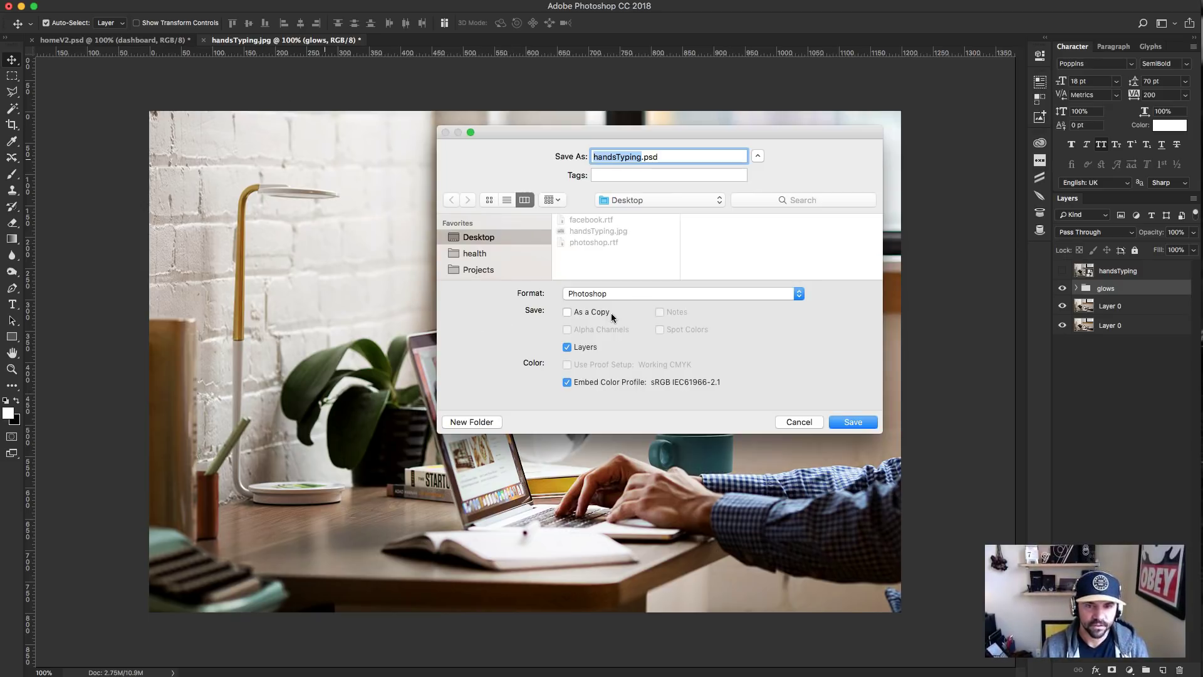
click(627, 294)
click(619, 375)
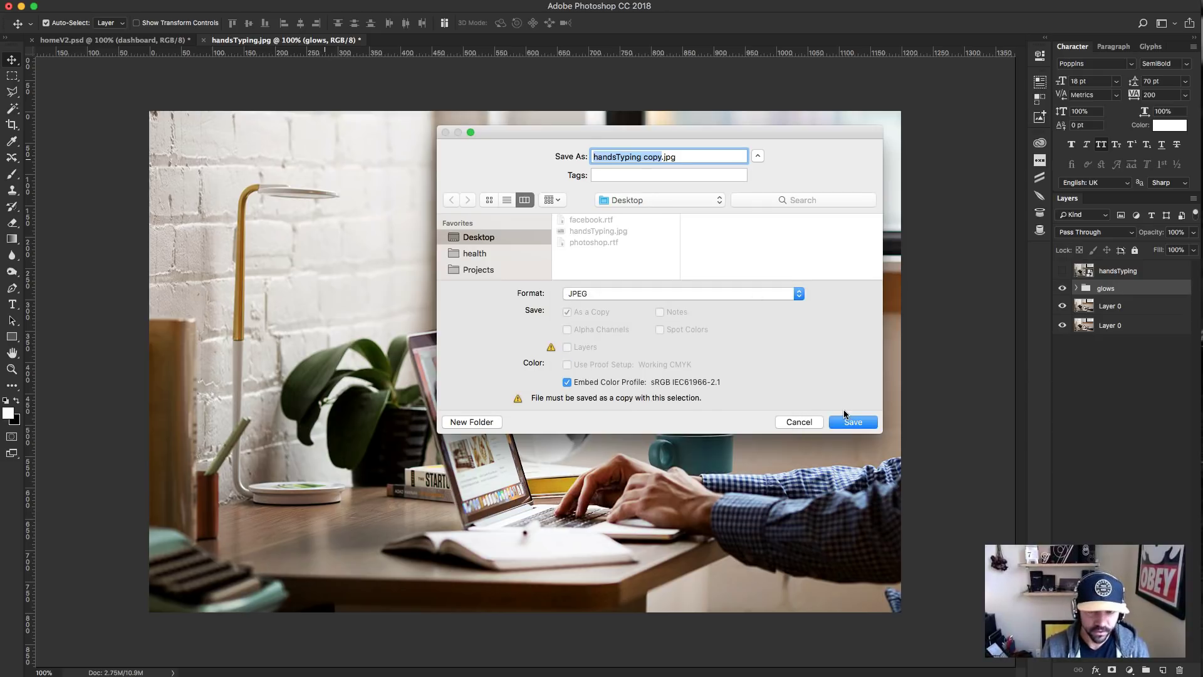
key(Right)
key(BackSpace)
key(BackSpace)
key(BackSpace)
key(BackSpace)
key(BackSpace)
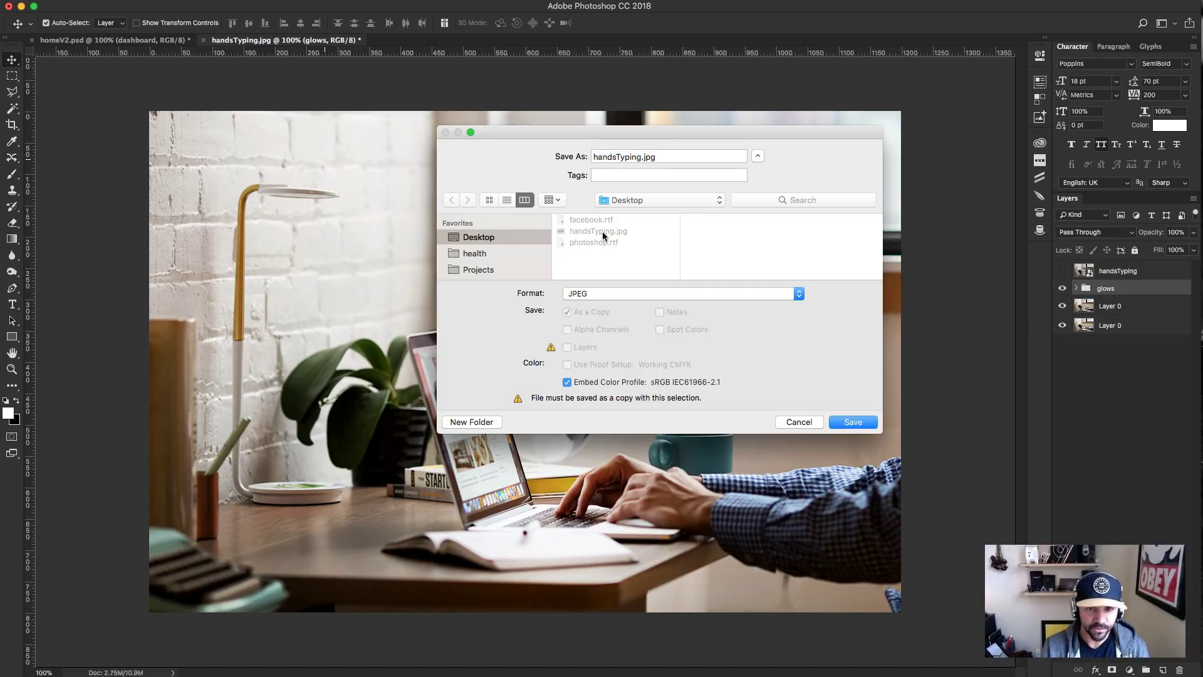
click(849, 420)
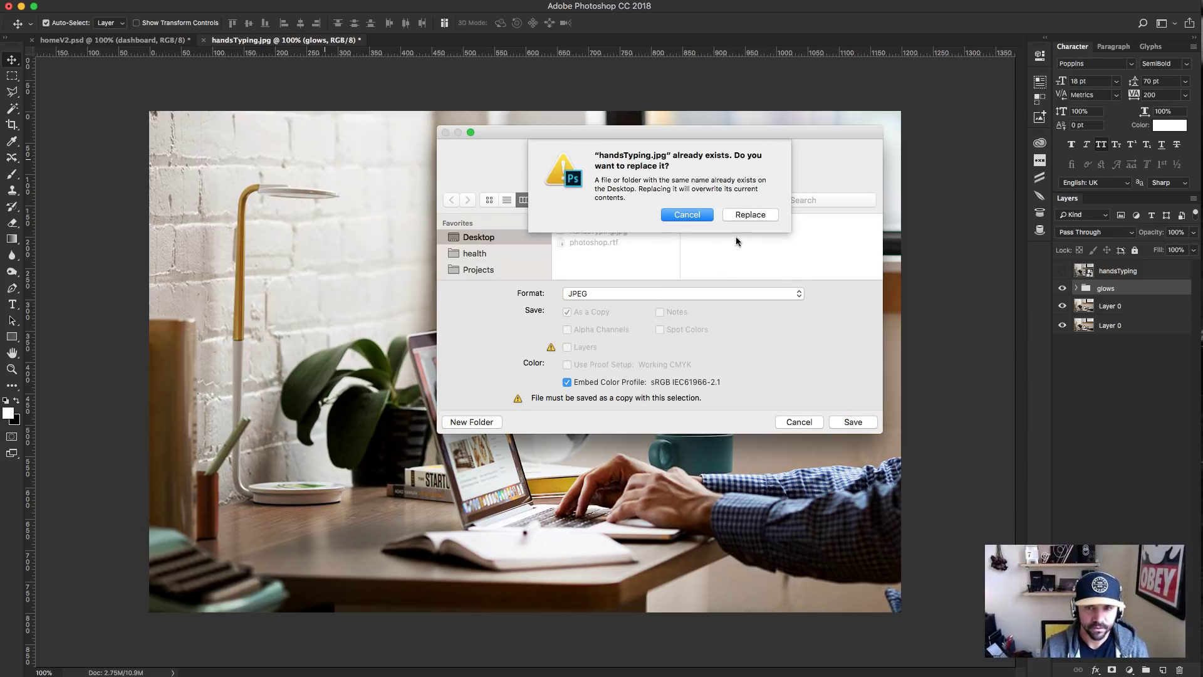
click(745, 217)
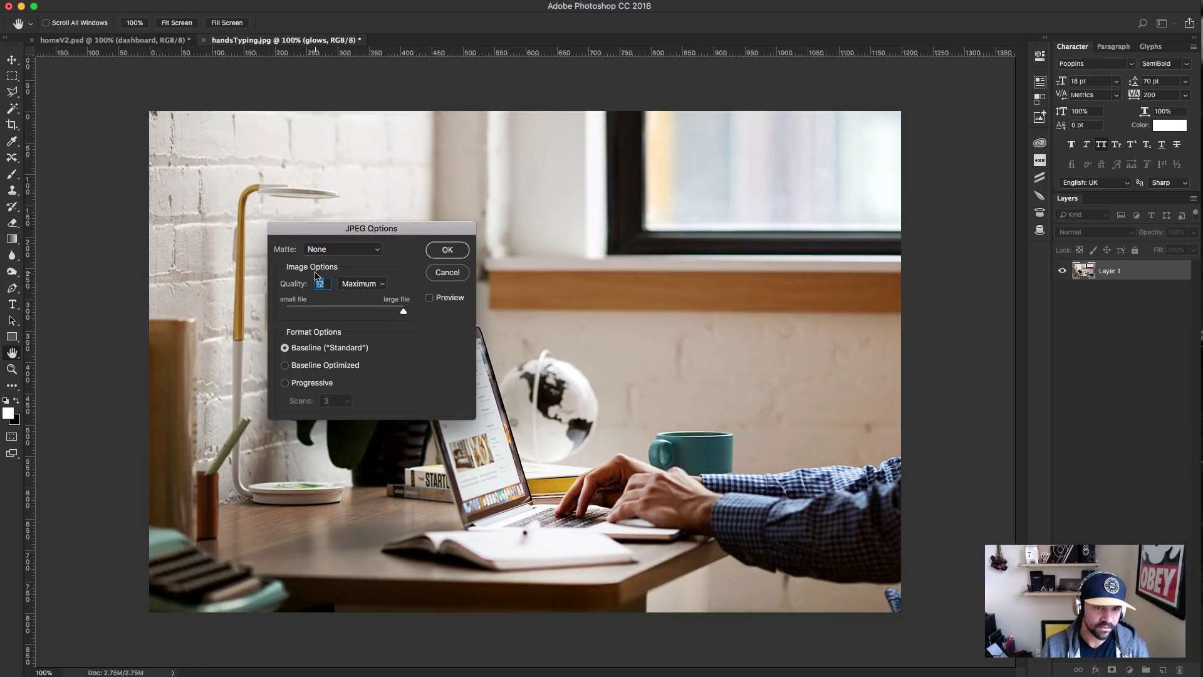
click(437, 251)
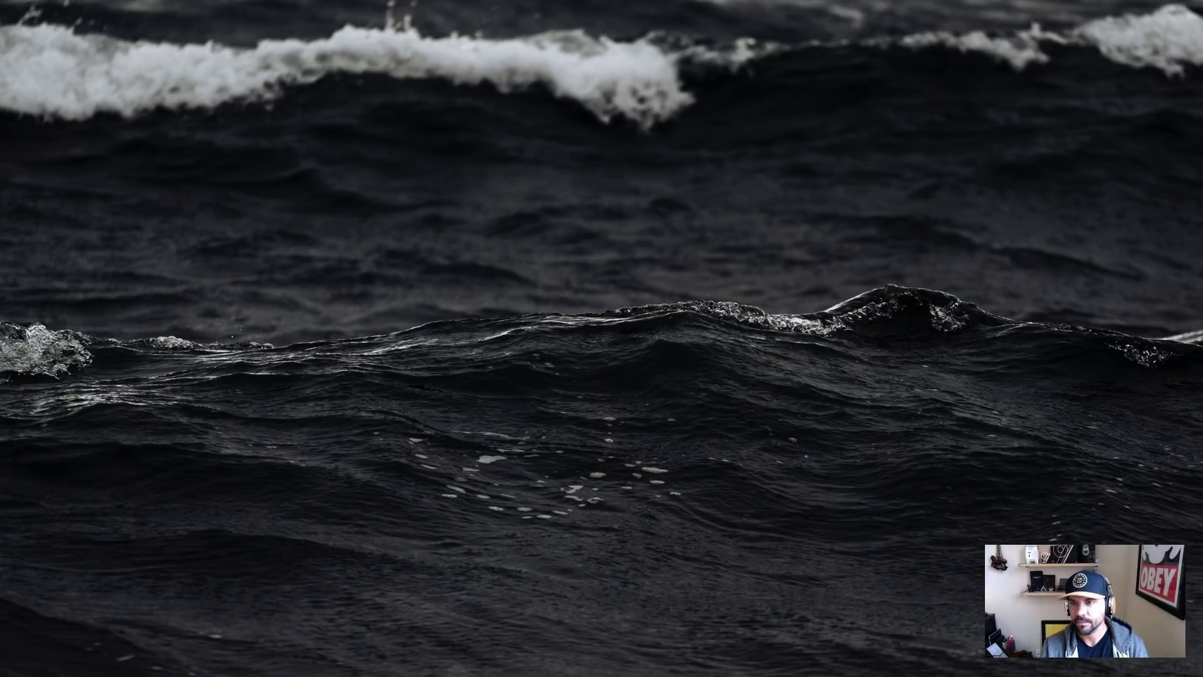
On the desktop, preview the saved handsTyping.jpg and check its file information.
click(1061, 137)
key(space)
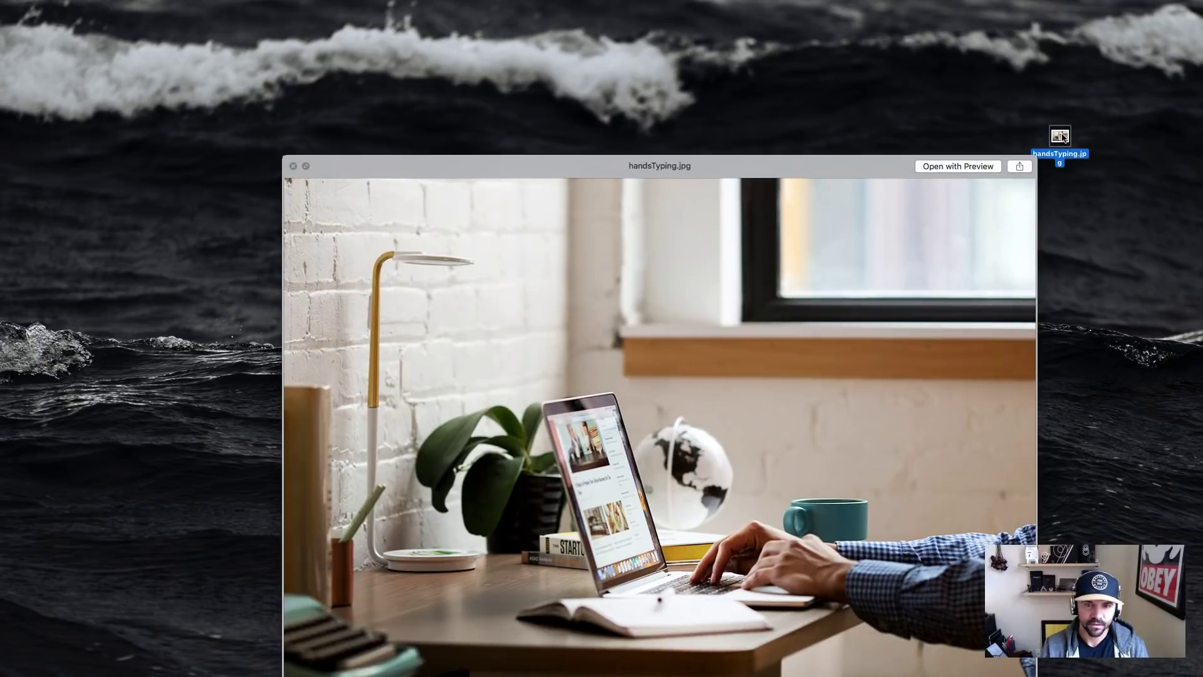
drag(839, 169, 788, 98)
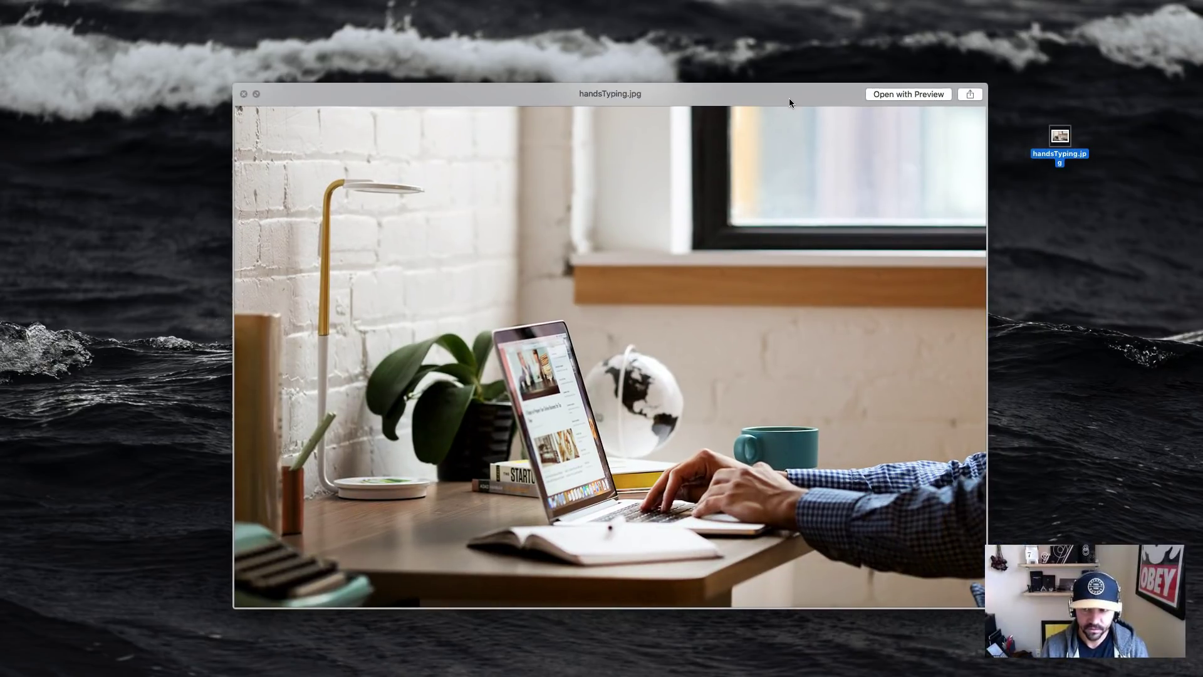
key(space)
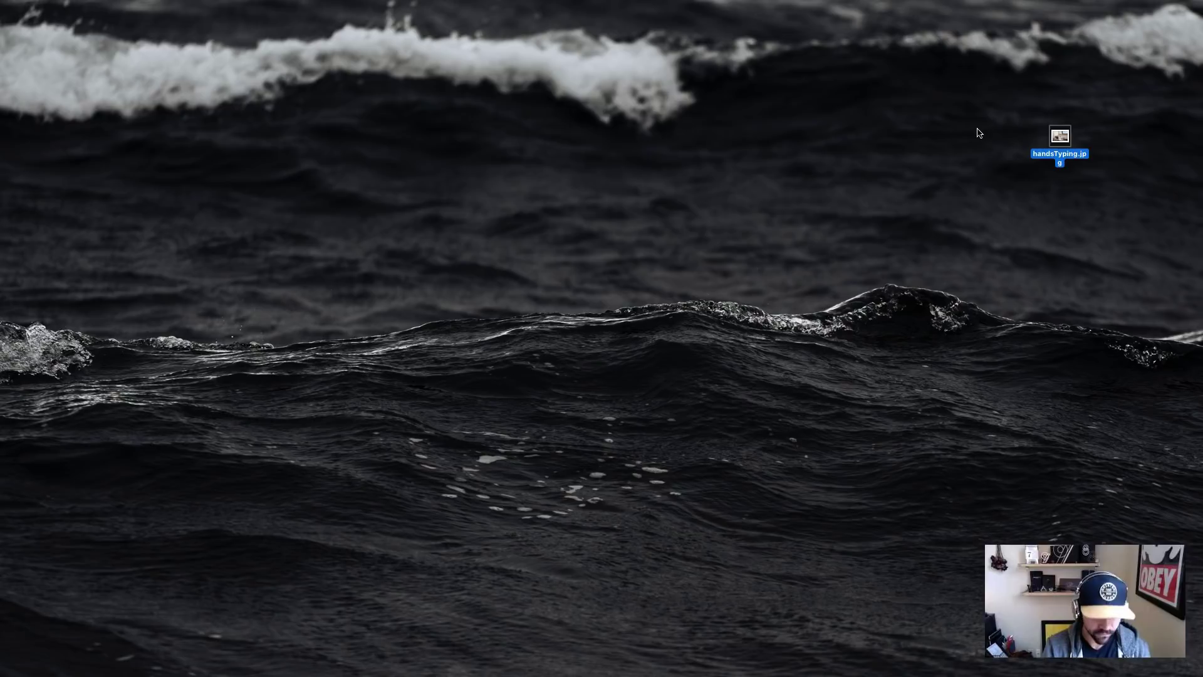
key(super+i)
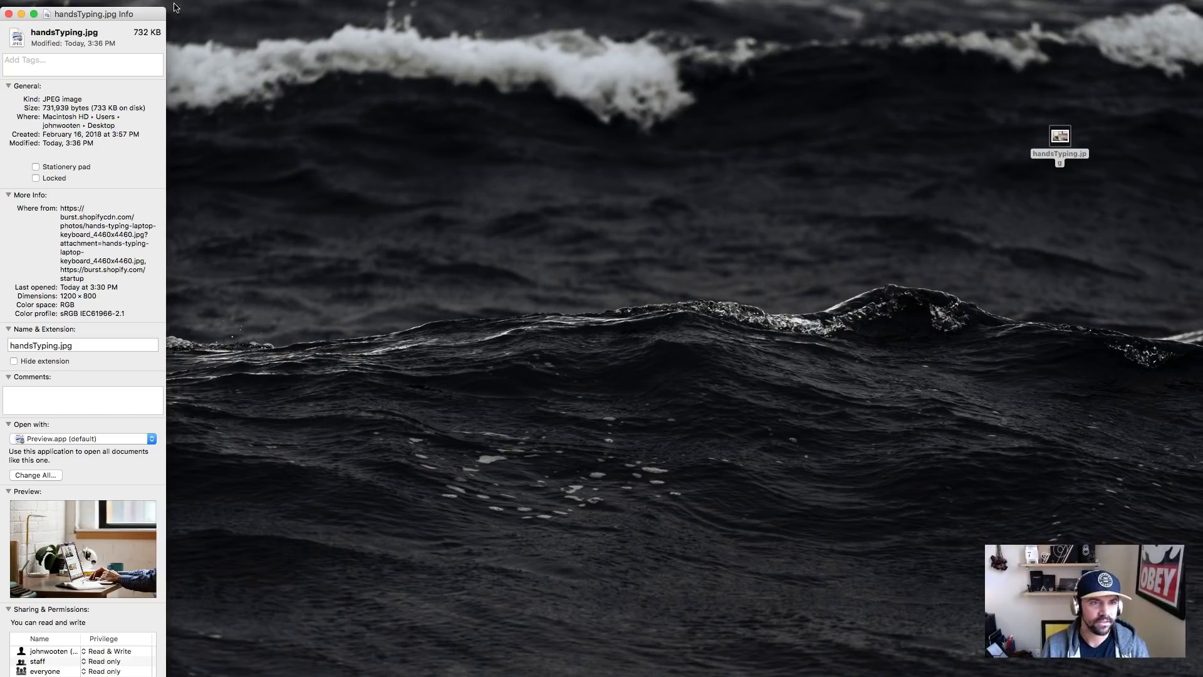
click(9, 14)
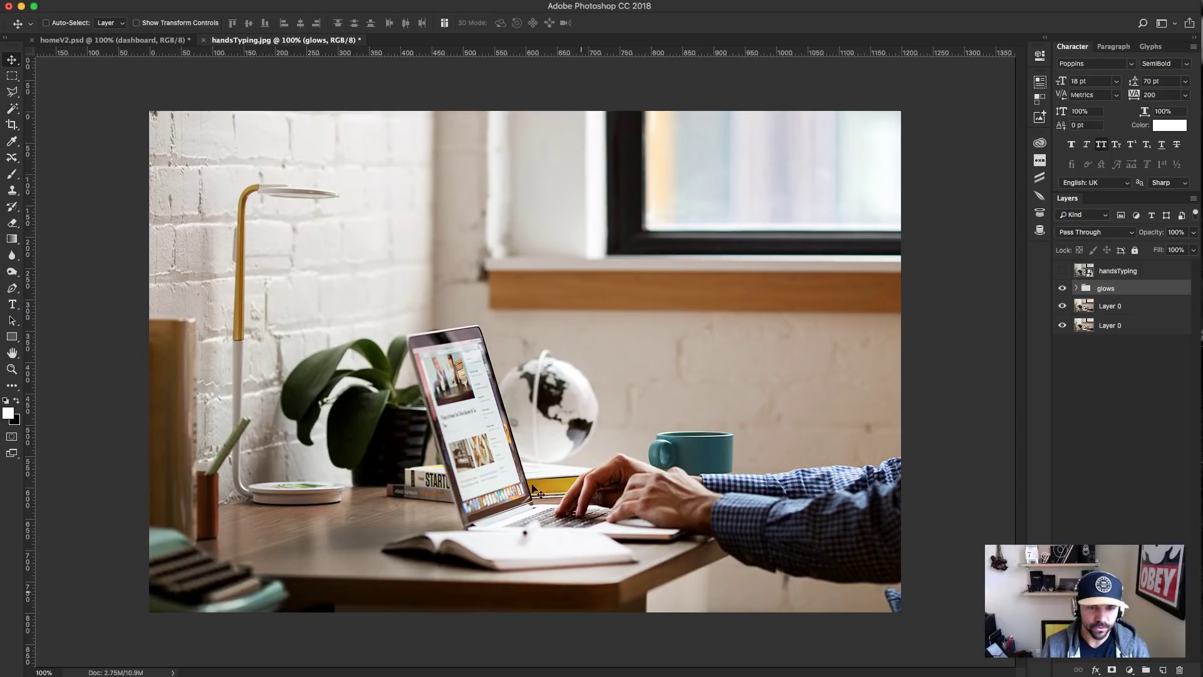
Back in Photoshop, export the image with Save for Web (Legacy) as a Very High, quality 80 JPEG named handsTypingWeb.jpg on the Desktop.
click(7, 1)
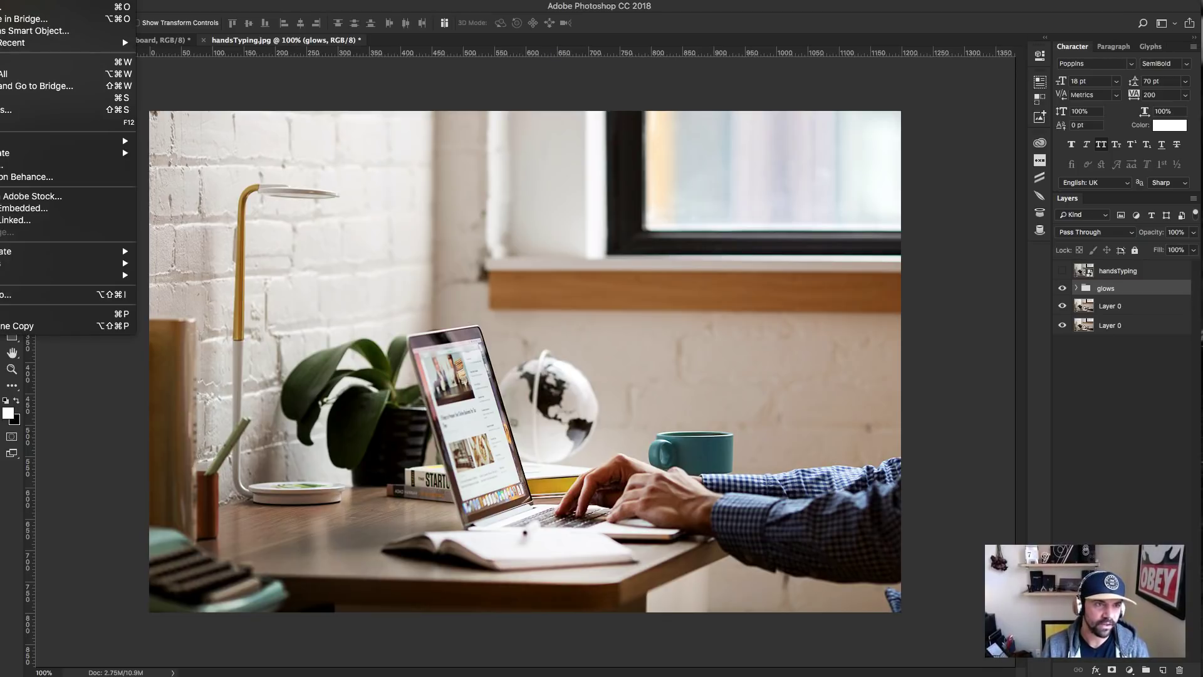
mouse_move(88, 141)
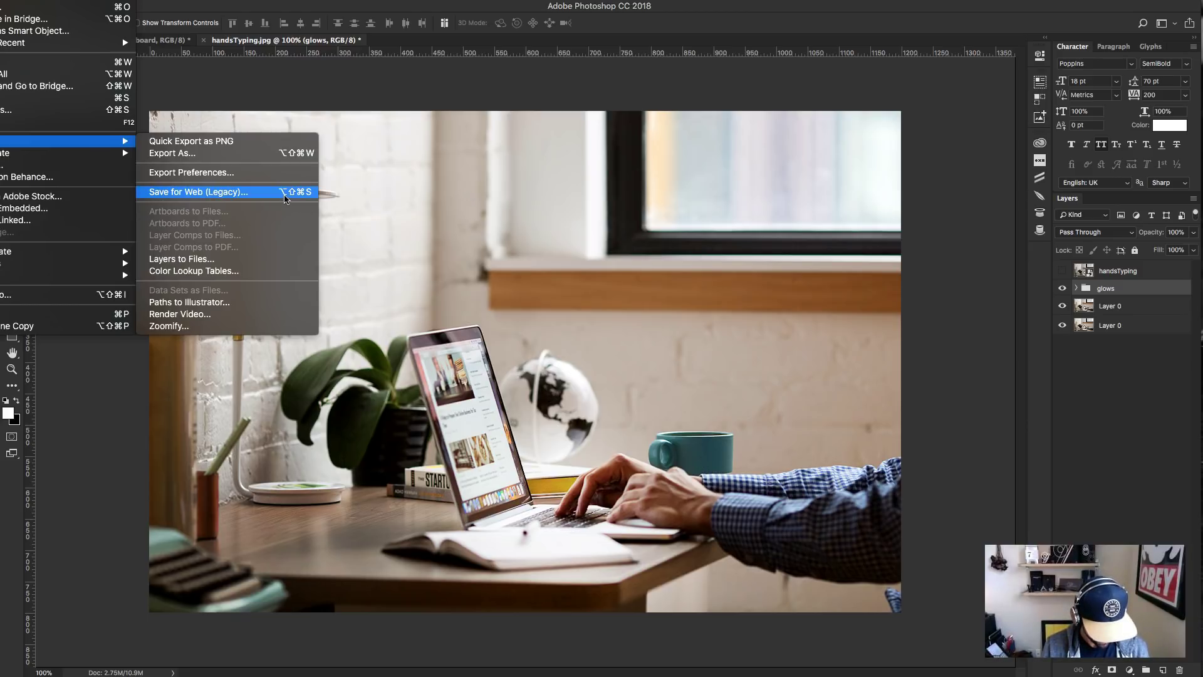
click(307, 198)
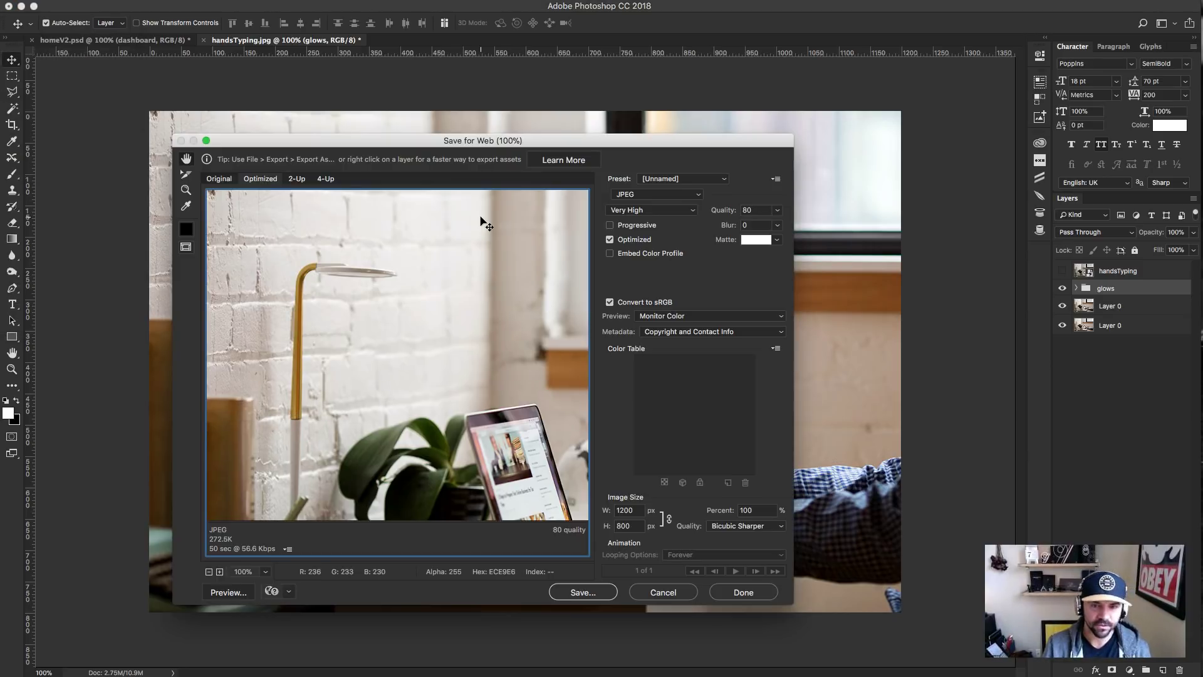
click(663, 194)
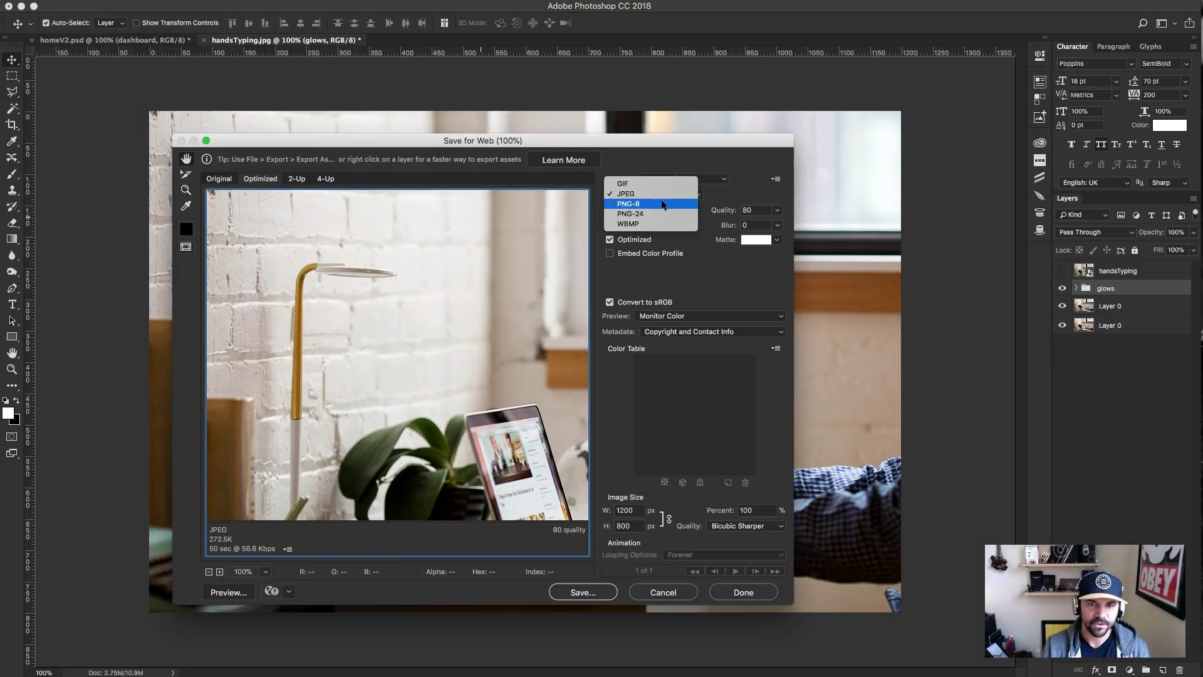
click(660, 194)
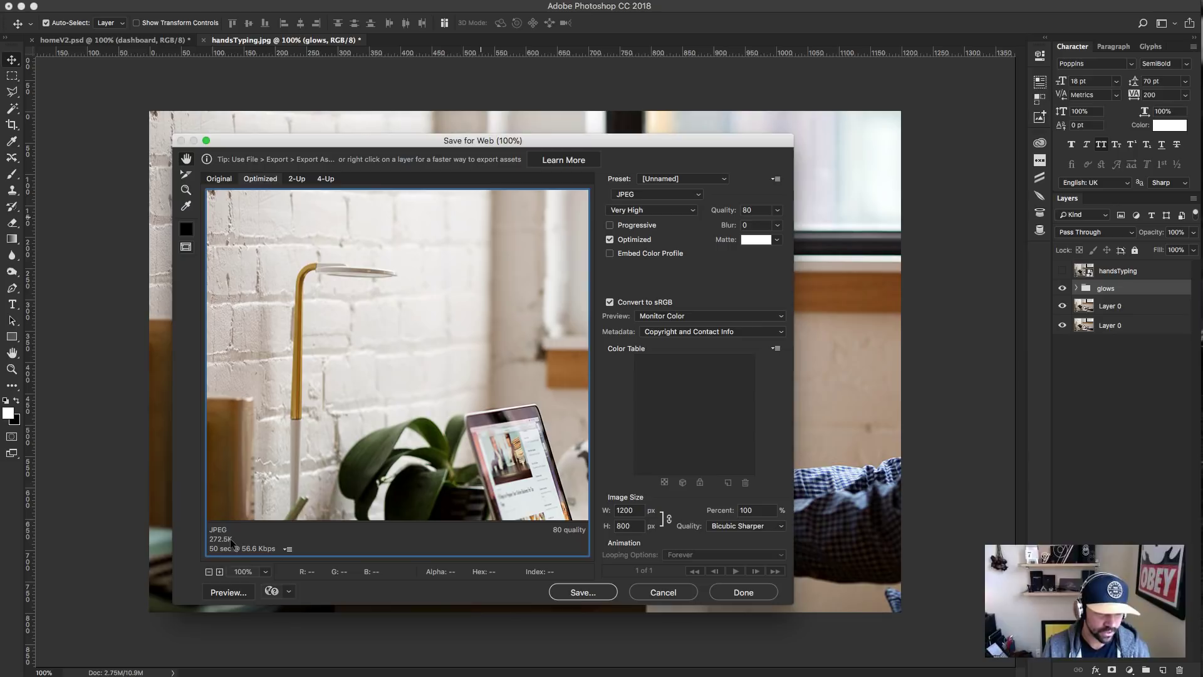
click(584, 592)
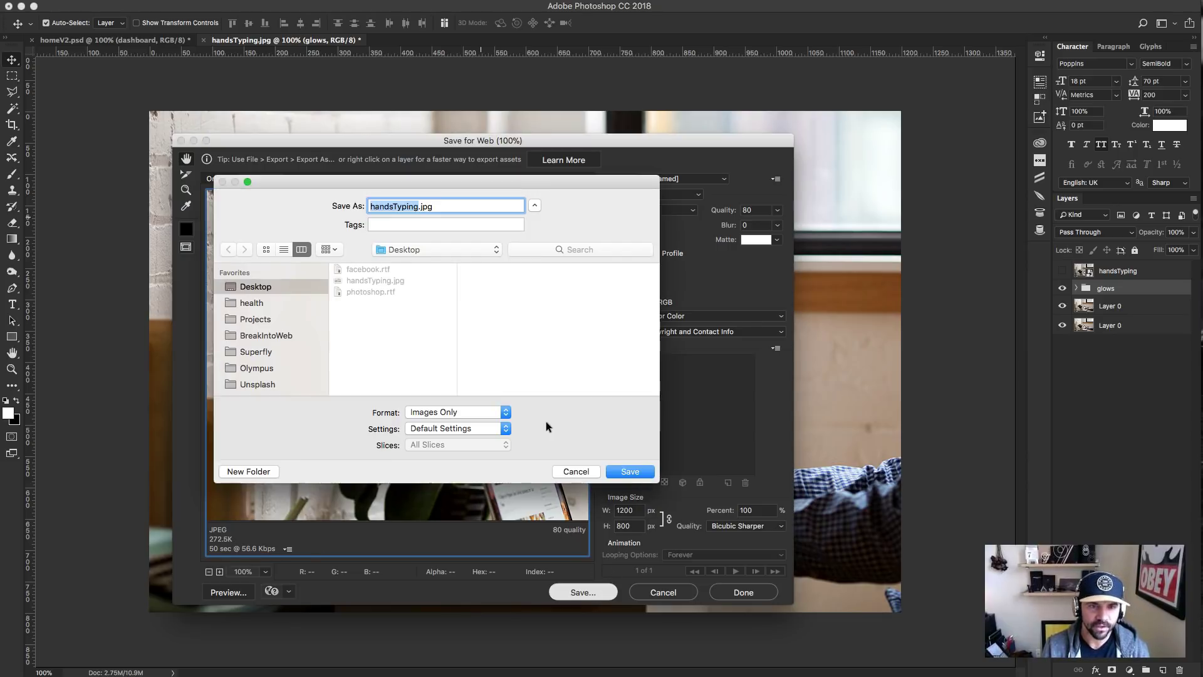
text(Web)
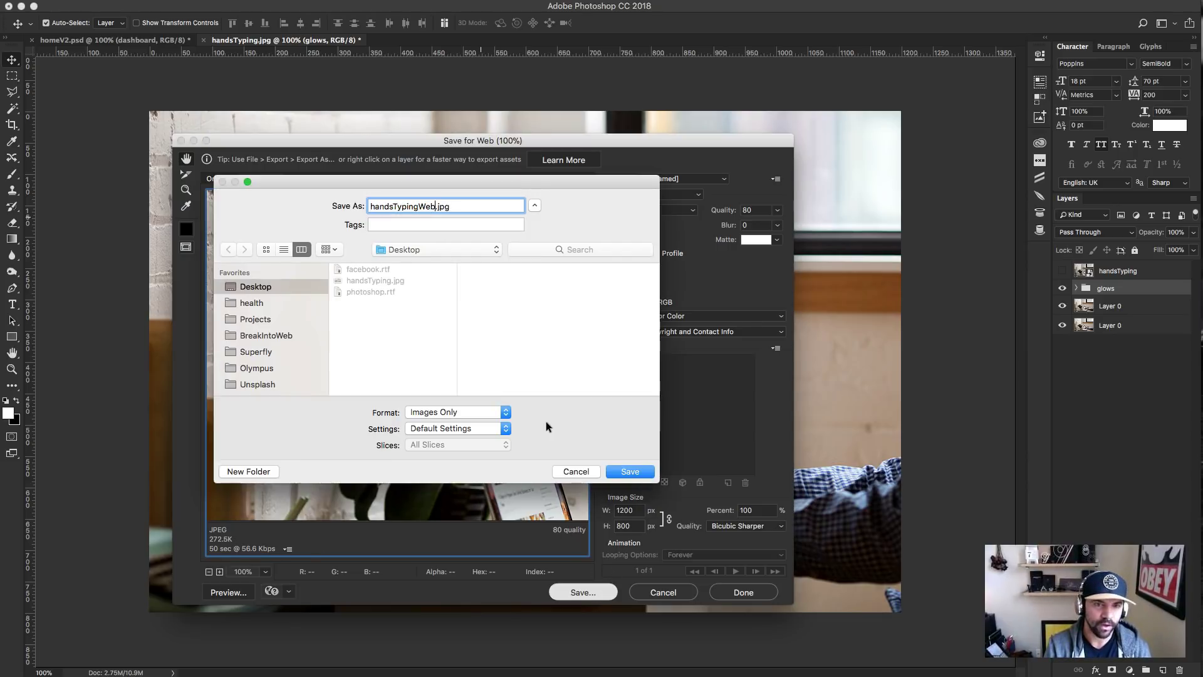
key(Return)
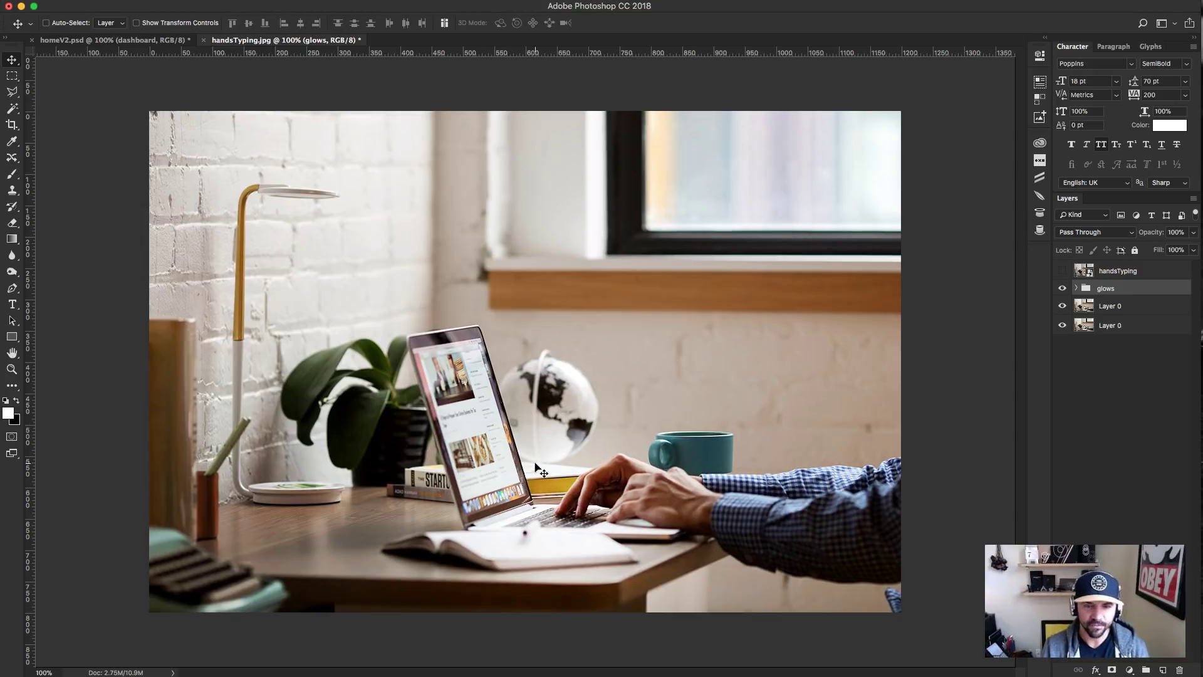
Switch to the desktop and place handsTyping.jpg and handsTypingWeb.jpg side by side.
key(super+h)
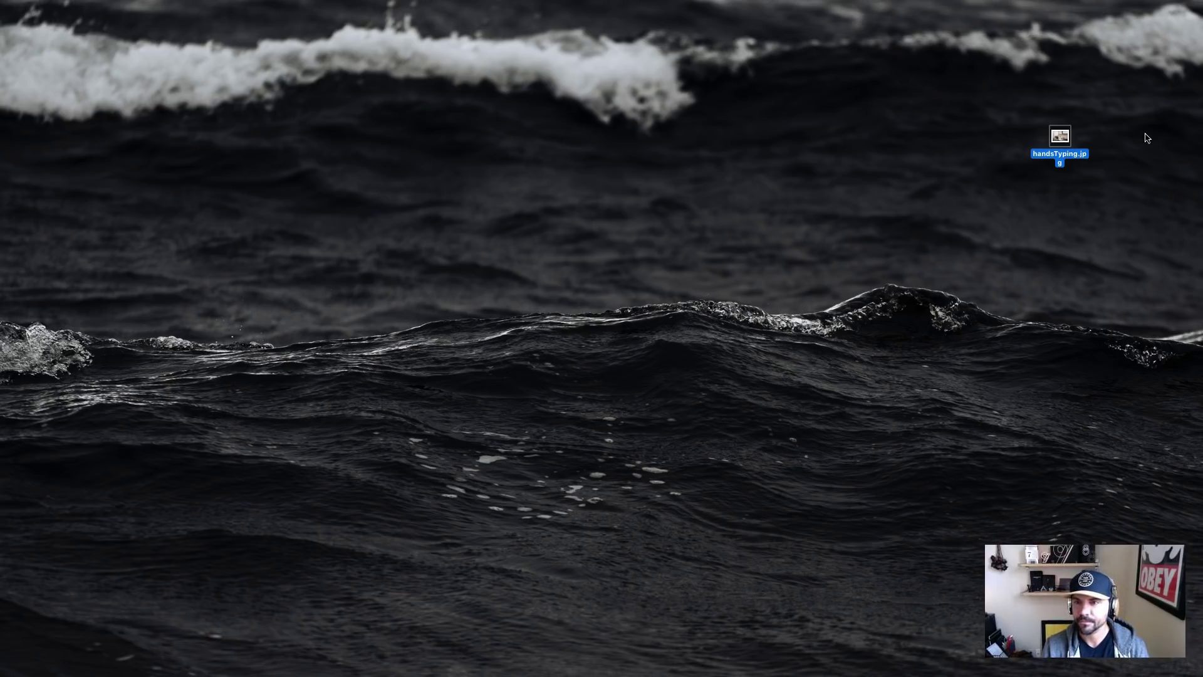
drag(1063, 135, 1001, 135)
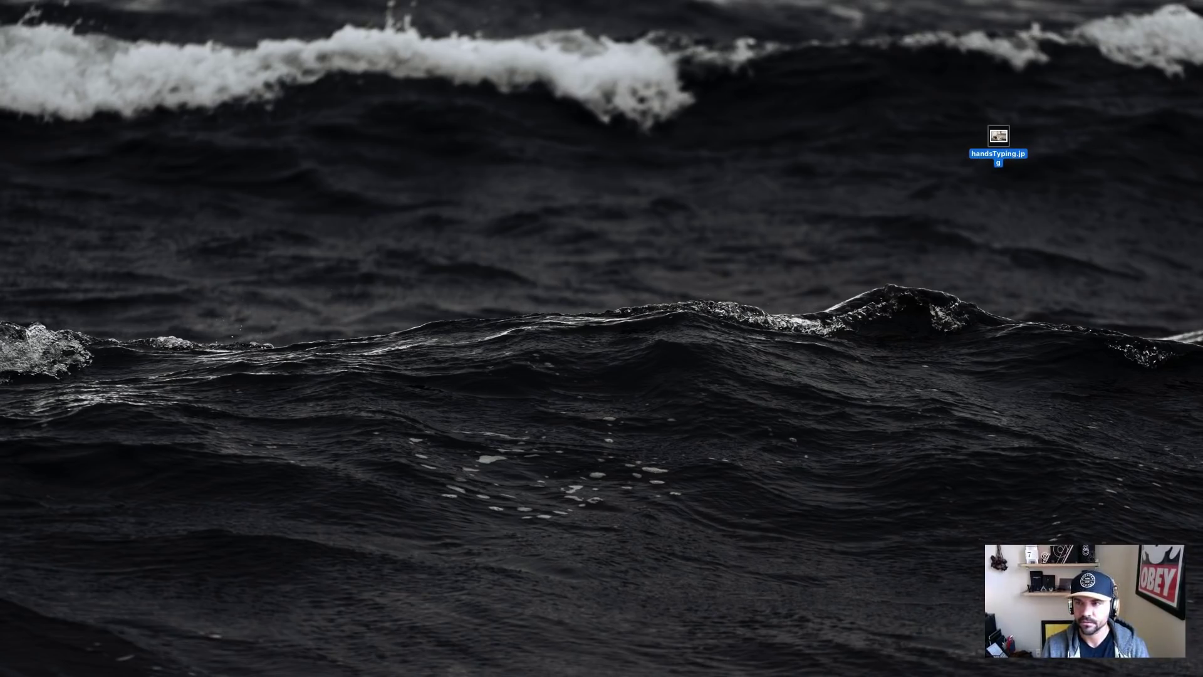
drag(1116, 135, 1060, 135)
click(932, 246)
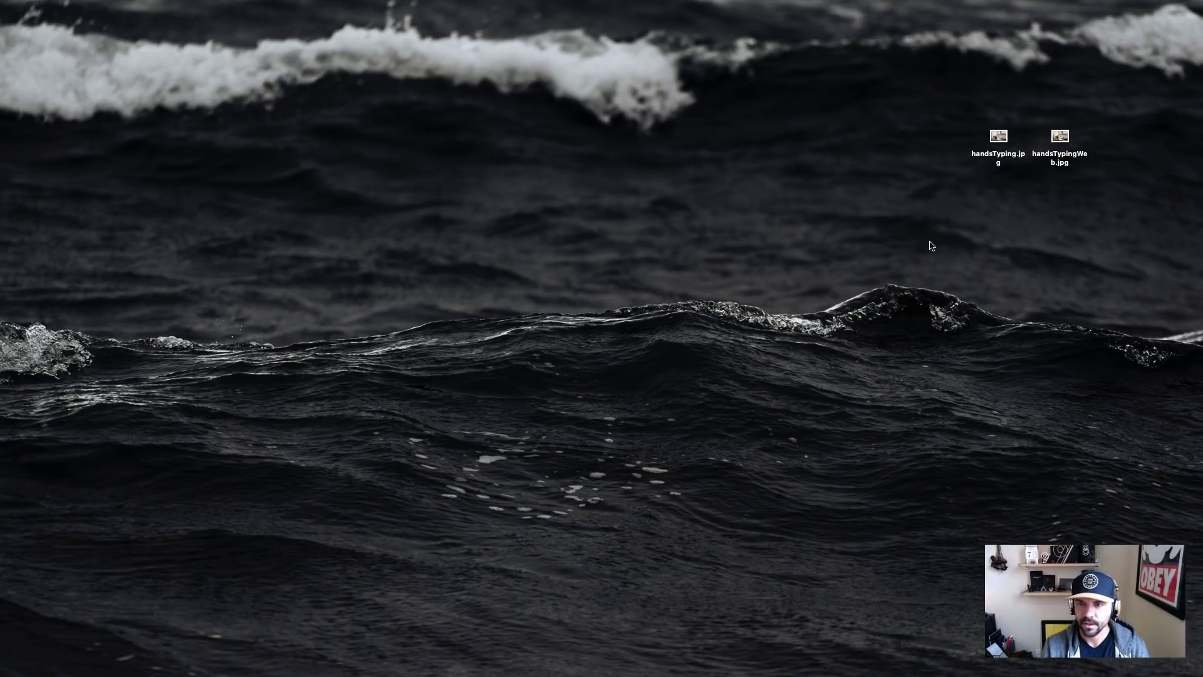
Preview handsTyping.jpg and show its file information window fully on screen.
click(998, 154)
key(space)
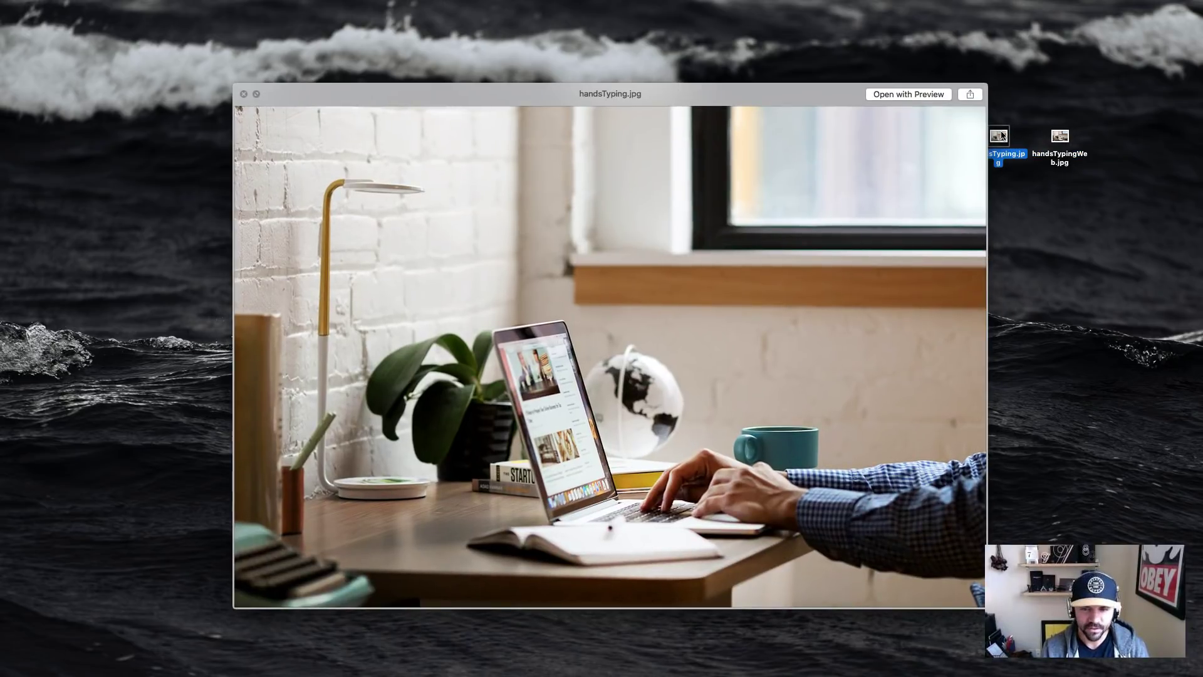
key(space)
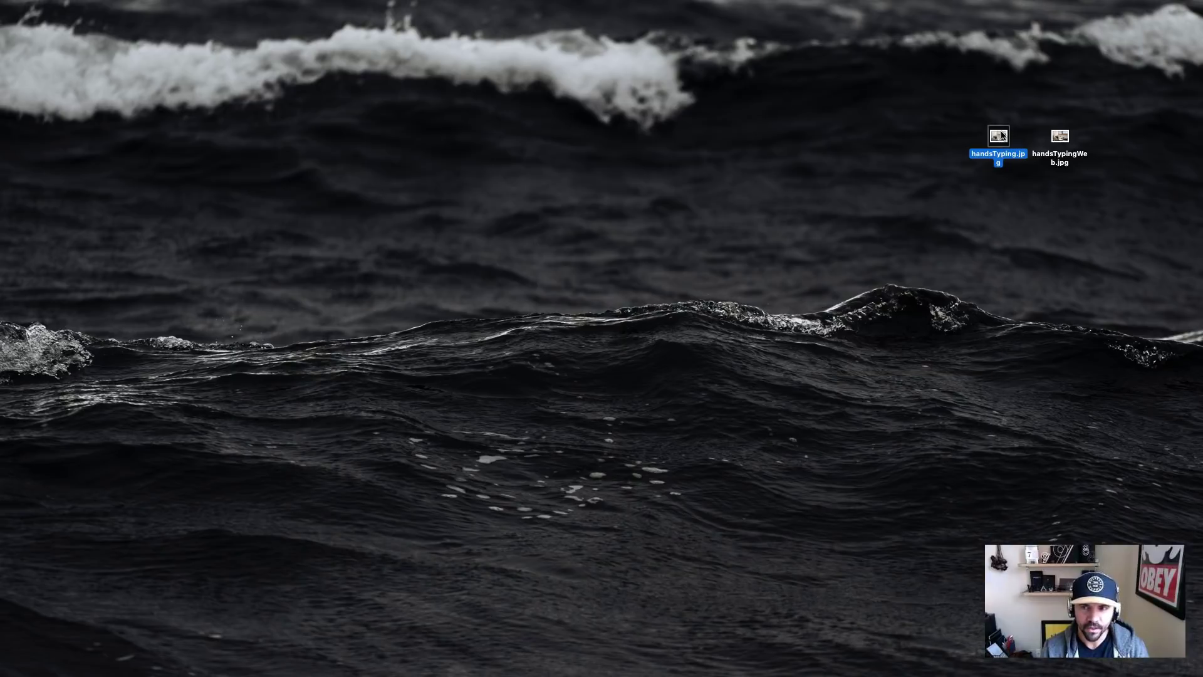
key(super+i)
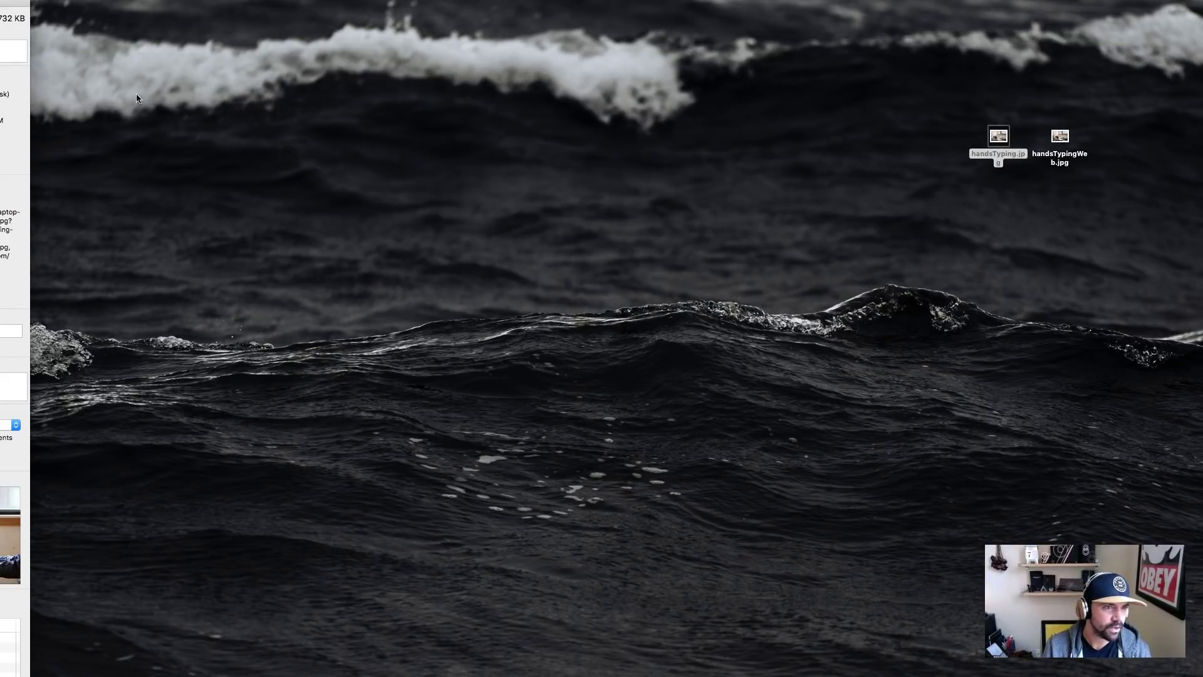
drag(12, 2, 70, 14)
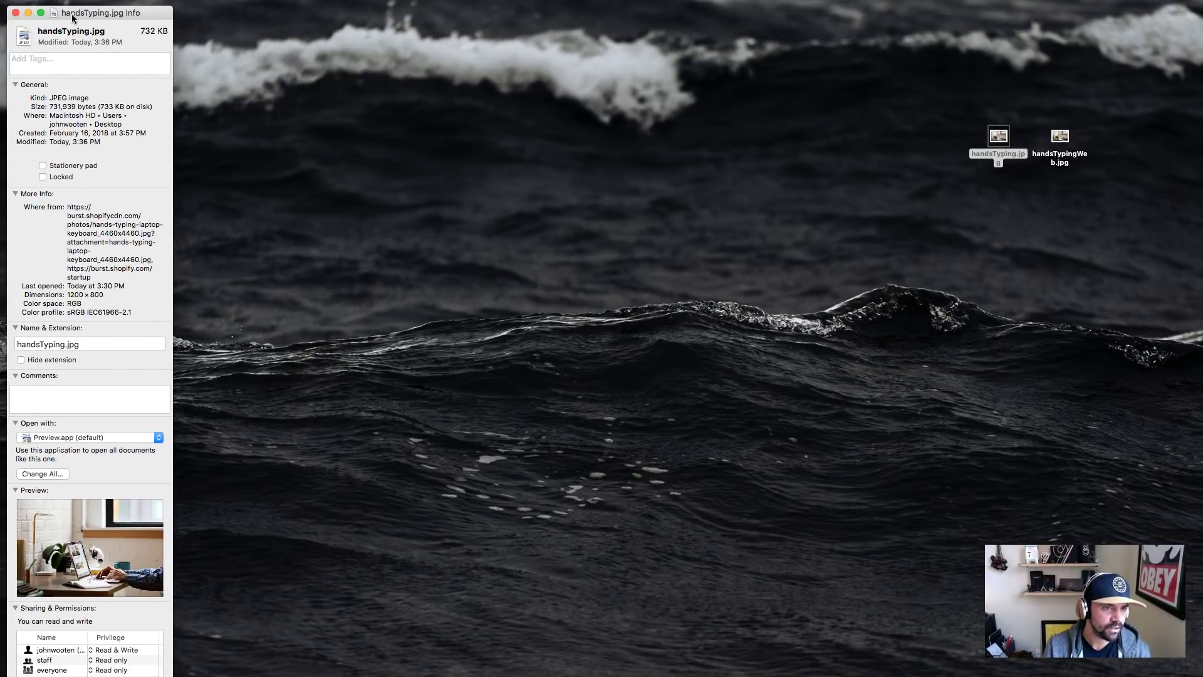
Show the file information of handsTypingWeb.jpg beside that of handsTyping.jpg to compare their file sizes.
click(1063, 137)
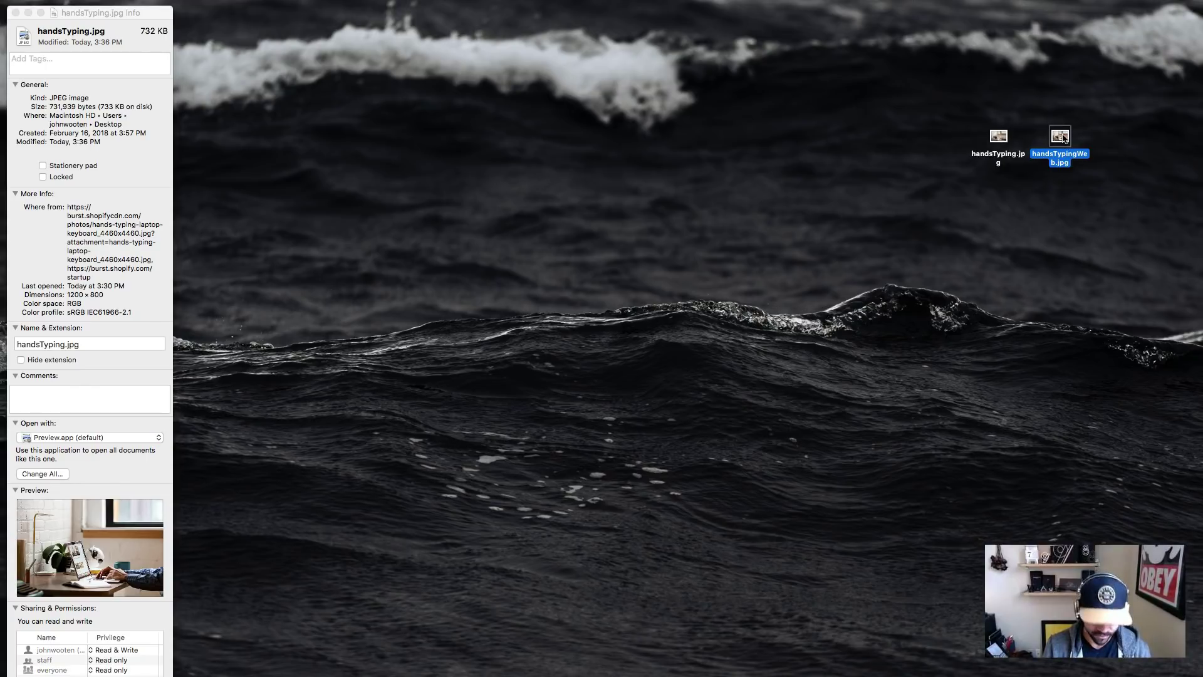
key(super+i)
drag(15, 7, 326, 8)
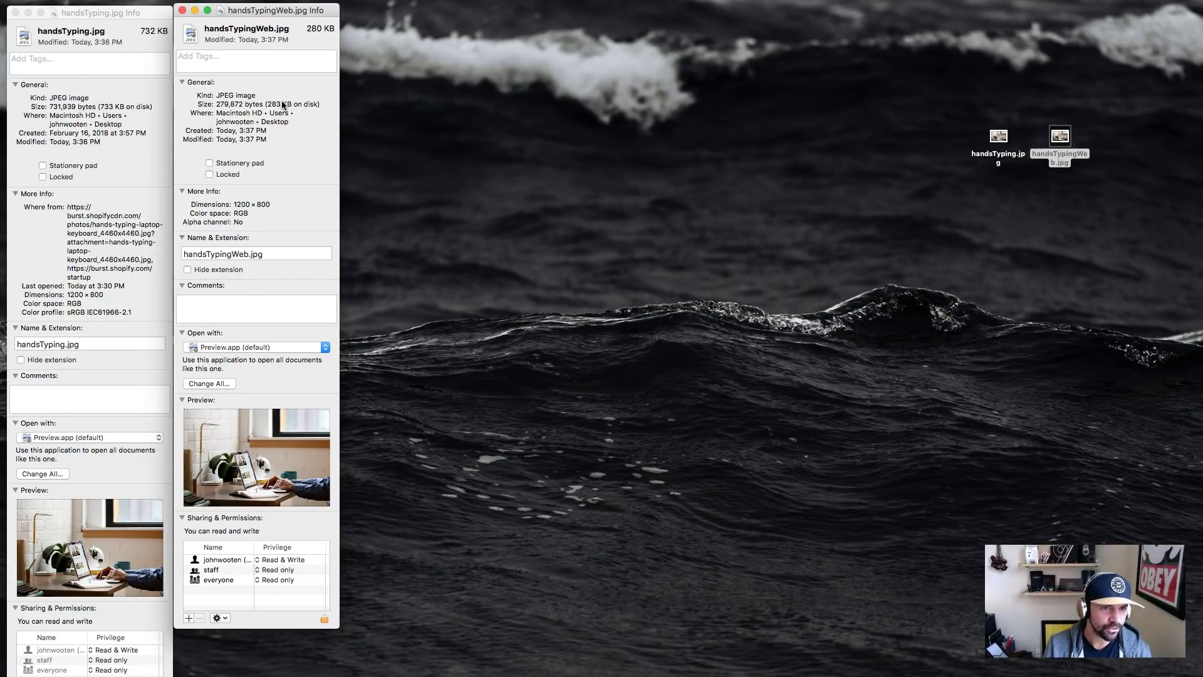
Preview handsTyping.jpg and handsTypingWeb.jpg one after the other to compare their image quality.
click(999, 138)
key(space)
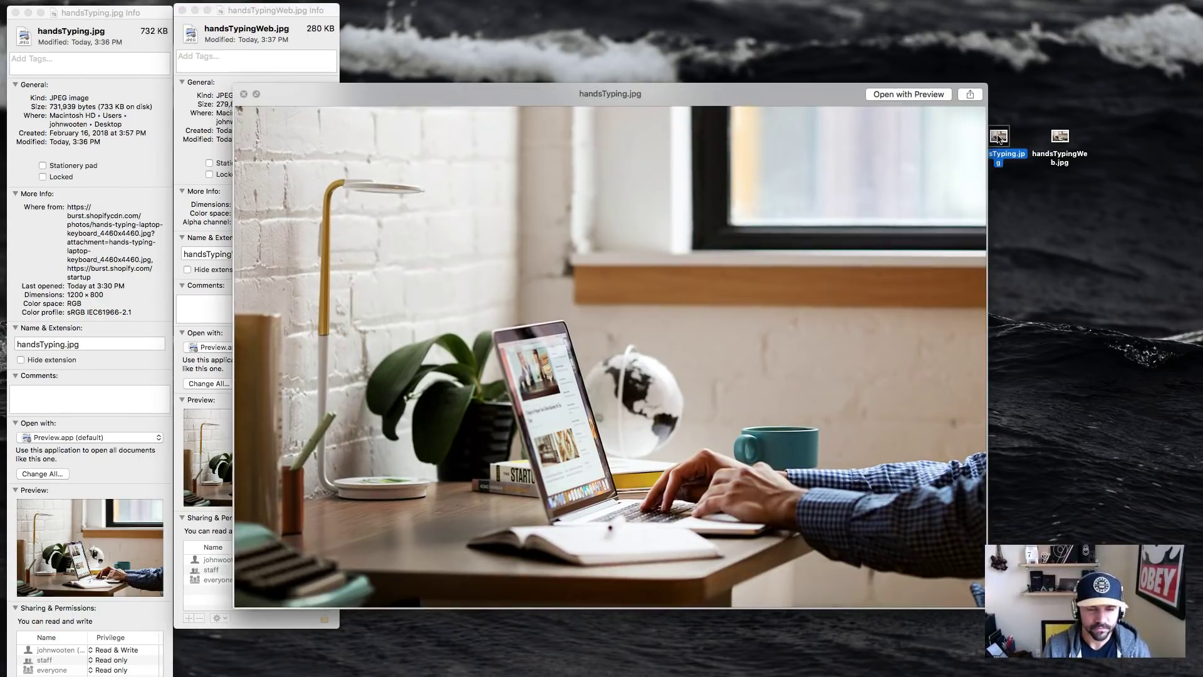
key(Right)
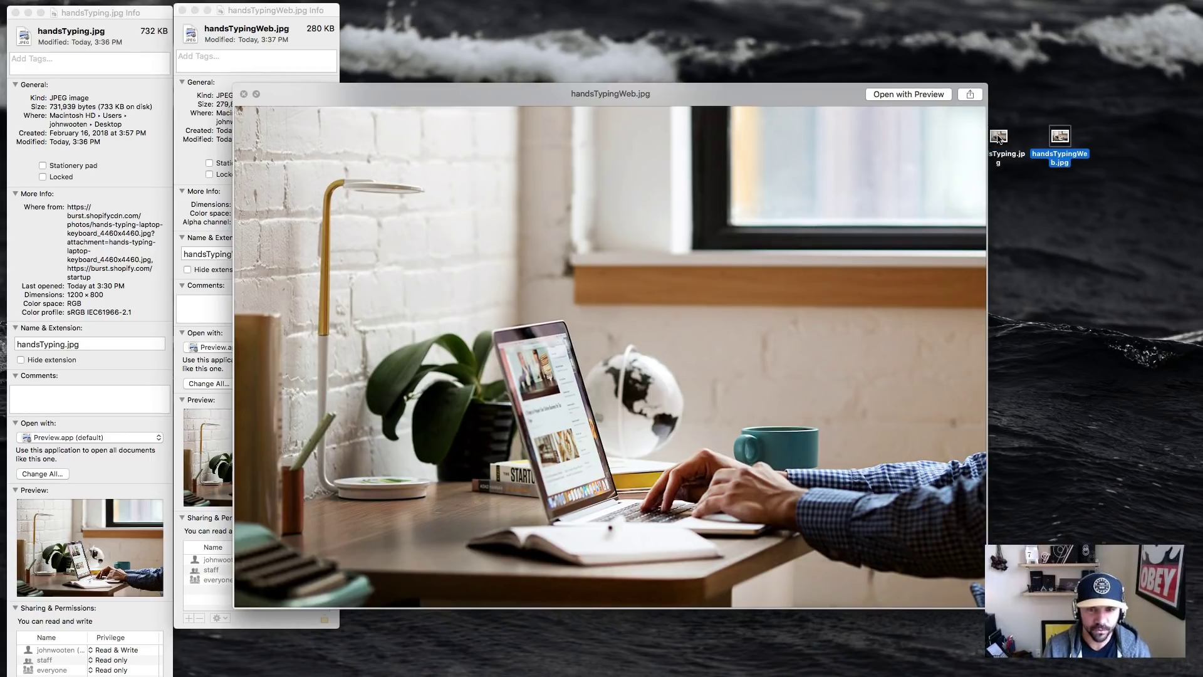
Flip repeatedly between the handsTyping.jpg and handsTypingWeb.jpg previews to check for visible quality differences, and close the preview.
key(Left)
key(Right)
key(Left)
key(Right)
key(Left)
key(Right)
key(Left)
key(Right)
key(Left)
key(Right)
key(Left)
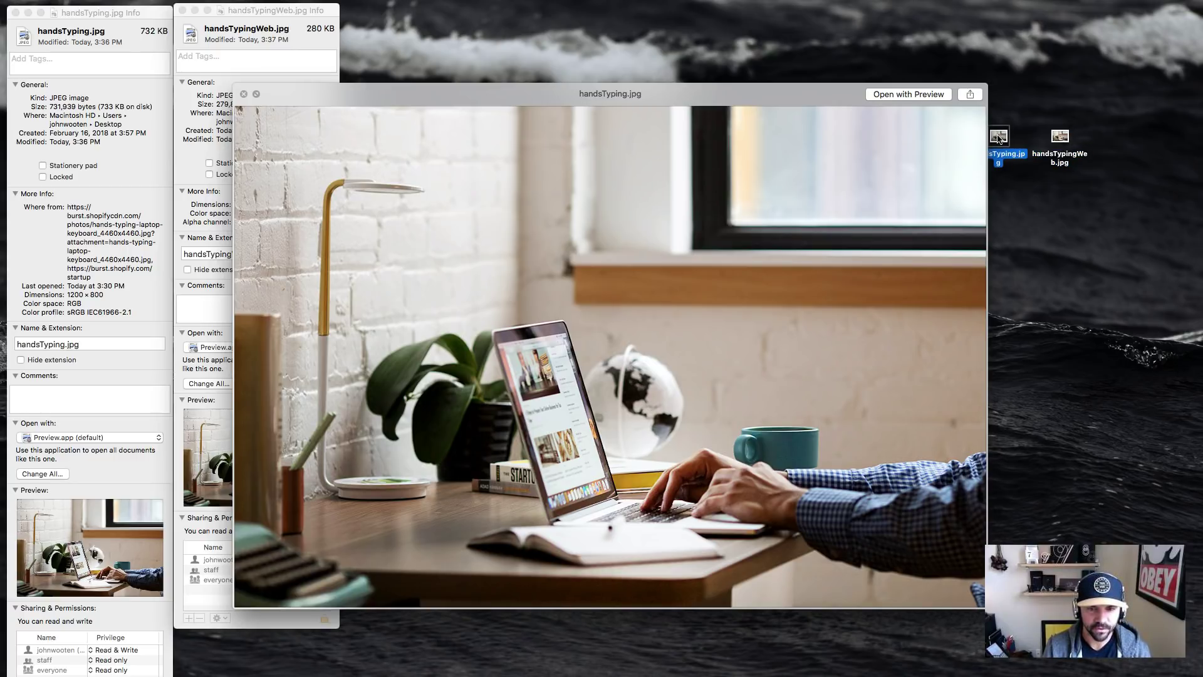
key(Right)
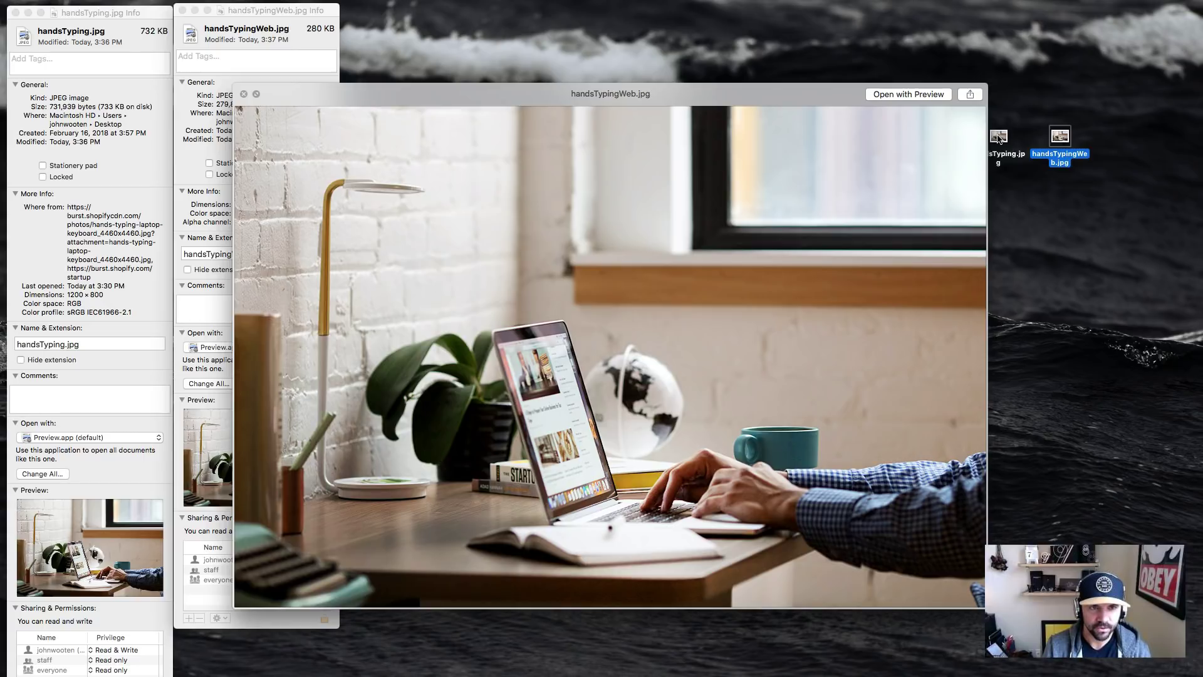
key(Left)
key(Right)
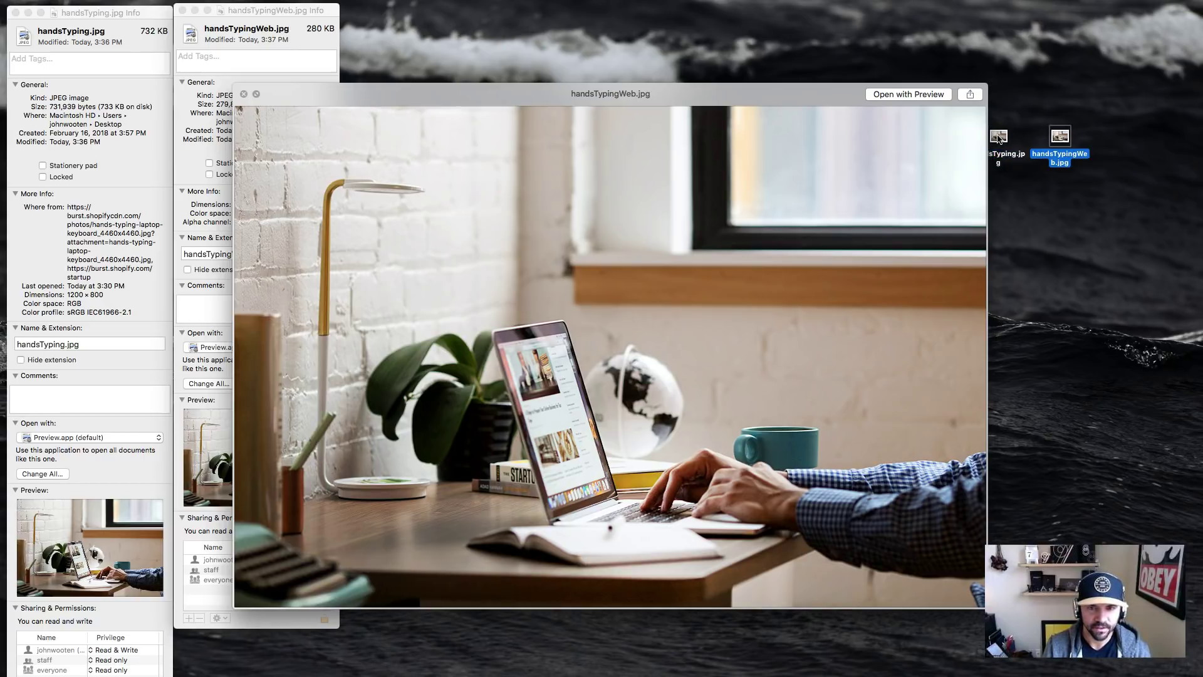
key(space)
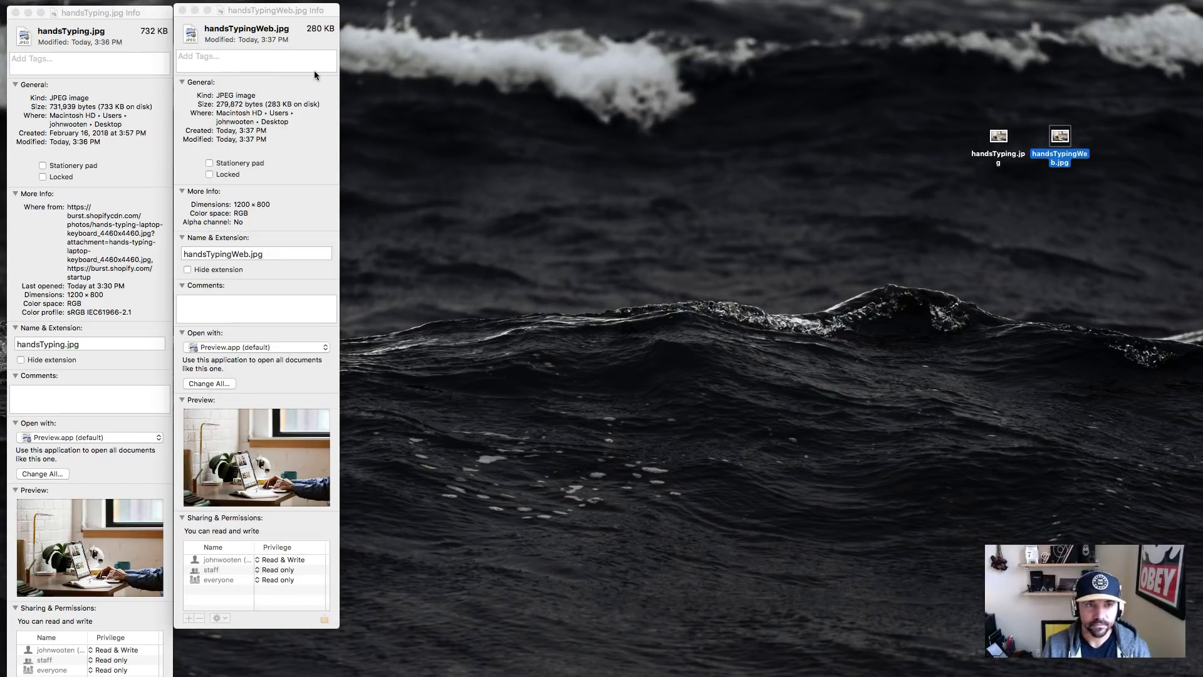
Close the file information windows of handsTypingWeb.jpg and handsTyping.jpg and deselect the desktop files.
click(182, 11)
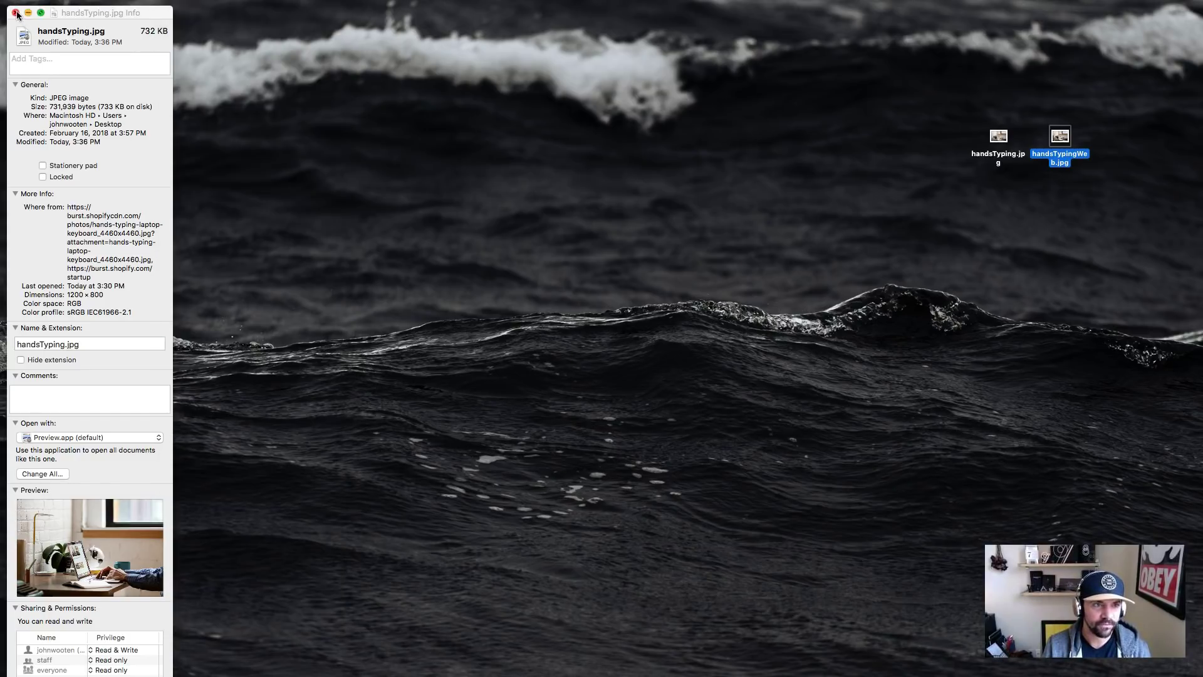
click(16, 12)
click(717, 86)
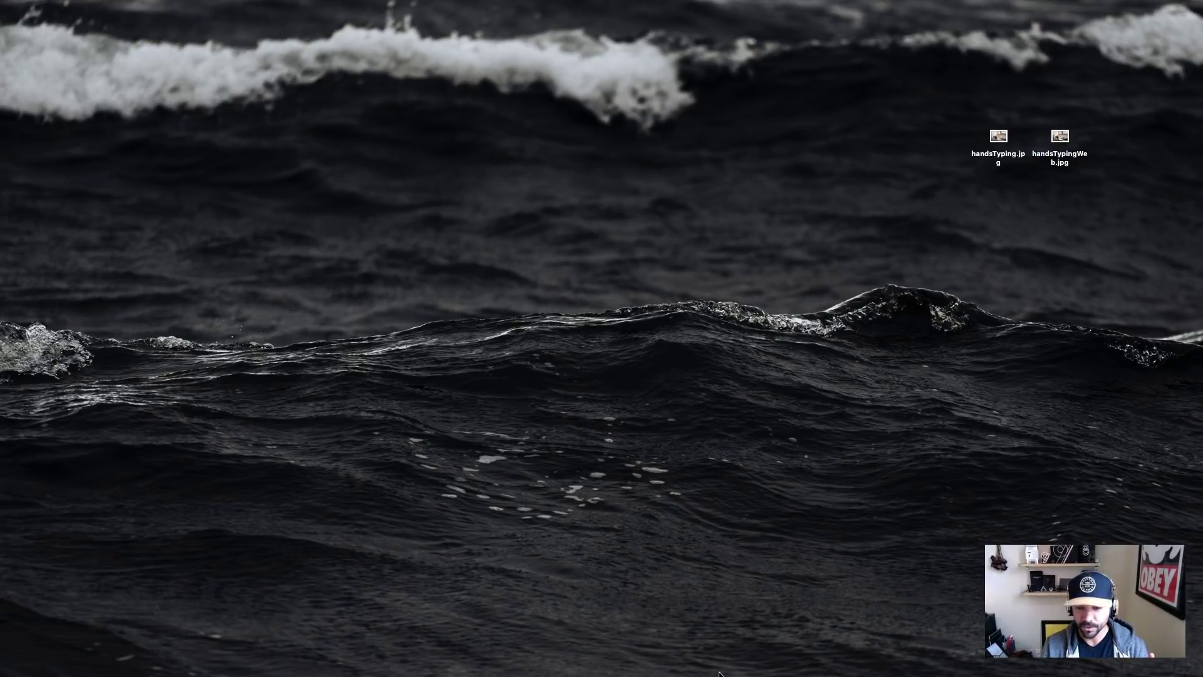
Switch back to Photoshop and show the "How does it work?" section of homeV2.psd at 100%.
key(super+Tab)
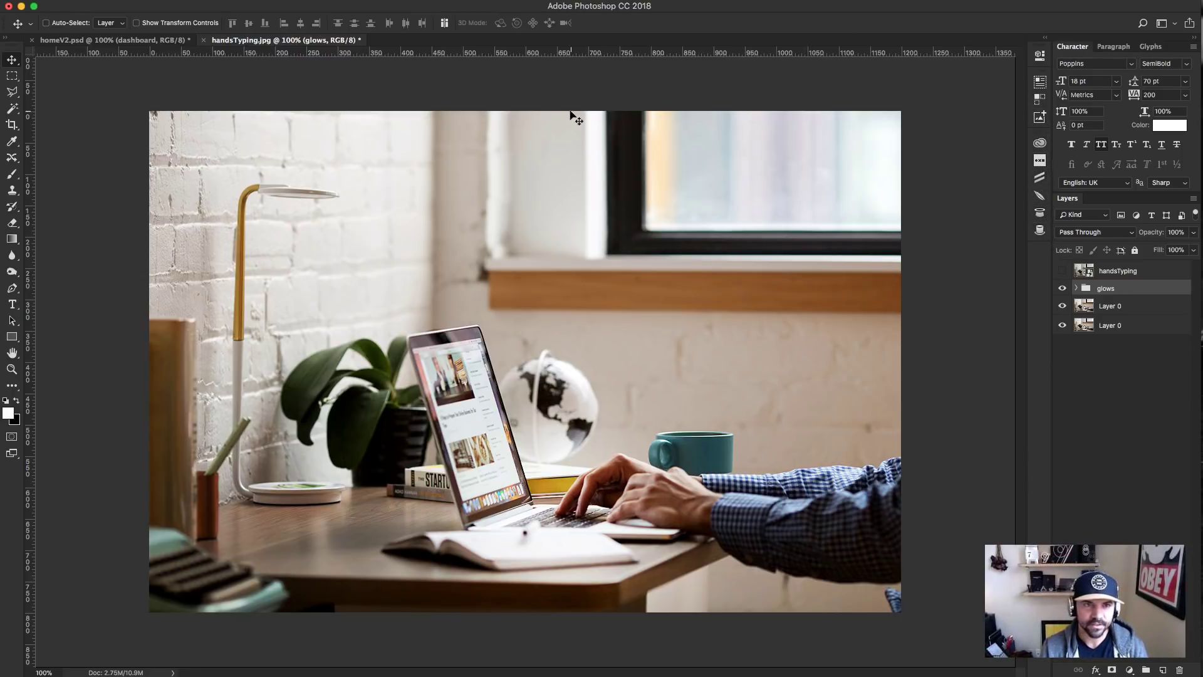
click(163, 40)
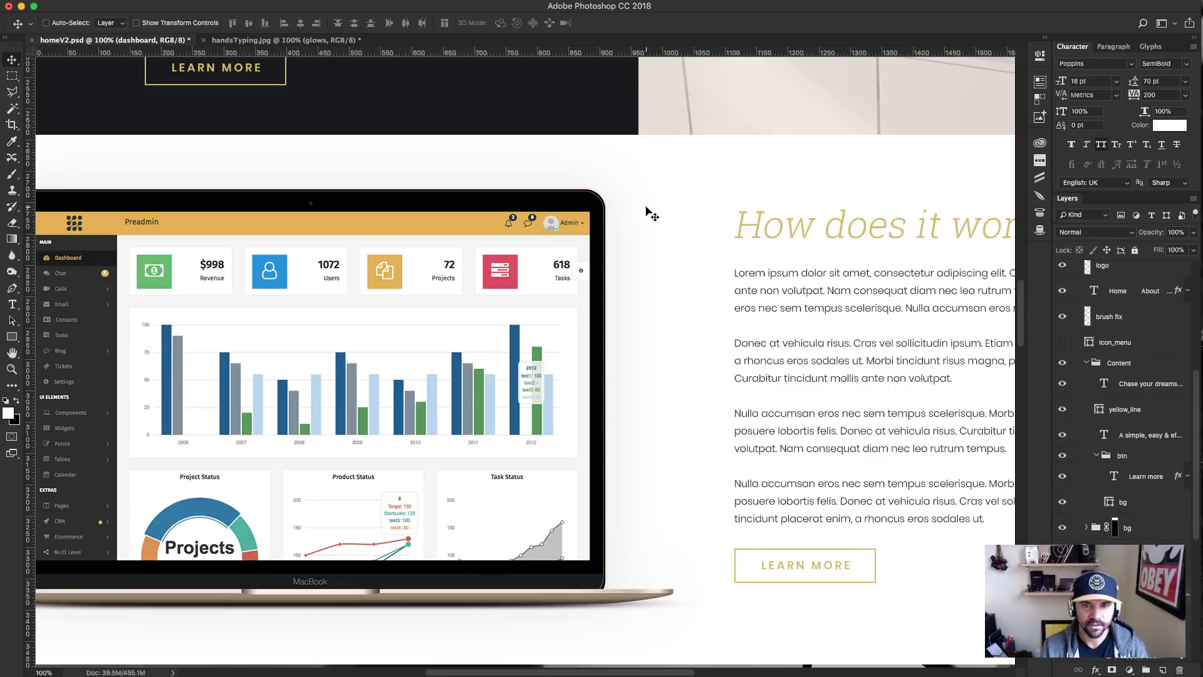
key(super+minus)
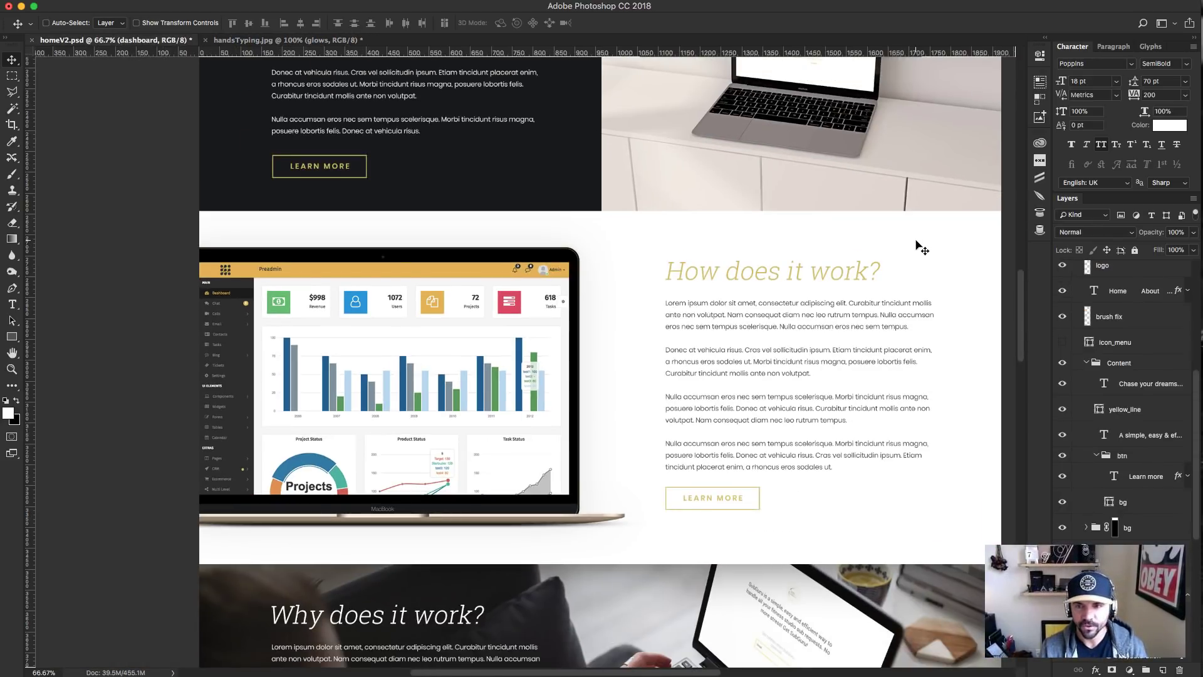
key(super+plus)
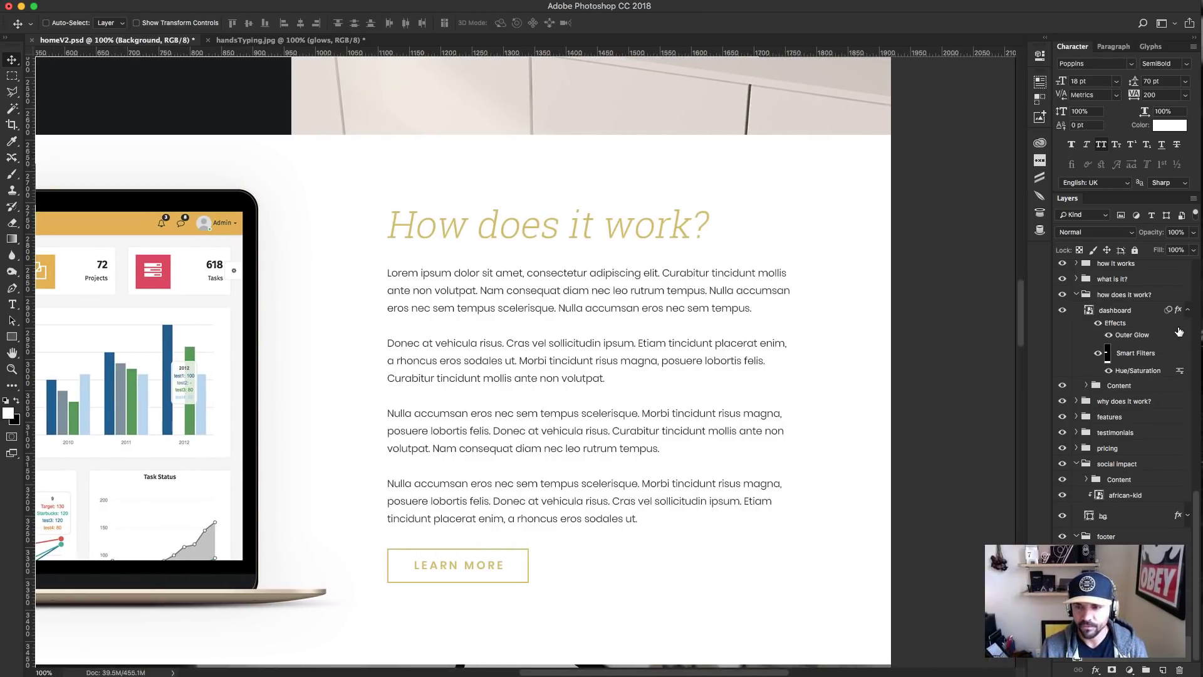
Collapse all expanded layer groups of homeV2.psd, including how does it work?, mission, hero, social impact and footer.
scroll(1138, 429, up, 3)
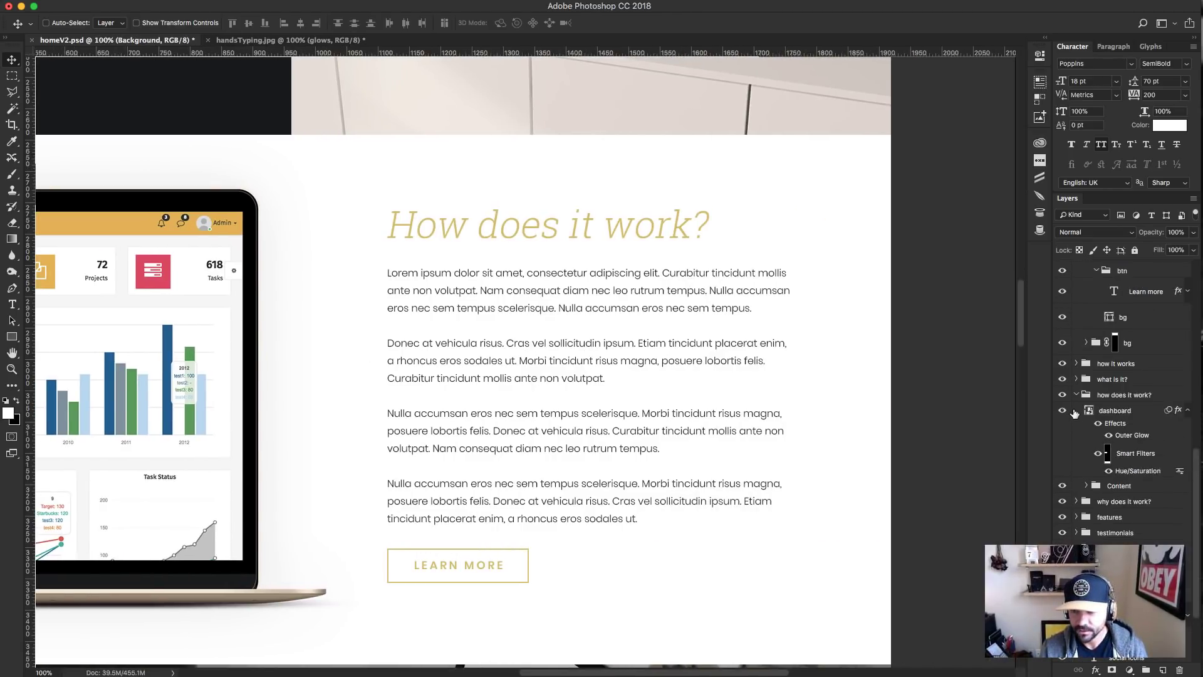
click(1079, 395)
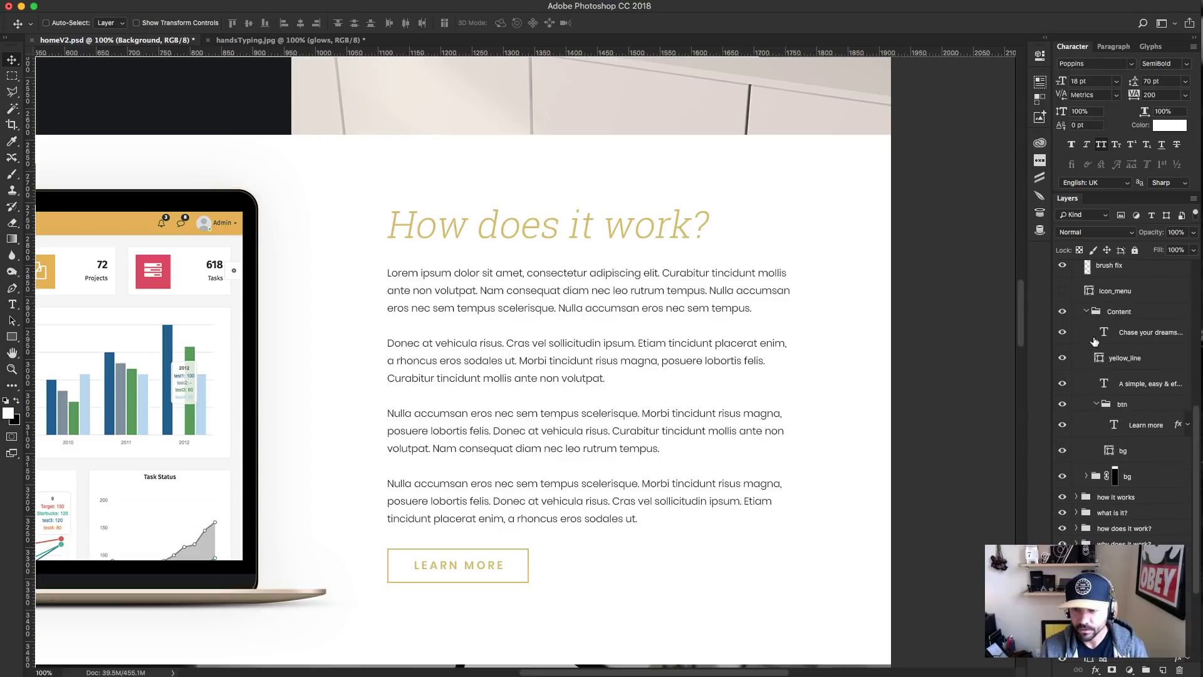
click(1088, 313)
scroll(1088, 313, up, 8)
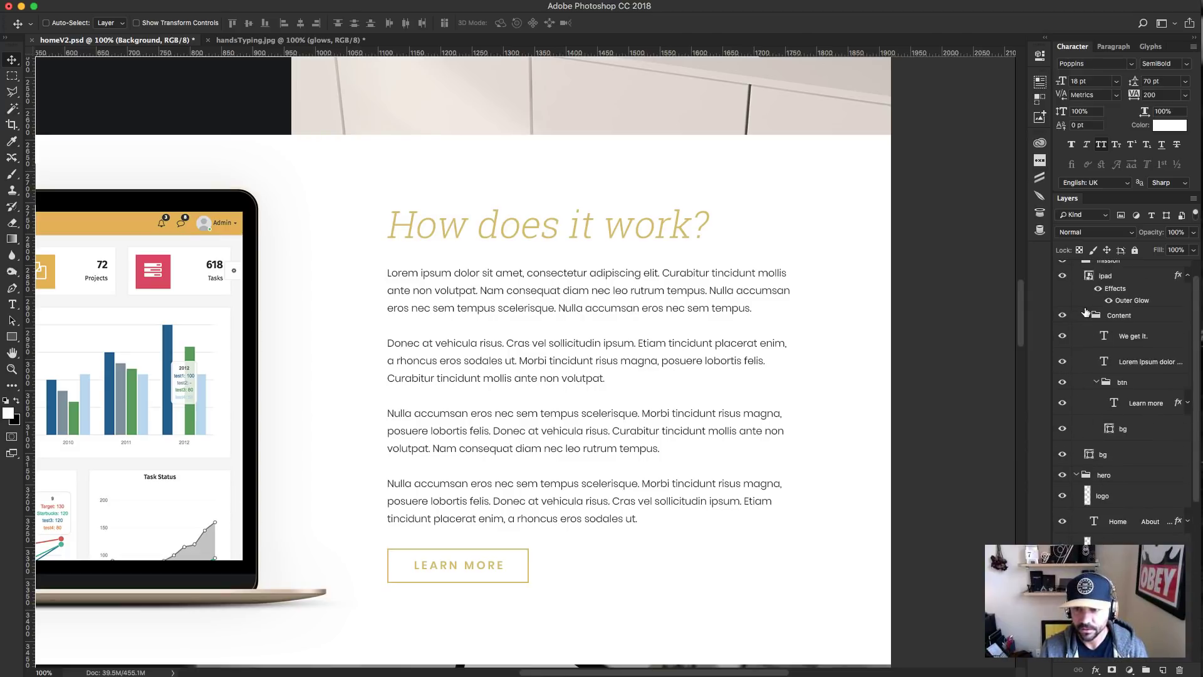
click(1076, 286)
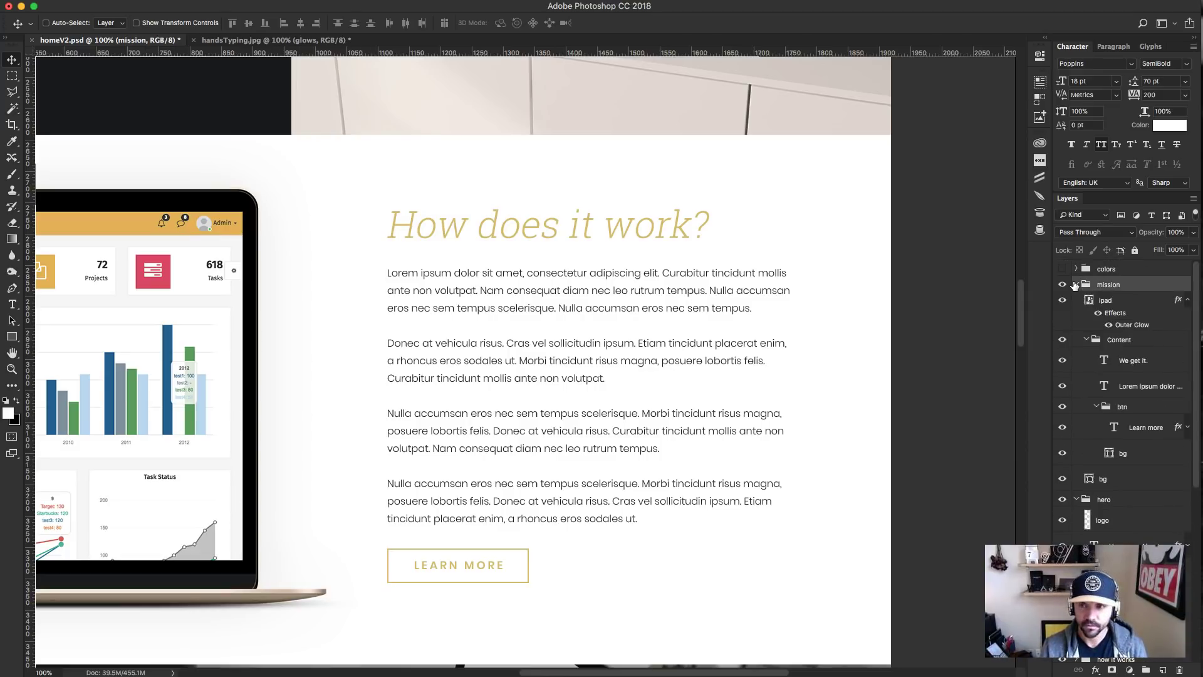
click(1076, 285)
click(1077, 300)
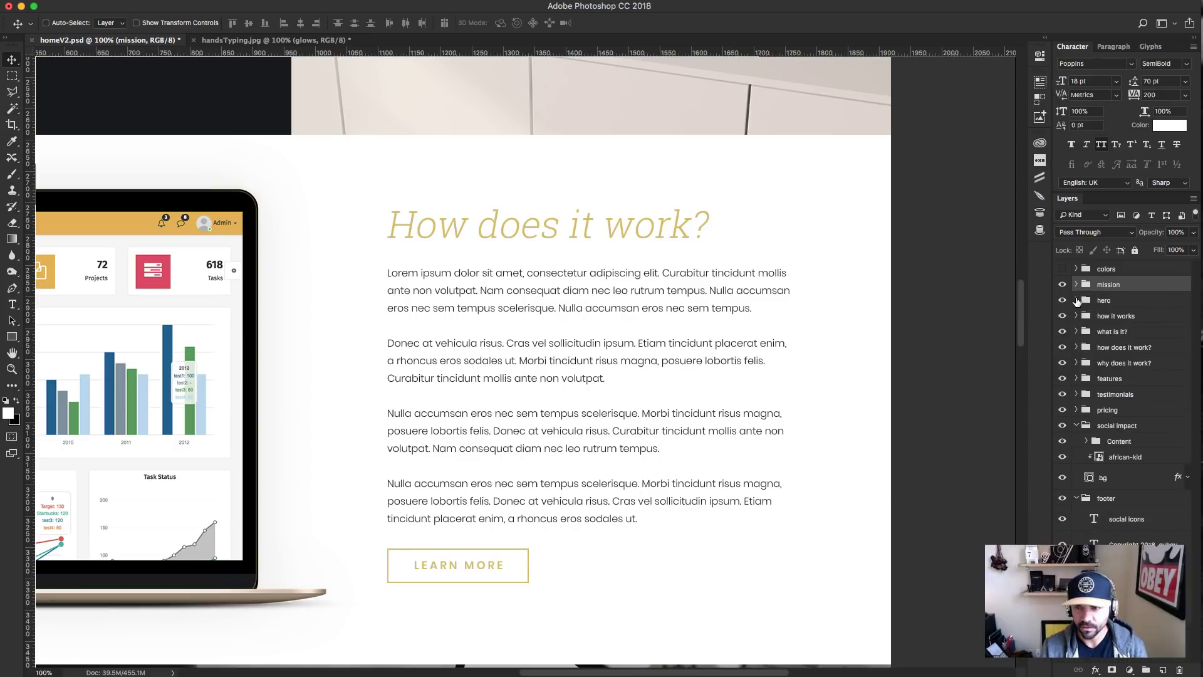
click(1077, 427)
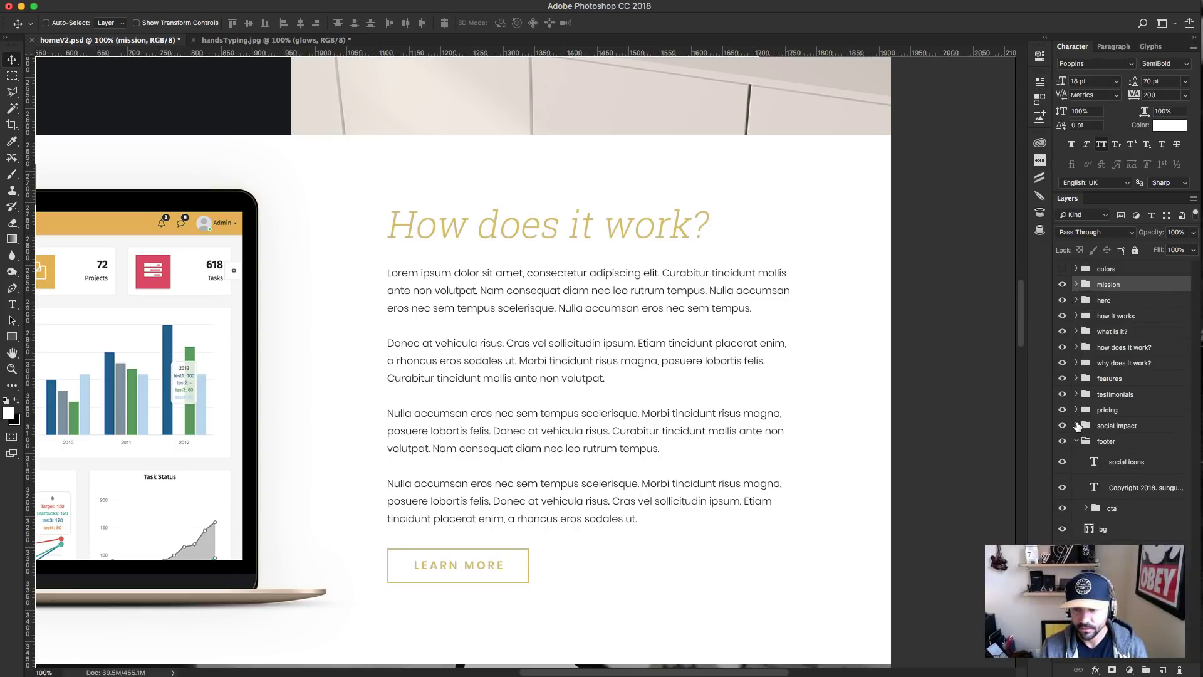
click(1077, 442)
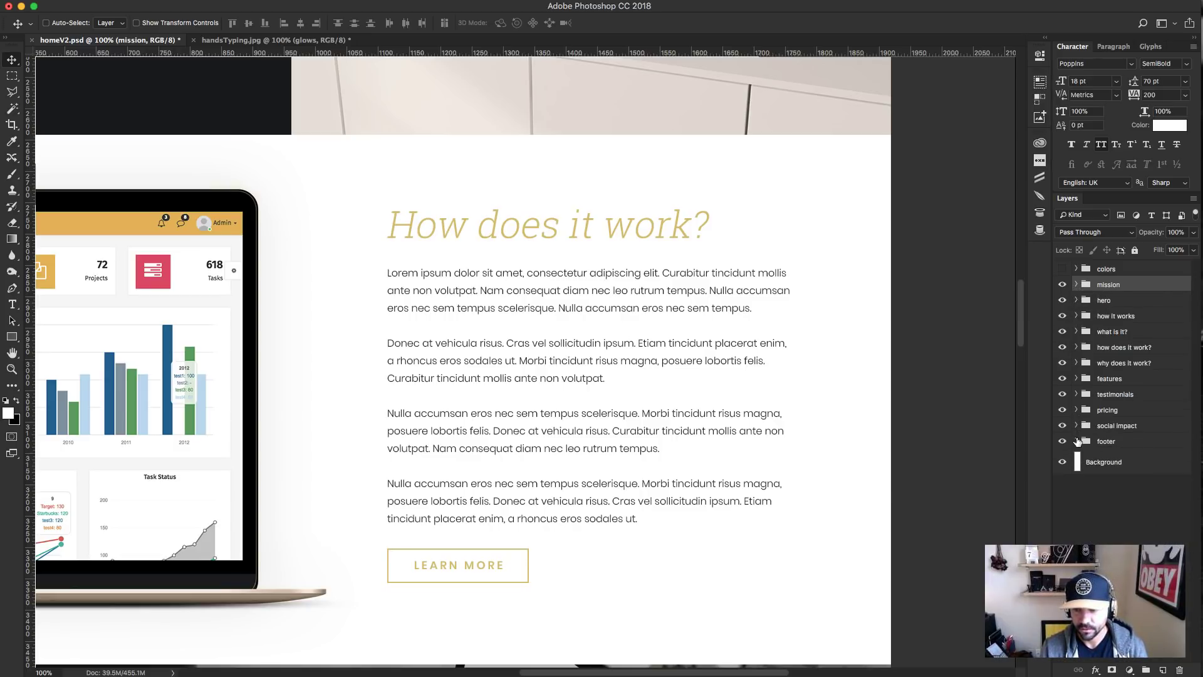
Add the Paisley pattern from the Subtle Patterns plugin above the Background layer and set the pattern layer's opacity to 93%.
super+click(884, 379)
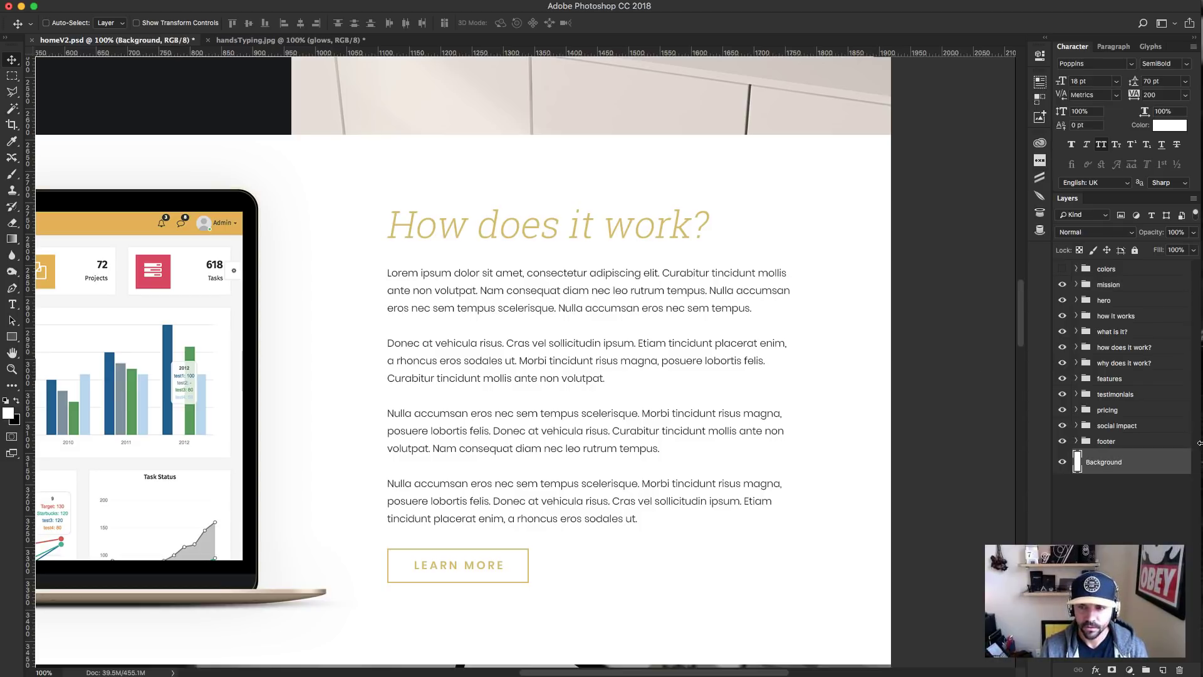
click(1038, 178)
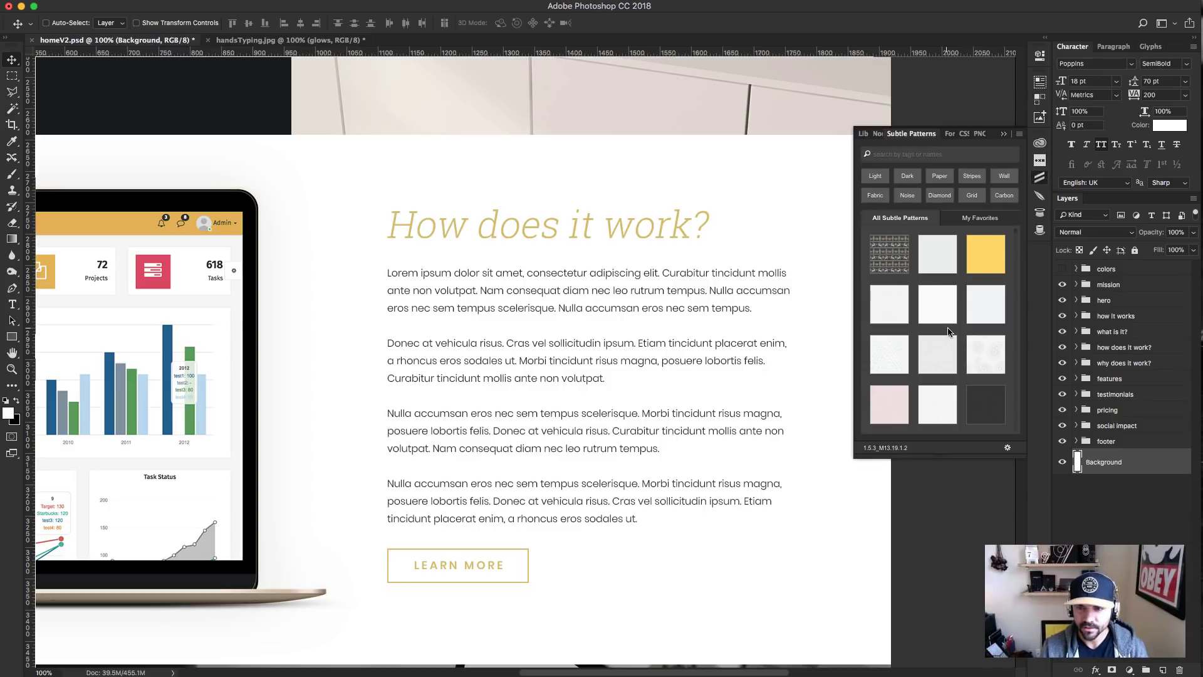
click(981, 358)
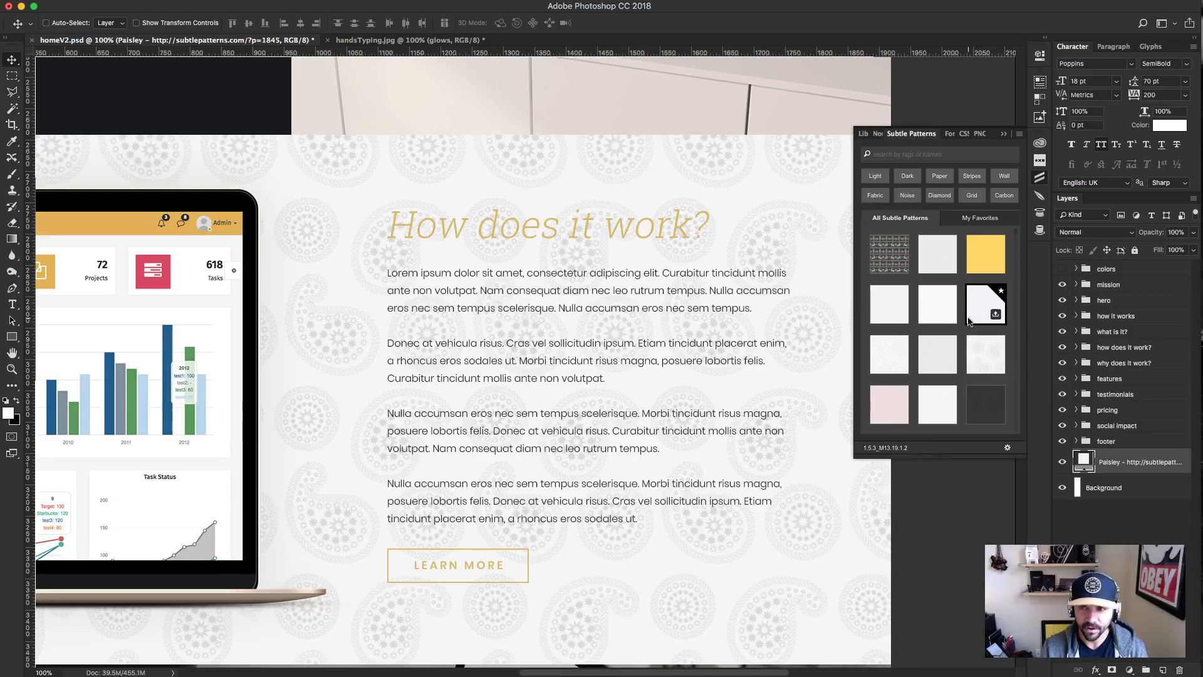
mouse_move(1150, 232)
mouse_down()
mouse_move(1113, 237)
mouse_move(1146, 238)
mouse_up()
Try the New Year, One in a million (5) and Circles Dark patterns in turn on the pattern layer.
click(894, 362)
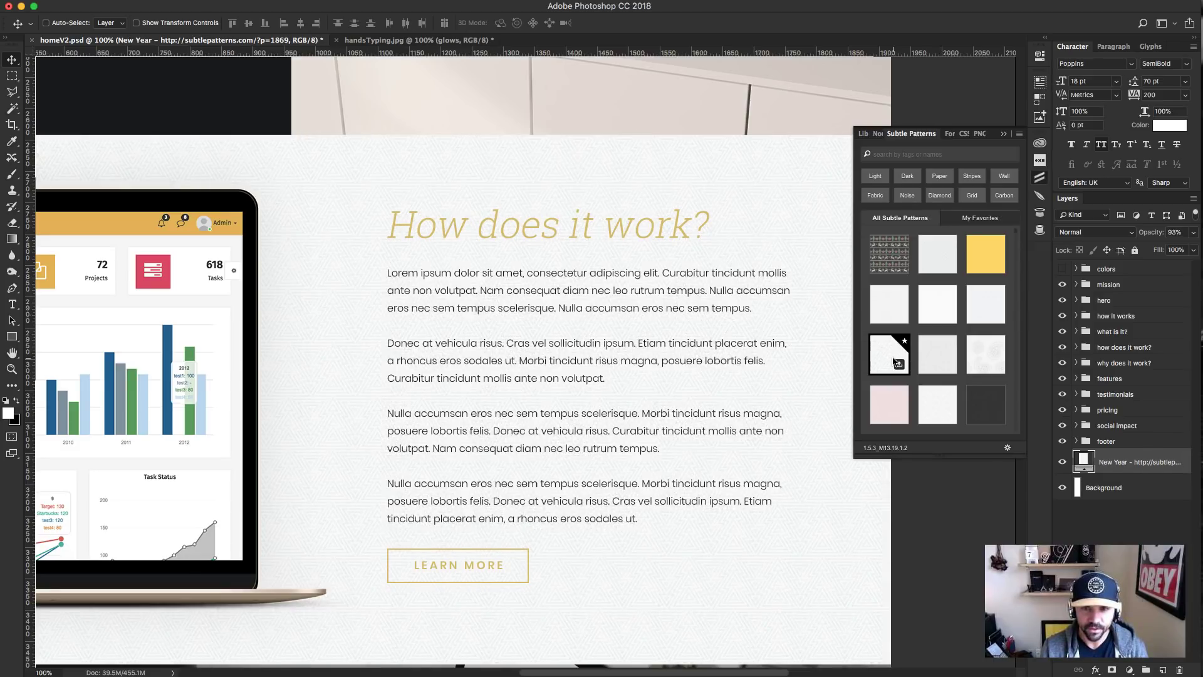
click(934, 359)
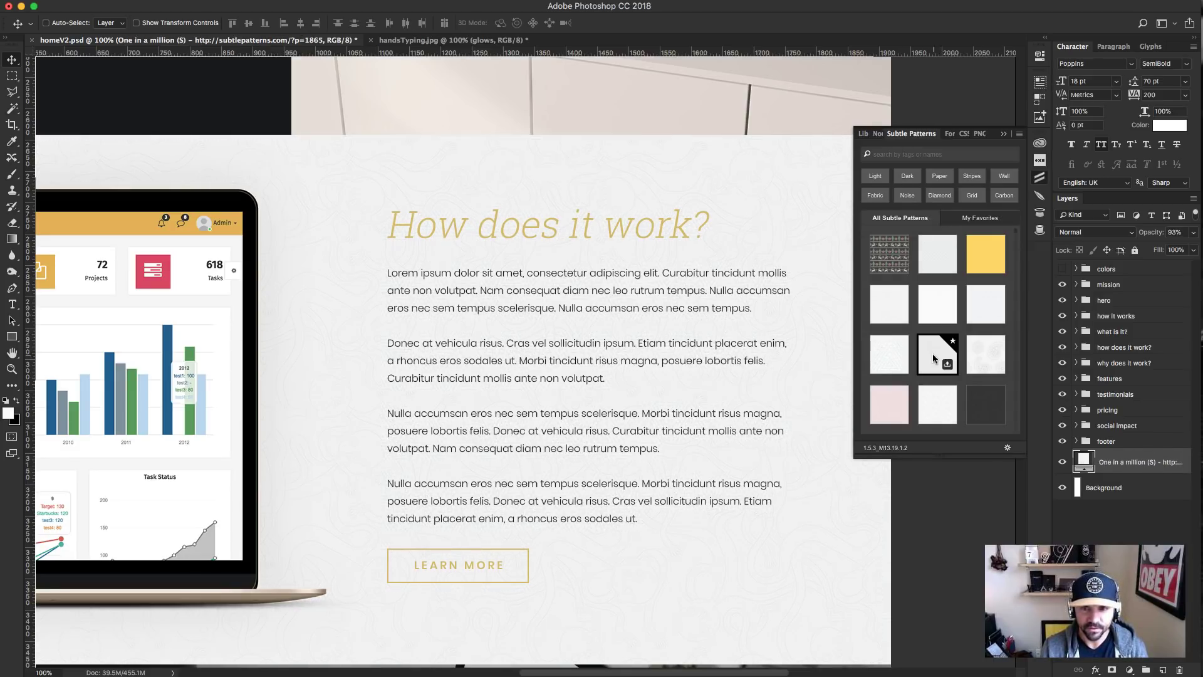
click(935, 270)
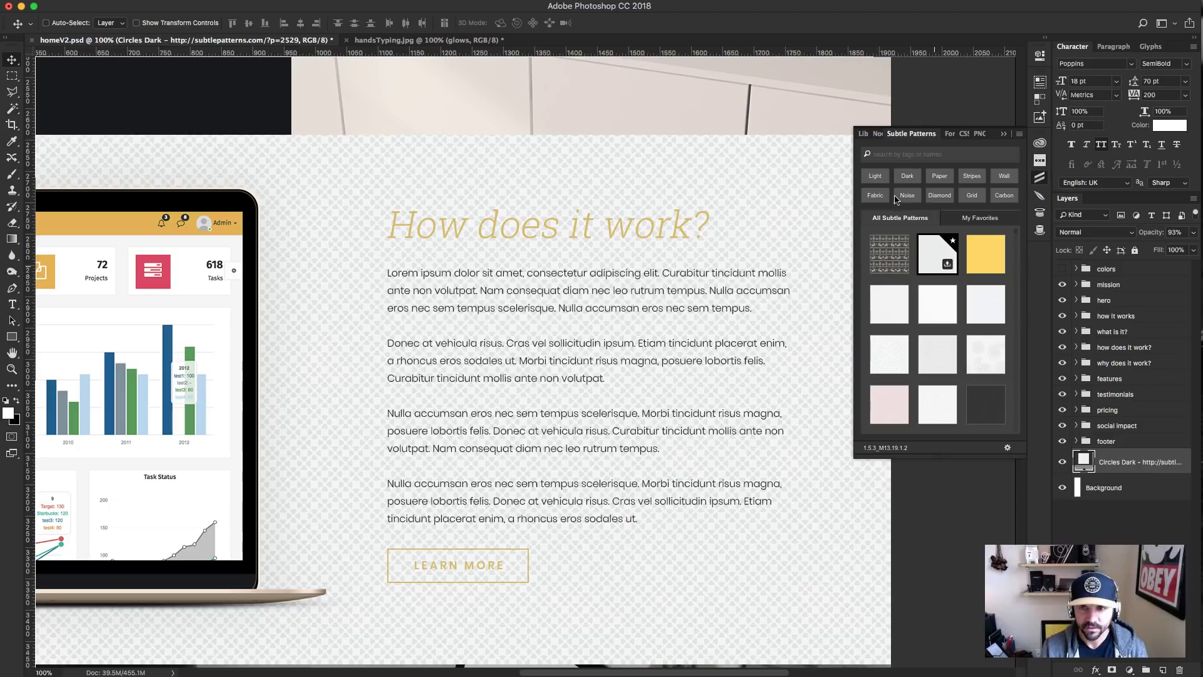
Filter the Subtle Patterns by paper and try several of them as the page background, including Paper Fibers and Paper.
click(940, 176)
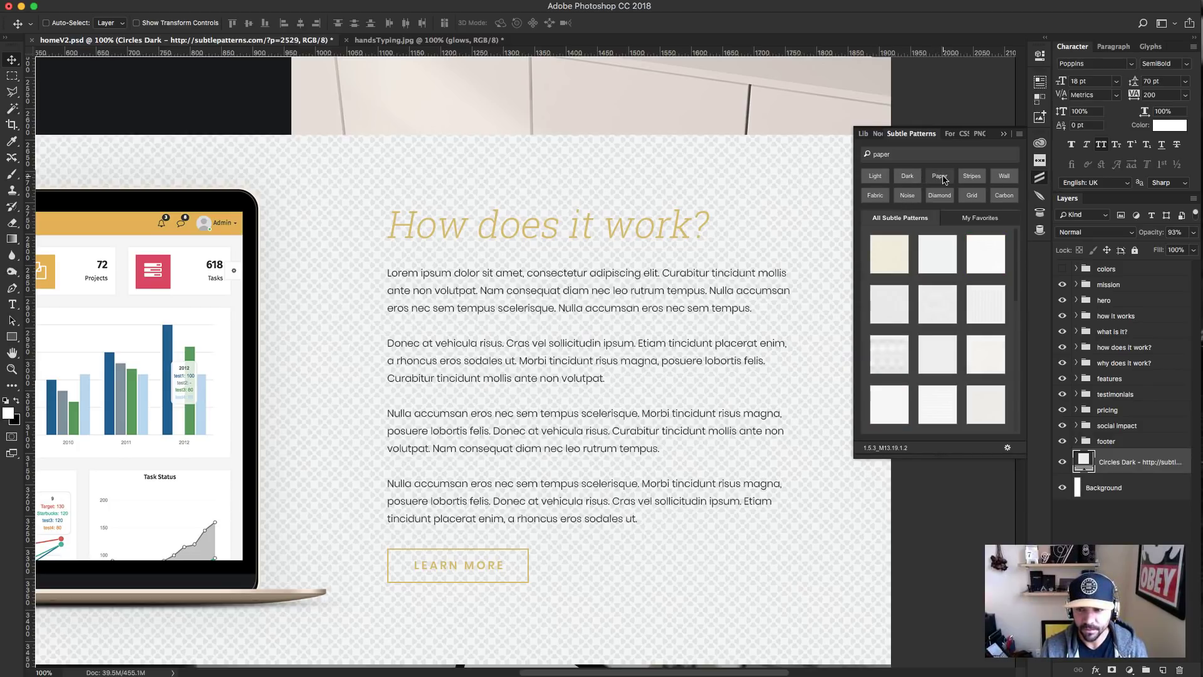
click(931, 258)
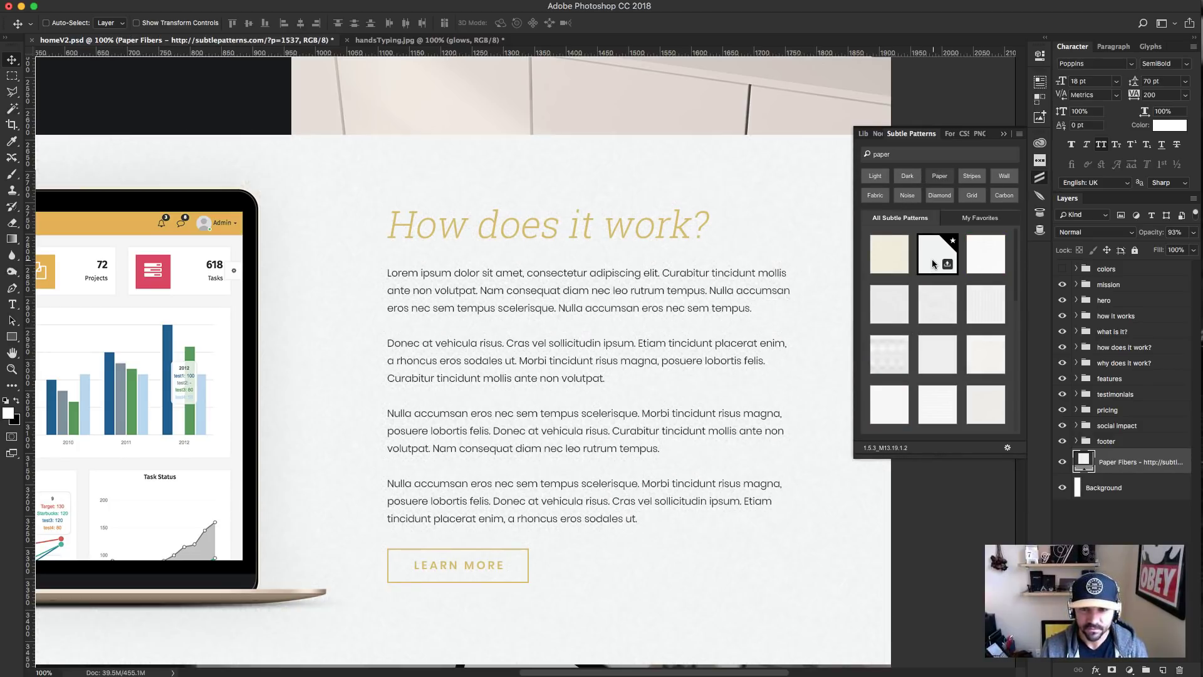
click(883, 359)
click(928, 354)
Filter the Subtle Patterns by dark and try Binding dark, Black Felt and Dark Dotted 2 as the page background.
click(905, 177)
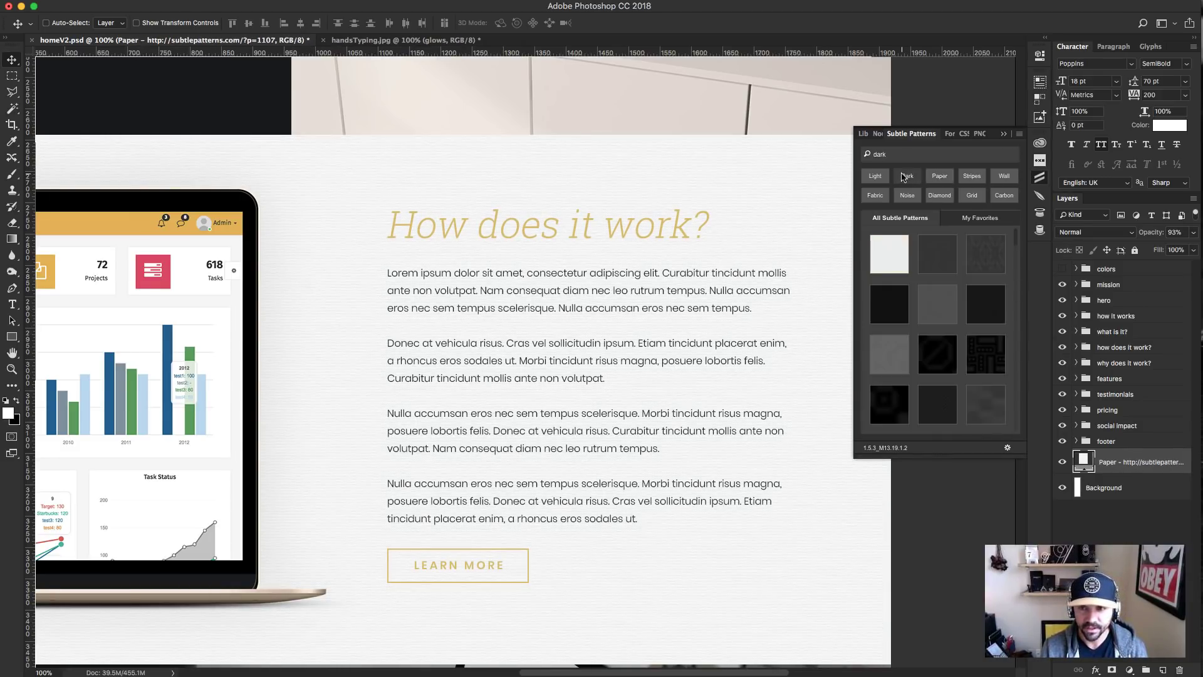
click(982, 315)
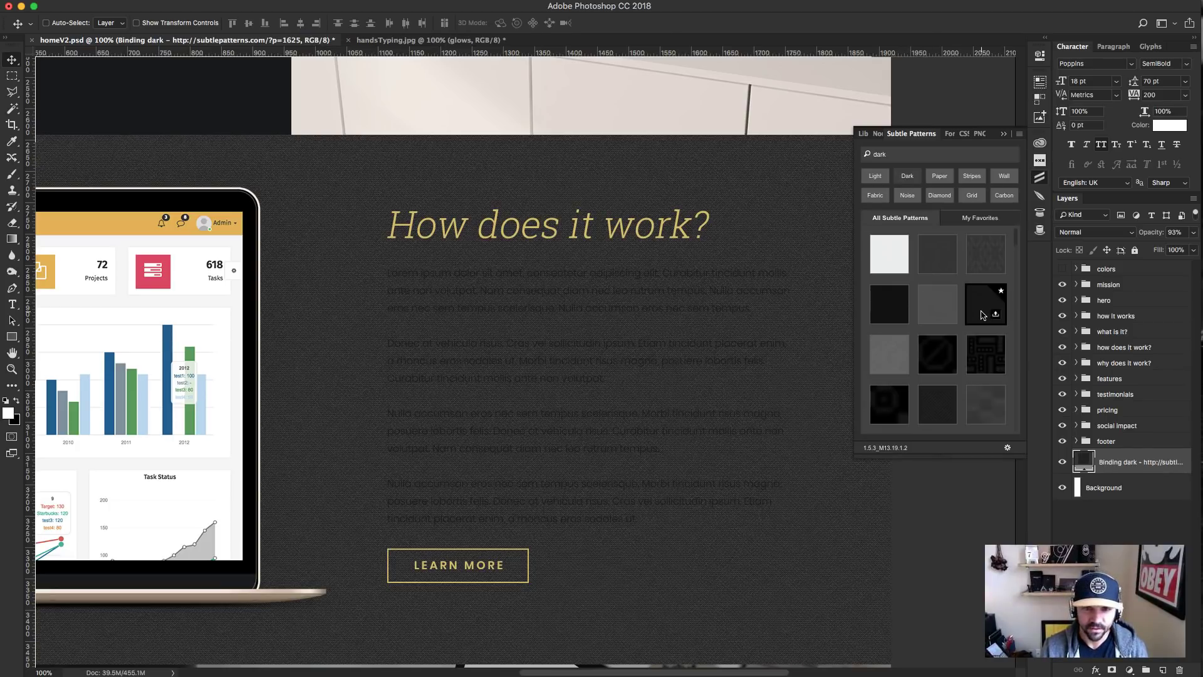
click(896, 313)
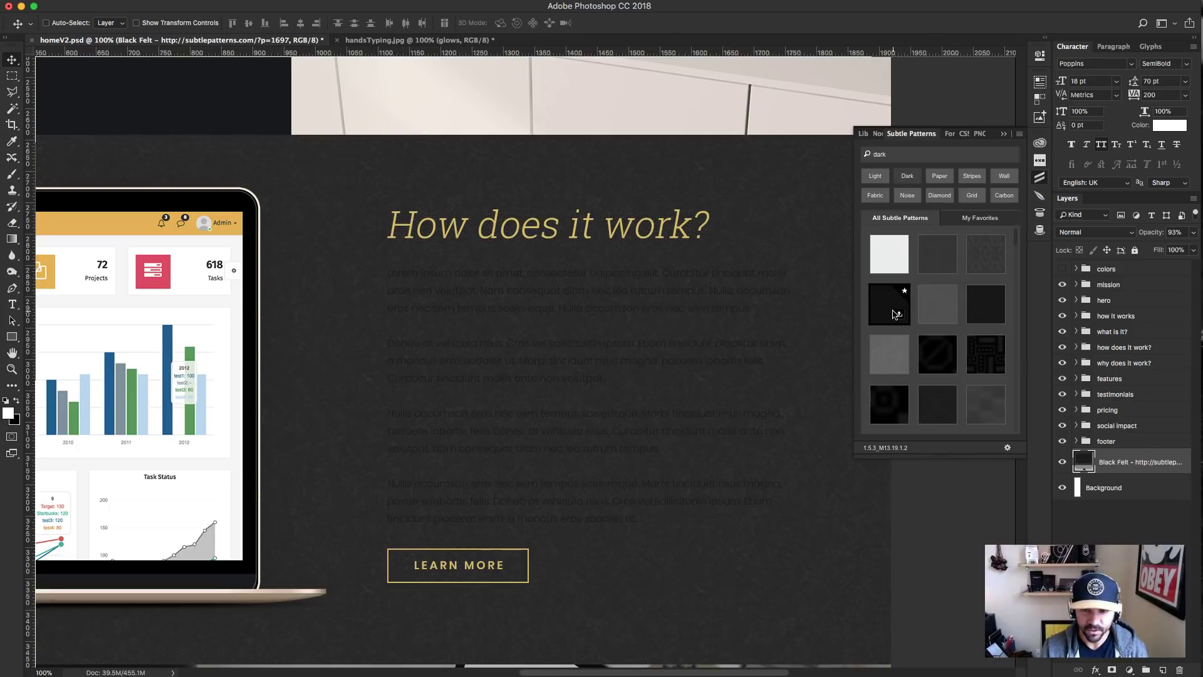
click(893, 400)
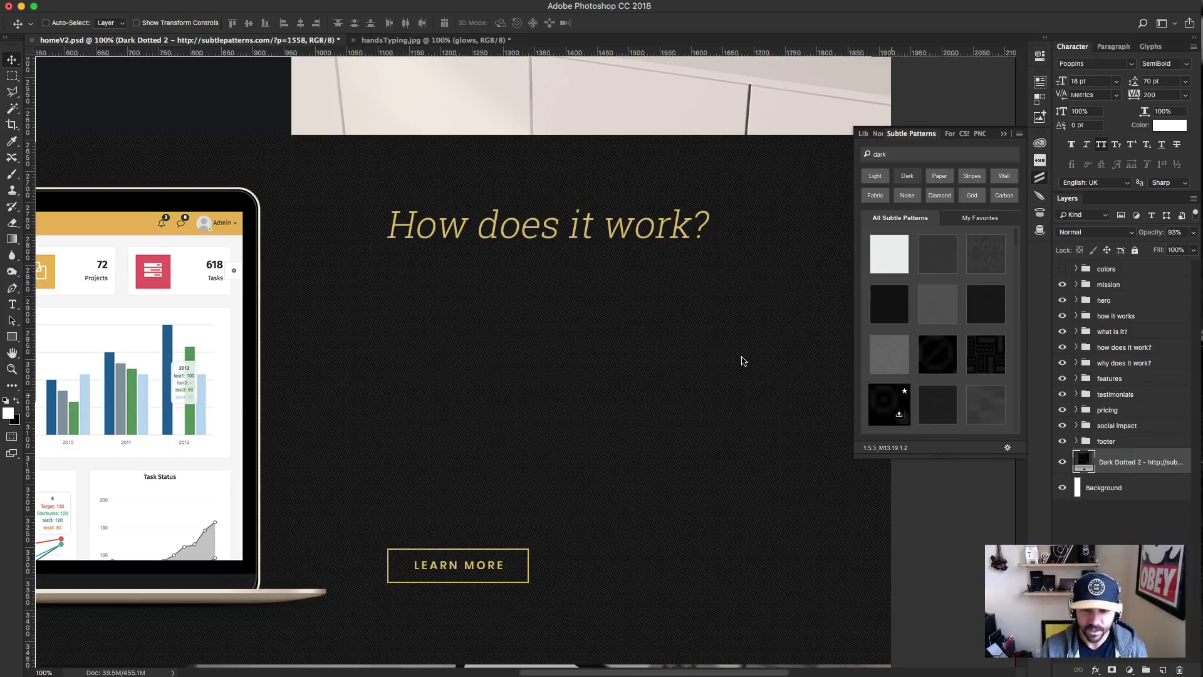
Filter the Subtle Patterns by light and apply Halftone Yellow, Restaurant and a pale cross-shaped pattern in turn to the page background.
click(879, 182)
click(977, 254)
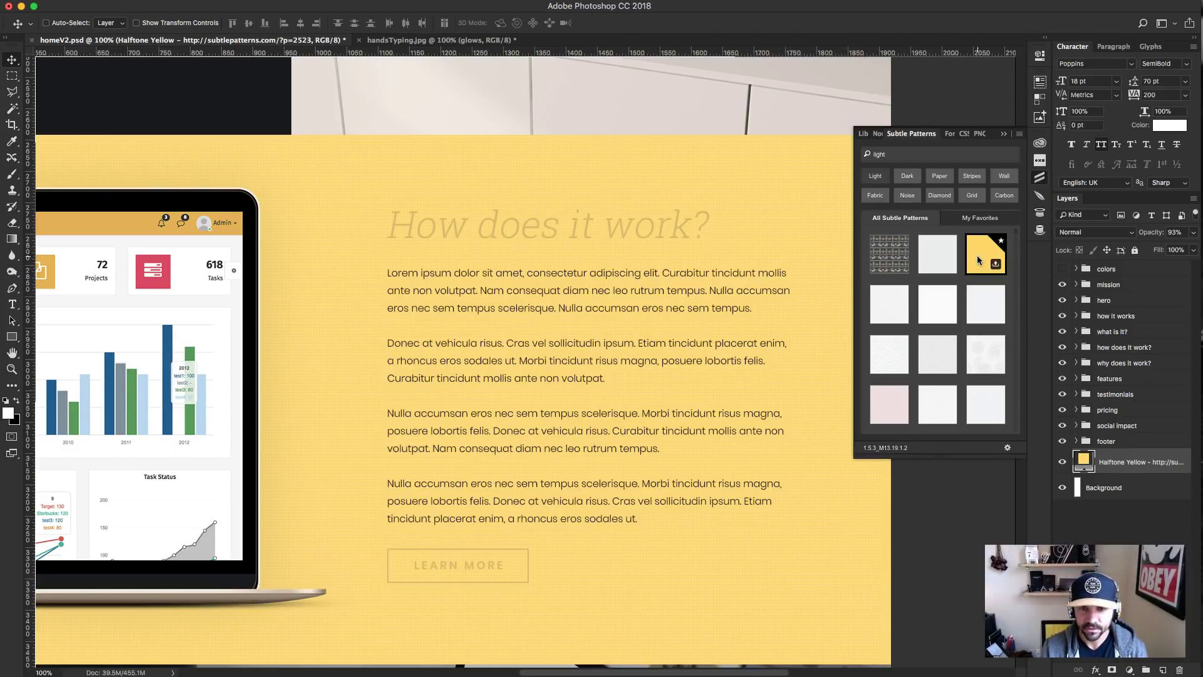
scroll(924, 313, down, 3)
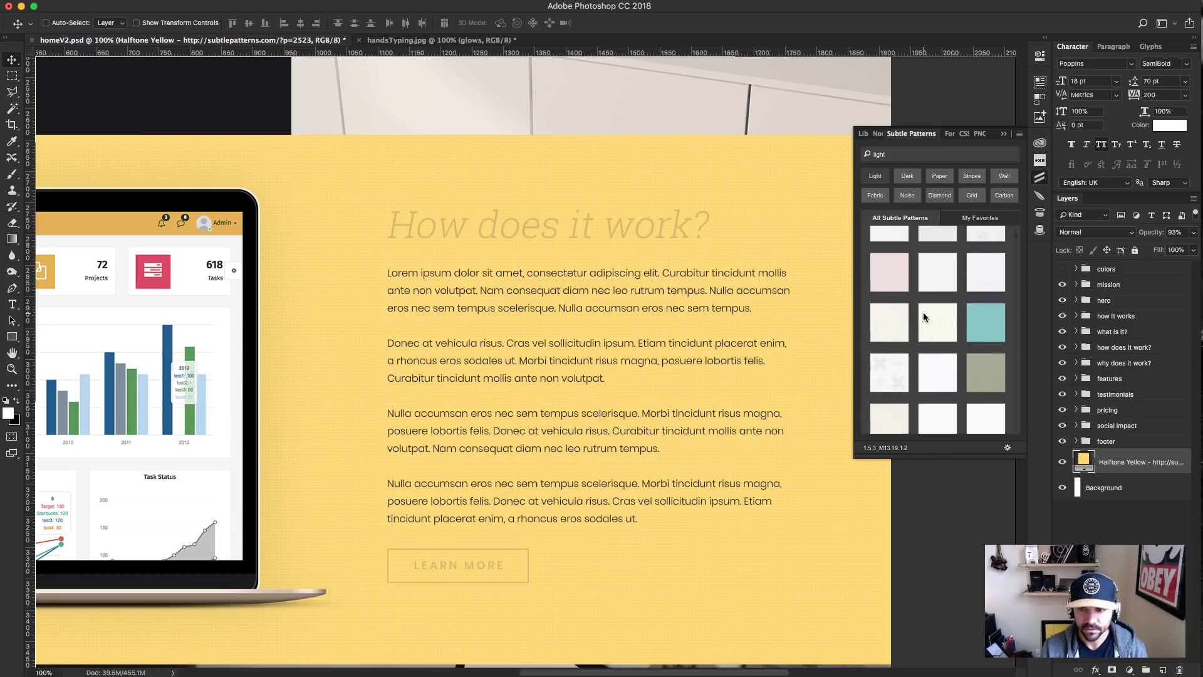
click(980, 309)
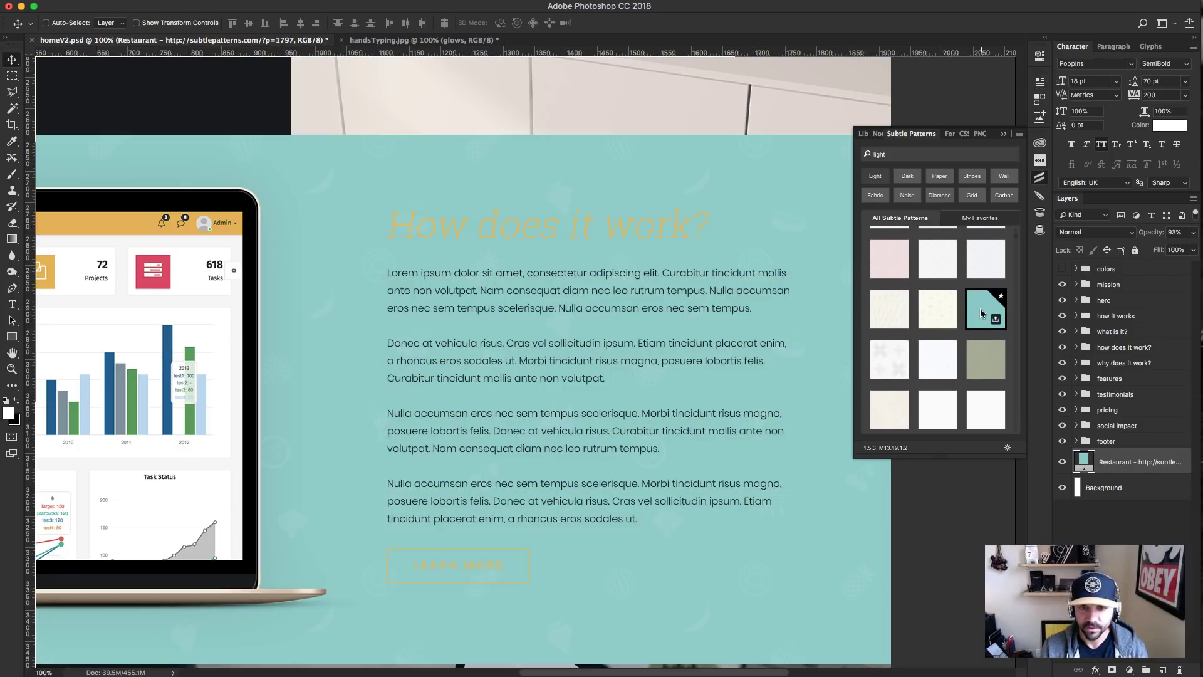
click(894, 363)
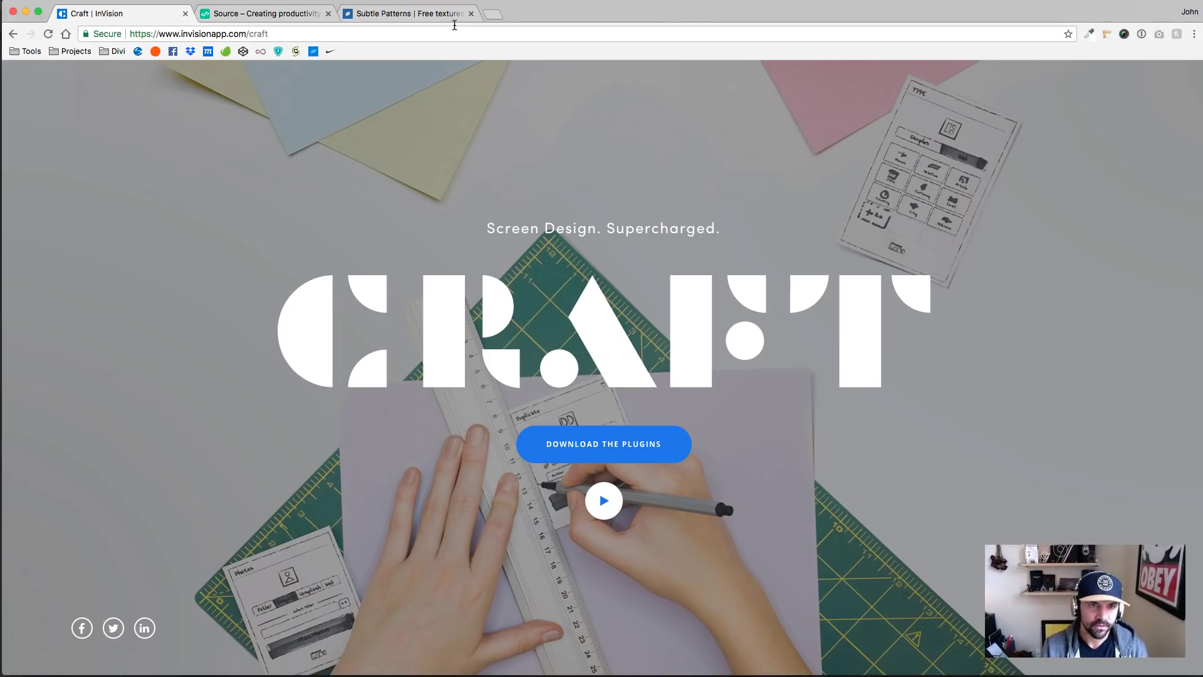
On the Subtle Patterns website, preview the Christmas Dark, Polka dots, Circles Dark and Circles Light patterns as the page background.
click(366, 14)
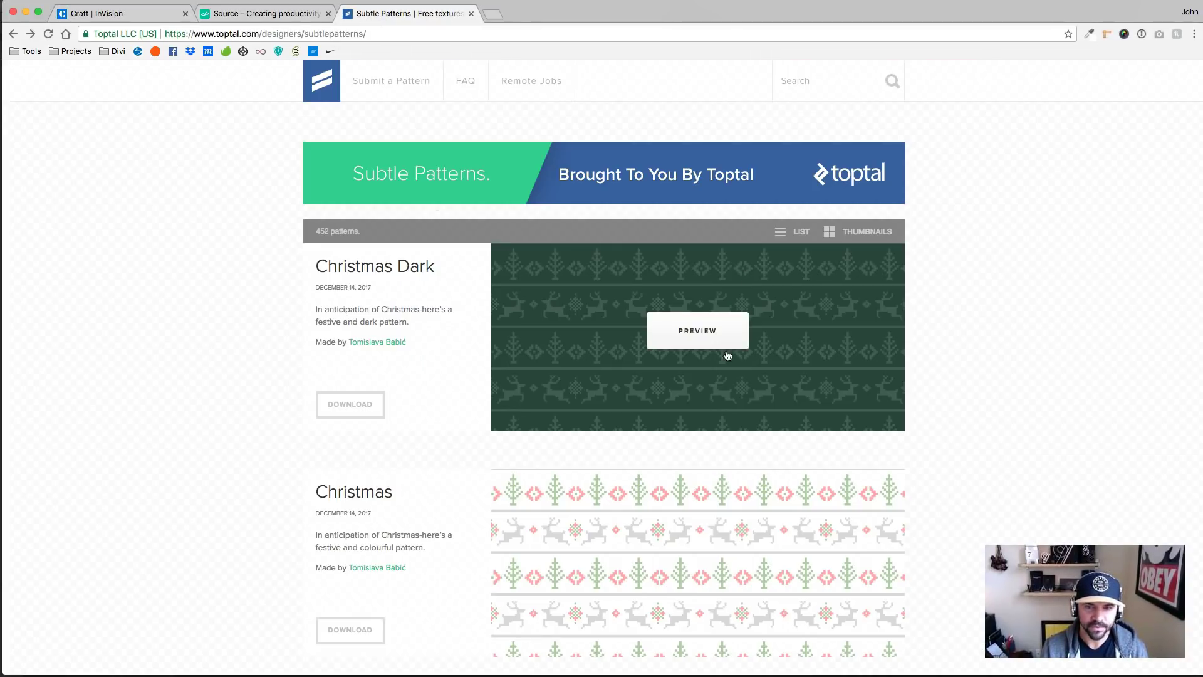
scroll(720, 407, down, 2)
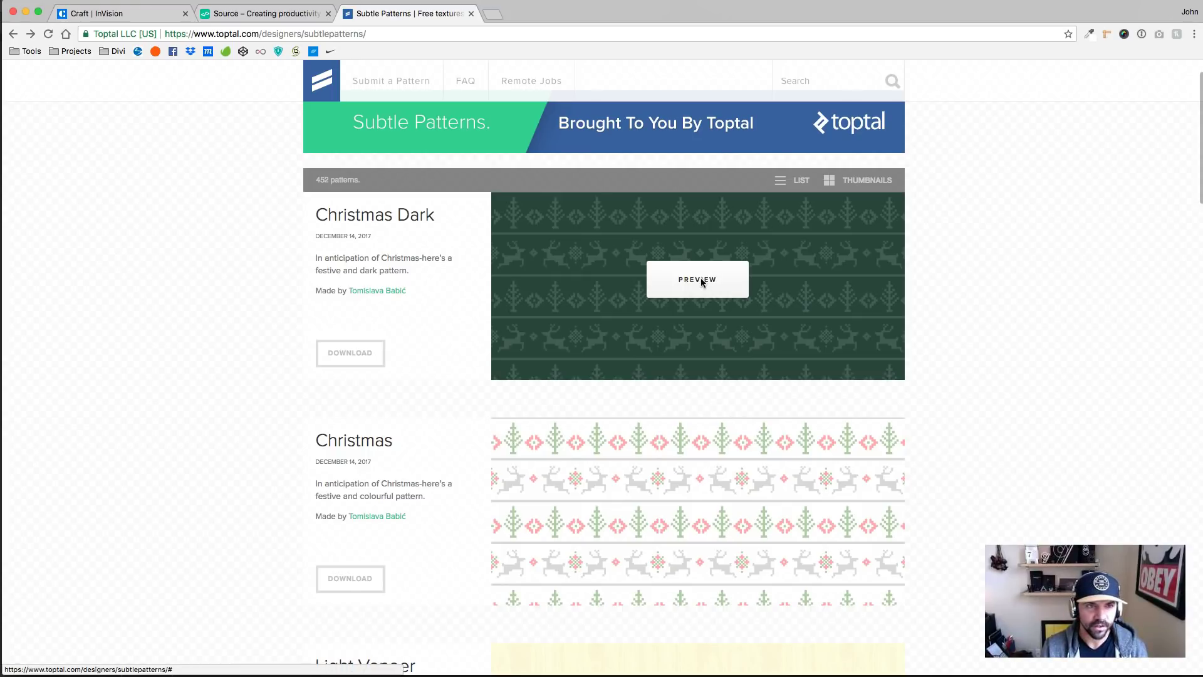
click(702, 283)
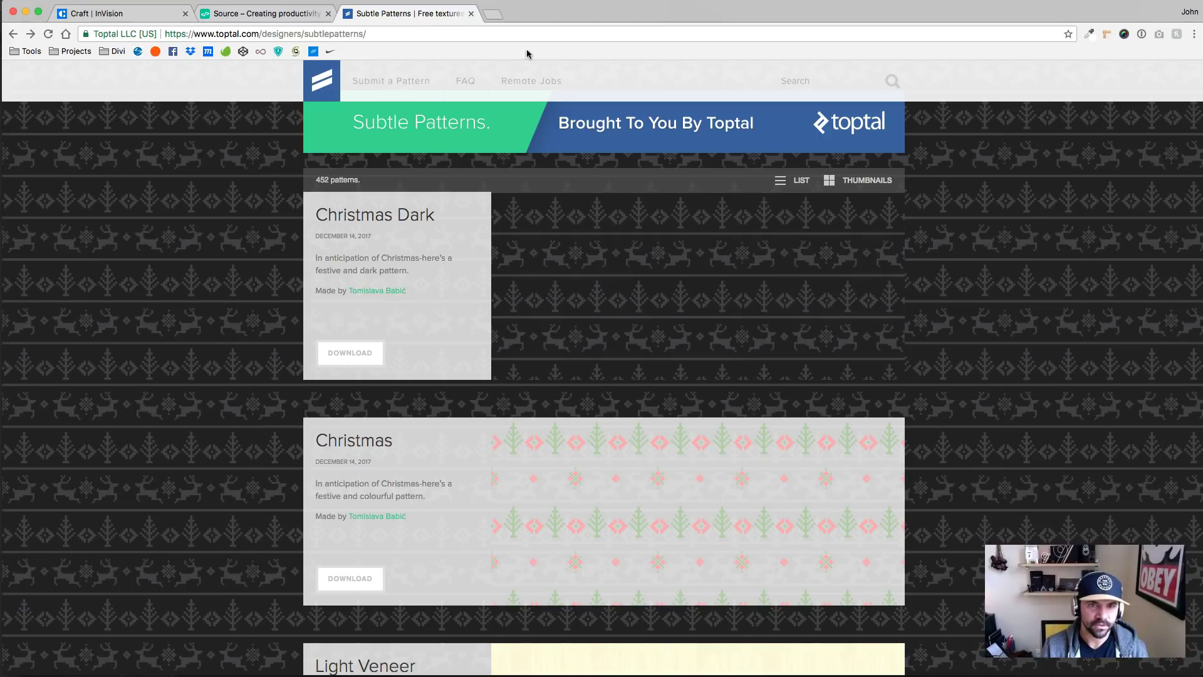
scroll(911, 403, down, 7)
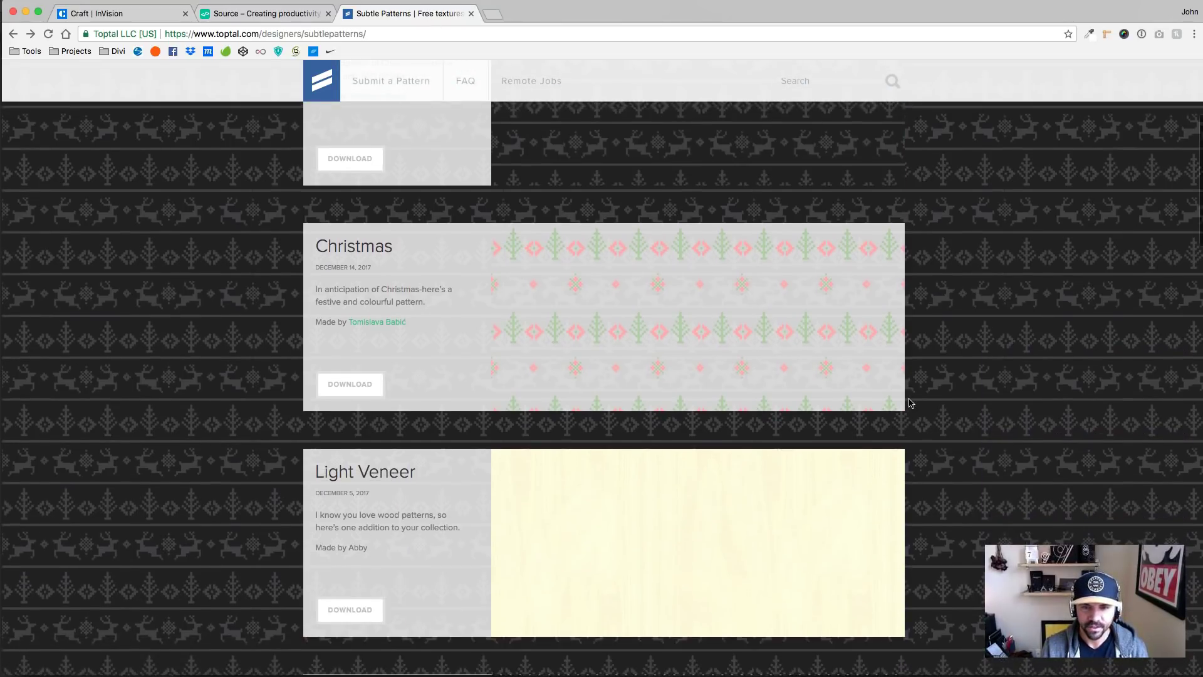
click(689, 524)
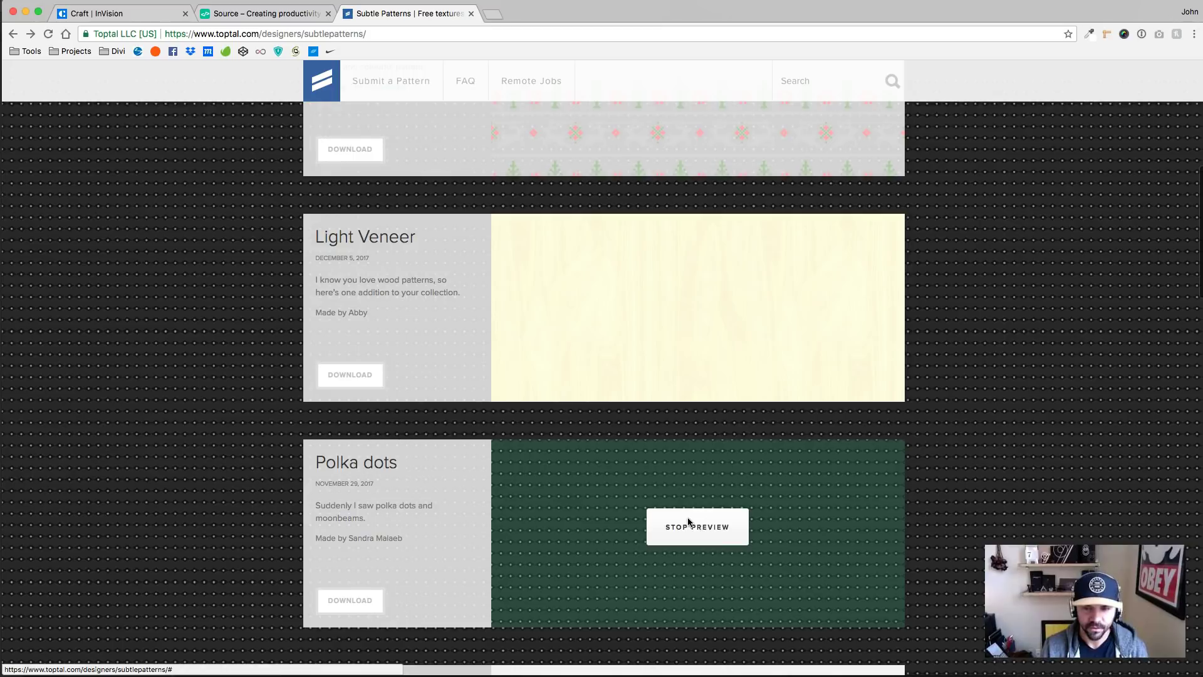
scroll(689, 519, down, 10)
click(705, 367)
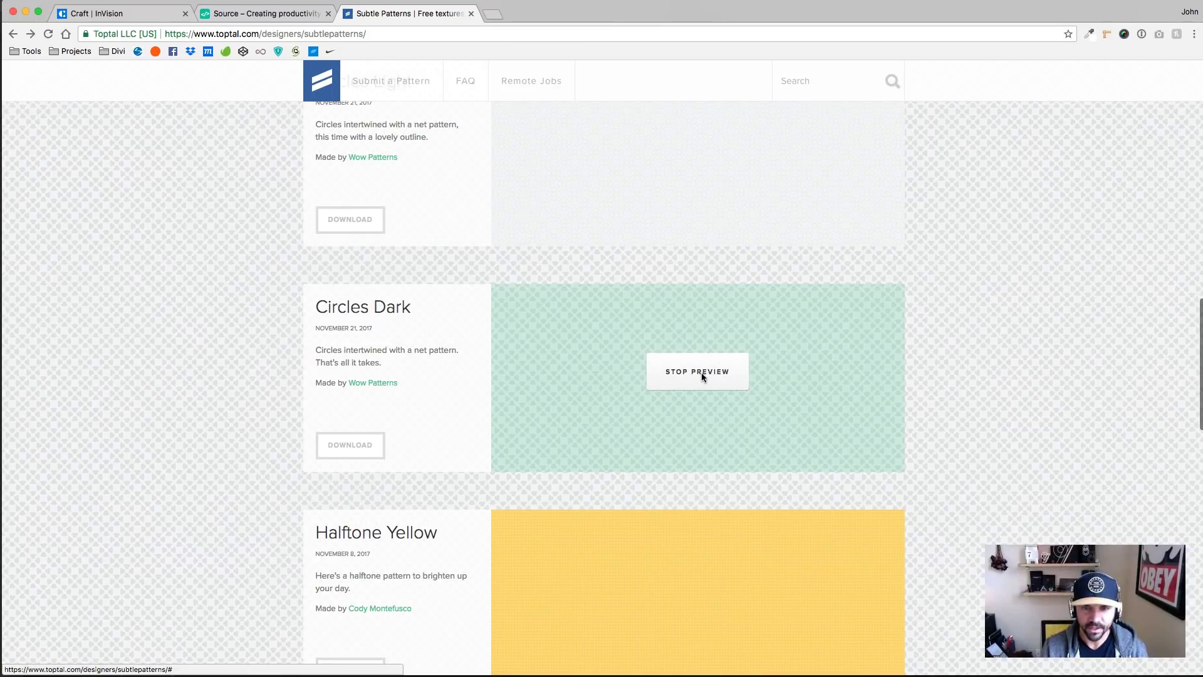
scroll(701, 372, up, 4)
click(707, 331)
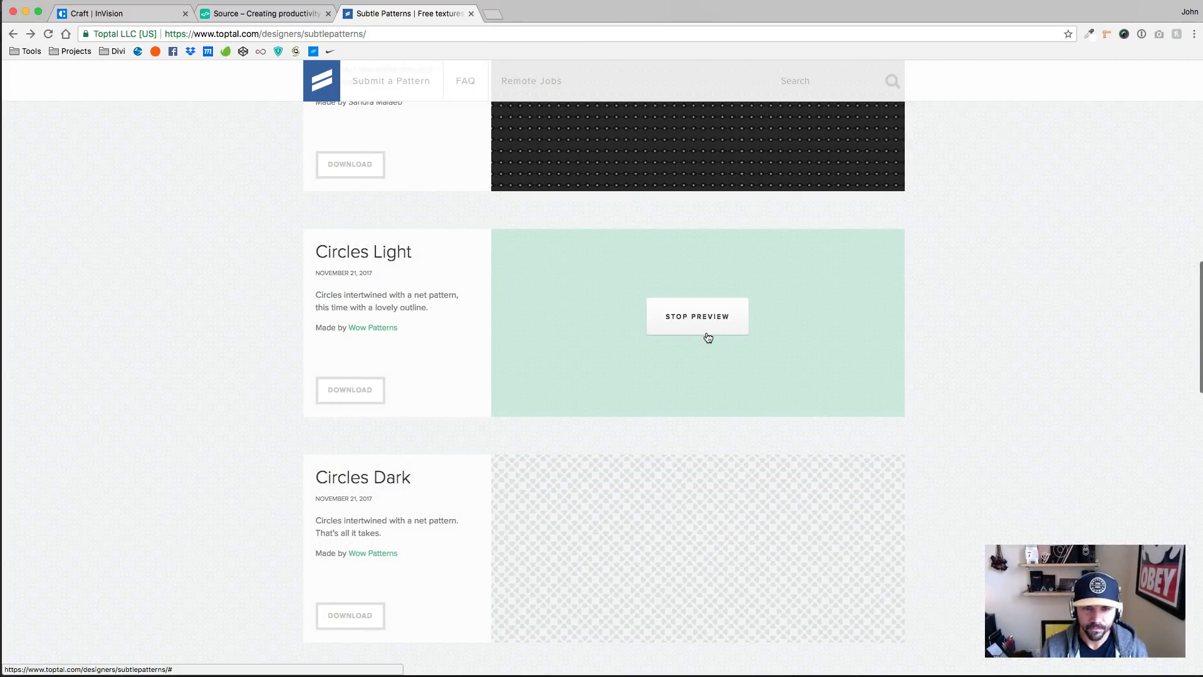
Preview Memphis Colorful and Subtle concrete from page 3 of the pattern list, and open the site's FAQ.
scroll(565, 394, down, 10)
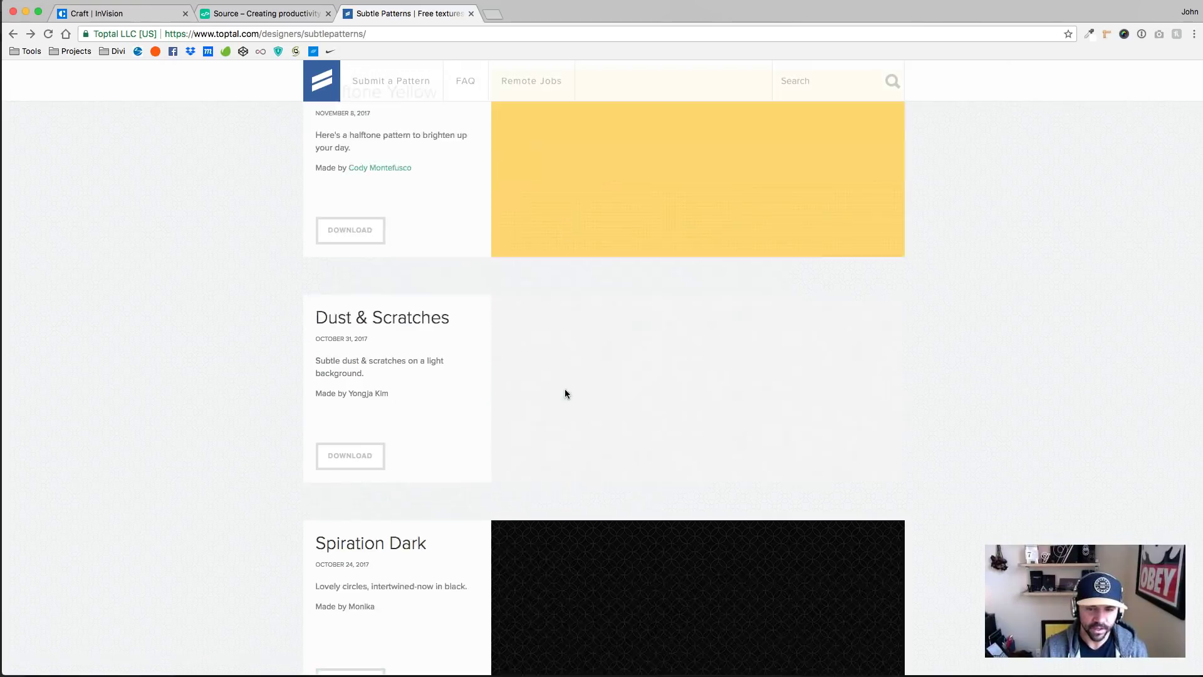
scroll(565, 394, down, 3)
scroll(564, 392, down, 7)
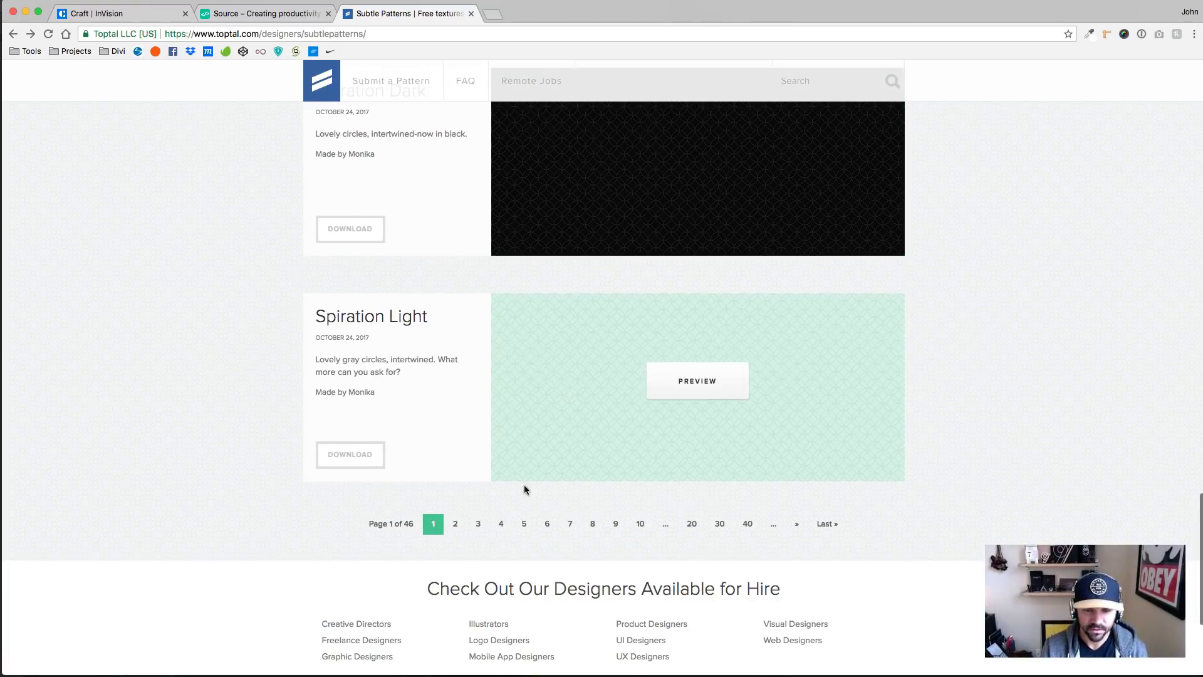
click(479, 524)
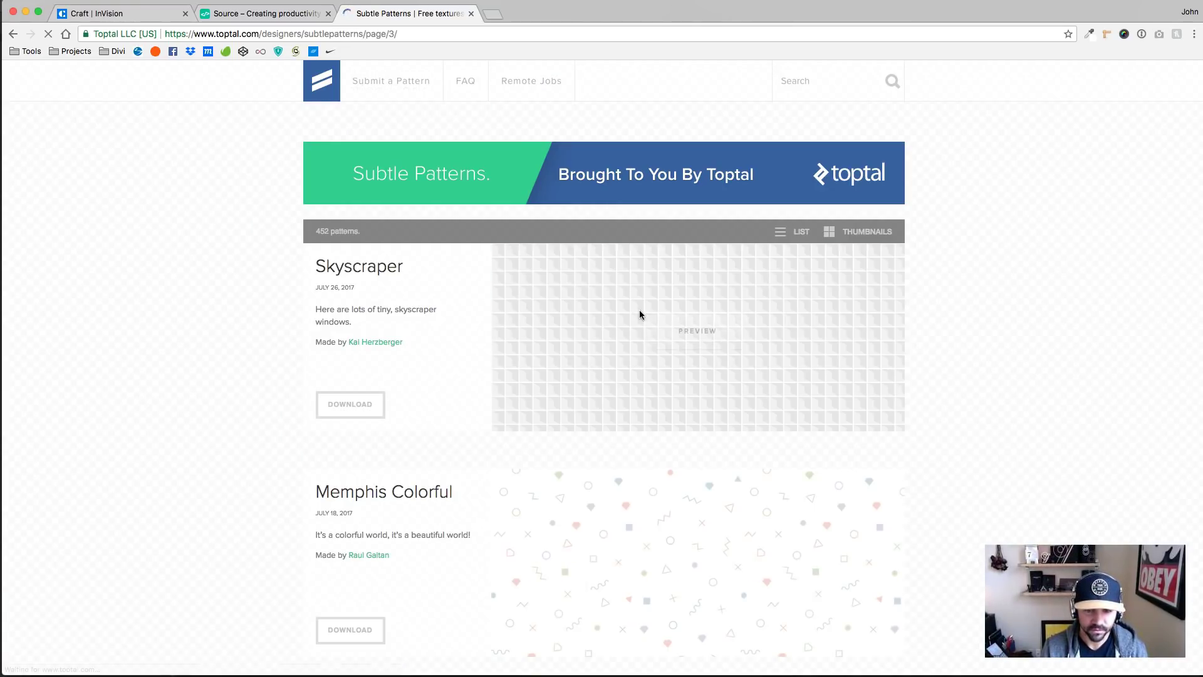
scroll(645, 317, down, 3)
click(739, 405)
scroll(738, 410, down, 3)
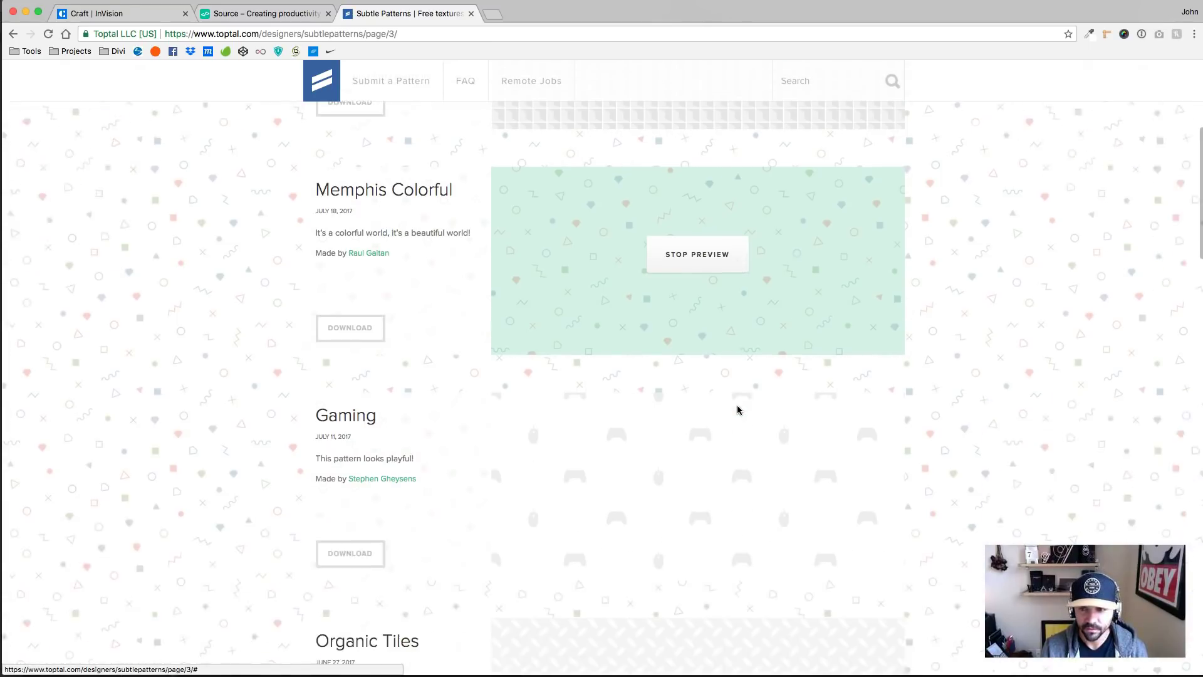
scroll(737, 410, down, 12)
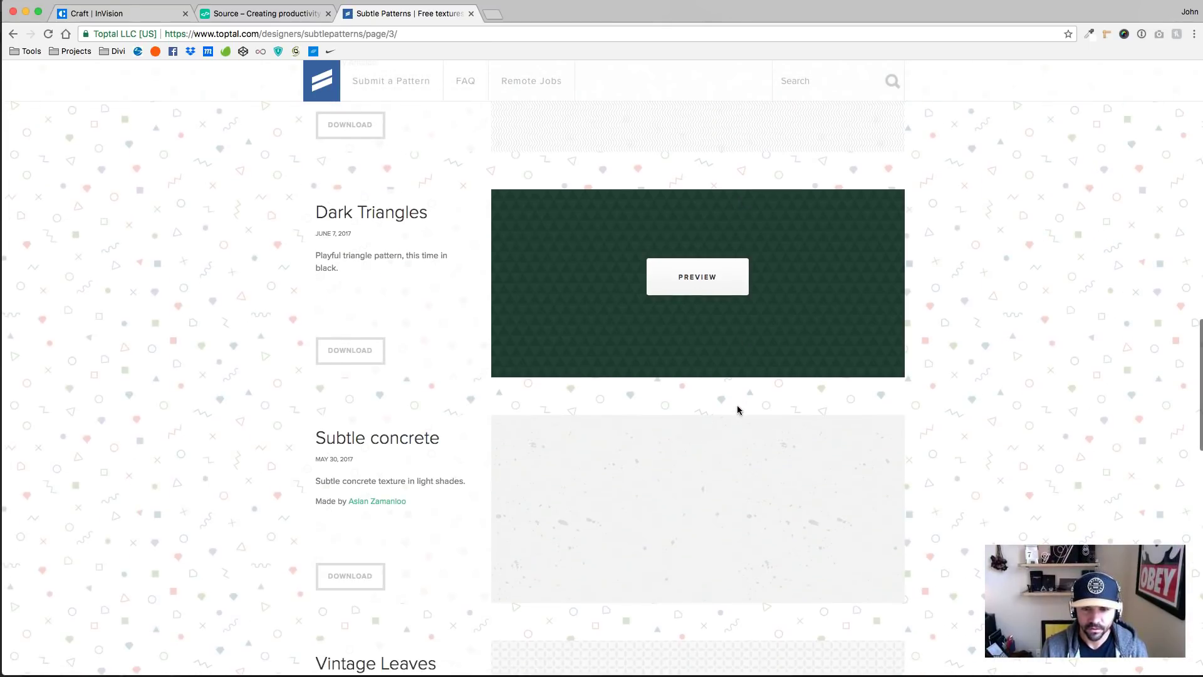
scroll(737, 411, down, 3)
click(719, 355)
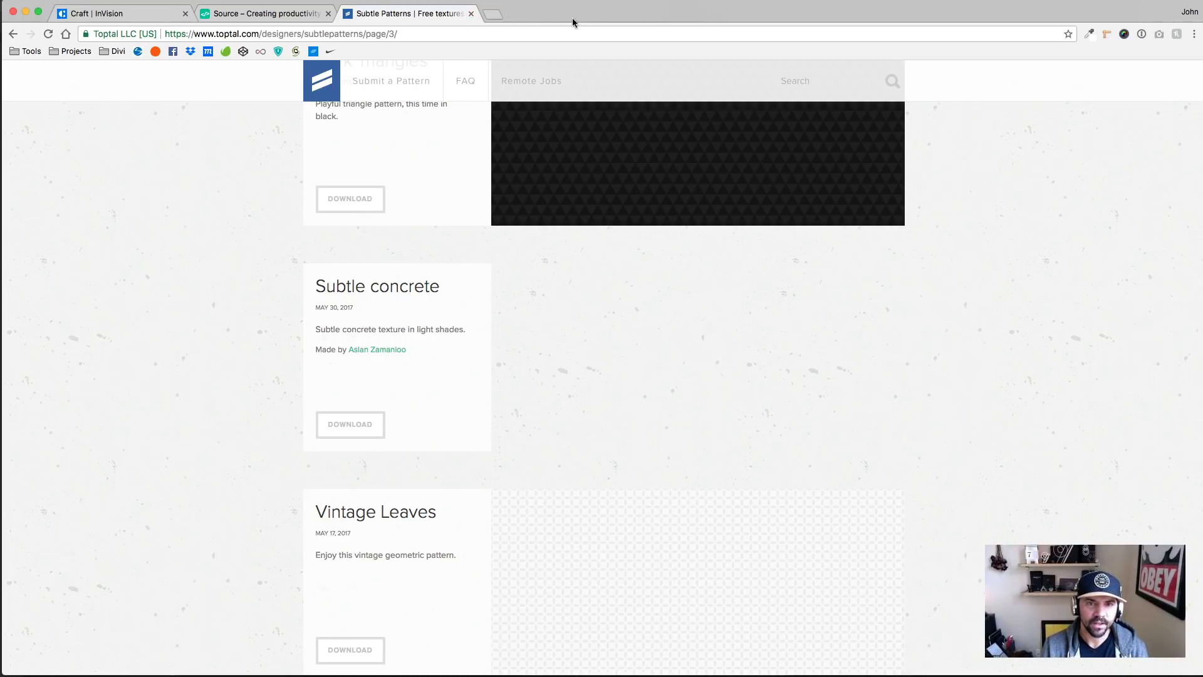
click(462, 78)
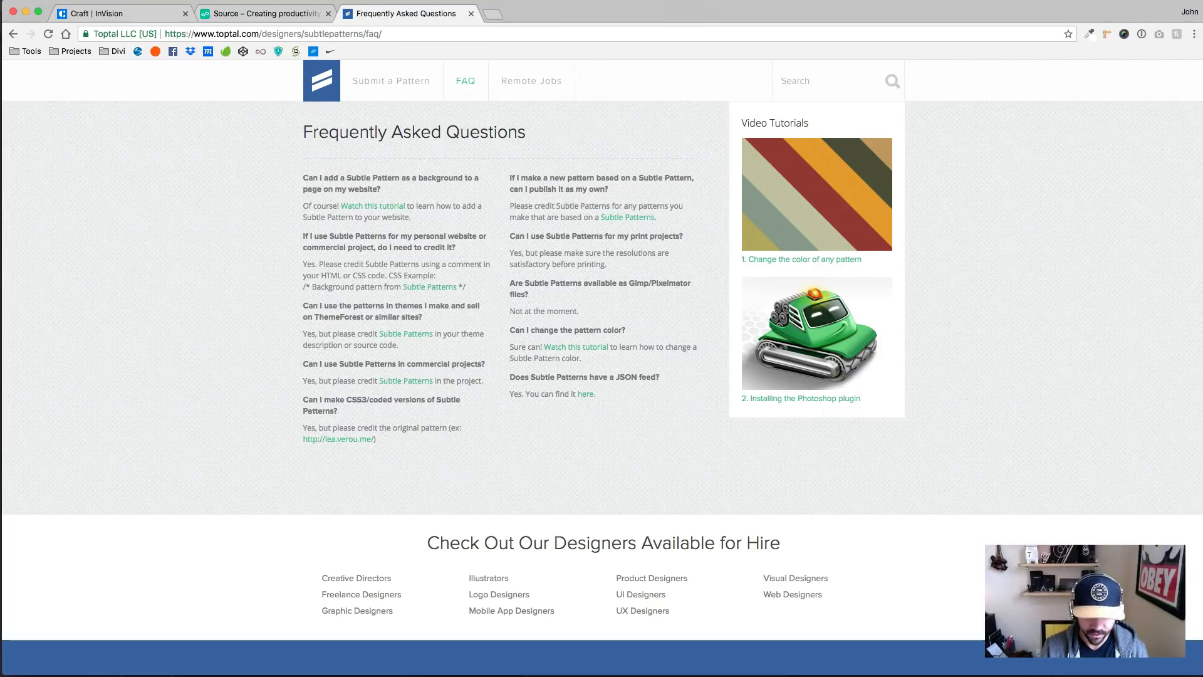
Switch back to Photoshop, close the Subtle Patterns plugin and delete the Cuckoo Footprint pattern layer.
key(super+Tab)
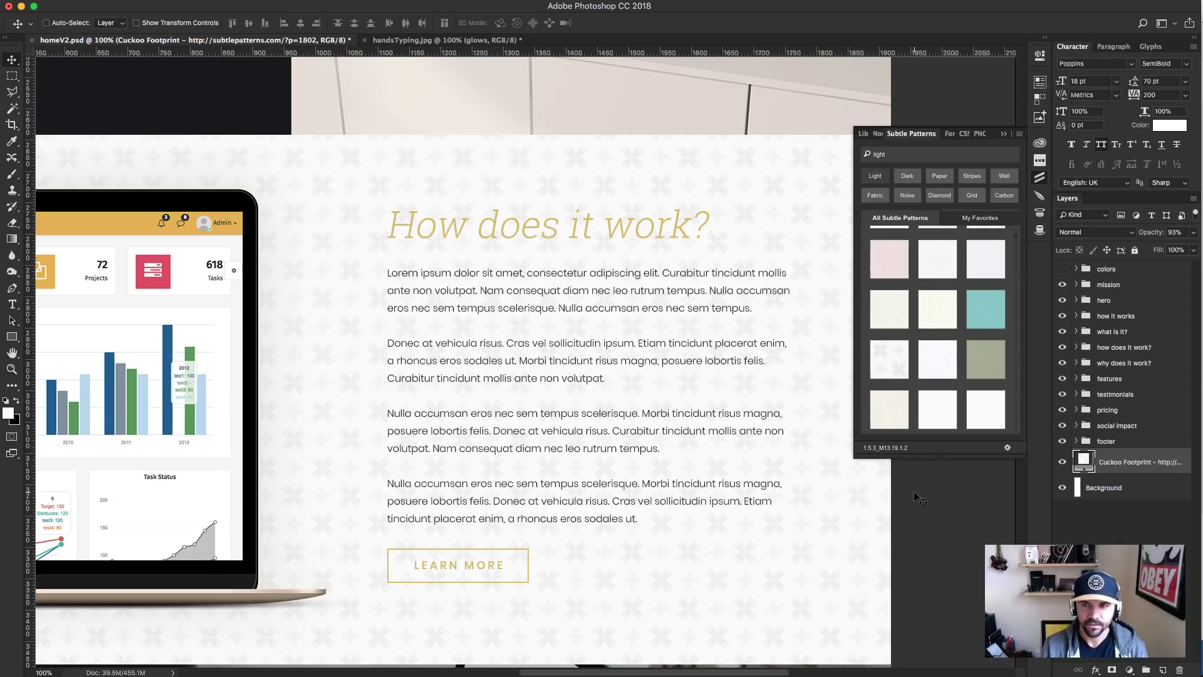
click(1043, 180)
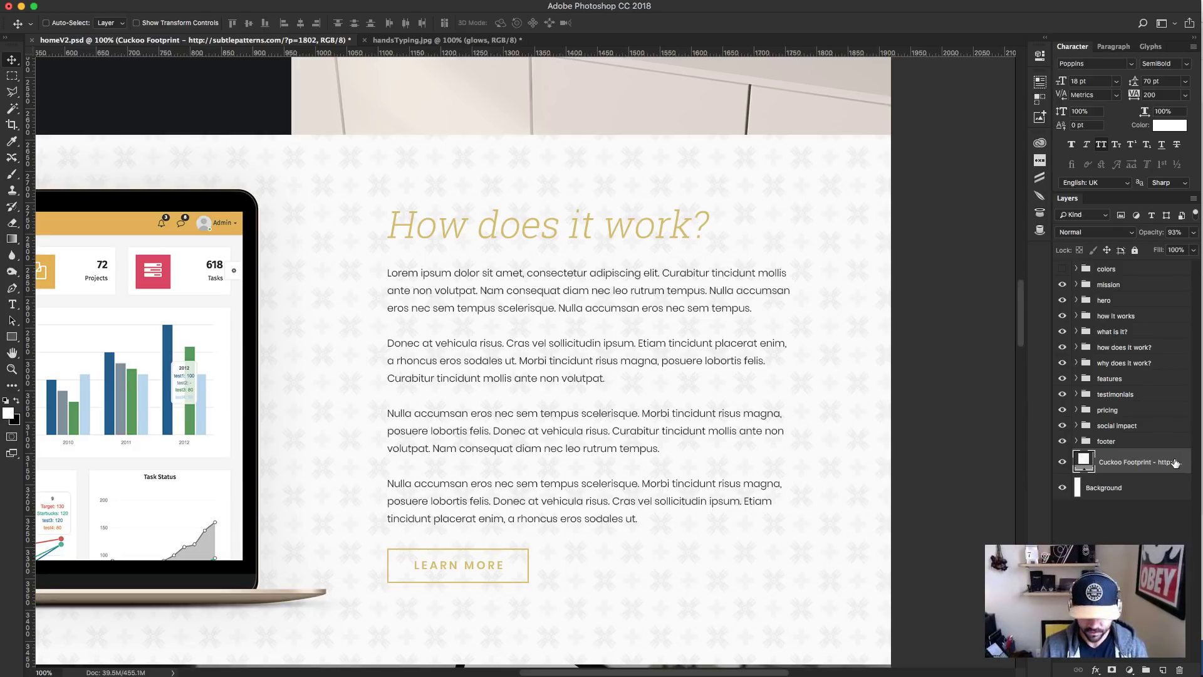
key(BackSpace)
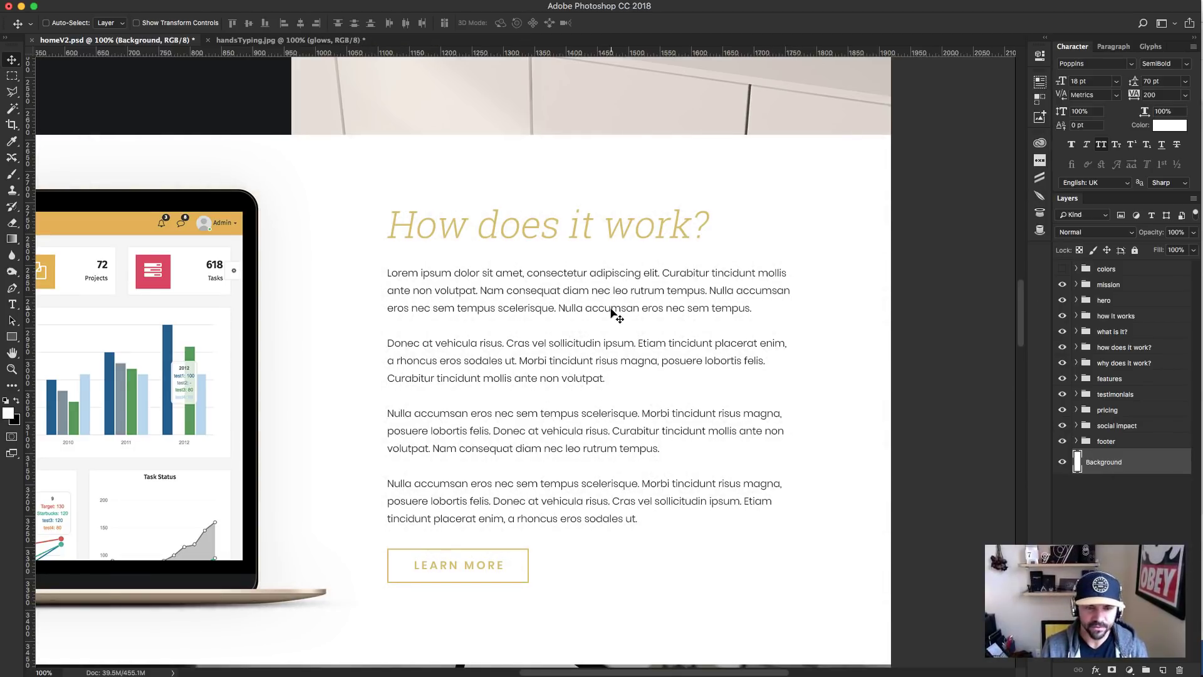
Open the PNG Hat plugin and export the ipad layer of the mission group as a PNG.
scroll(614, 314, left, 5)
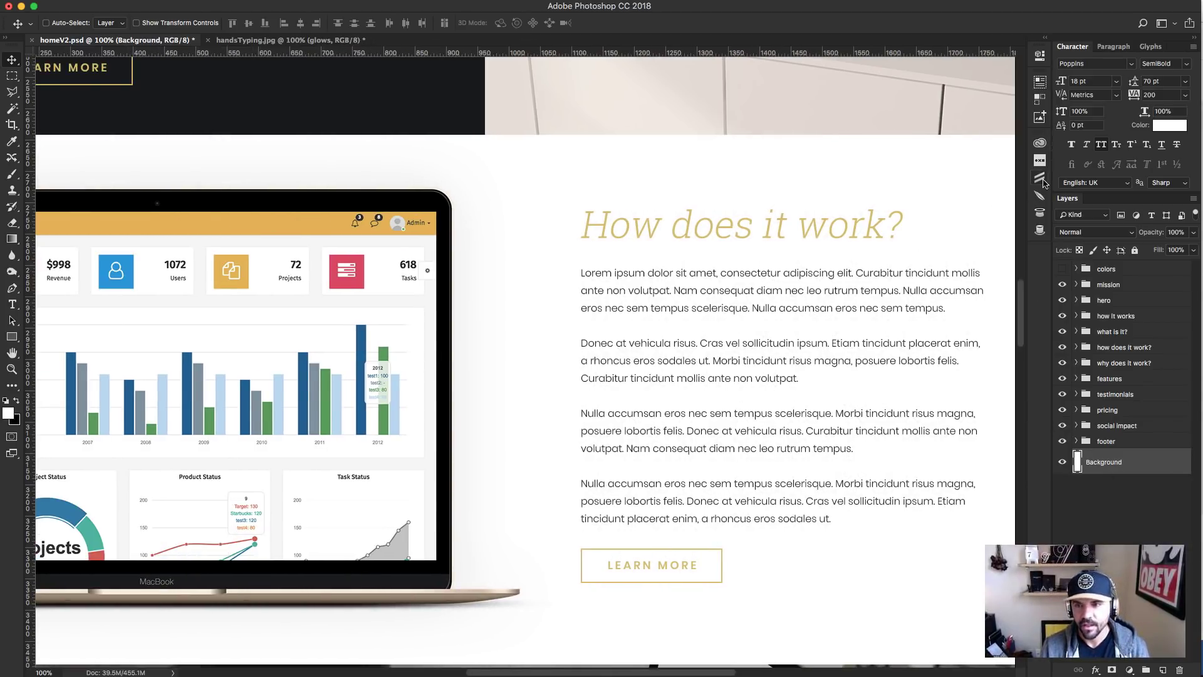
click(1039, 231)
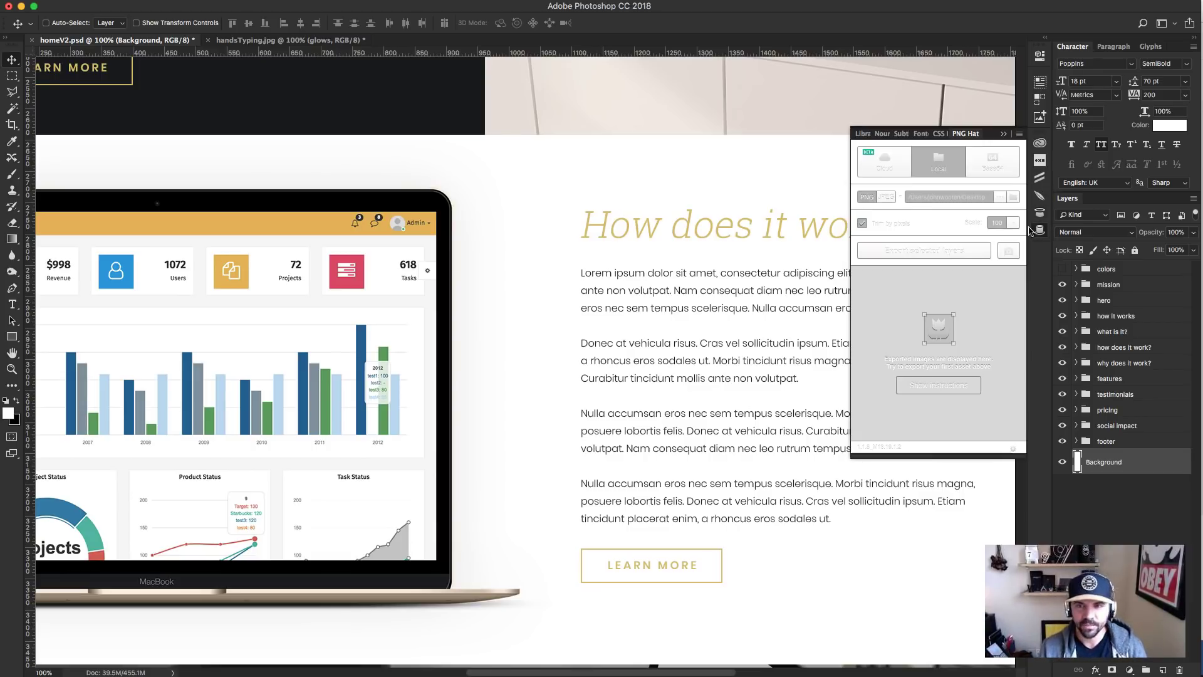
scroll(732, 298, up, 15)
scroll(732, 297, right, 2)
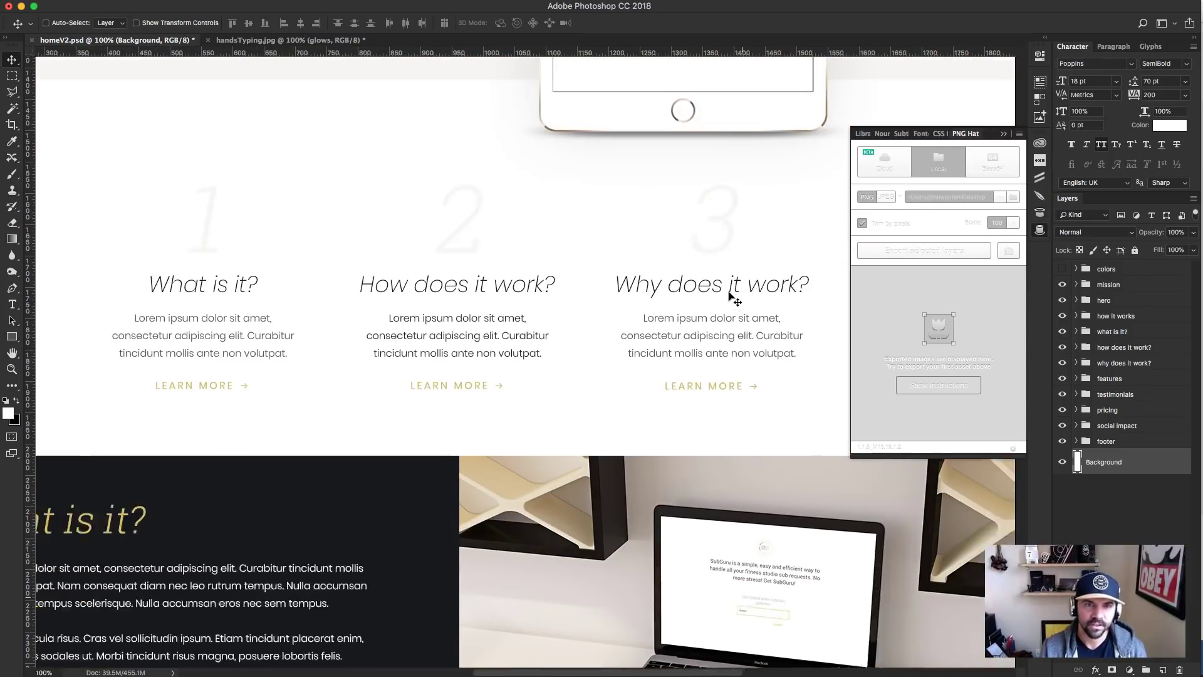
scroll(732, 298, up, 10)
scroll(732, 298, right, 2)
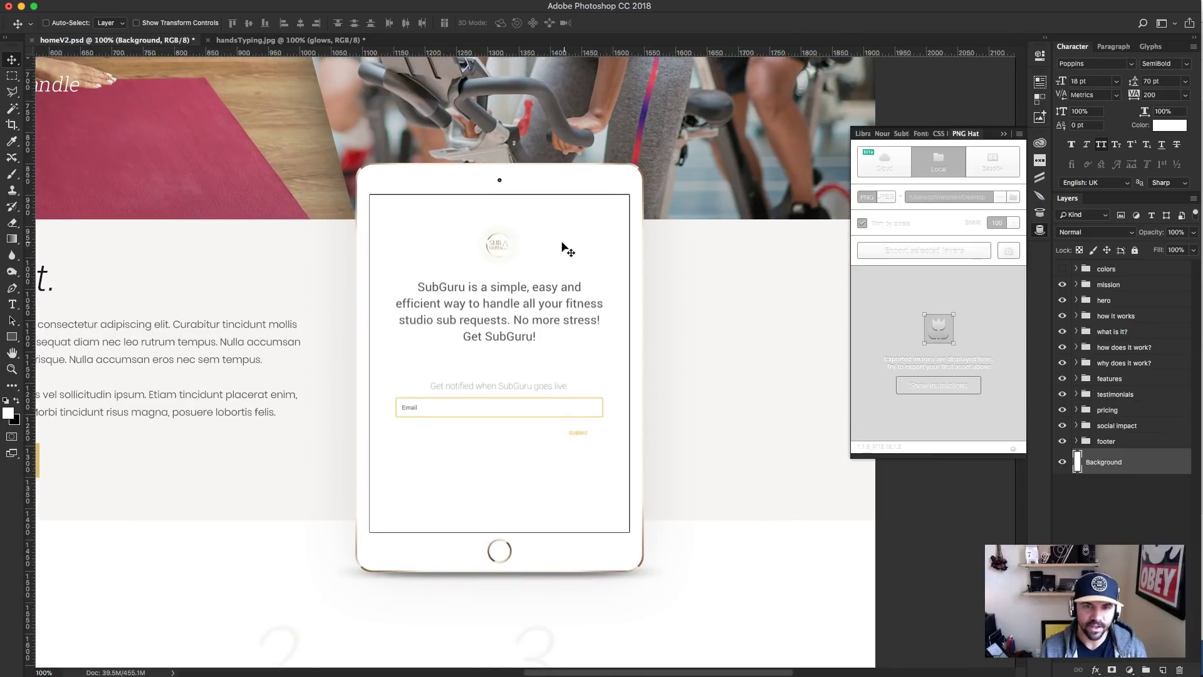
super+click(603, 191)
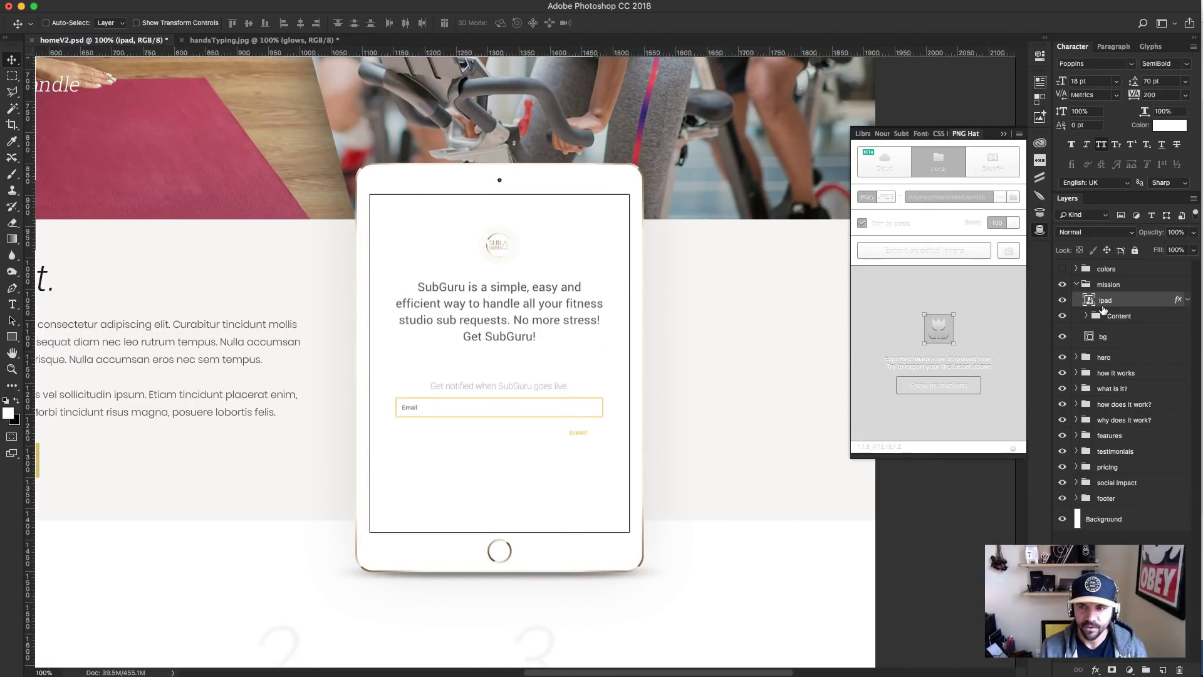
click(889, 197)
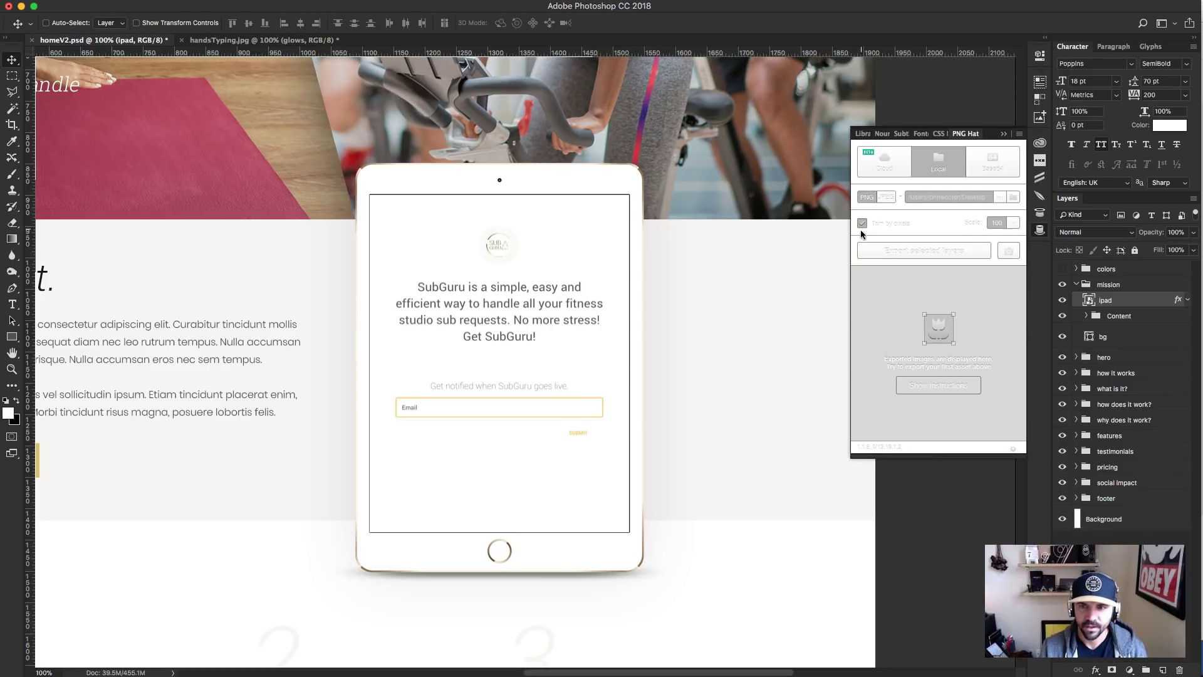
click(929, 251)
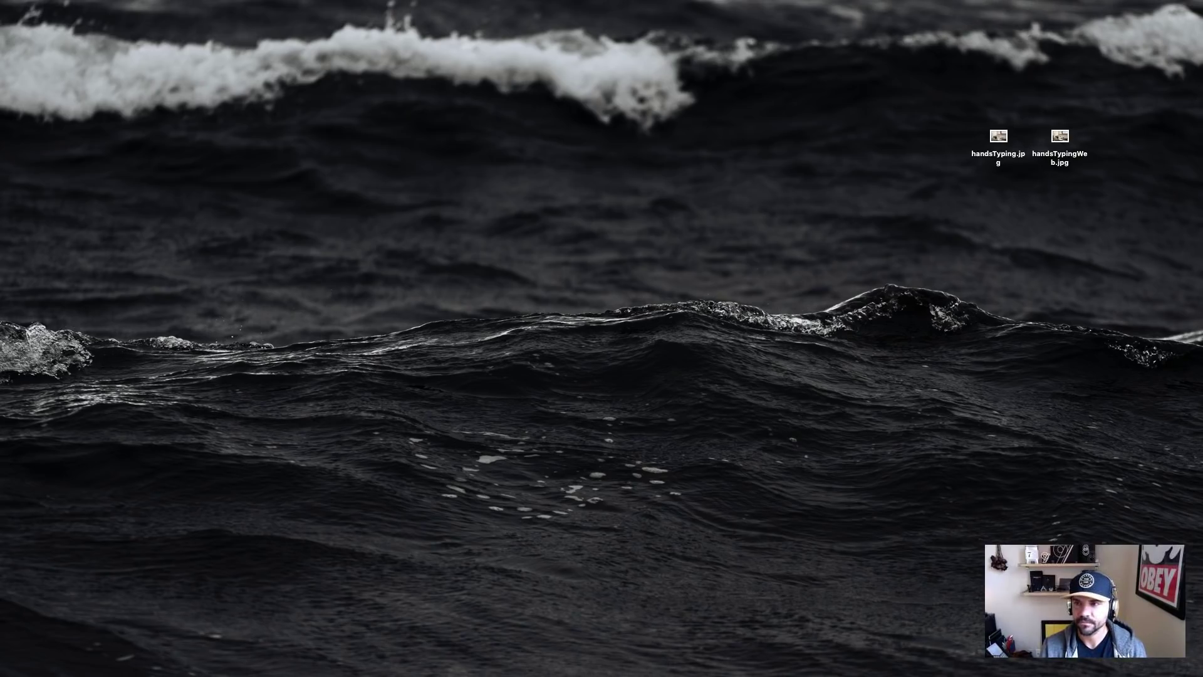
On the desktop, place ipad.png below handsTyping.jpg and check the exported image in a quick preview.
drag(1078, 189, 1002, 183)
key(space)
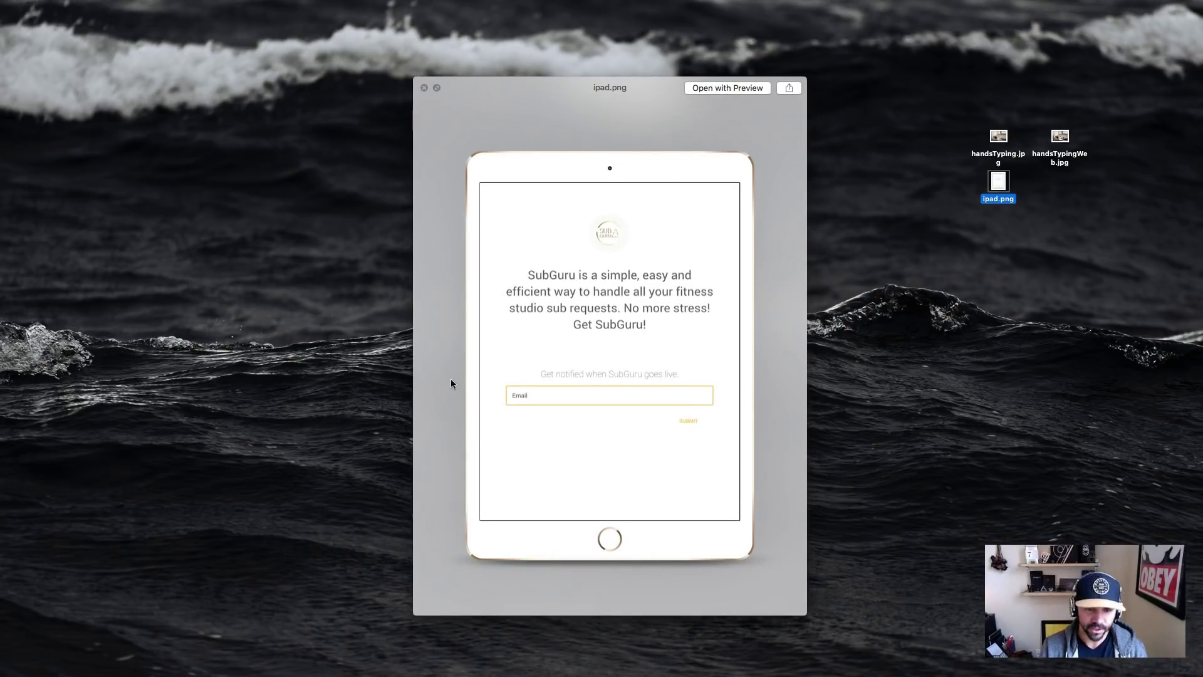
key(space)
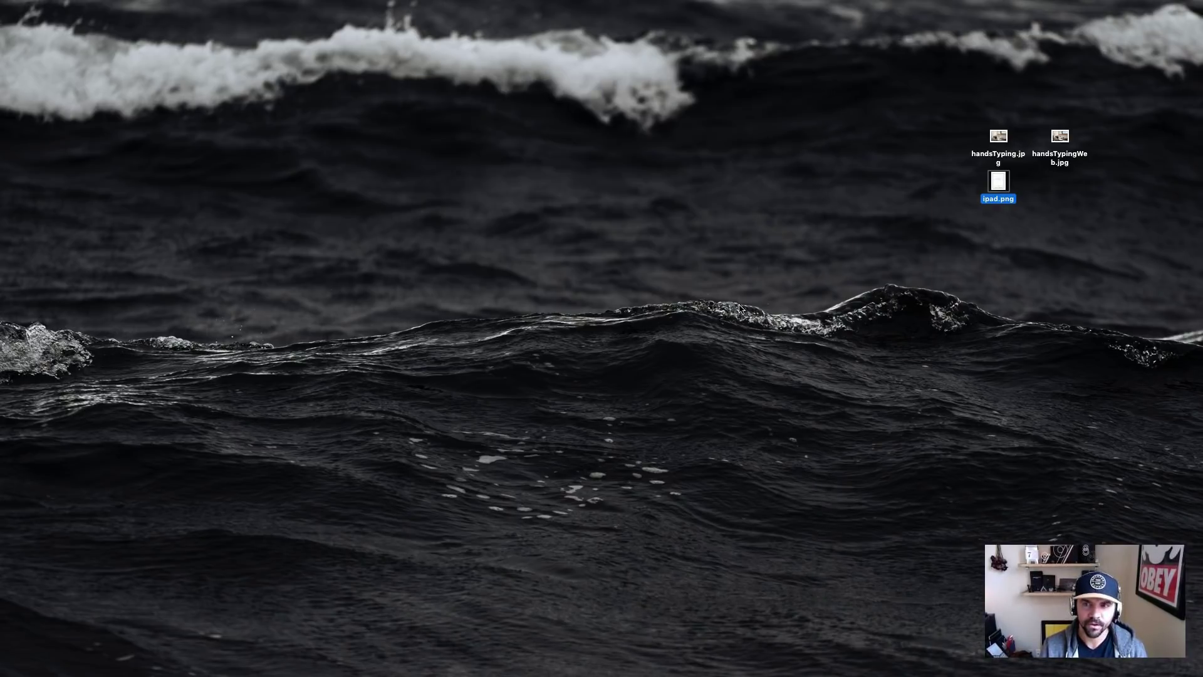
Return to Photoshop and export the dashboard layer of the "how does it work?" group with PNG Hat.
key(super+Tab)
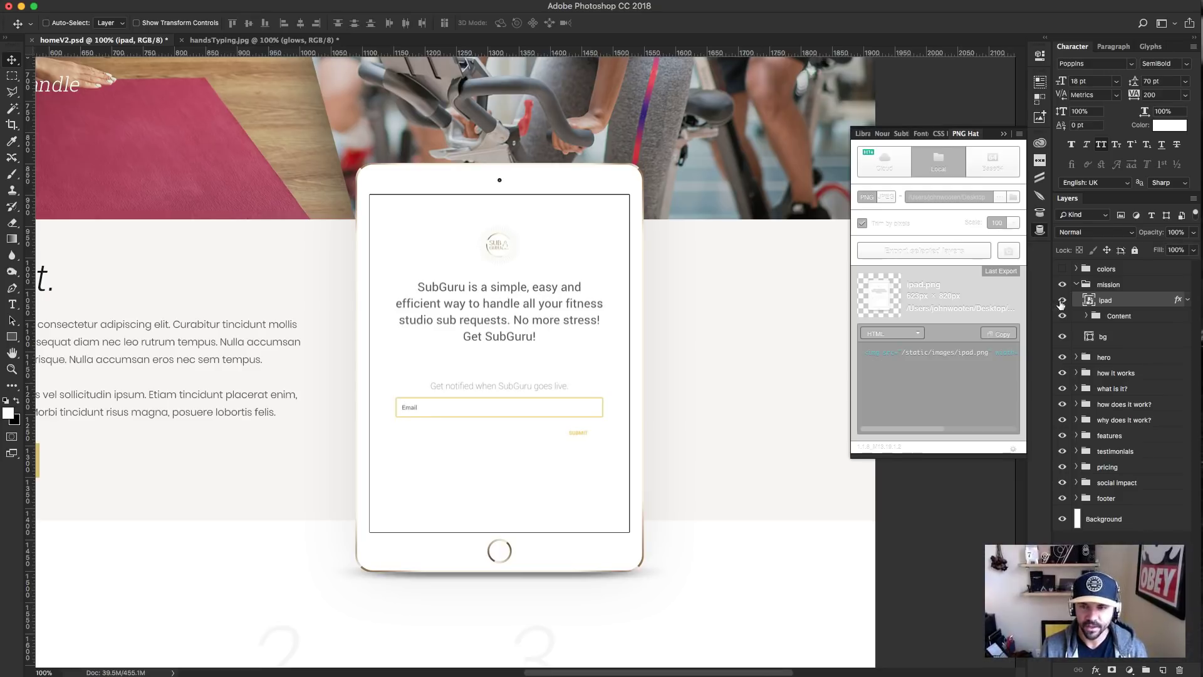
key(super+1)
scroll(680, 281, down, 15)
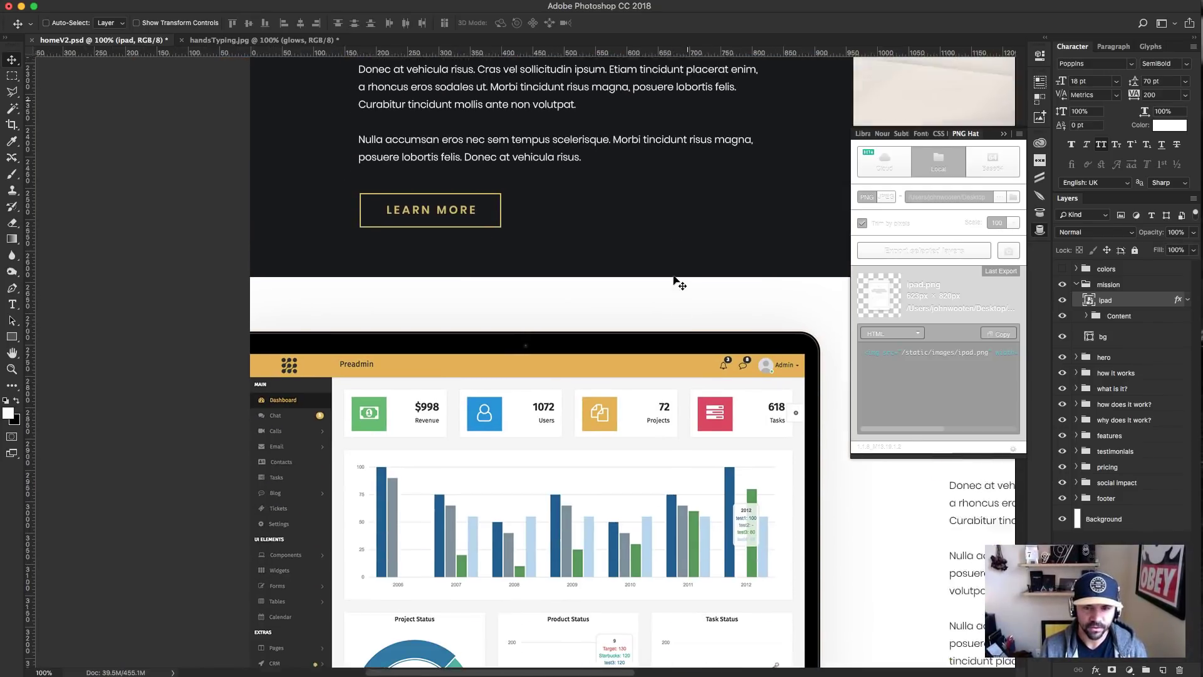
super+click(685, 324)
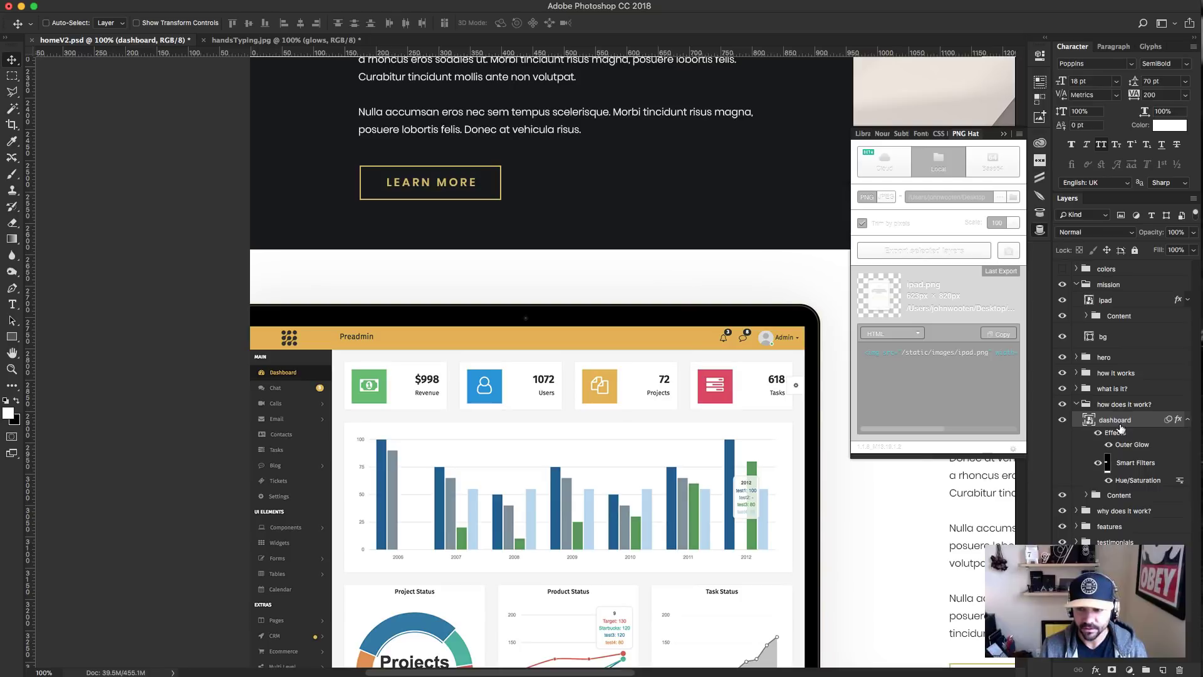
click(920, 249)
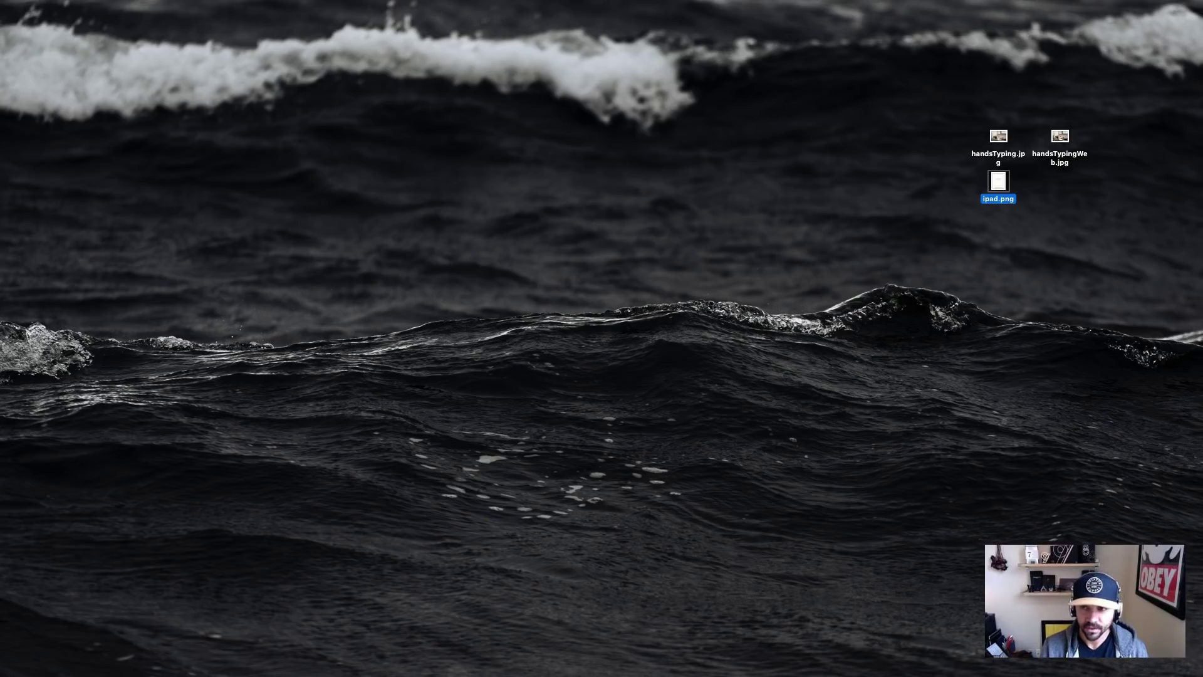
On the desktop, place dashboard.png beside ipad.png and check the exported image in a quick preview.
drag(1185, 151, 1076, 189)
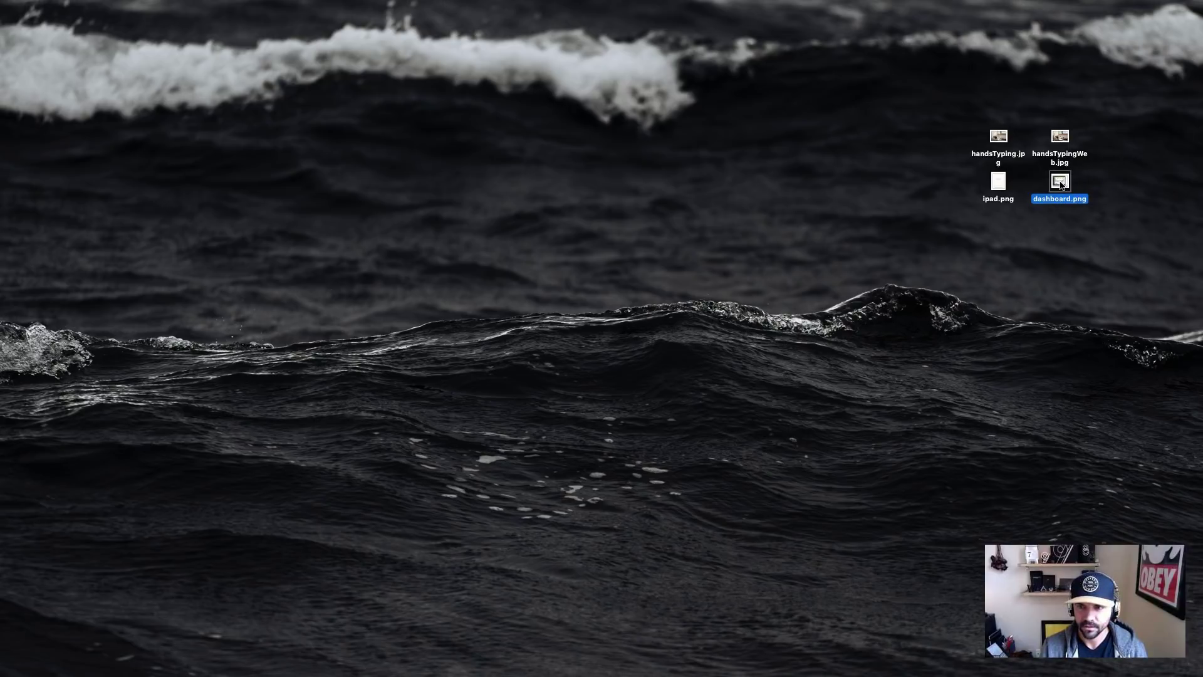
key(space)
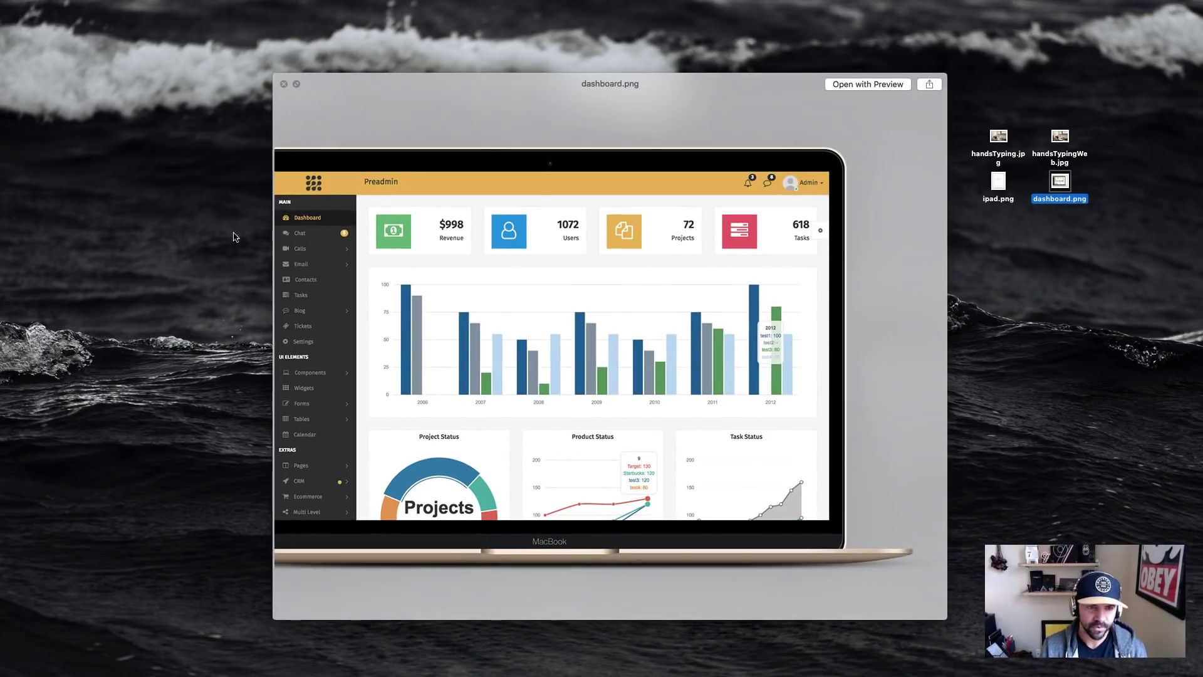
key(space)
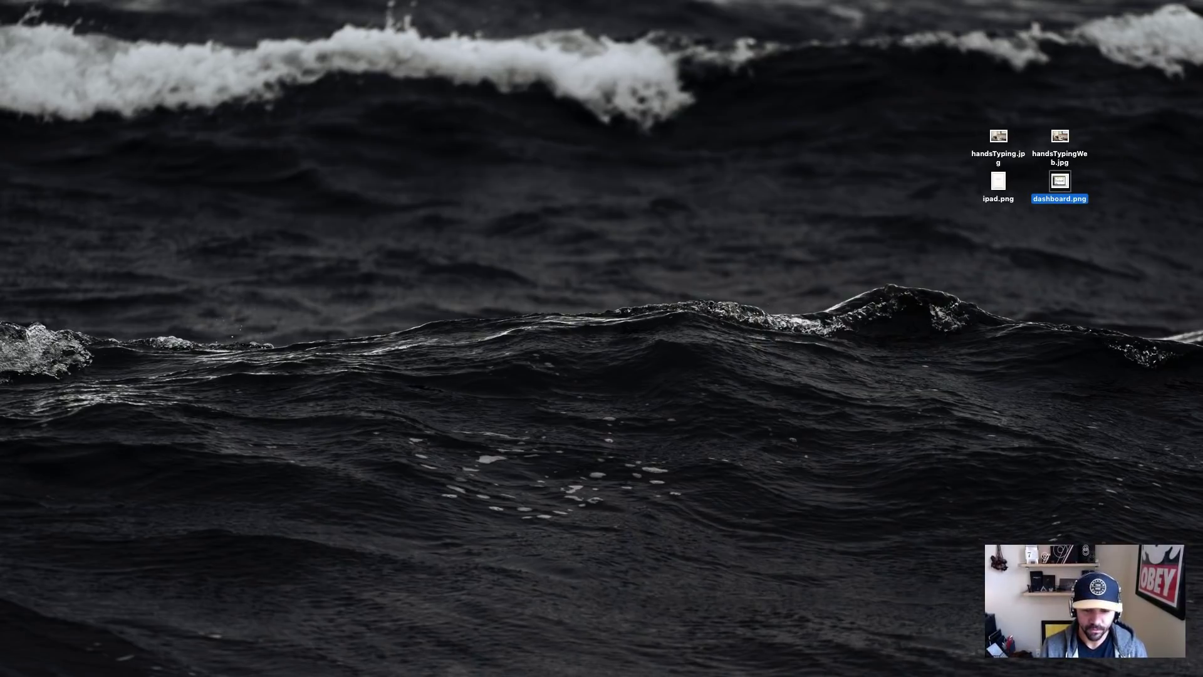
Switch back to Photoshop and close the PNG Hat plugin at the Additional Features section of the mockup.
key(super+Tab)
scroll(686, 456, down, 1)
scroll(686, 456, down, 15)
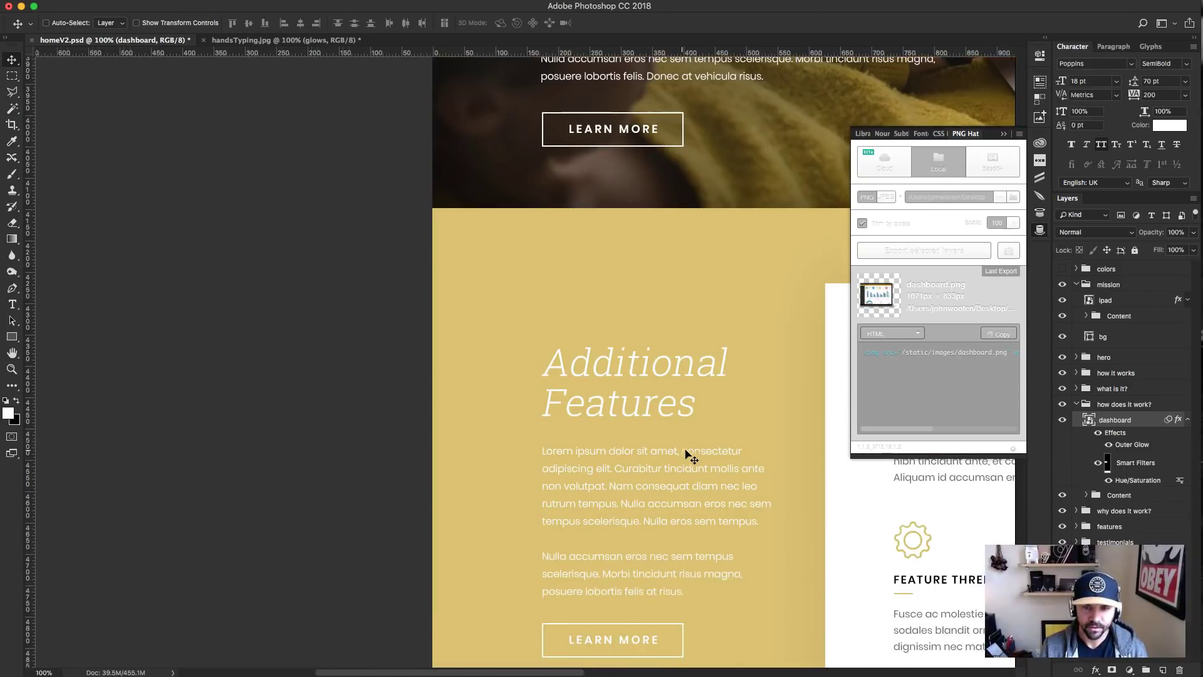
scroll(690, 456, right, 10)
click(1041, 231)
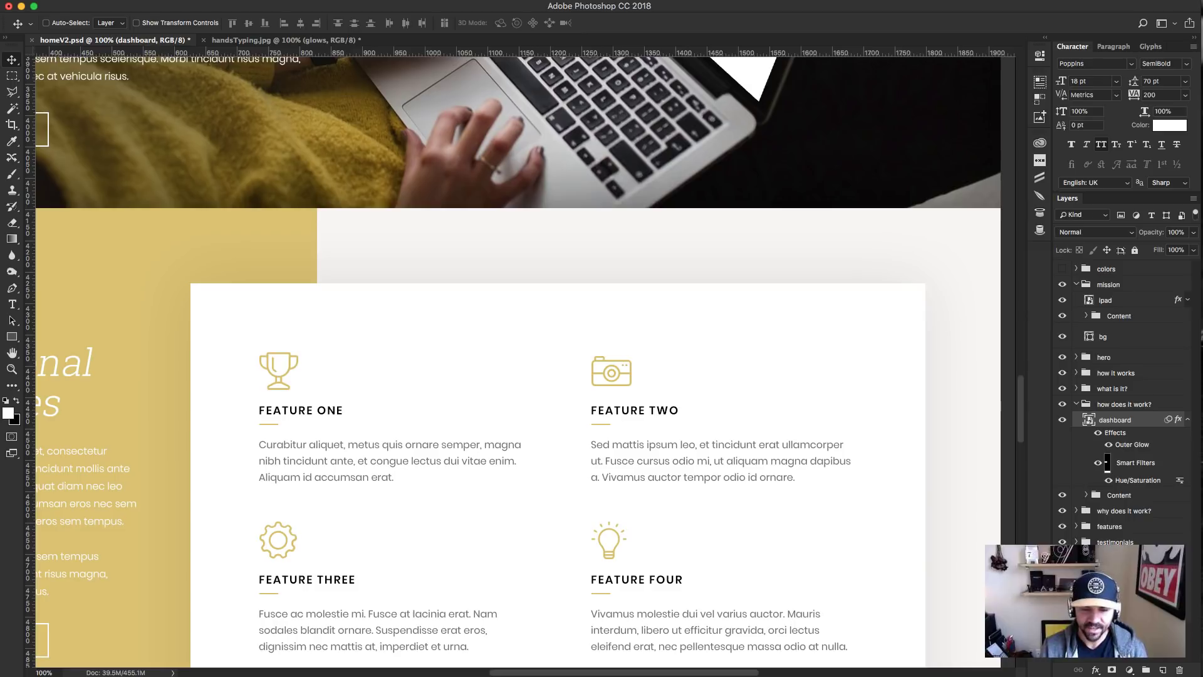
Switch to the browser, close the Subtle Patterns FAQ page and look through Source Store's popular design plugins.
key(super+Tab)
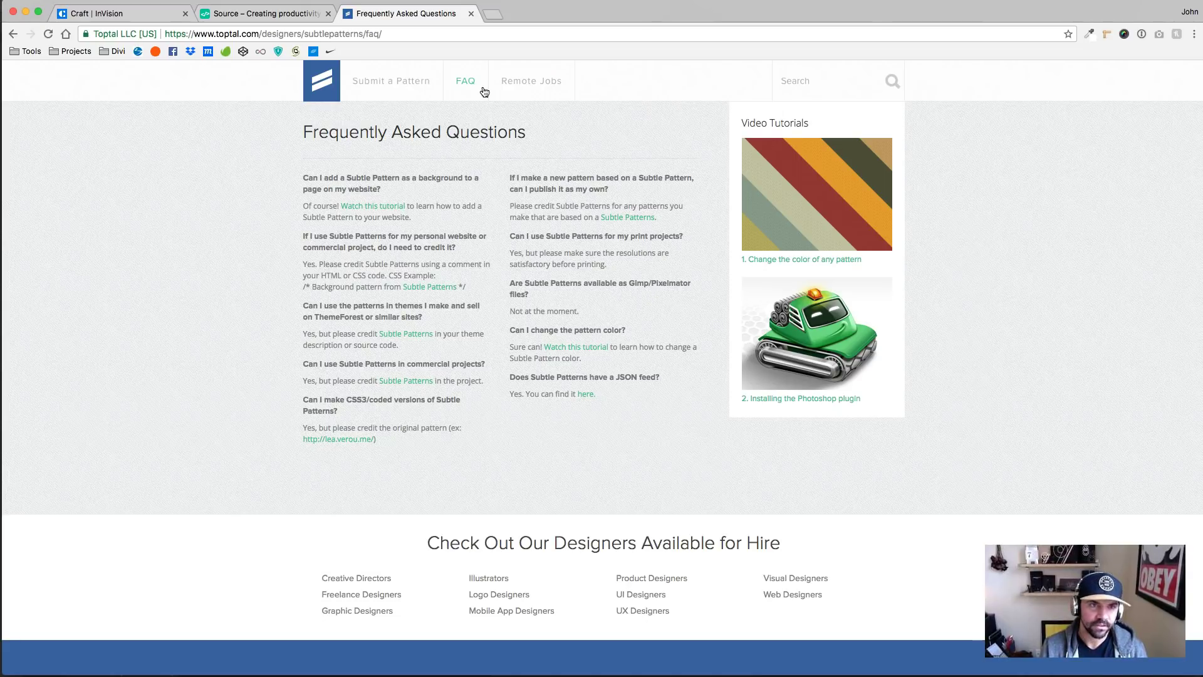
click(471, 13)
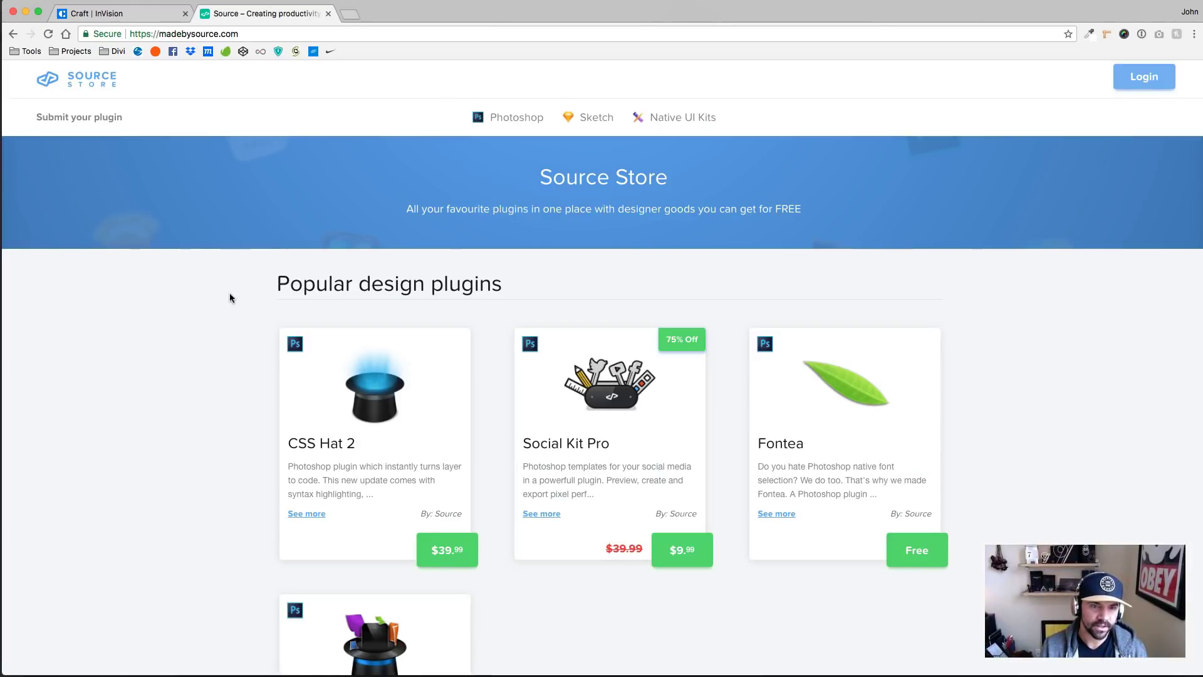
scroll(200, 438, down, 5)
scroll(200, 438, down, 1)
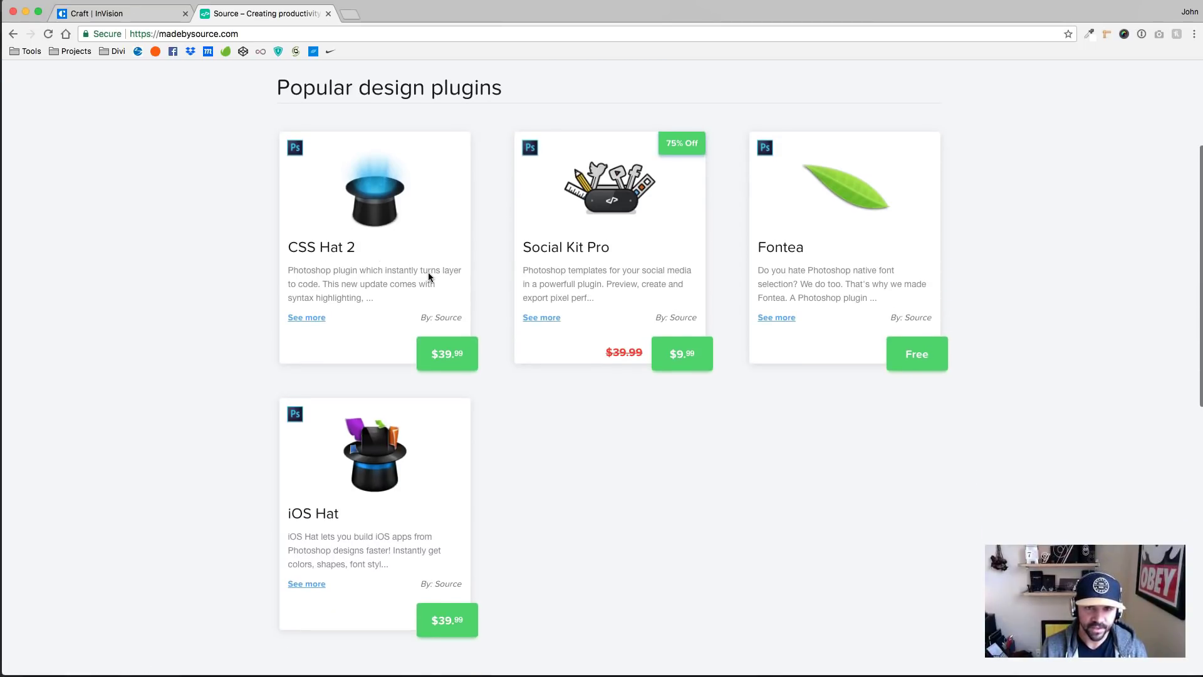
scroll(428, 275, down, 15)
scroll(428, 277, up, 3)
scroll(428, 277, down, 5)
scroll(428, 277, up, 15)
scroll(429, 276, down, 10)
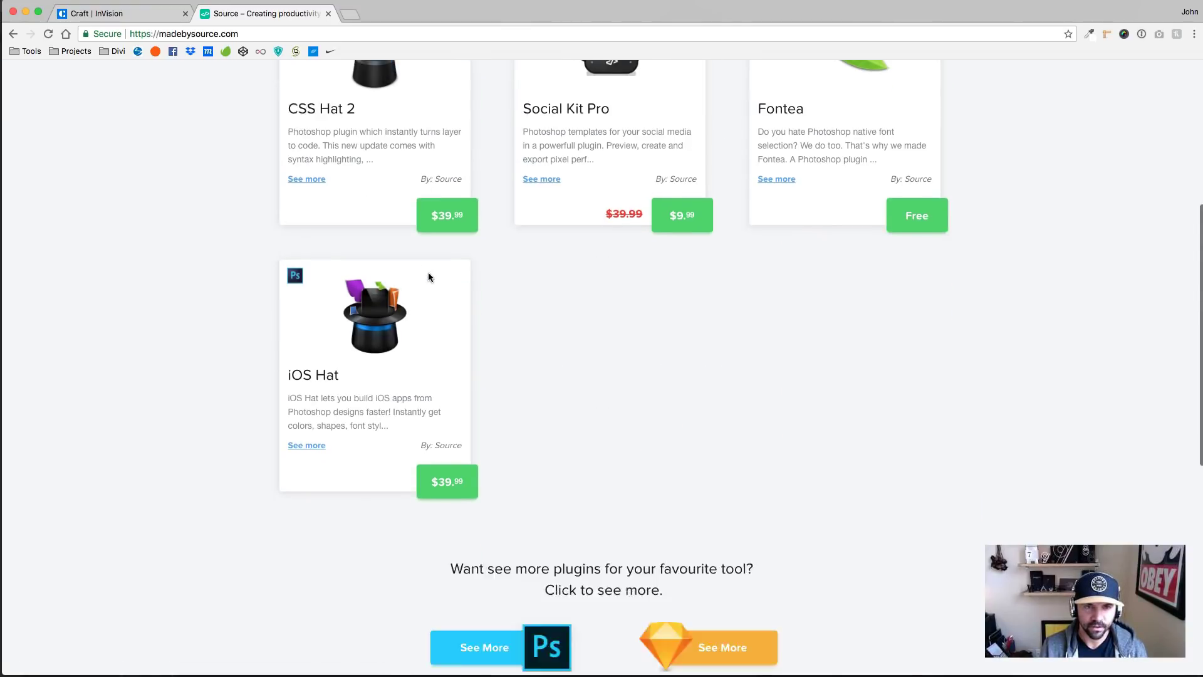
Open Source Store's full list of Photoshop plugins and look over the CSS Hat, Social Kit Pro, Fontea and iOS Hat offers.
click(497, 455)
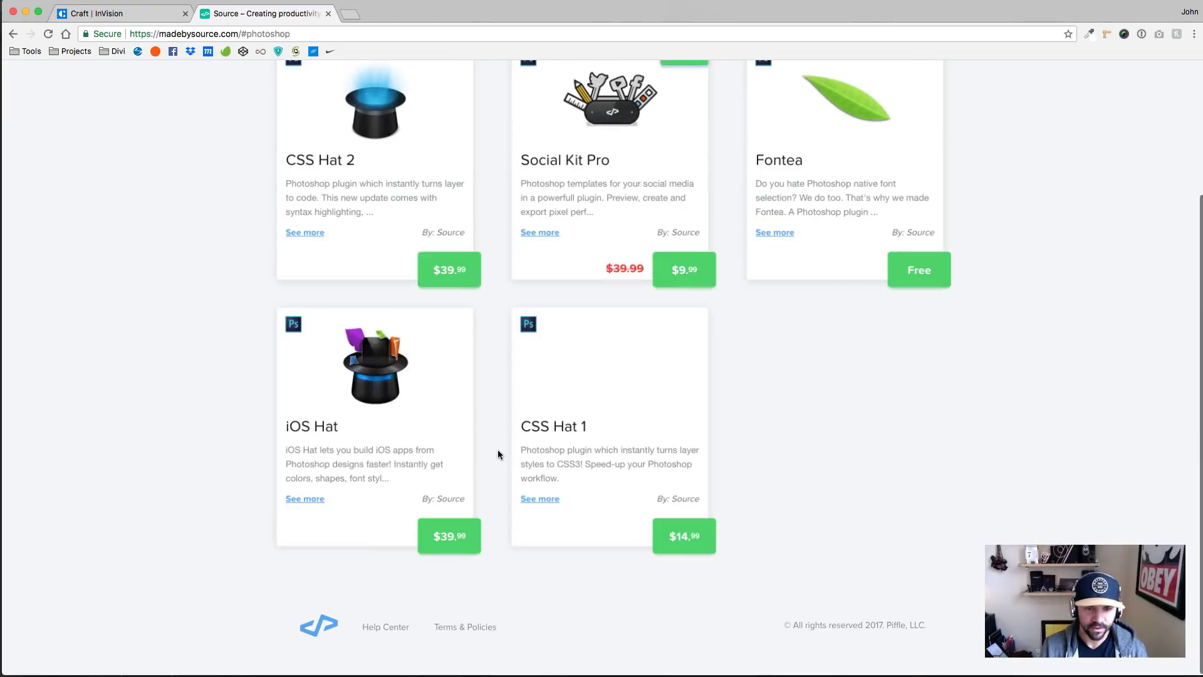
scroll(502, 409, up, 2)
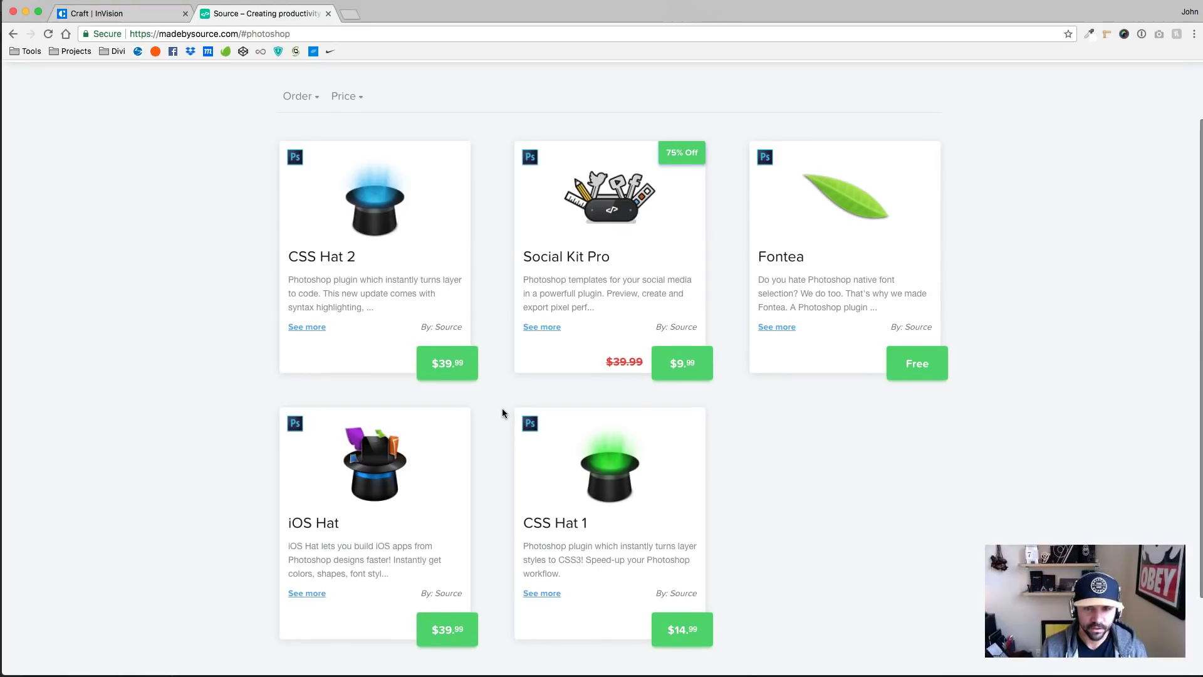
scroll(502, 408, up, 2)
scroll(502, 408, down, 3)
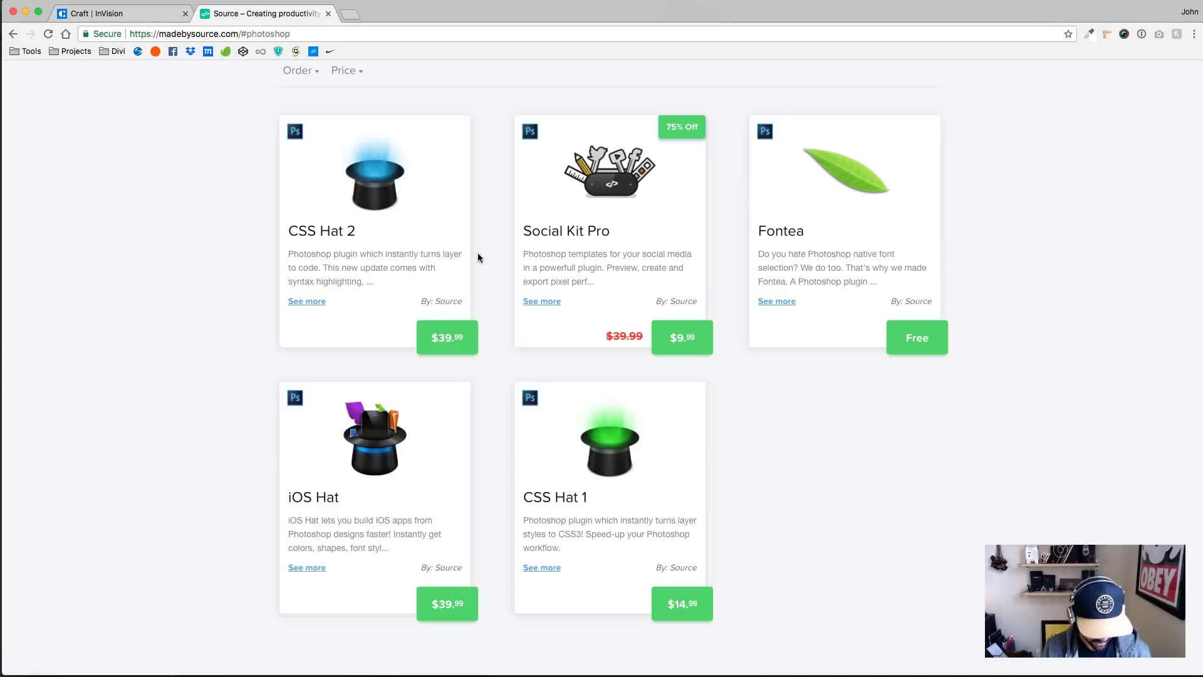
Return to Photoshop and inspect the CSS Hat code, including the box shadow, for the white features card background.
key(super+Tab)
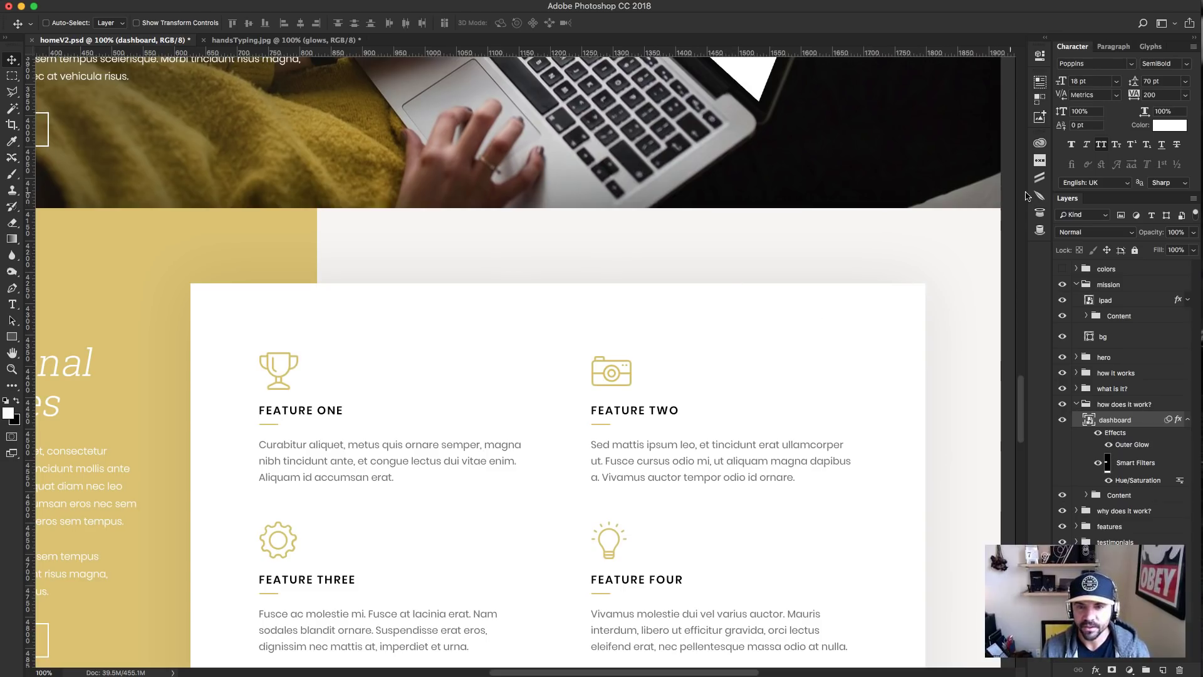
super+click(668, 413)
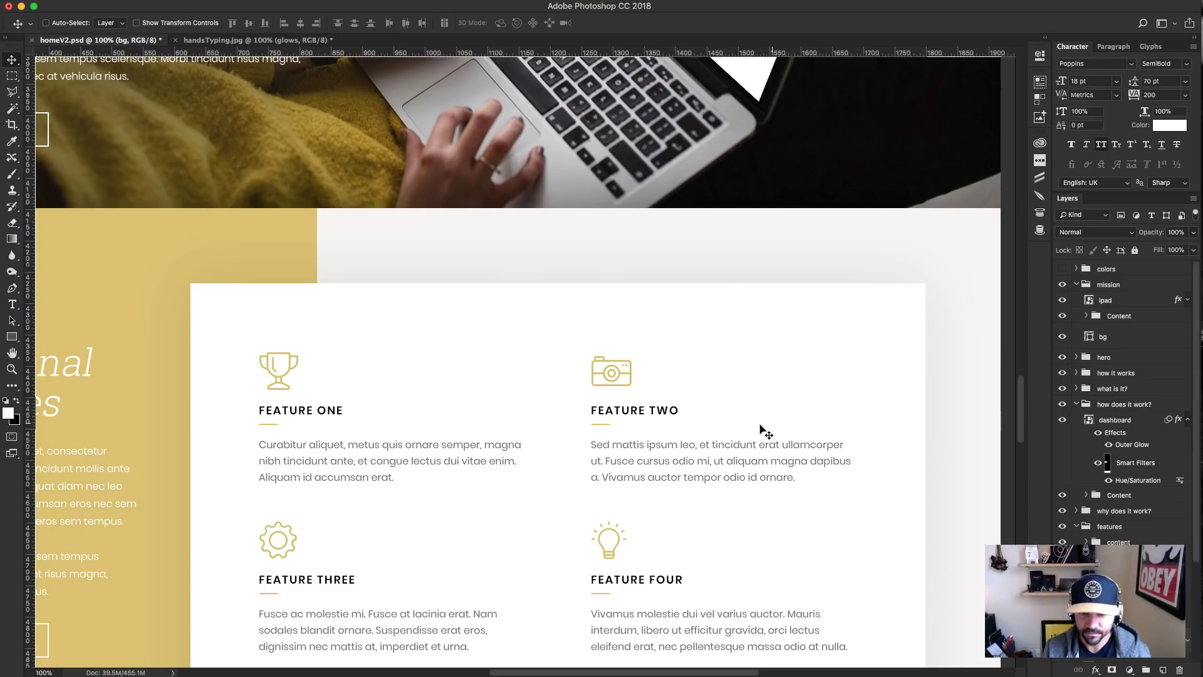
click(1040, 214)
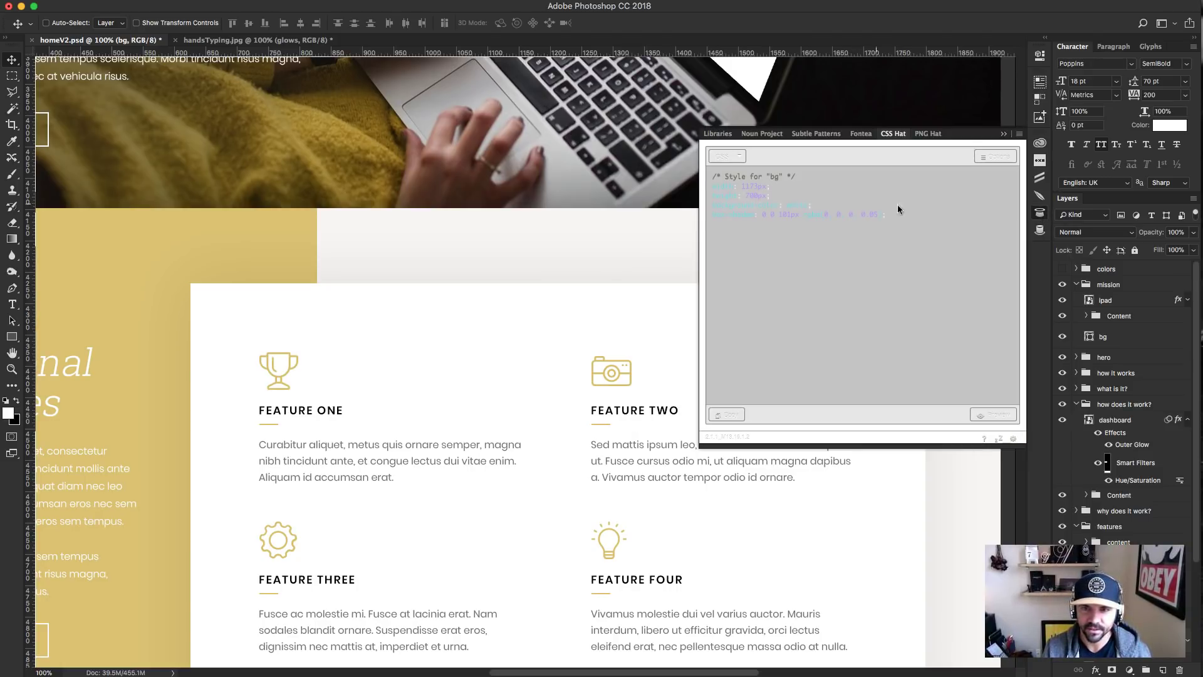
click(811, 187)
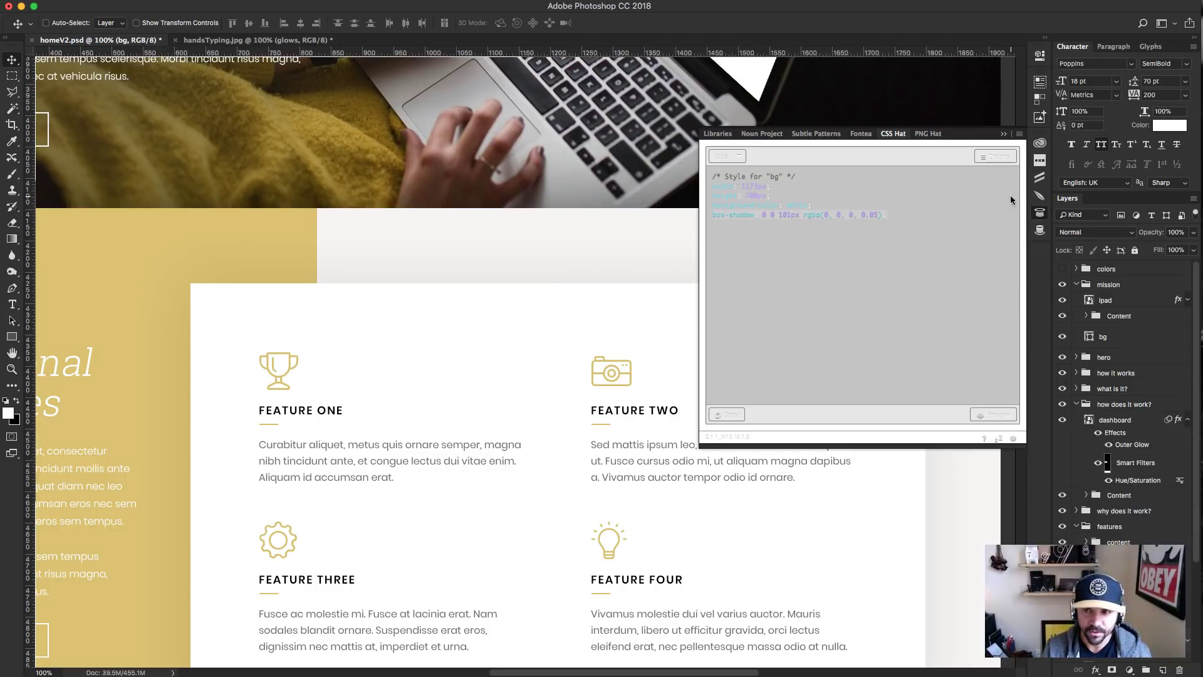
click(1039, 220)
Inspect the CSS Hat text styles for the "Additional Features" heading and close the plugin.
scroll(750, 285, down, 5)
scroll(750, 282, left, 5)
scroll(750, 283, up, 2)
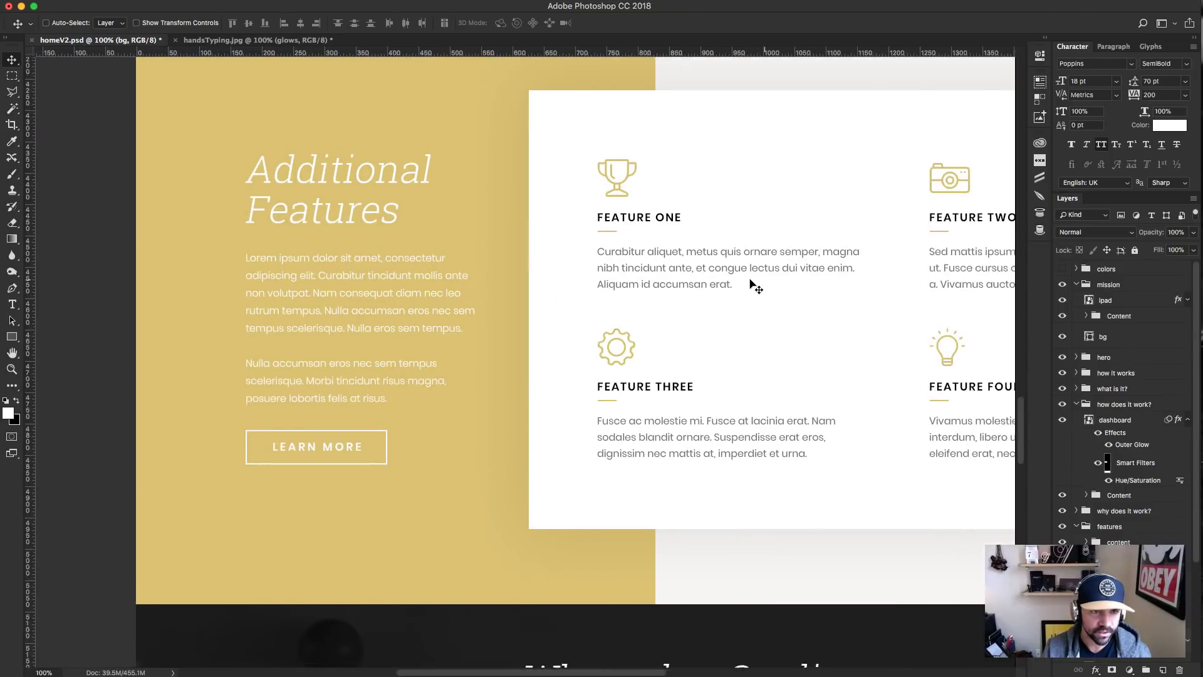
super+click(399, 182)
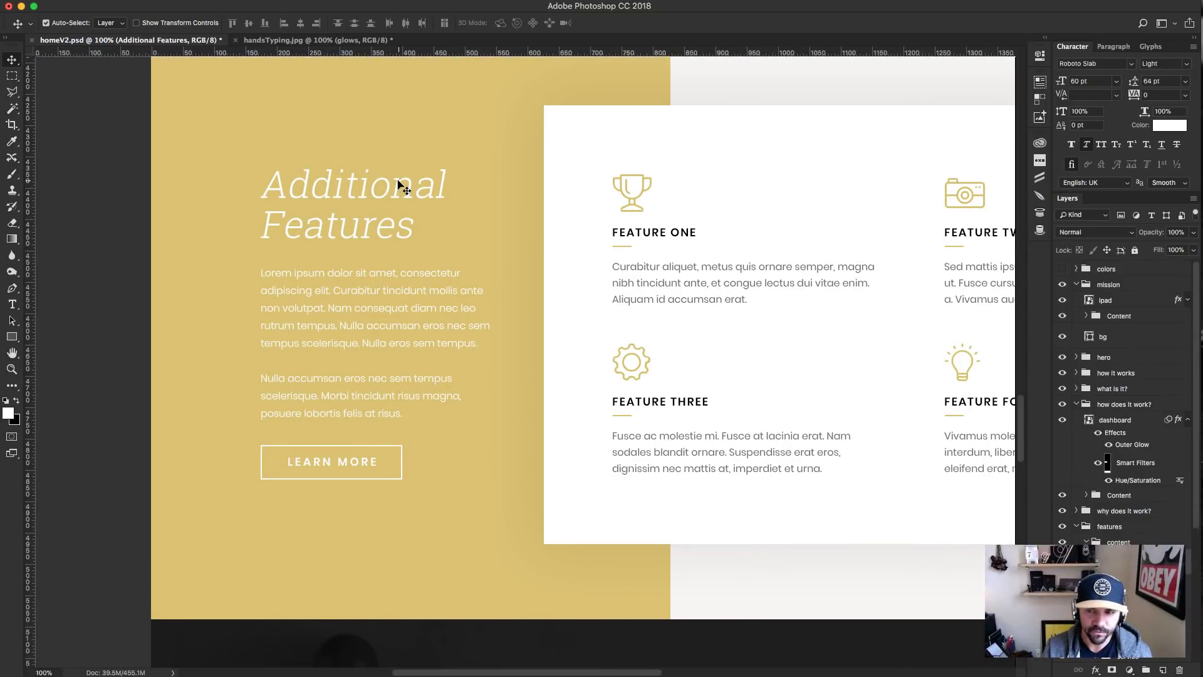
click(1039, 215)
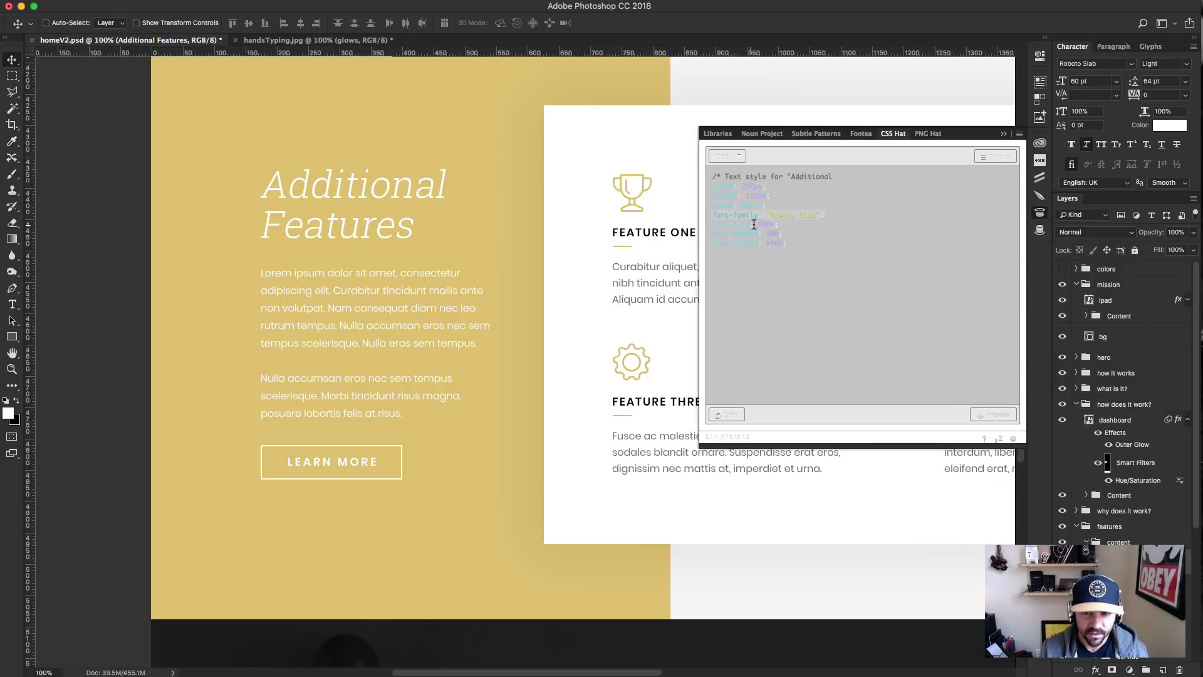
click(738, 237)
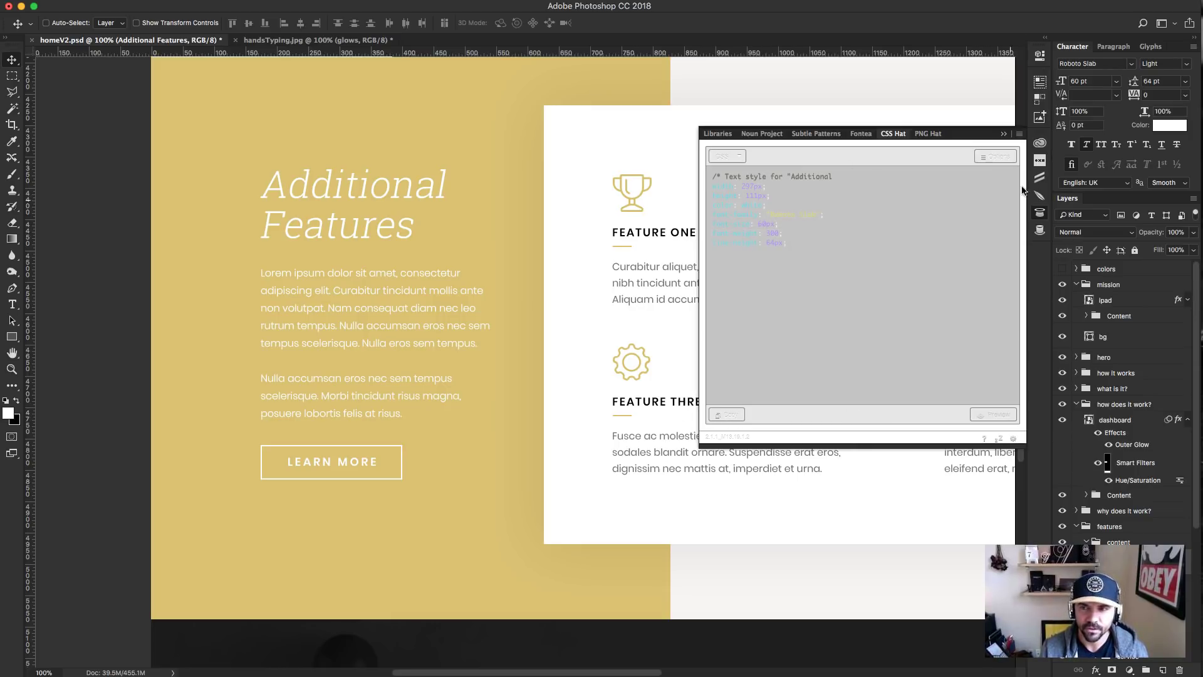
click(1039, 215)
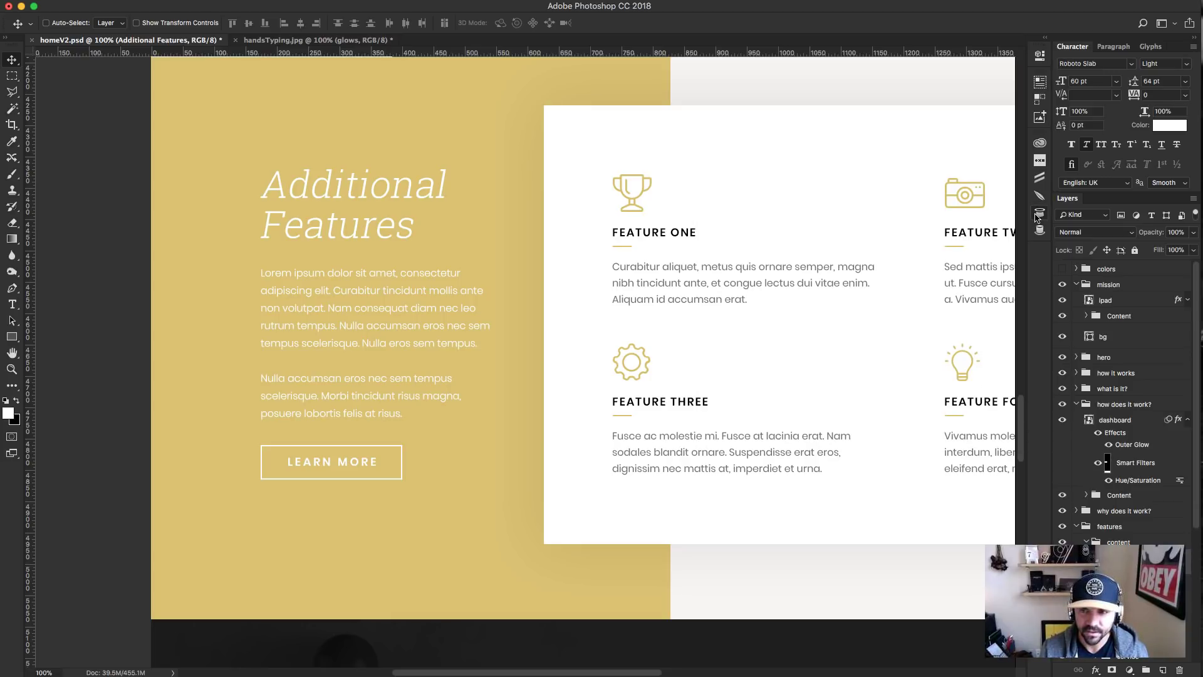
Search the Noun Project plugin for "fingerprint" icons.
click(1039, 161)
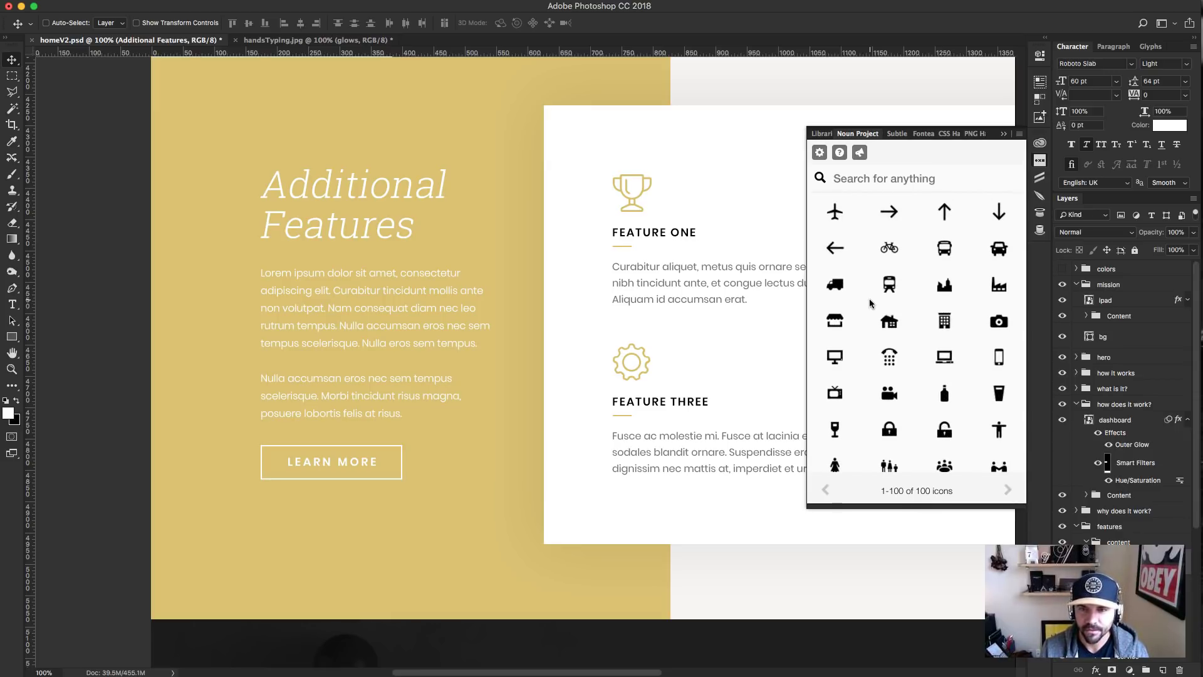
mouse_move(879, 226)
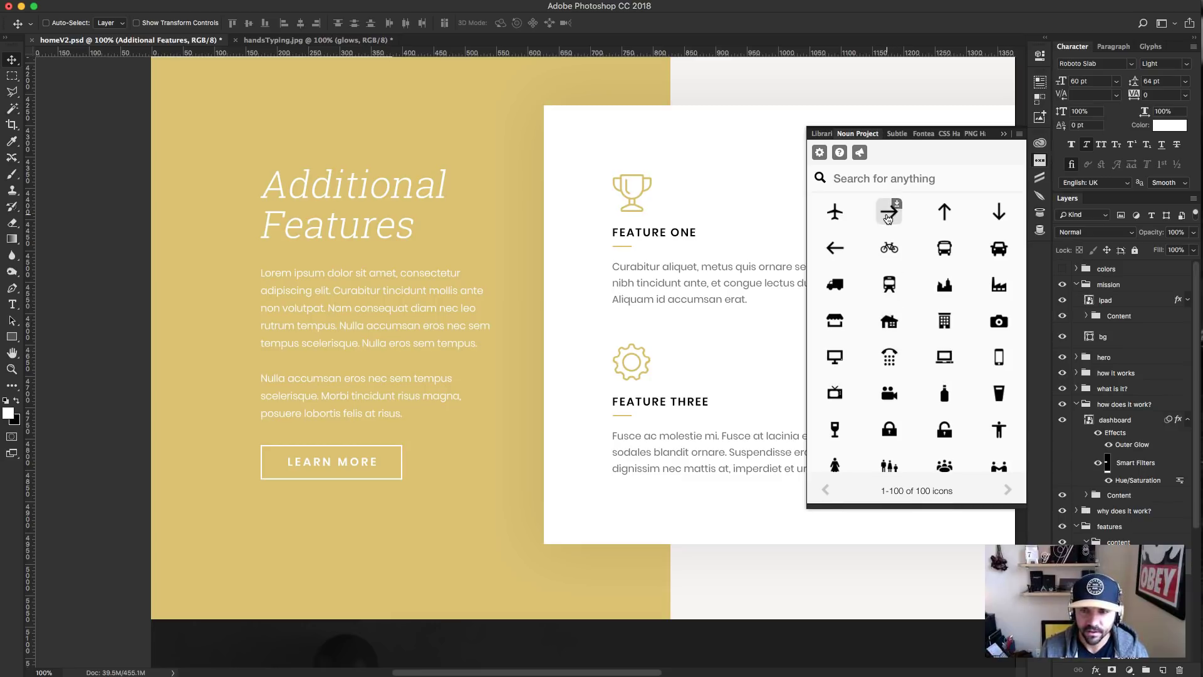
click(900, 181)
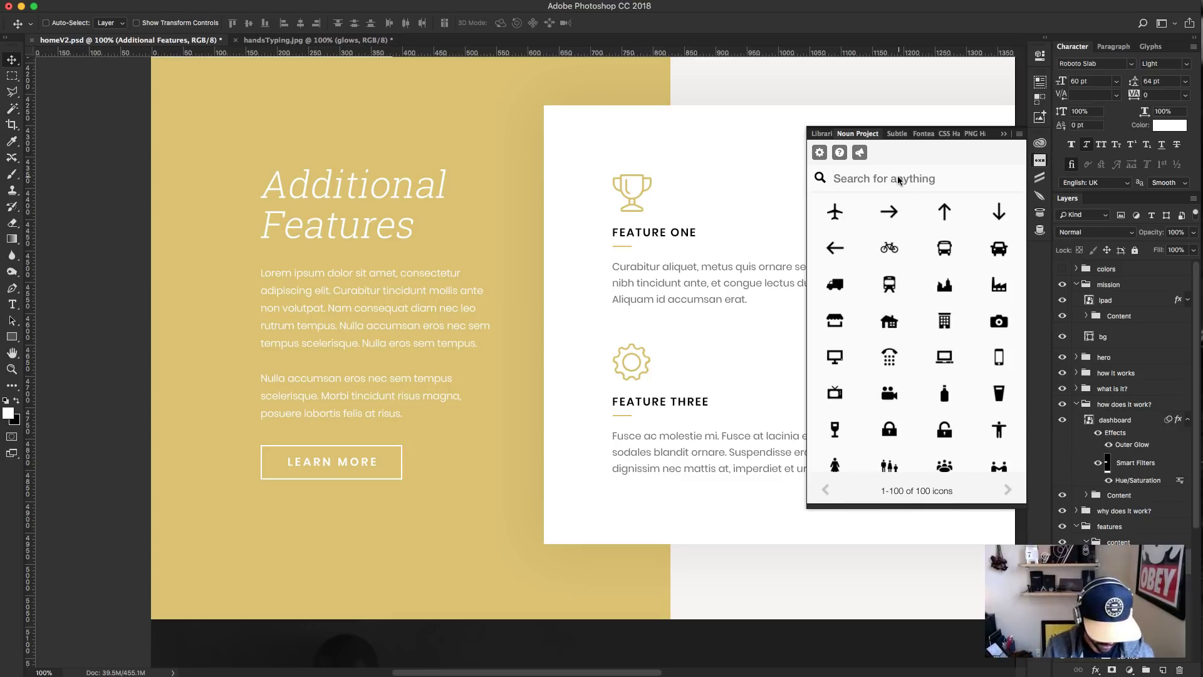
text(fingerprint)
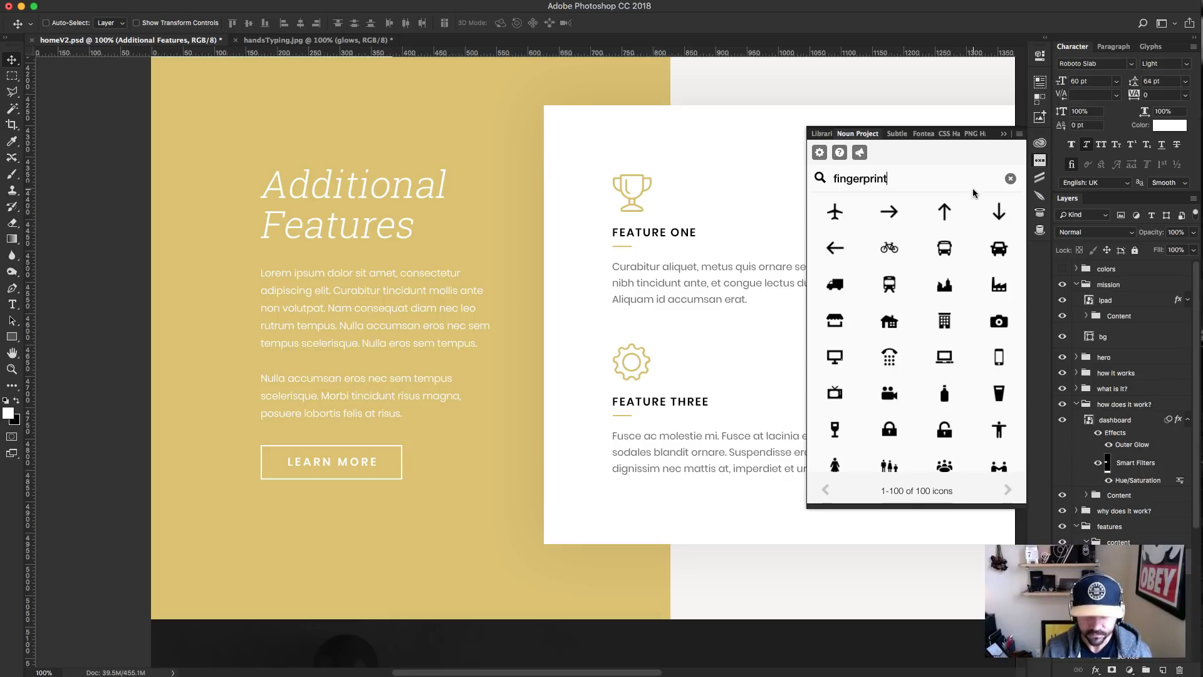
key(Return)
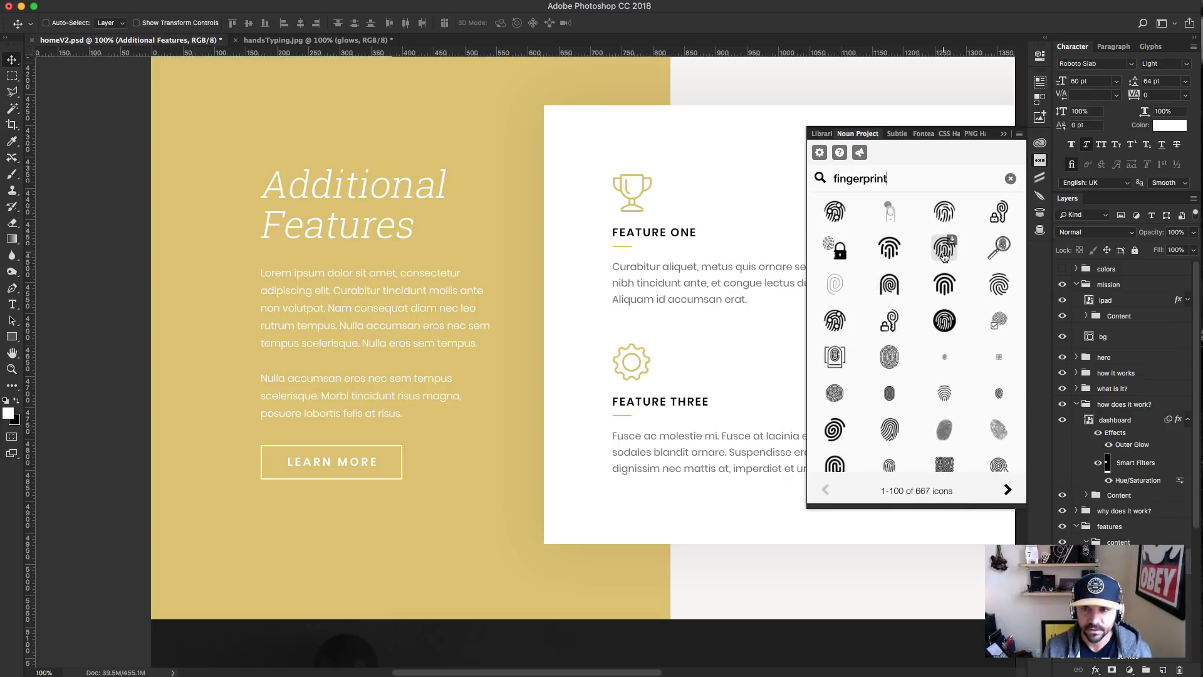
Choose the rounded-line fingerprint icon, colour it white and insert it into the mockup at 300px.
click(945, 251)
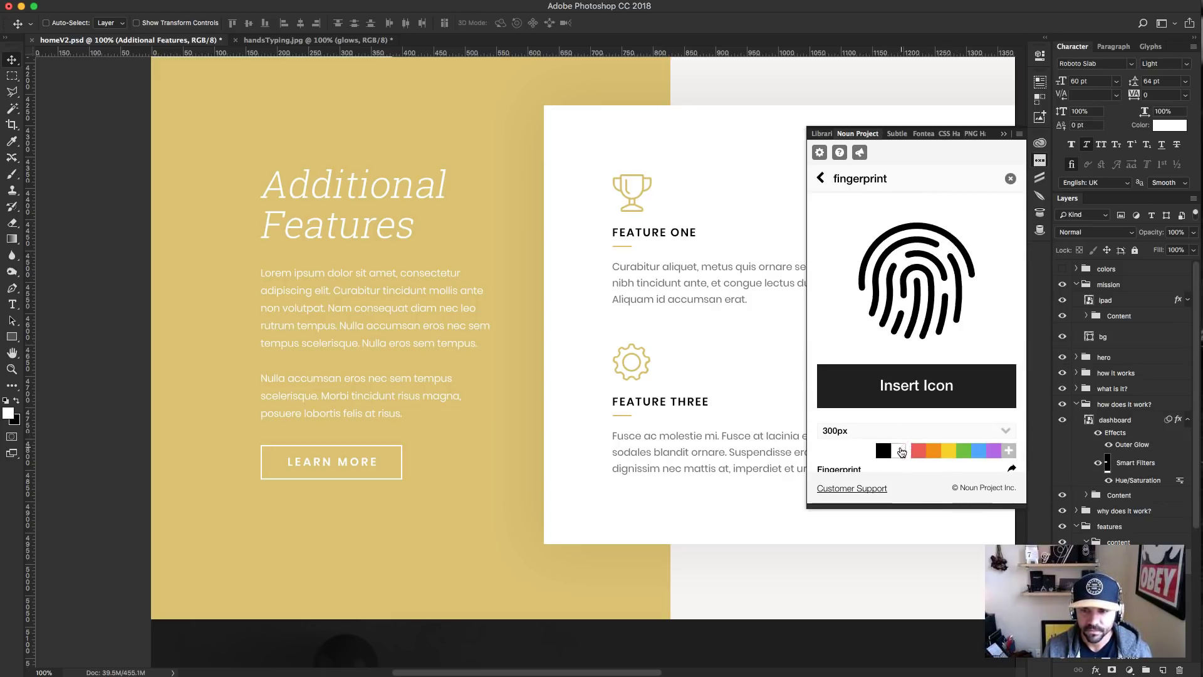
click(899, 451)
click(903, 376)
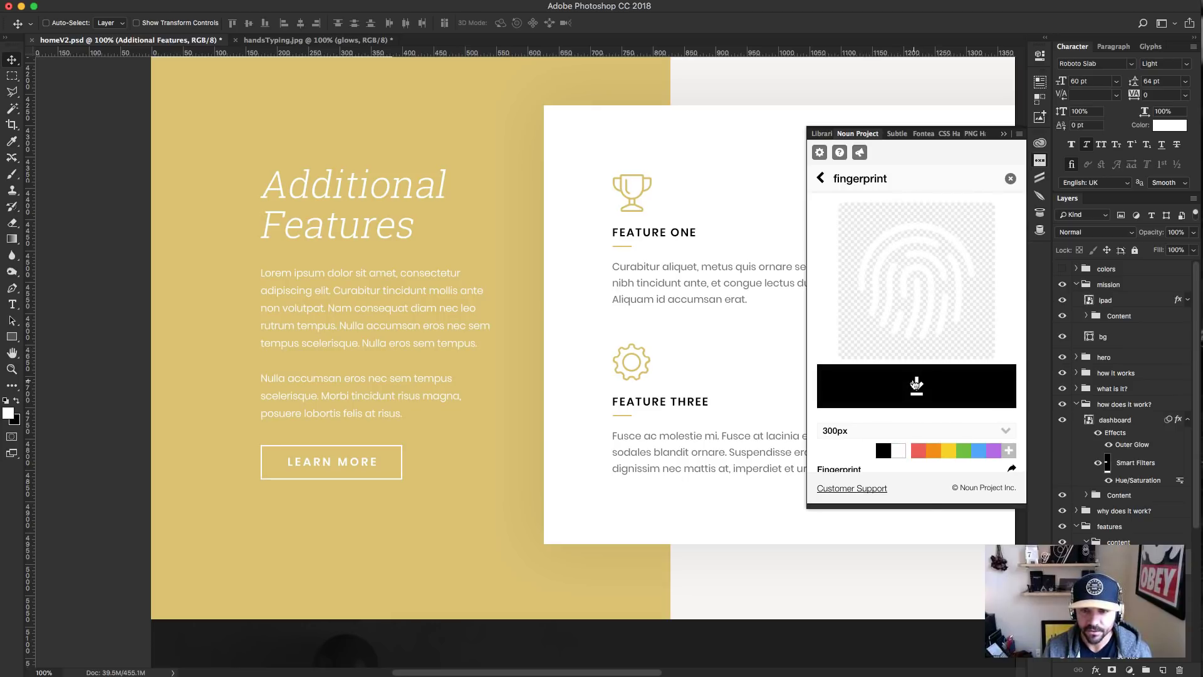
Scale down the white fingerprint icon and position it centred below the LEARN MORE button in the gold section.
drag(517, 327, 329, 408)
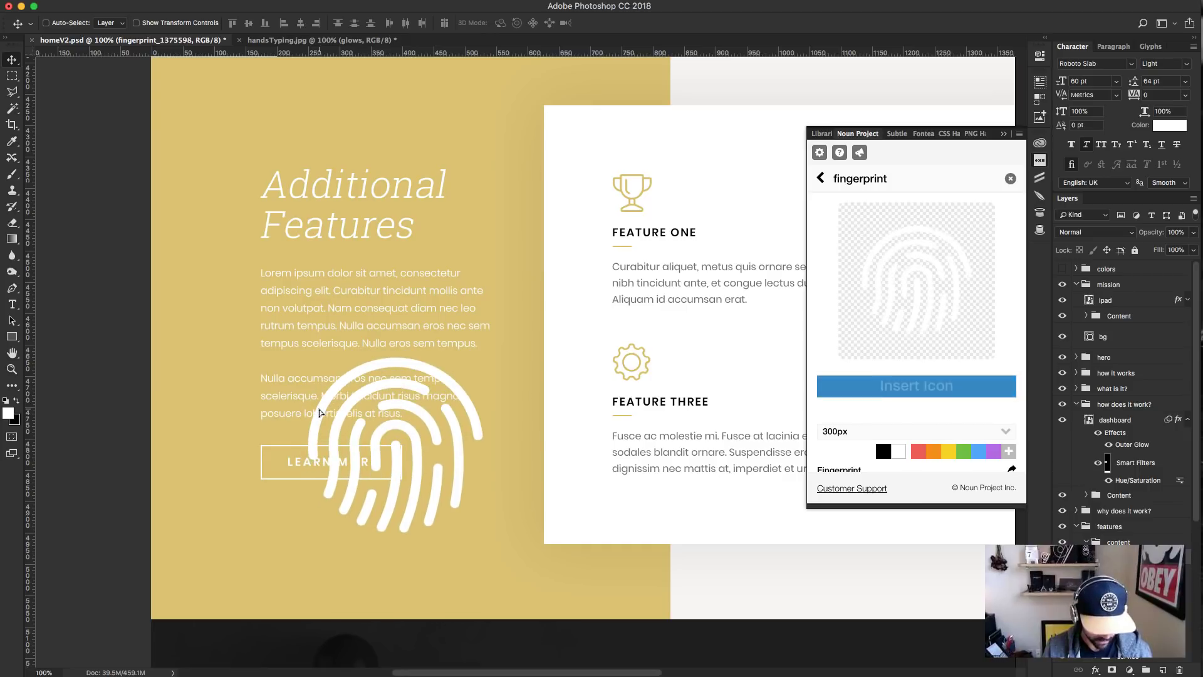
drag(490, 351, 370, 432)
key(Return)
drag(339, 516, 327, 561)
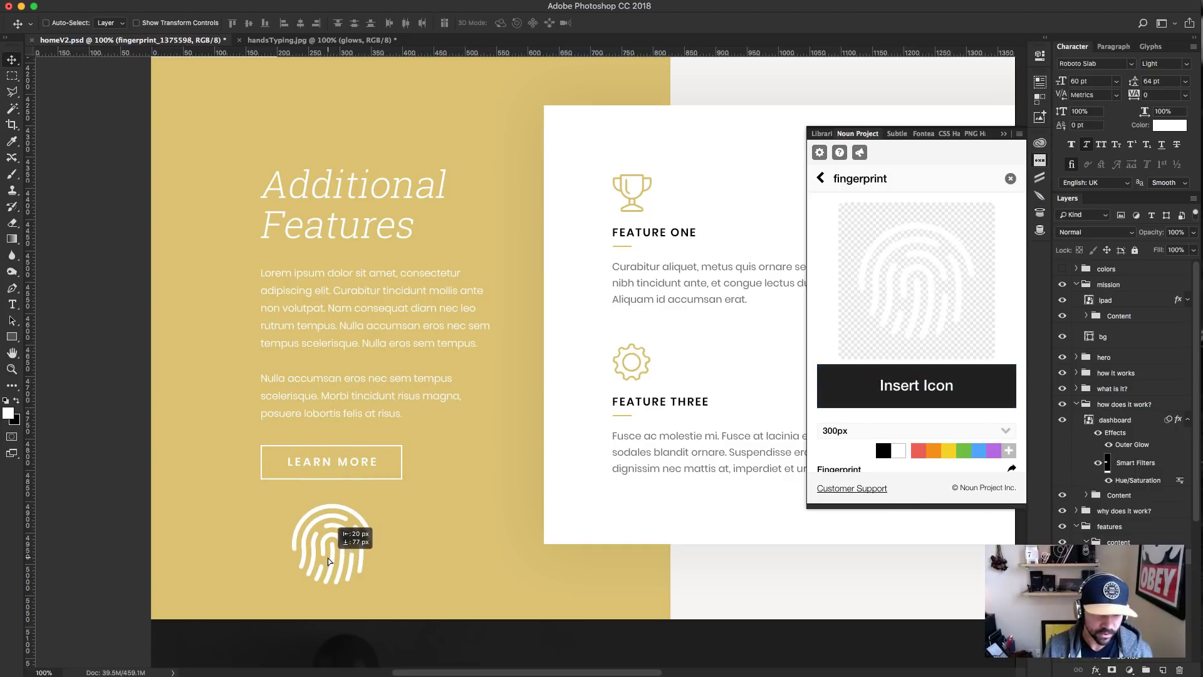
Export the fingerprint layer with PNG Hat and check the exported PNG in a quick preview on the desktop.
click(1040, 232)
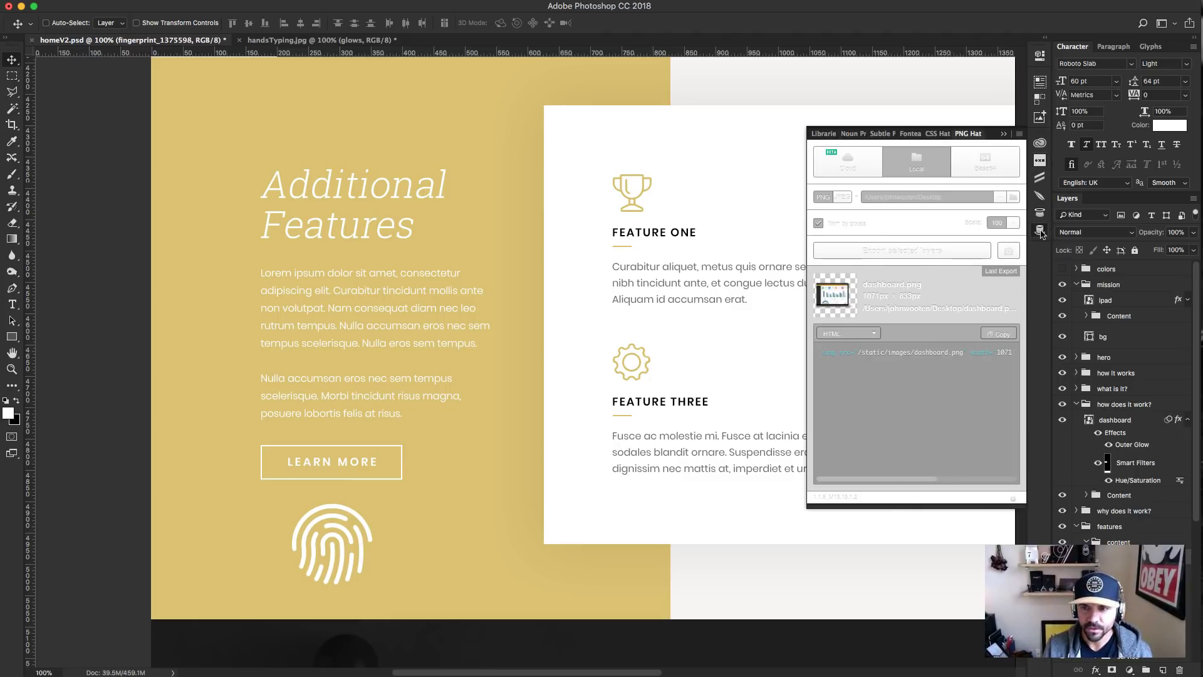
click(878, 251)
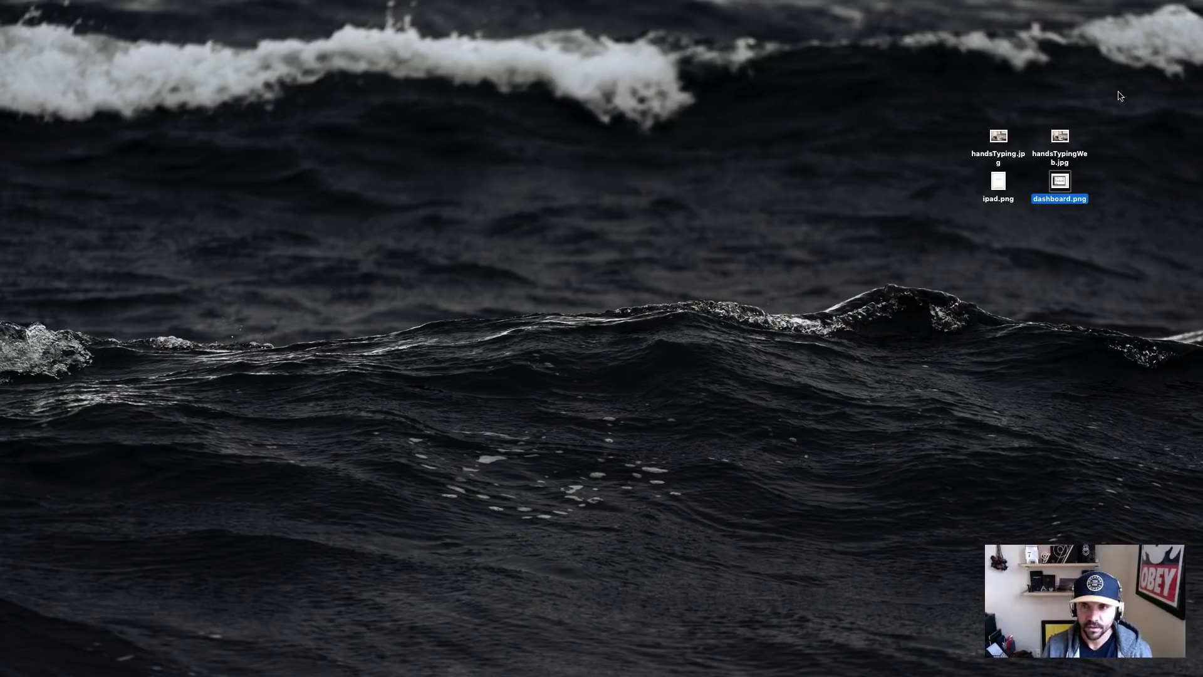
click(1003, 227)
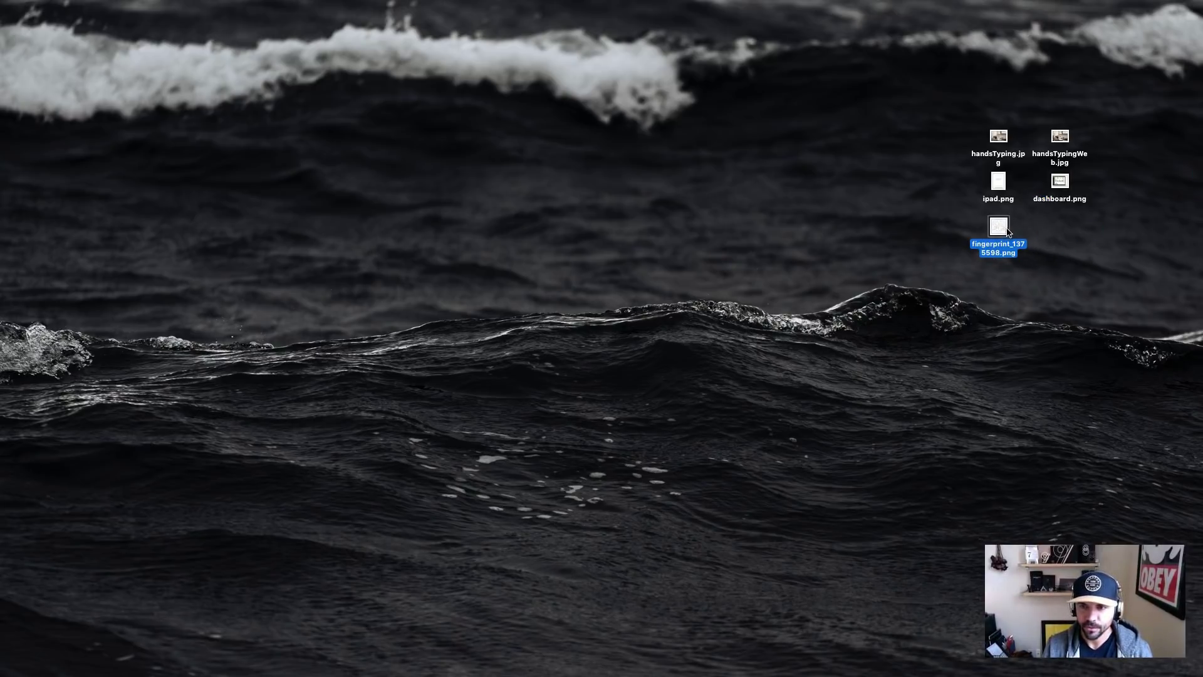
key(space)
key(space)
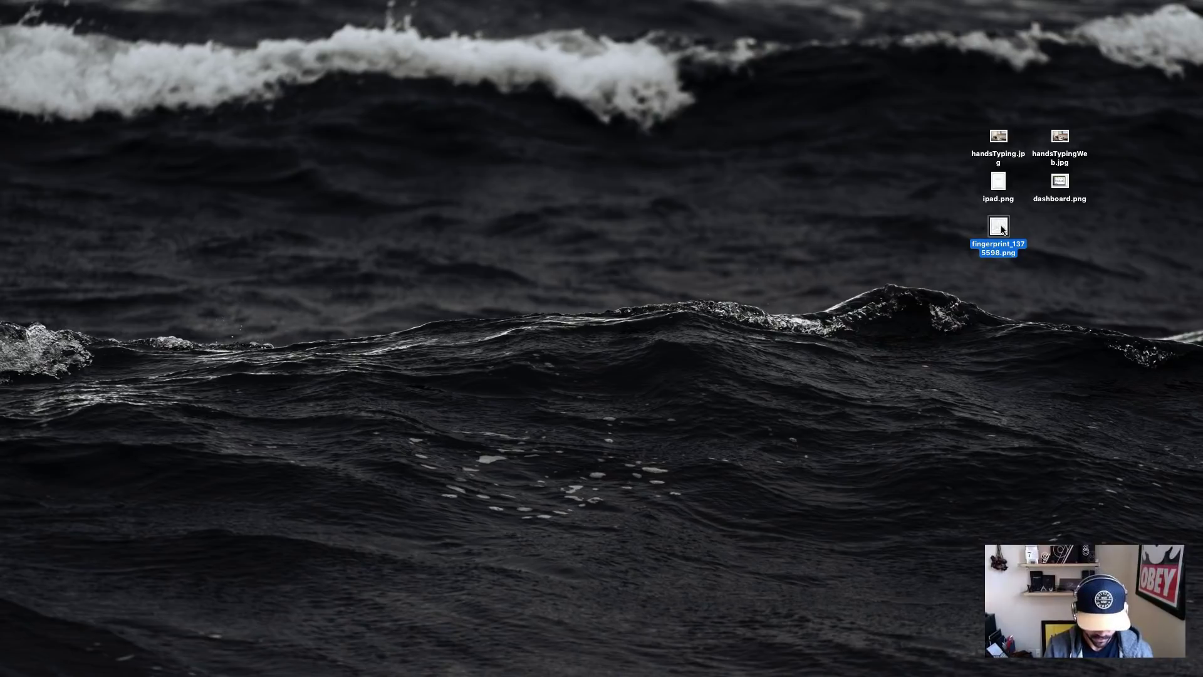
Delete fingerprint_1375598.png from the desktop and return to the Noun Project plugin in Photoshop.
key(super+BackSpace)
key(super+Tab)
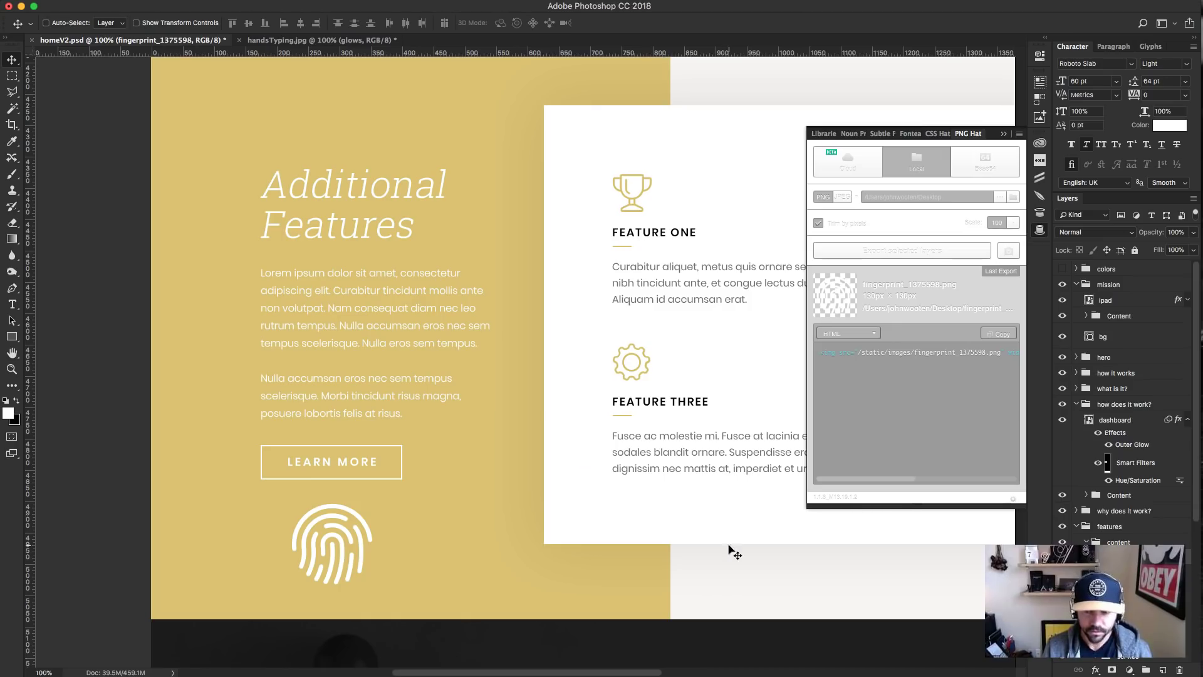
click(1040, 162)
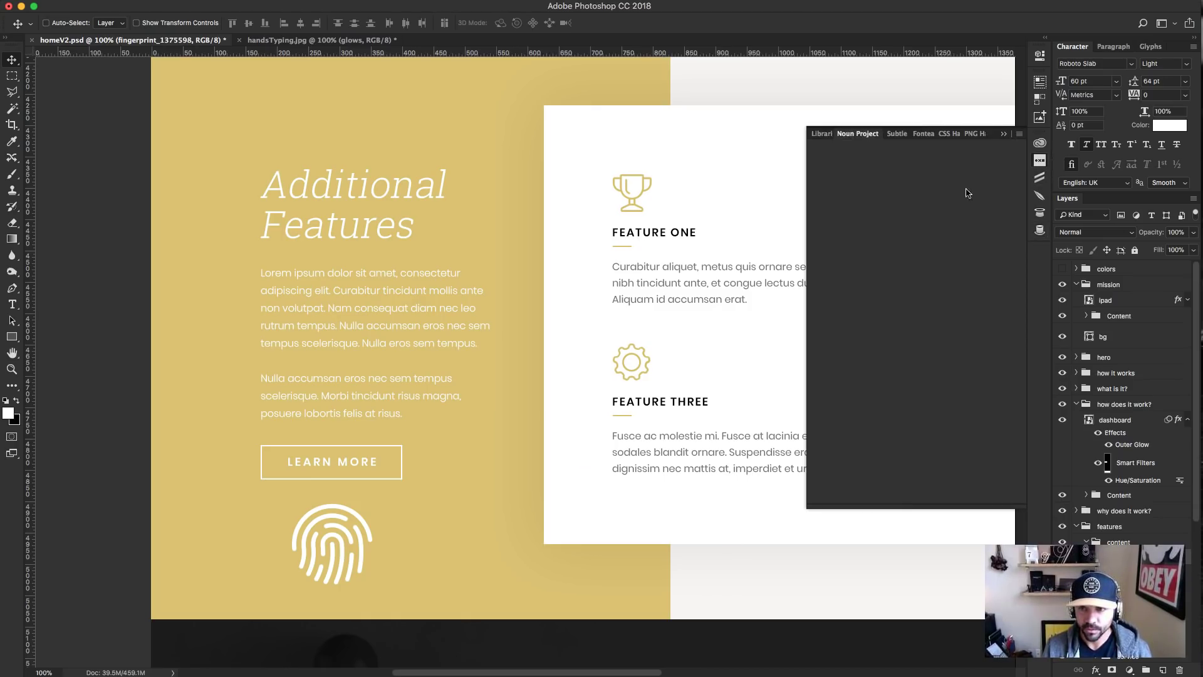
Switch to the browser and look through InVision's Craft plugin page down to the Stock section.
click(1040, 81)
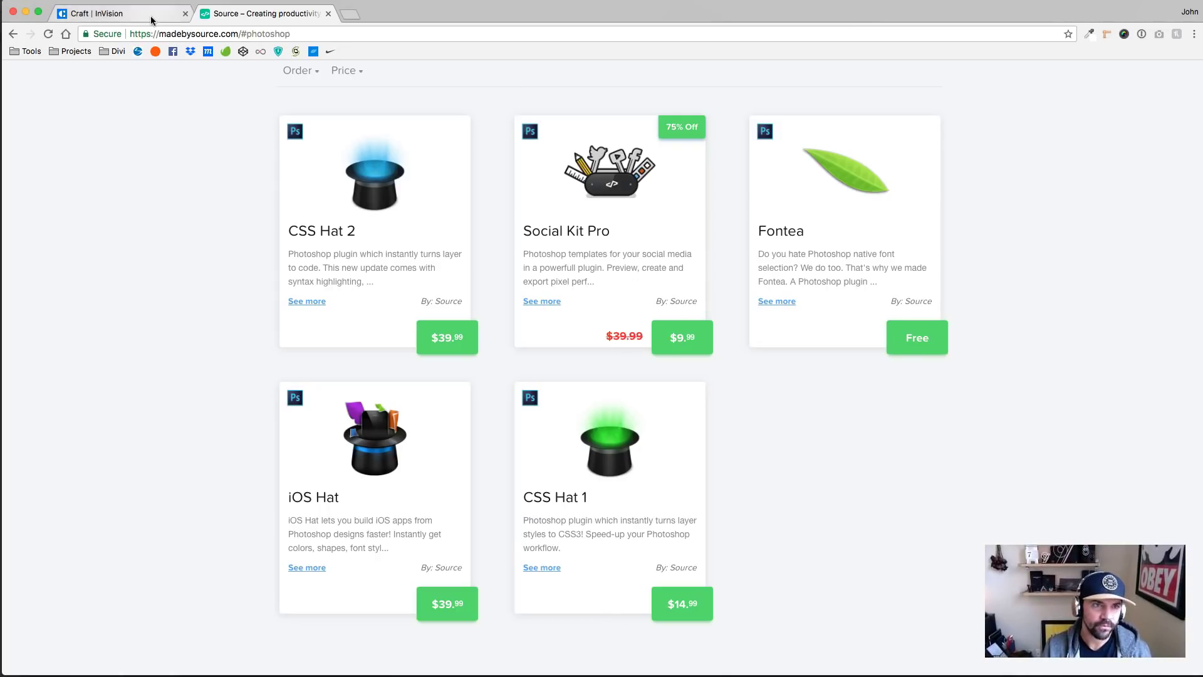
click(151, 19)
scroll(594, 302, down, 10)
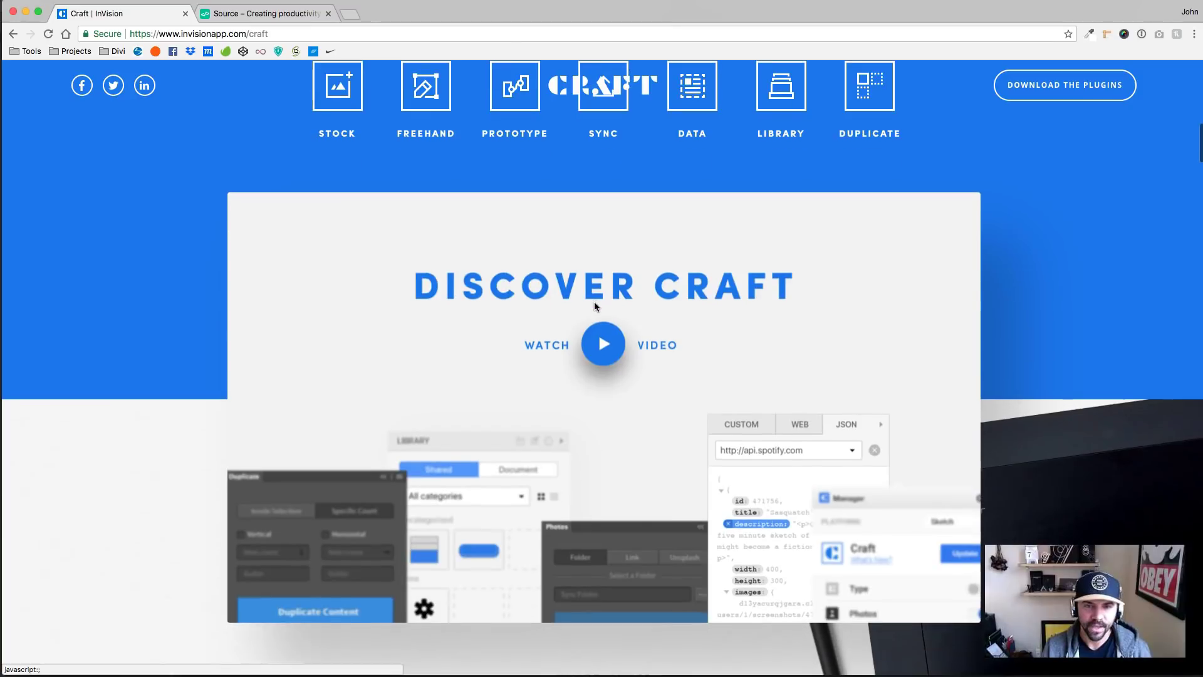
scroll(594, 304, down, 5)
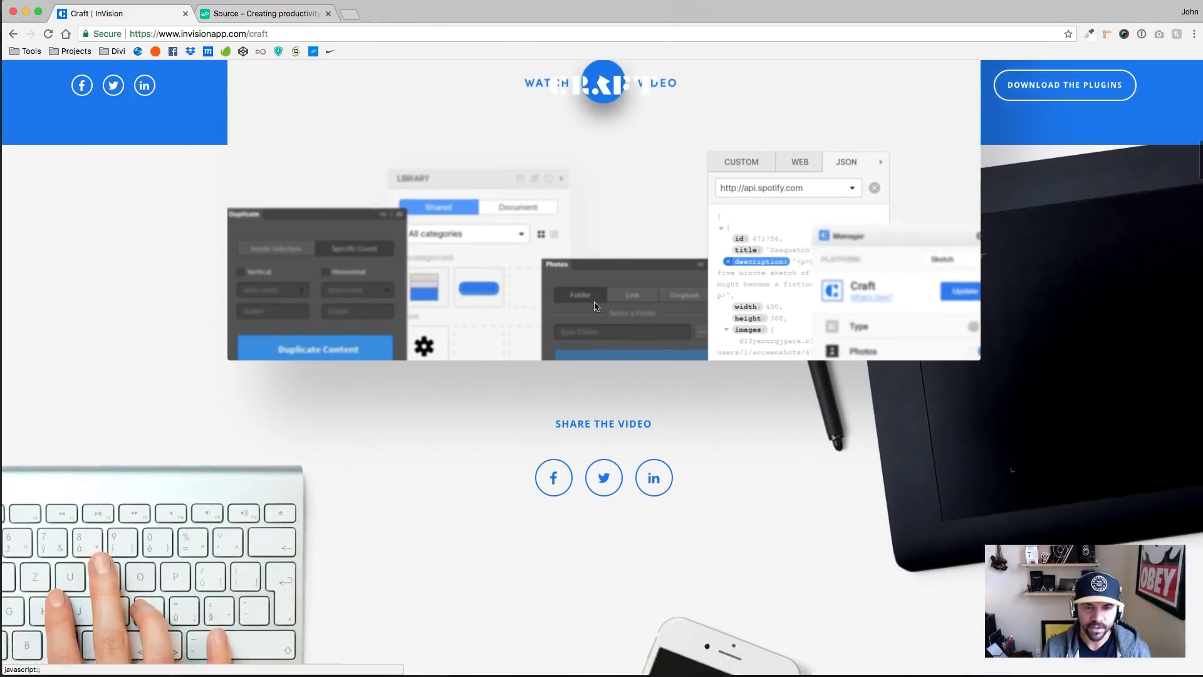
scroll(595, 306, down, 9)
scroll(594, 306, down, 3)
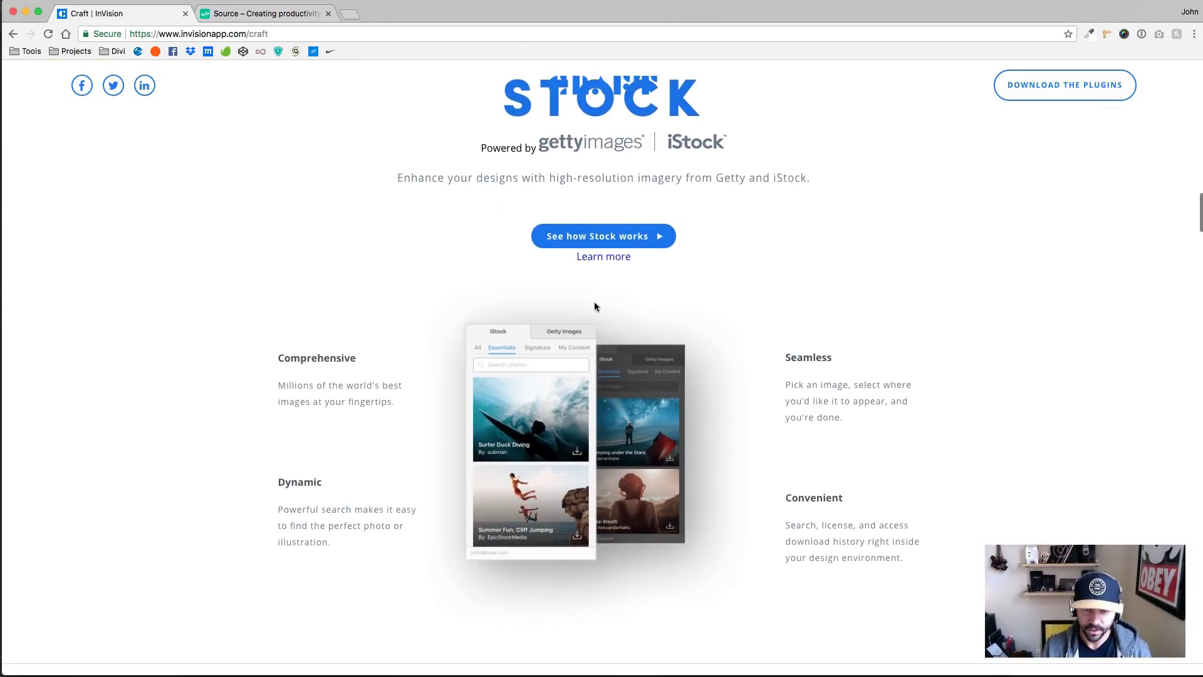
Look through the remaining plugin sections of the Craft page, from Freehand through Data and Library to Duplicate.
scroll(691, 263, down, 10)
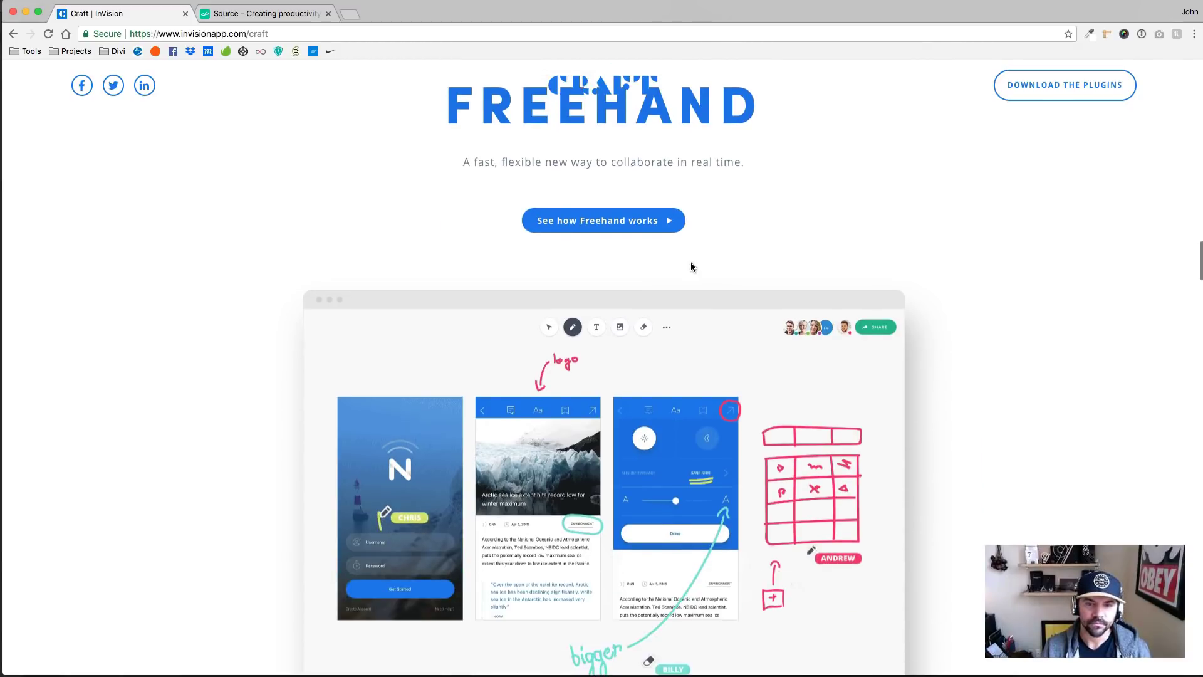
scroll(692, 267, down, 15)
scroll(692, 267, down, 15)
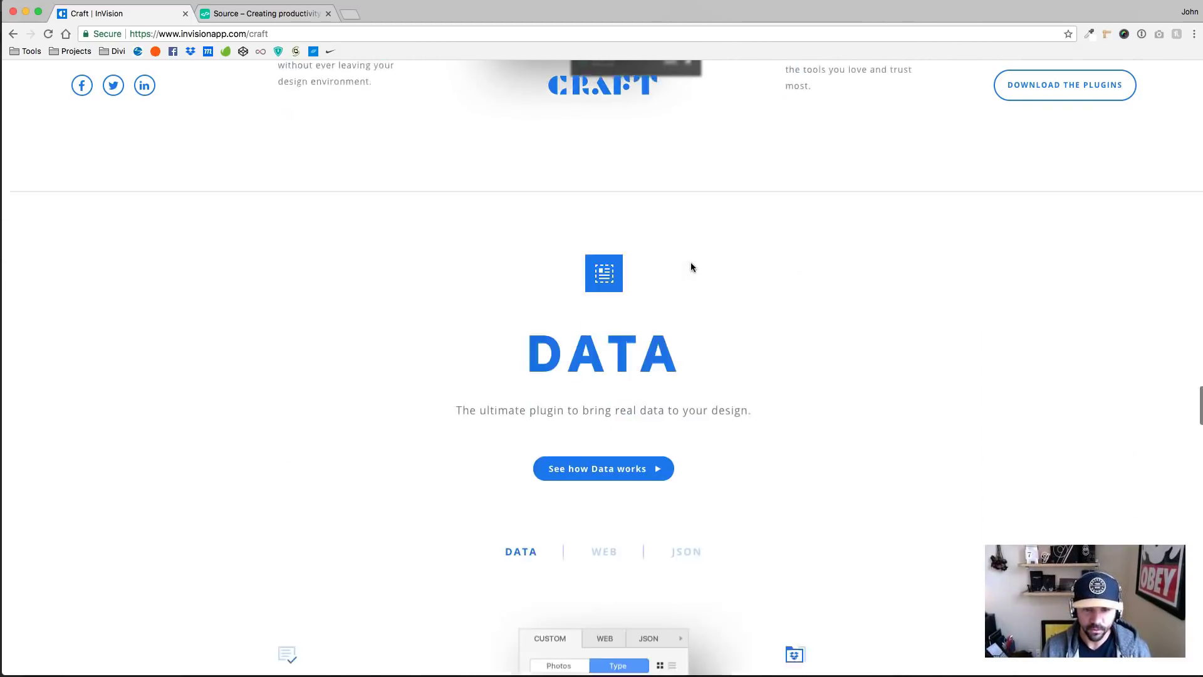
scroll(692, 267, down, 6)
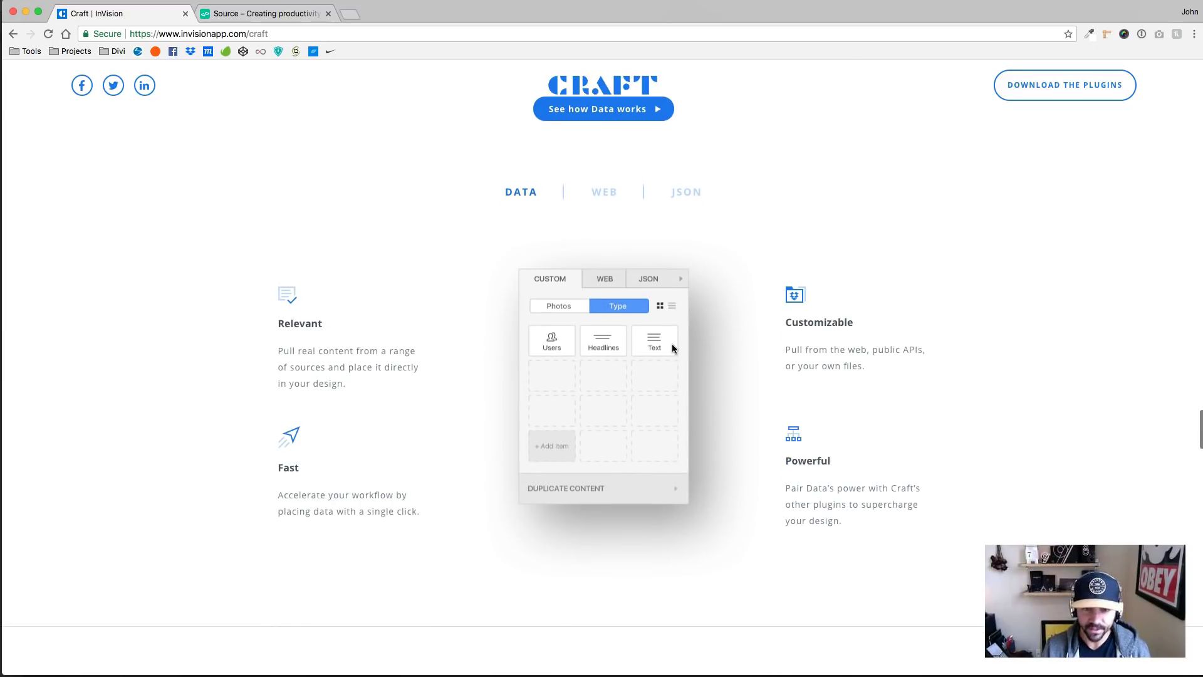
scroll(637, 468, down, 8)
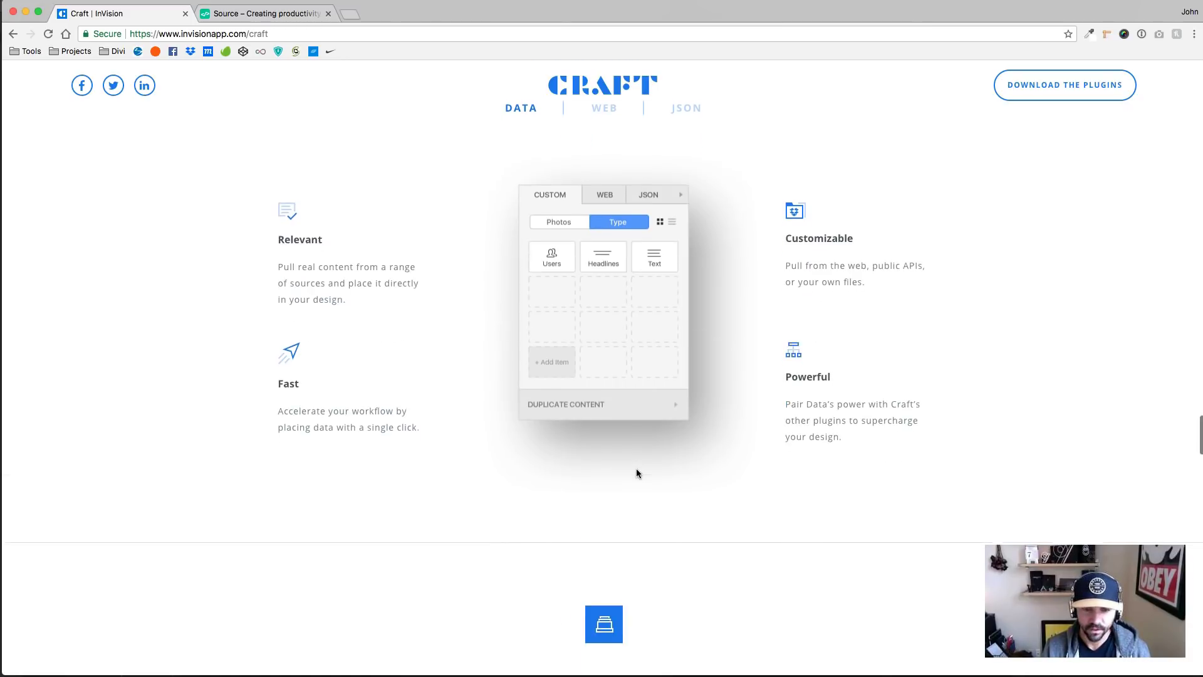
scroll(637, 469, down, 15)
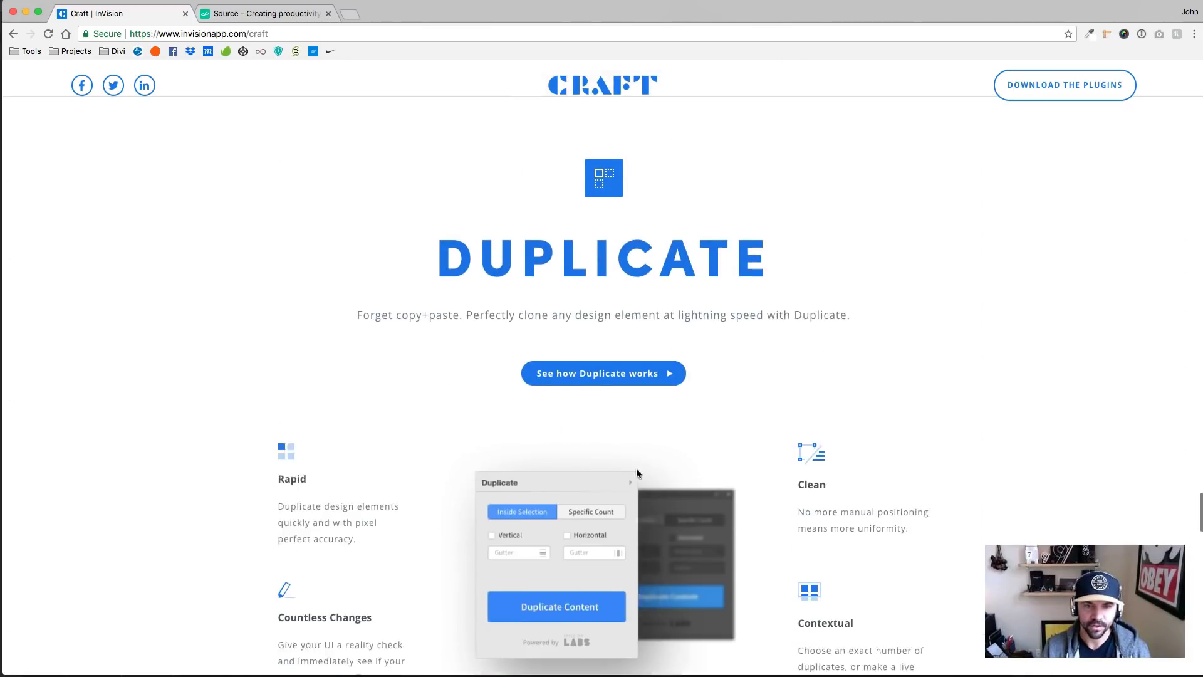
scroll(637, 468, down, 1)
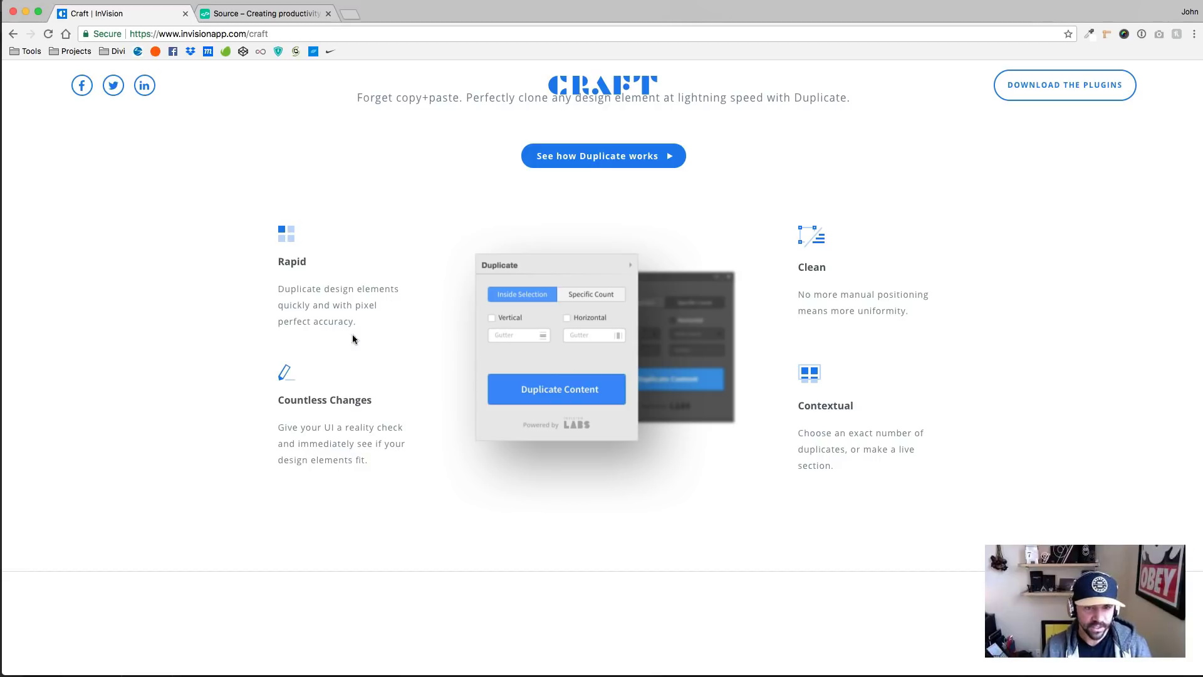
scroll(396, 355, up, 5)
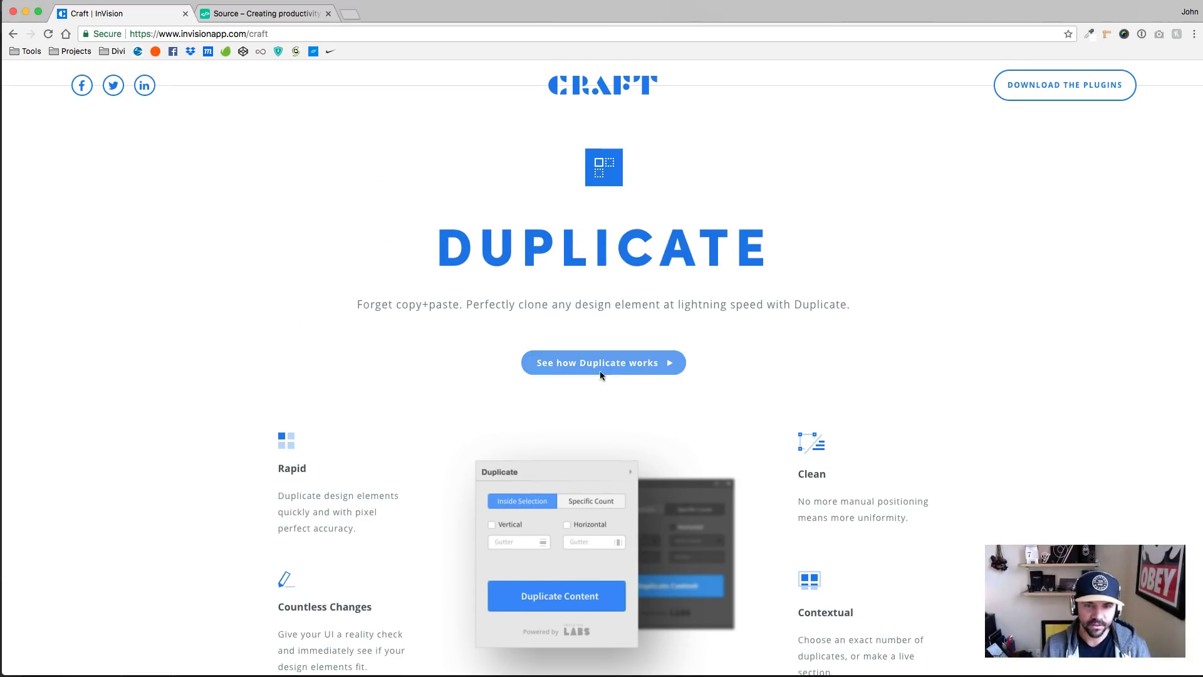
scroll(766, 223, up, 4)
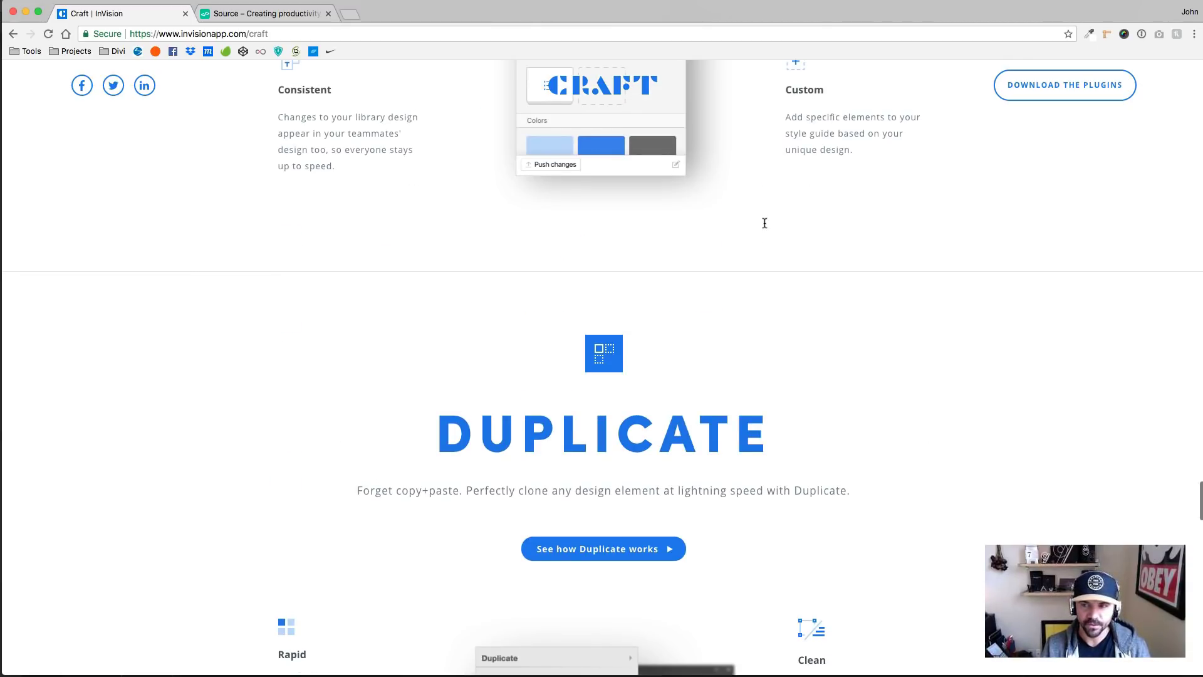
Switch to Photoshop and replace the Feature One paragraph with a placeholder name of either gender using Craft Data.
key(super+Tab)
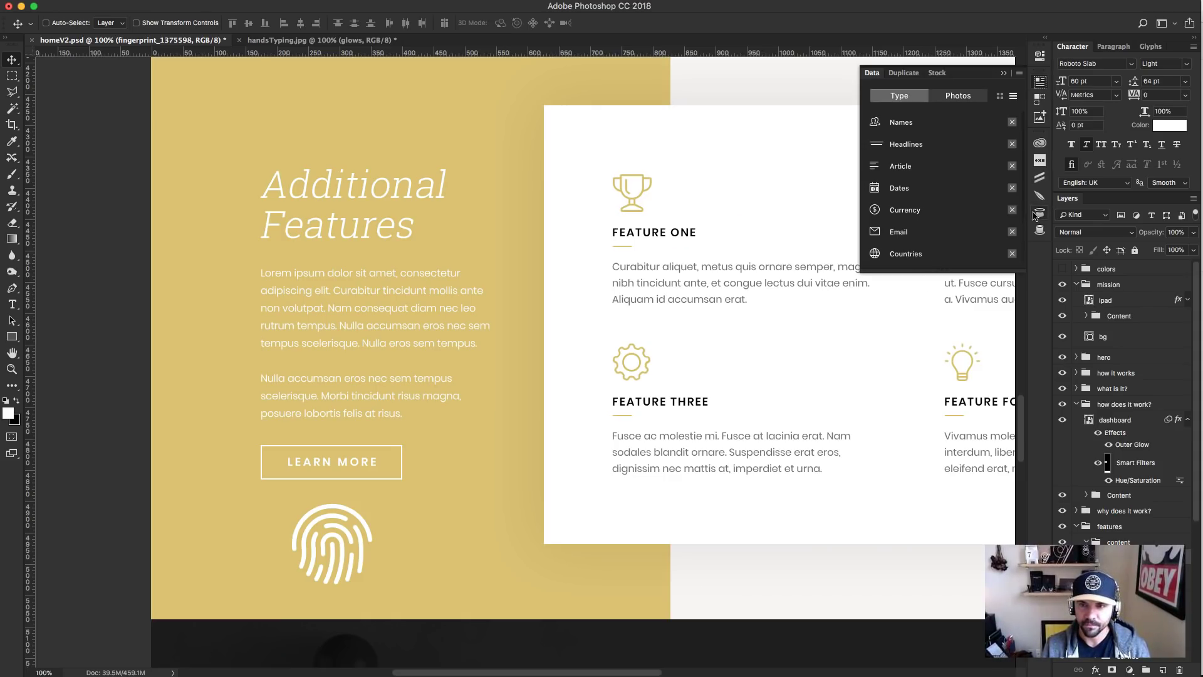
click(906, 123)
click(996, 148)
click(754, 256)
super+click(727, 271)
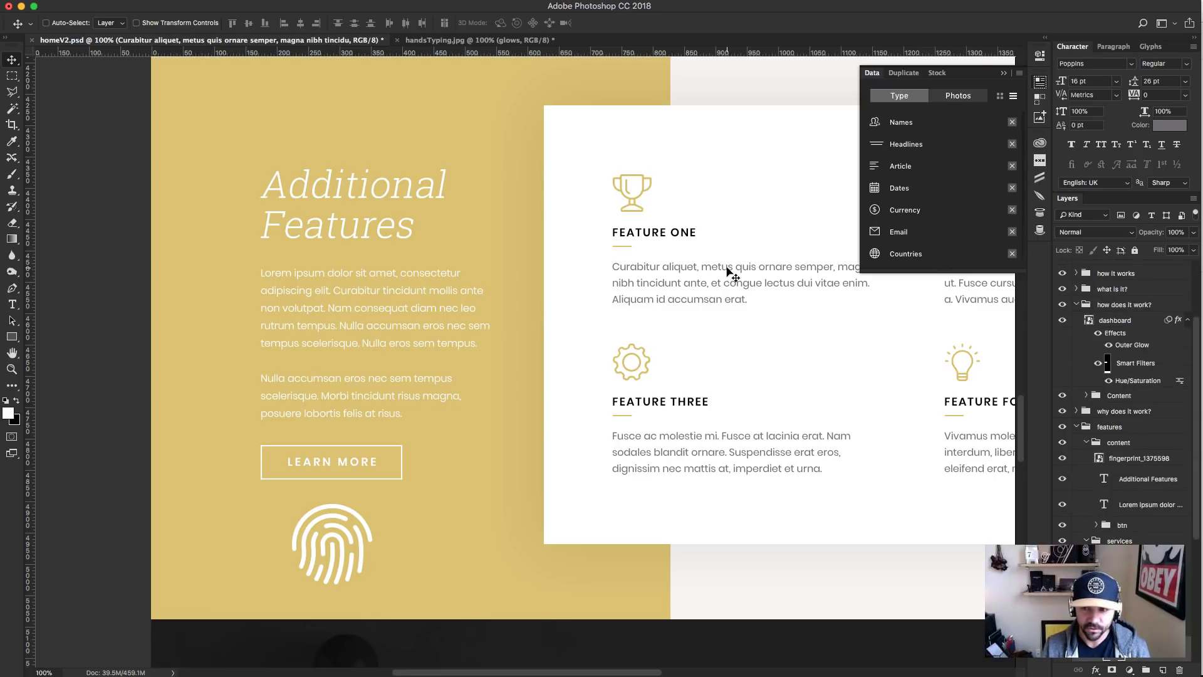
mouse_move(923, 126)
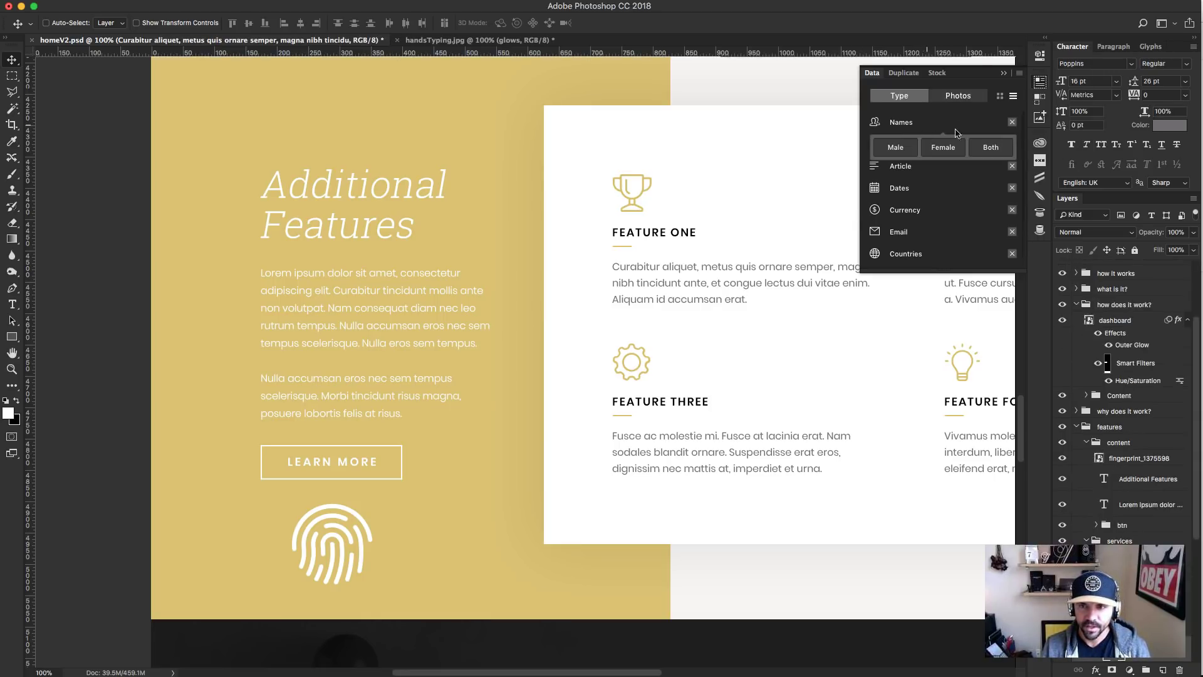
click(990, 152)
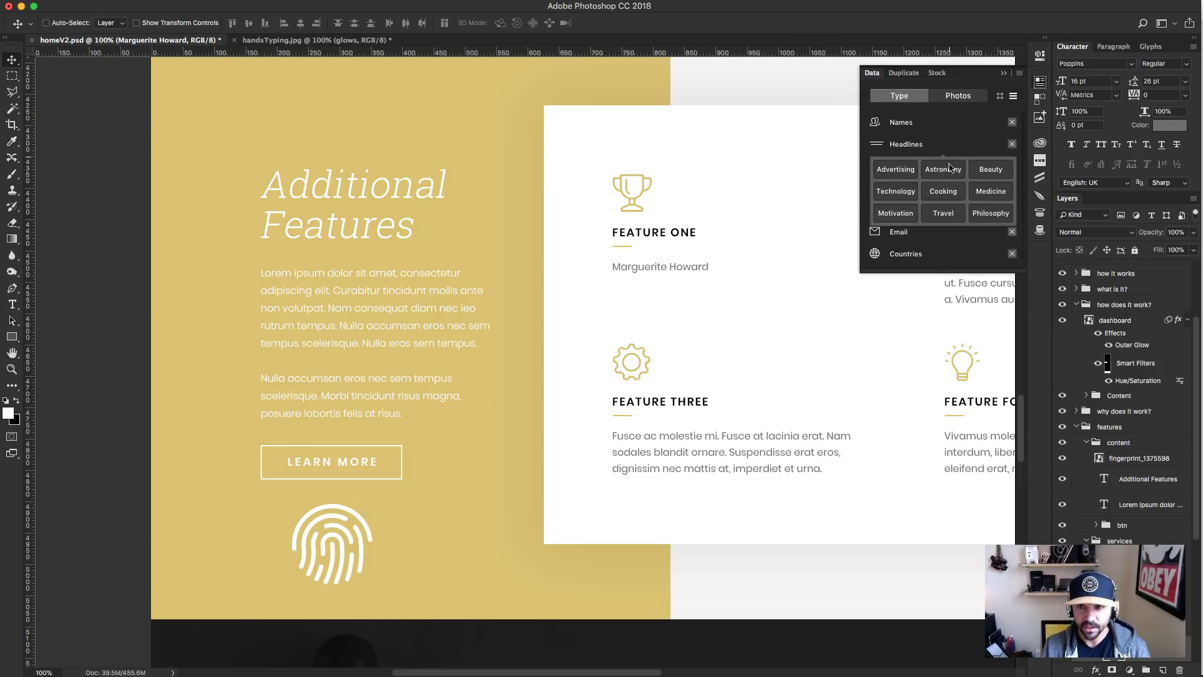
Fill the Feature One text with an Astronomy headline and replace that with a Cooking article from Craft Data.
click(943, 169)
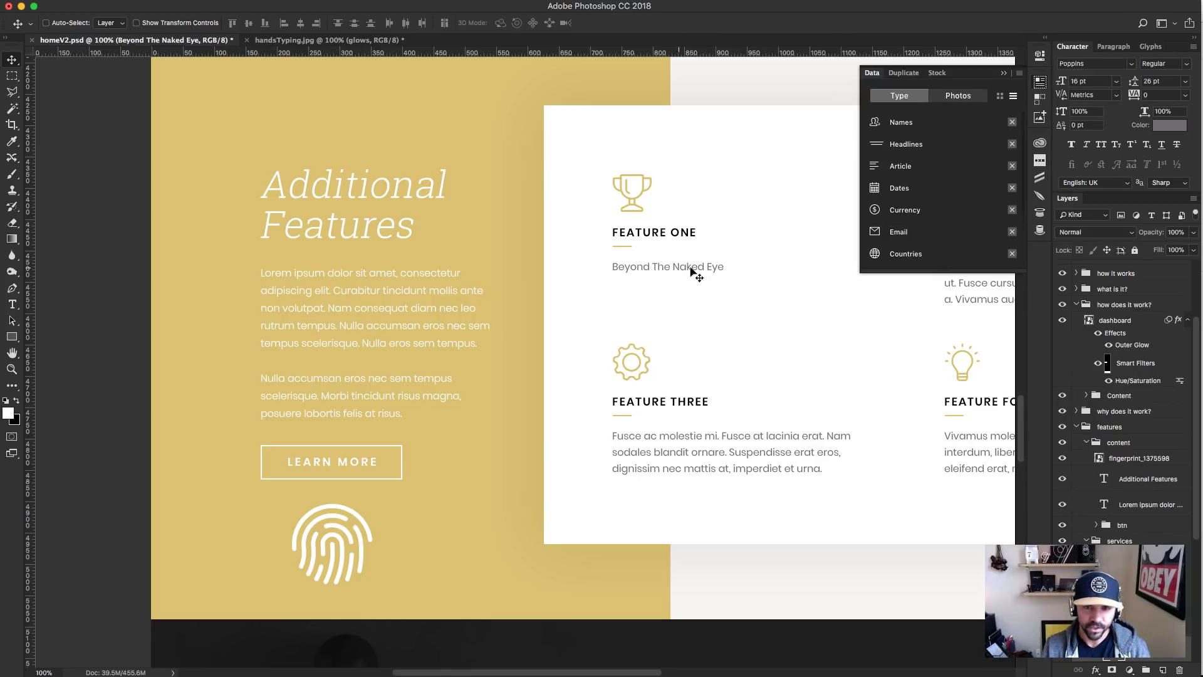
mouse_move(936, 172)
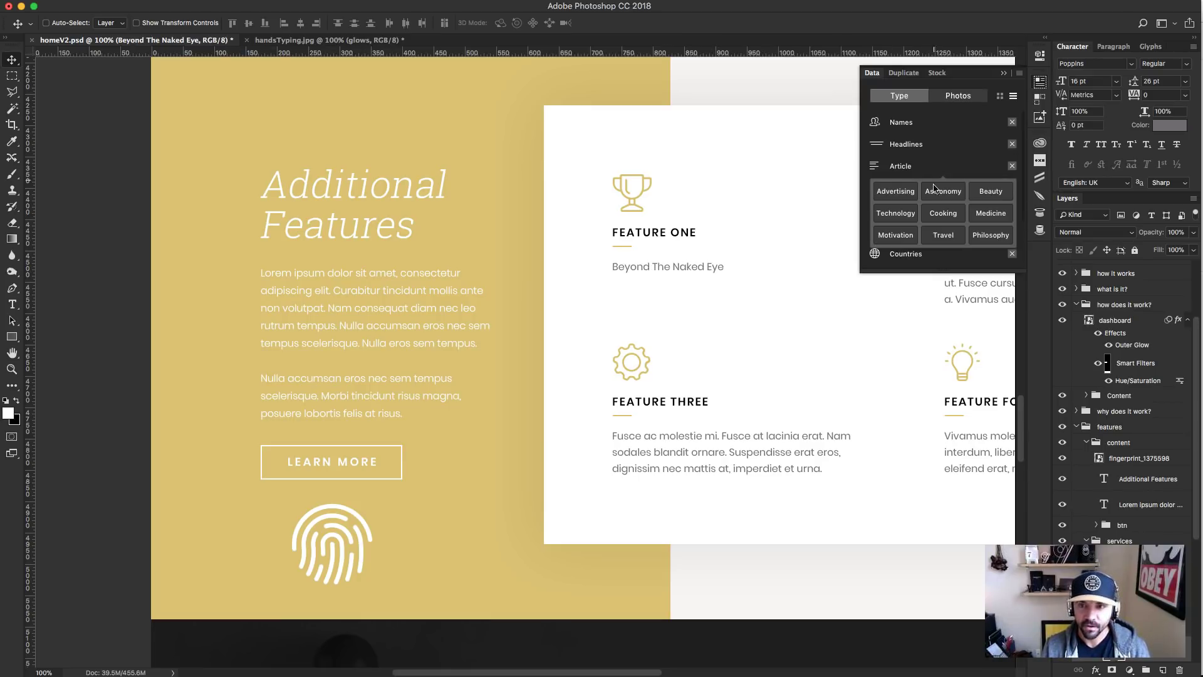
click(934, 215)
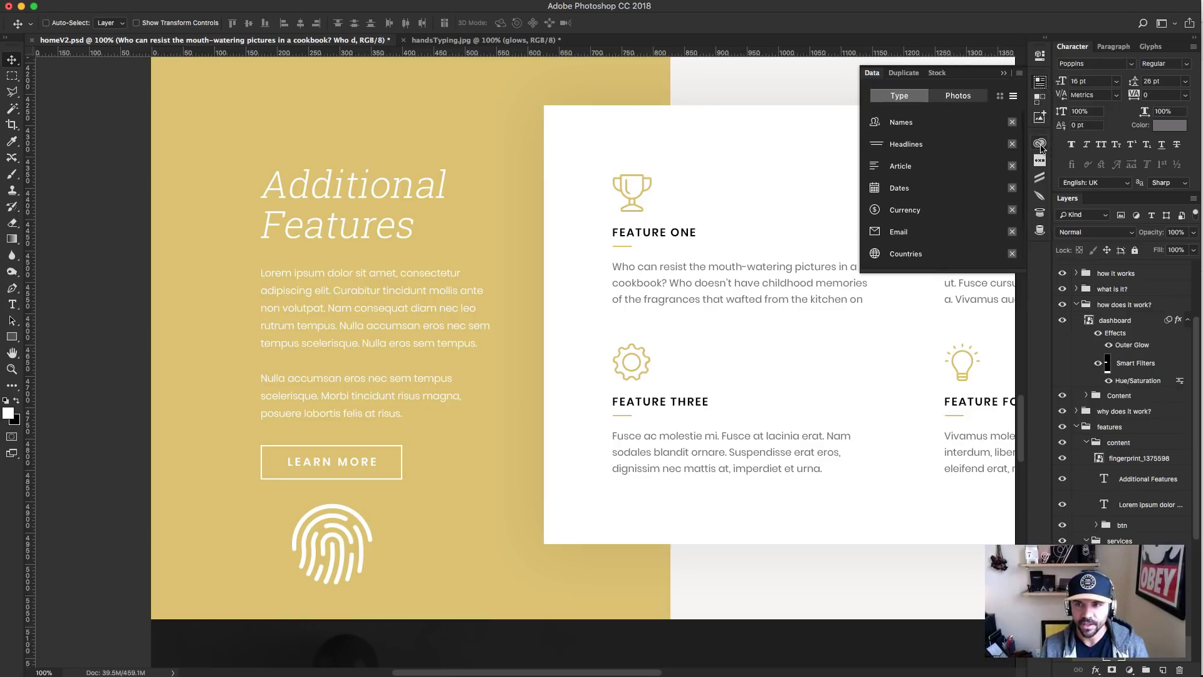
Collapse the Craft panel and undo all the placeholder text replacements in the Feature One paragraph.
click(1039, 87)
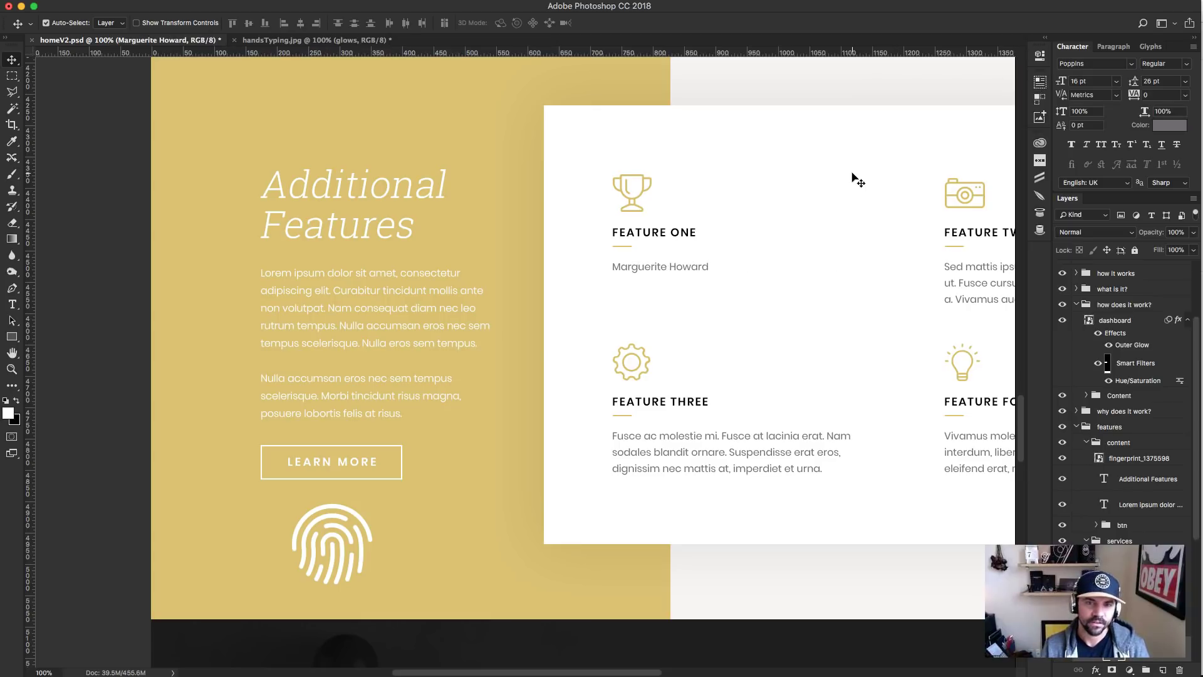
key(ctrl+alt+z)
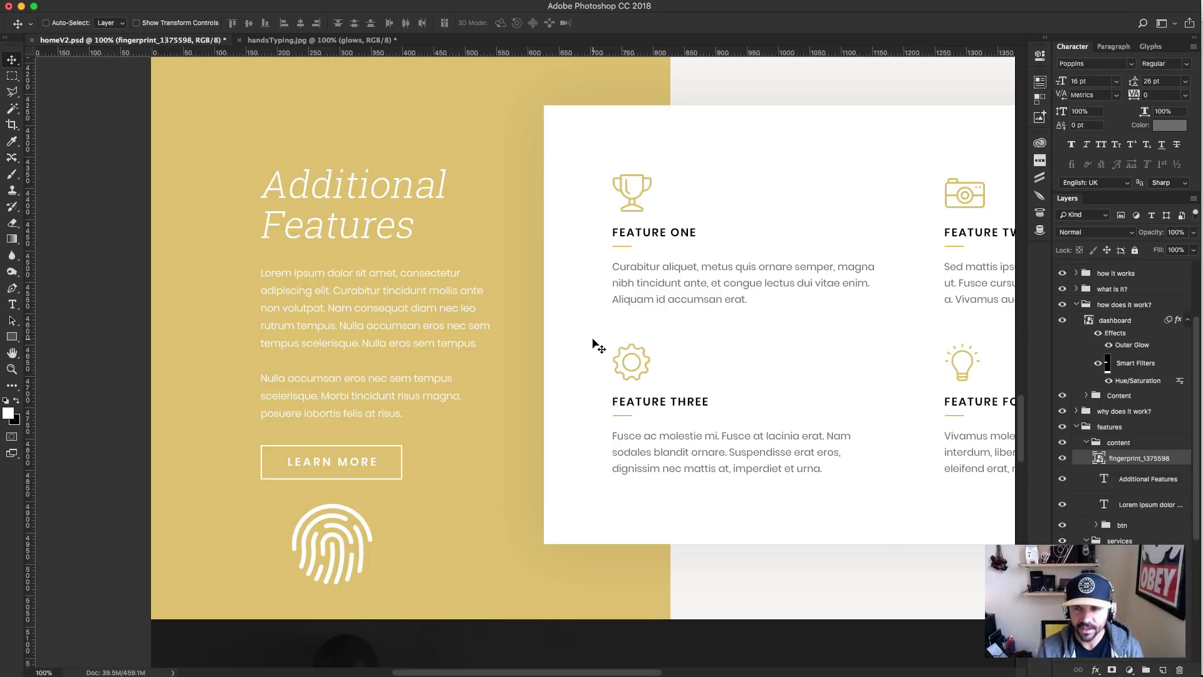
Switch to the browser and review Craft's Library and Freehand sections and Source's list of Photoshop plugins.
scroll(595, 282, down, 5)
scroll(595, 286, up, 10)
scroll(595, 285, right, 3)
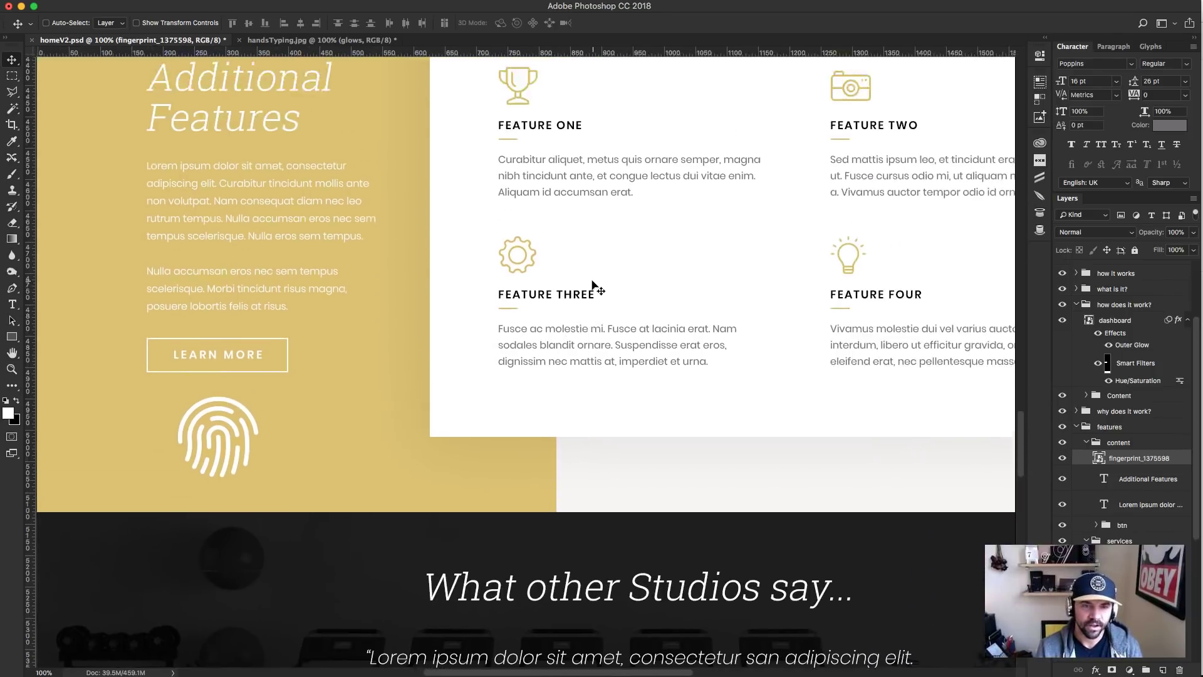
scroll(591, 279, up, 10)
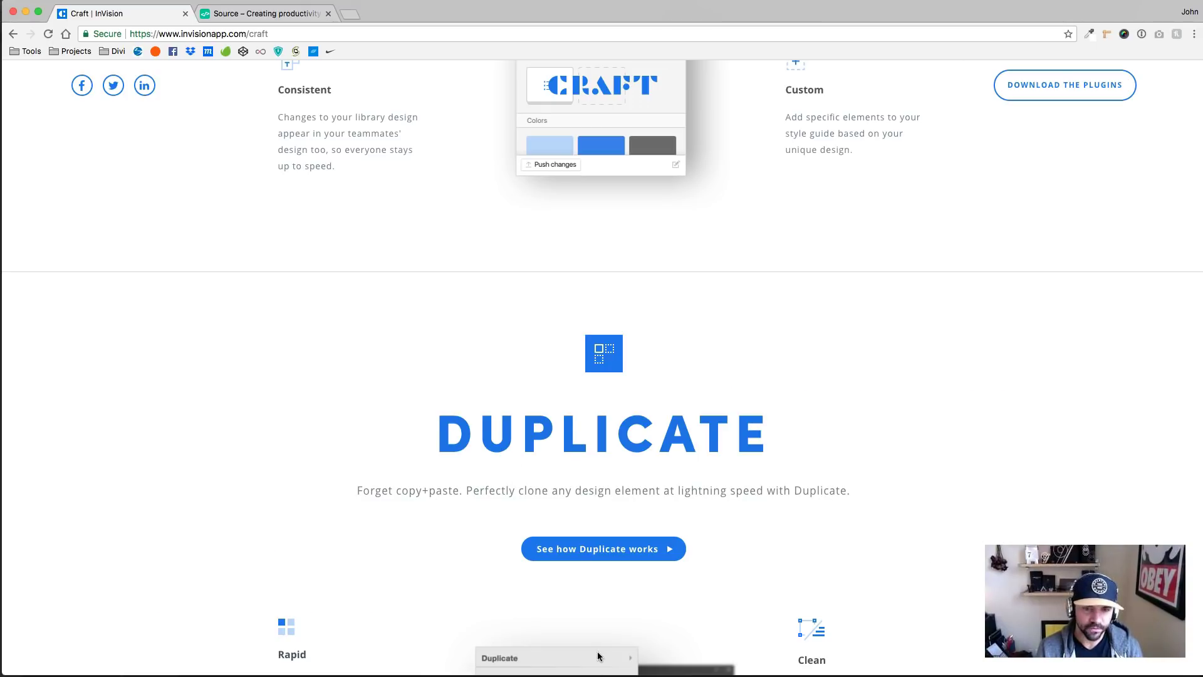
scroll(652, 378, up, 15)
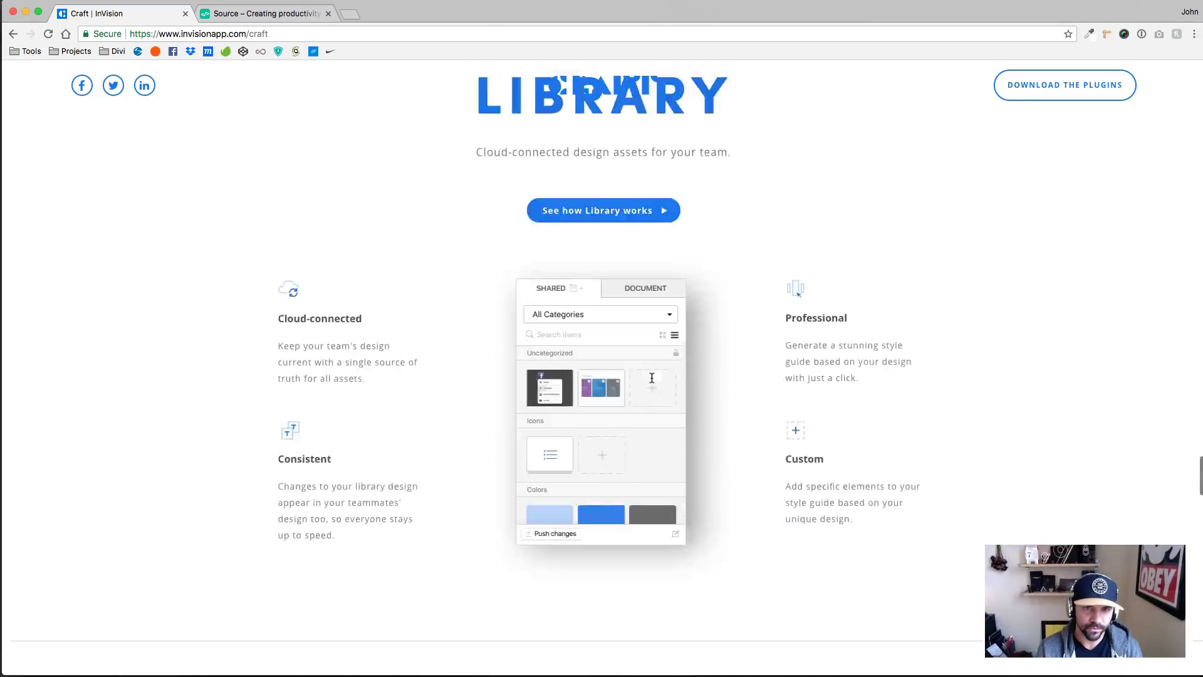
scroll(634, 171, up, 6)
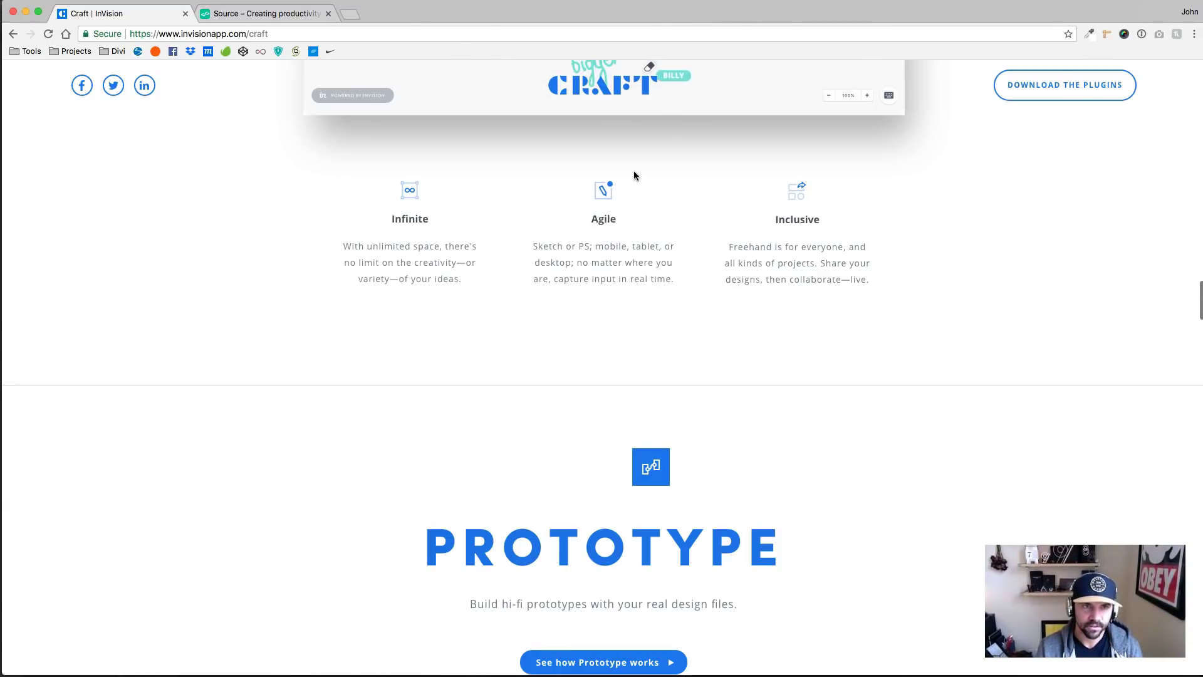
click(302, 14)
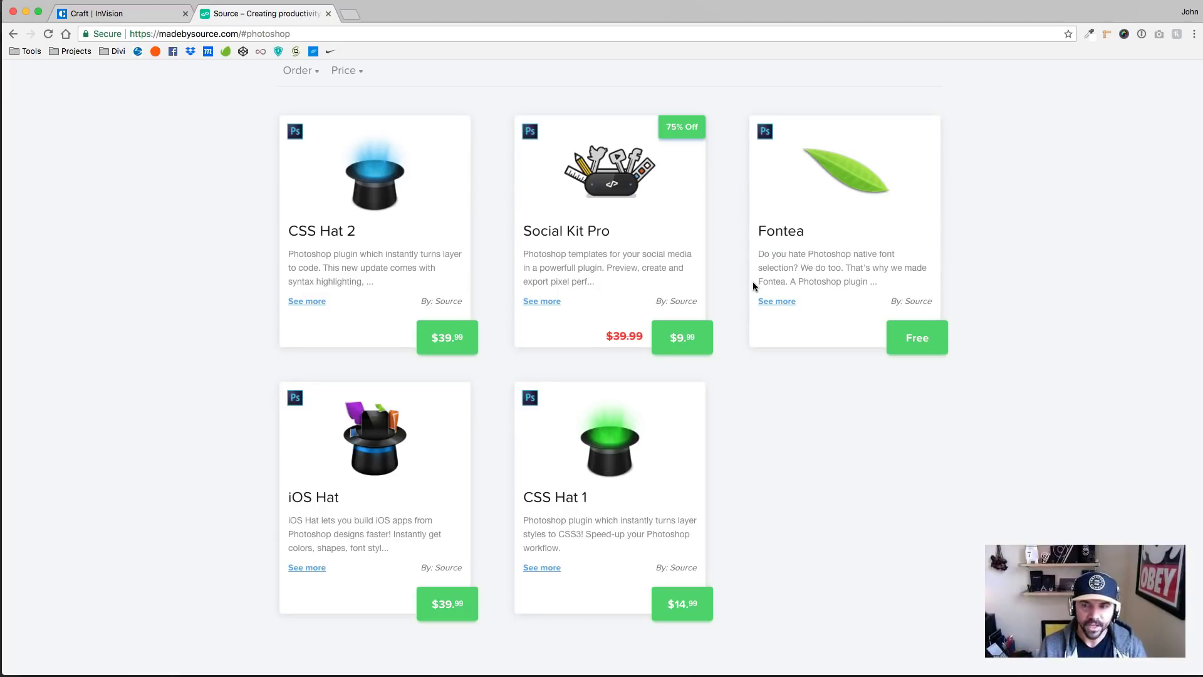
click(107, 13)
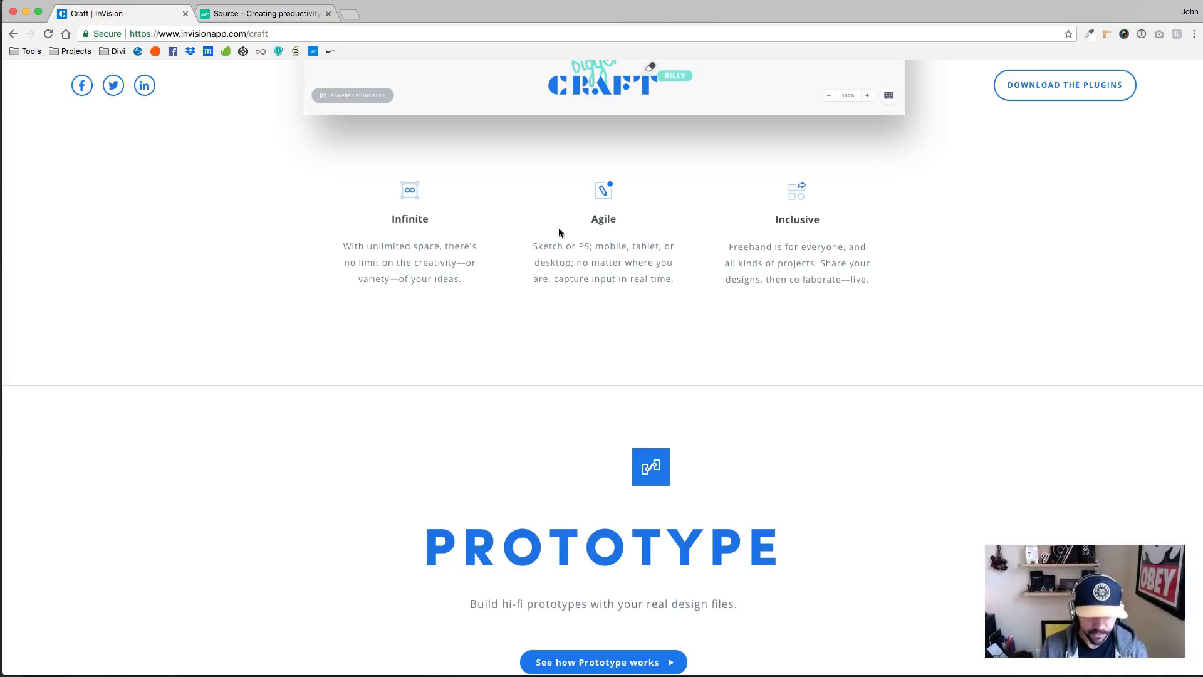
Return to Photoshop, look over the upper sections of the homeV2.psd mockup and bring up the handsTyping.jpg document.
key(super+Tab)
scroll(750, 403, up, 10)
scroll(750, 403, left, 4)
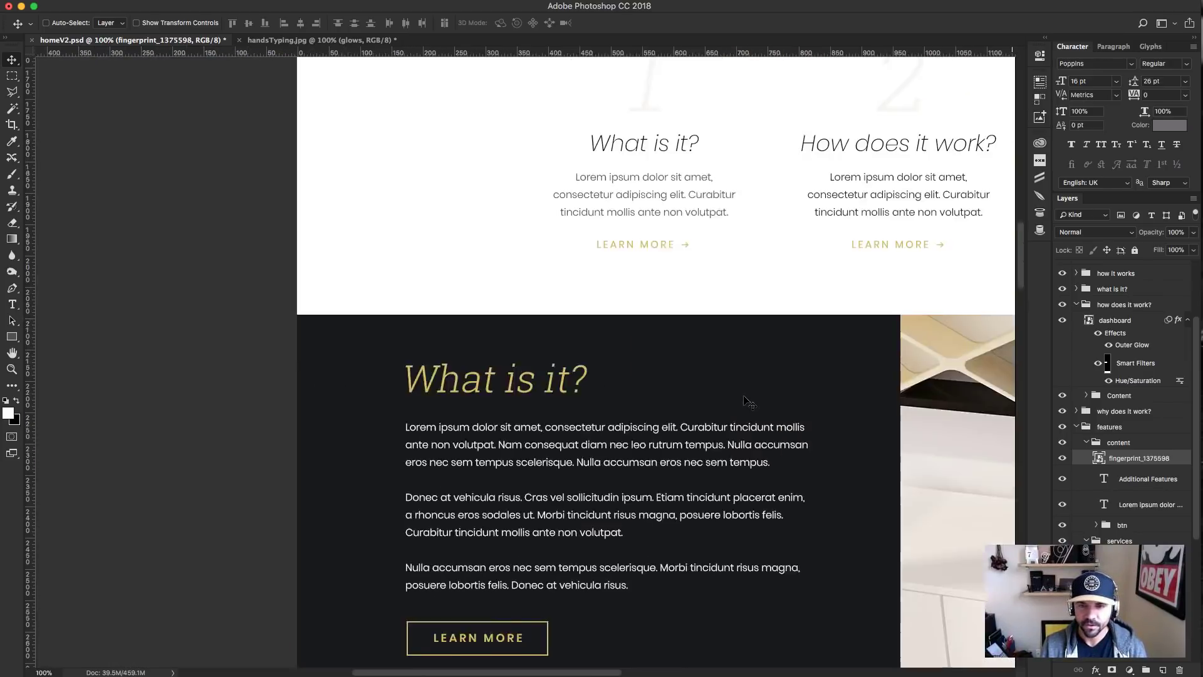
scroll(747, 403, right, 10)
scroll(747, 403, up, 3)
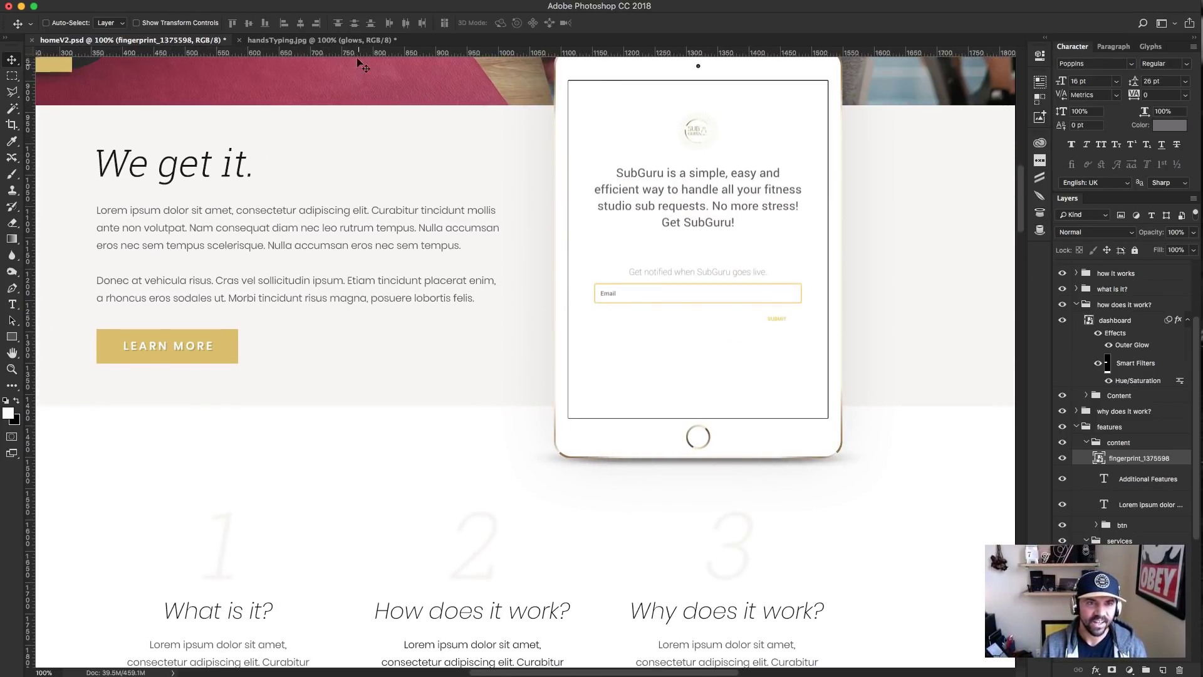
click(357, 41)
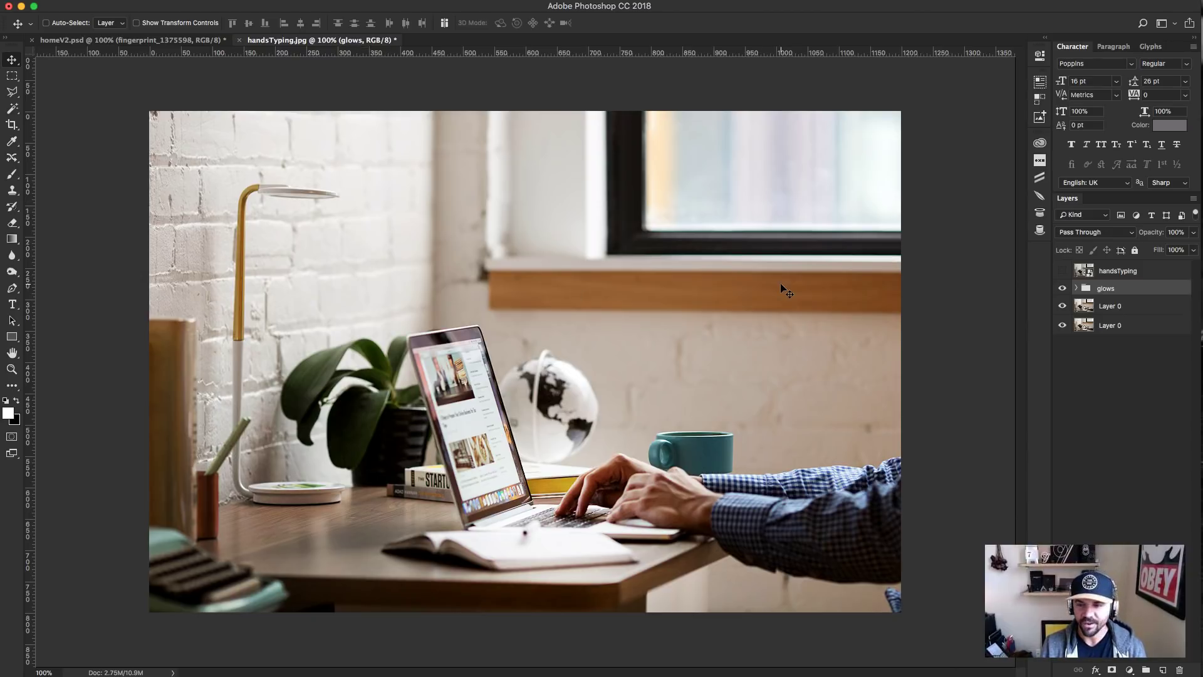